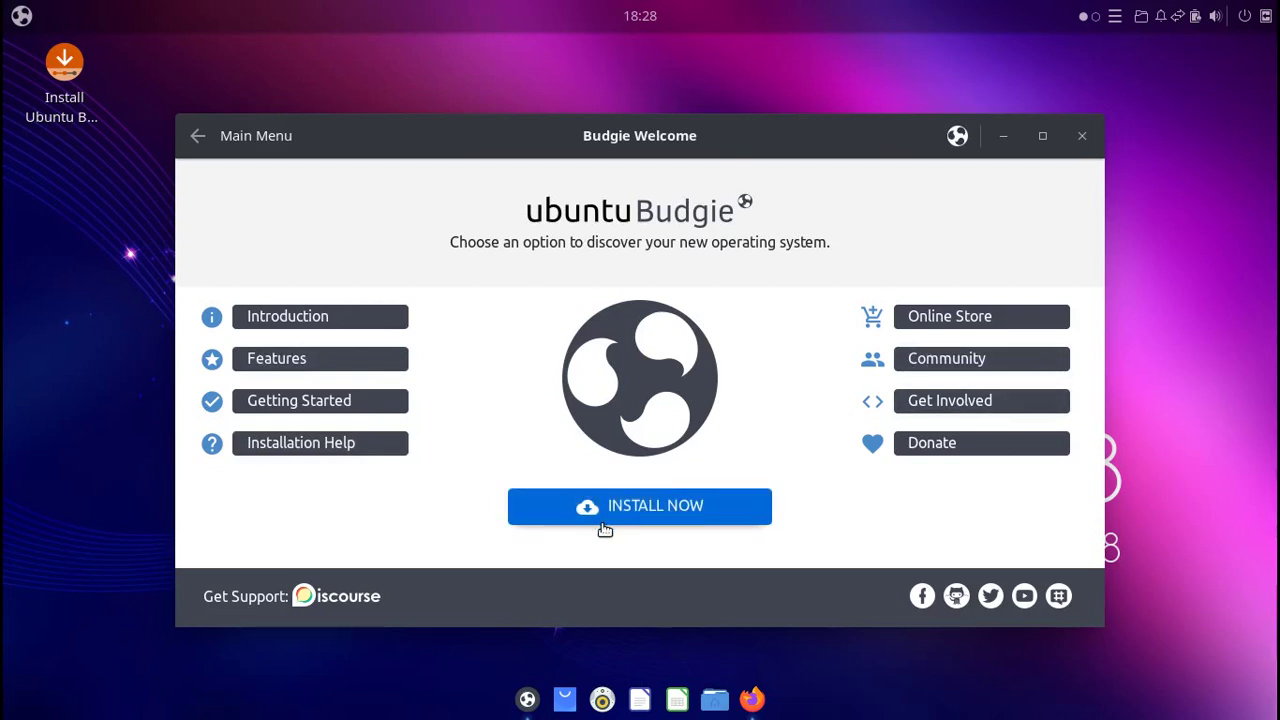
# Read the Introduction page from the Simplicity and Elegance heading through the Open Source section, and return to the main menu.
pyautogui.click(430, 317)
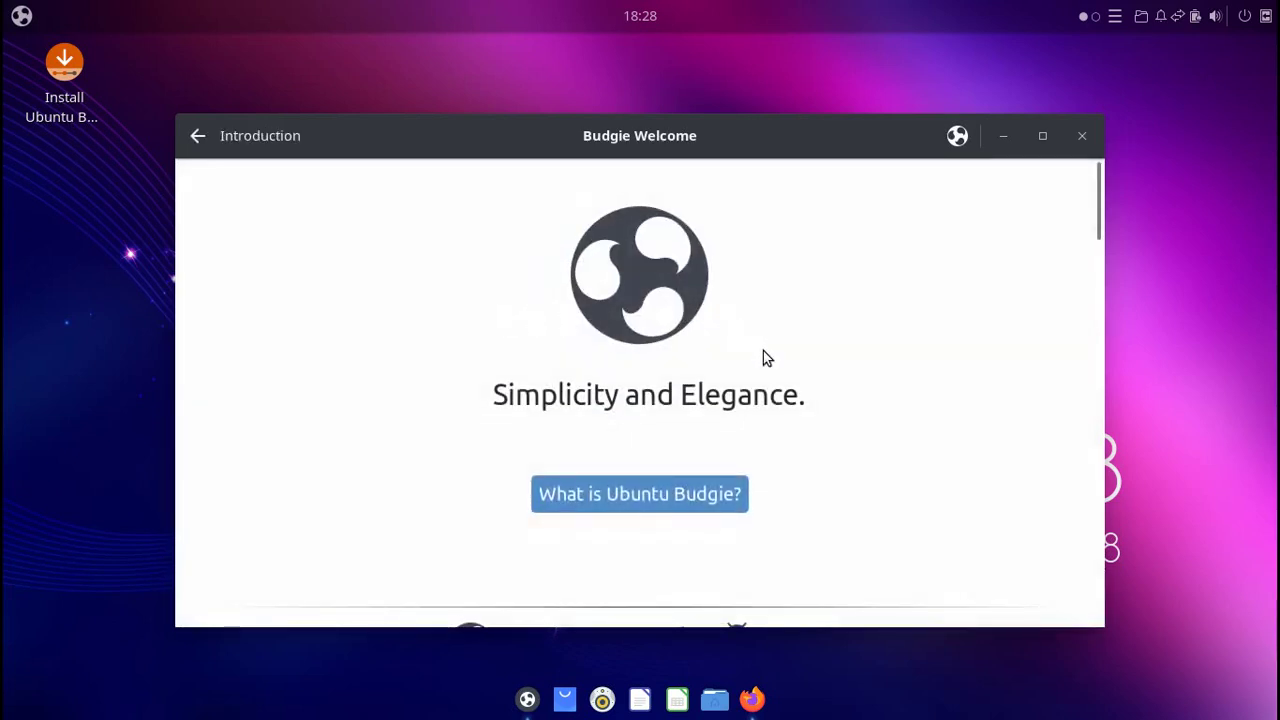
pyautogui.scroll(-10, 786, 429)
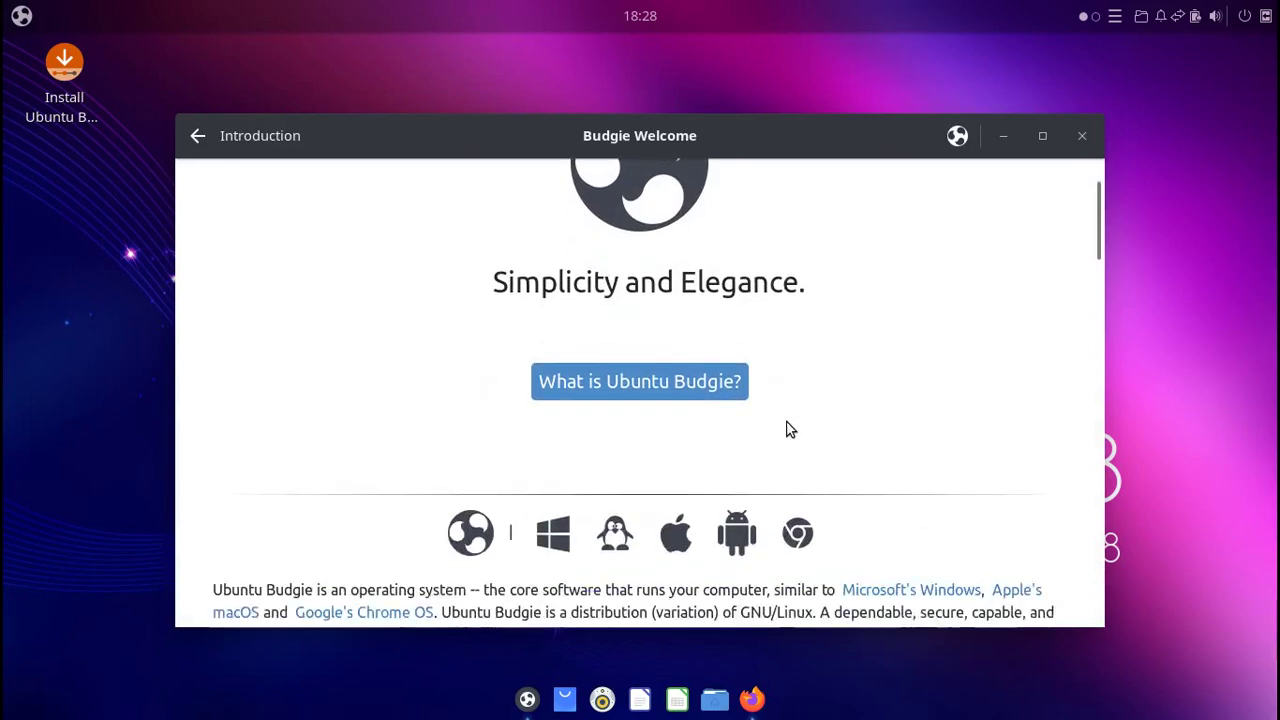
pyautogui.scroll(-10, 786, 429)
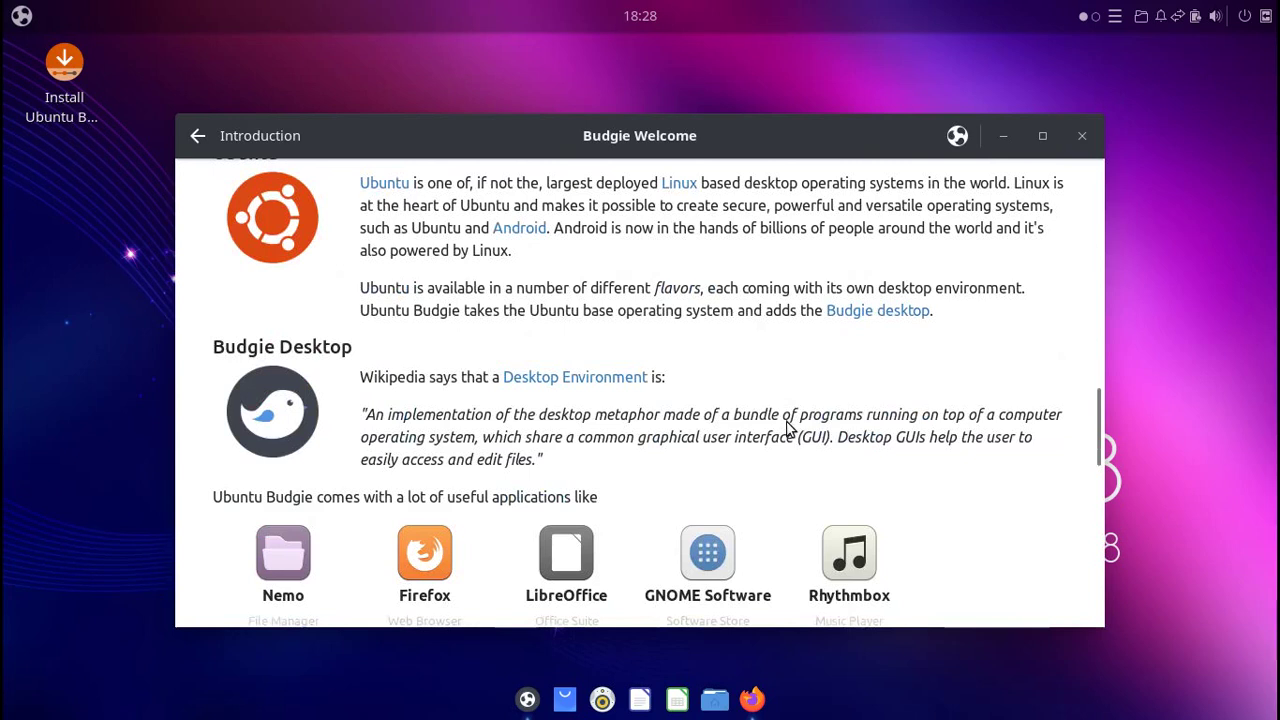
pyautogui.scroll(1, 786, 429)
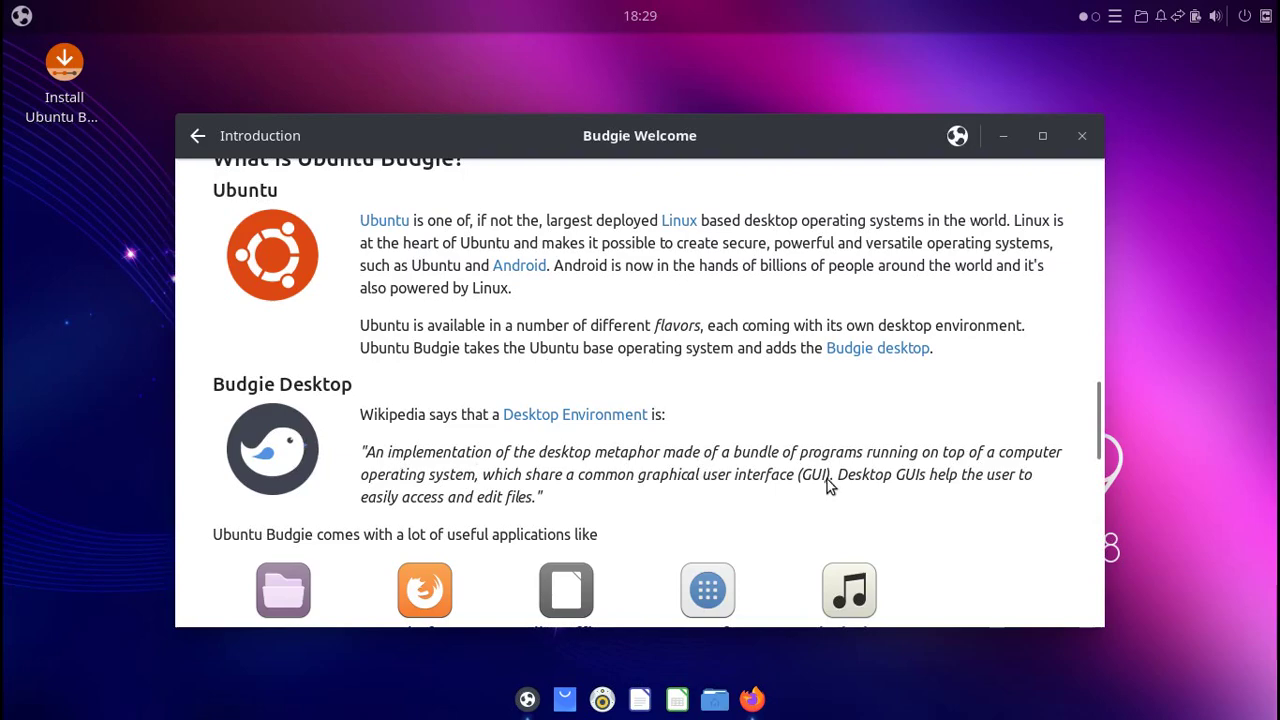
pyautogui.scroll(-3, 775, 476)
pyautogui.scroll(-3, 775, 476)
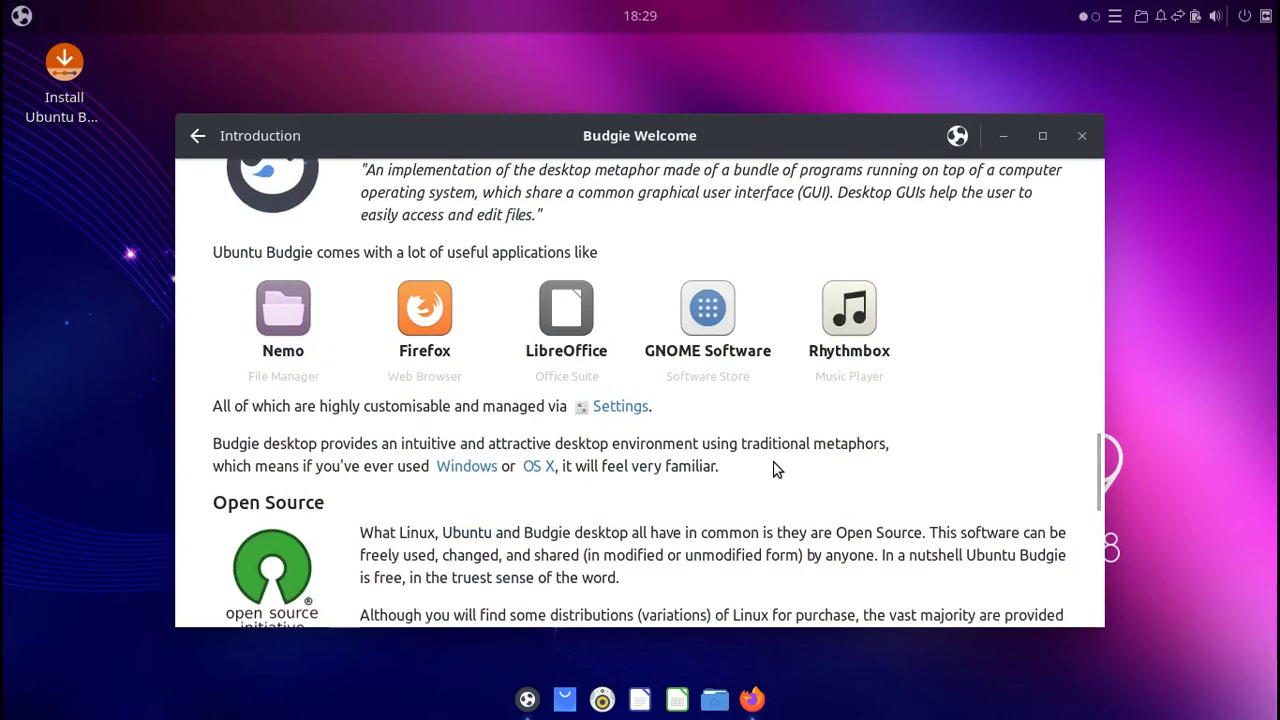
pyautogui.scroll(-1, 775, 470)
pyautogui.scroll(2, 776, 468)
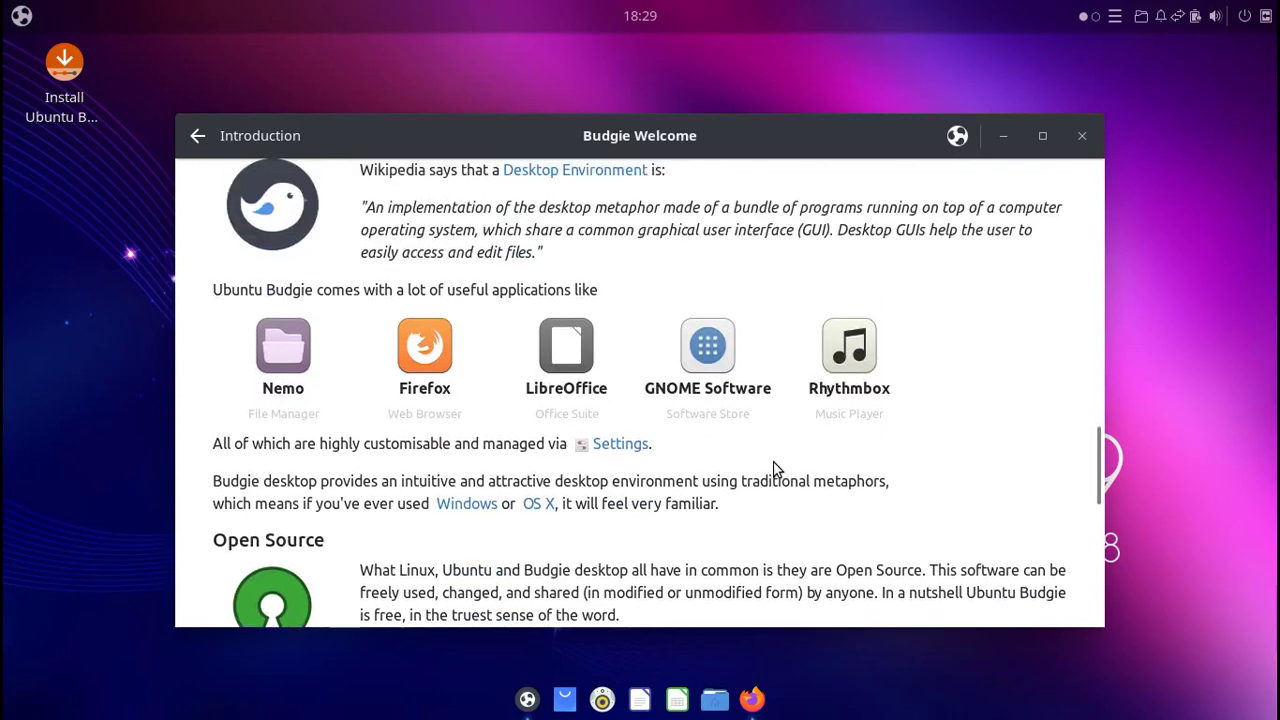
pyautogui.scroll(-10, 1071, 503)
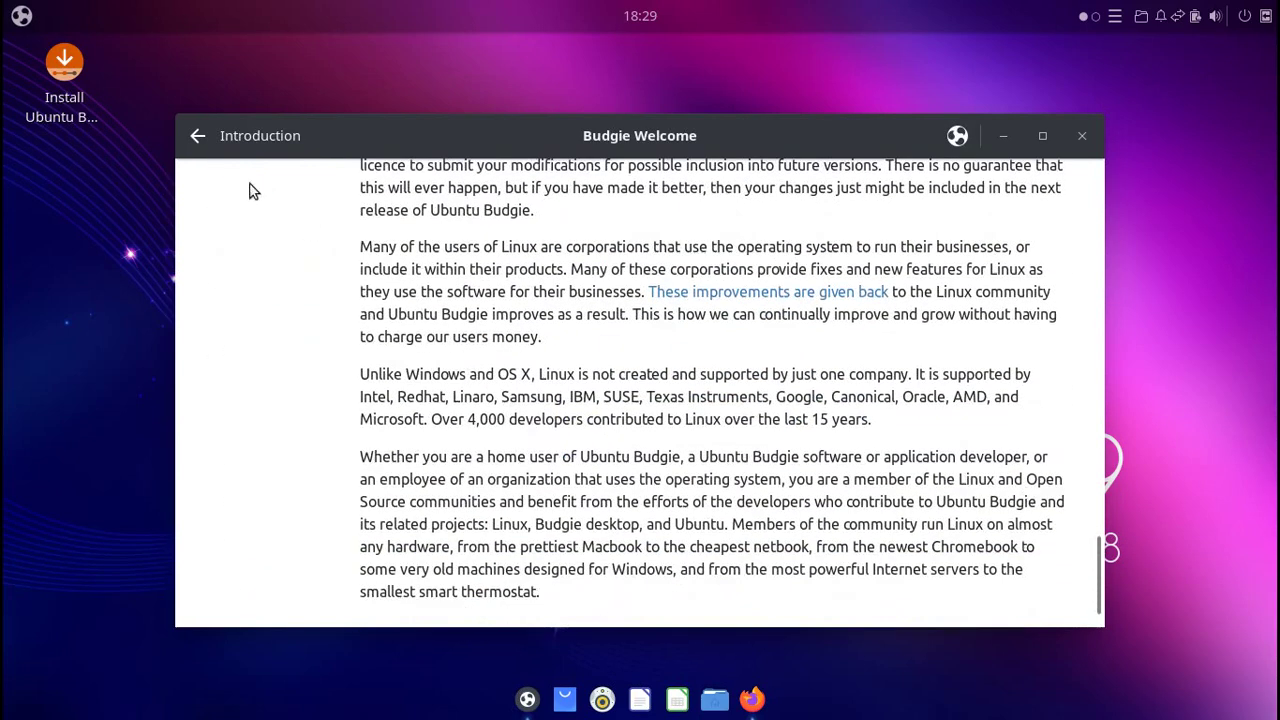
pyautogui.click(197, 136)
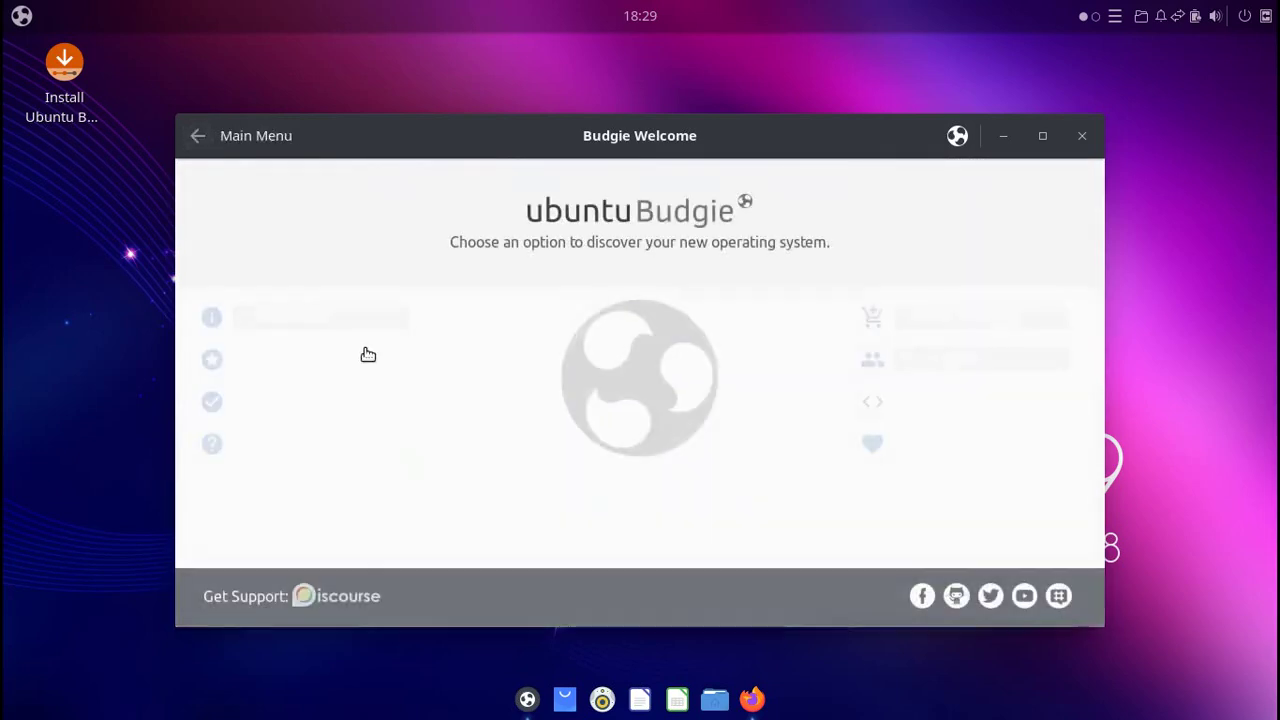
# Review the Features page through its Productivity and Entertainment applications, and close the Budgie Welcome window.
pyautogui.click(316, 359)
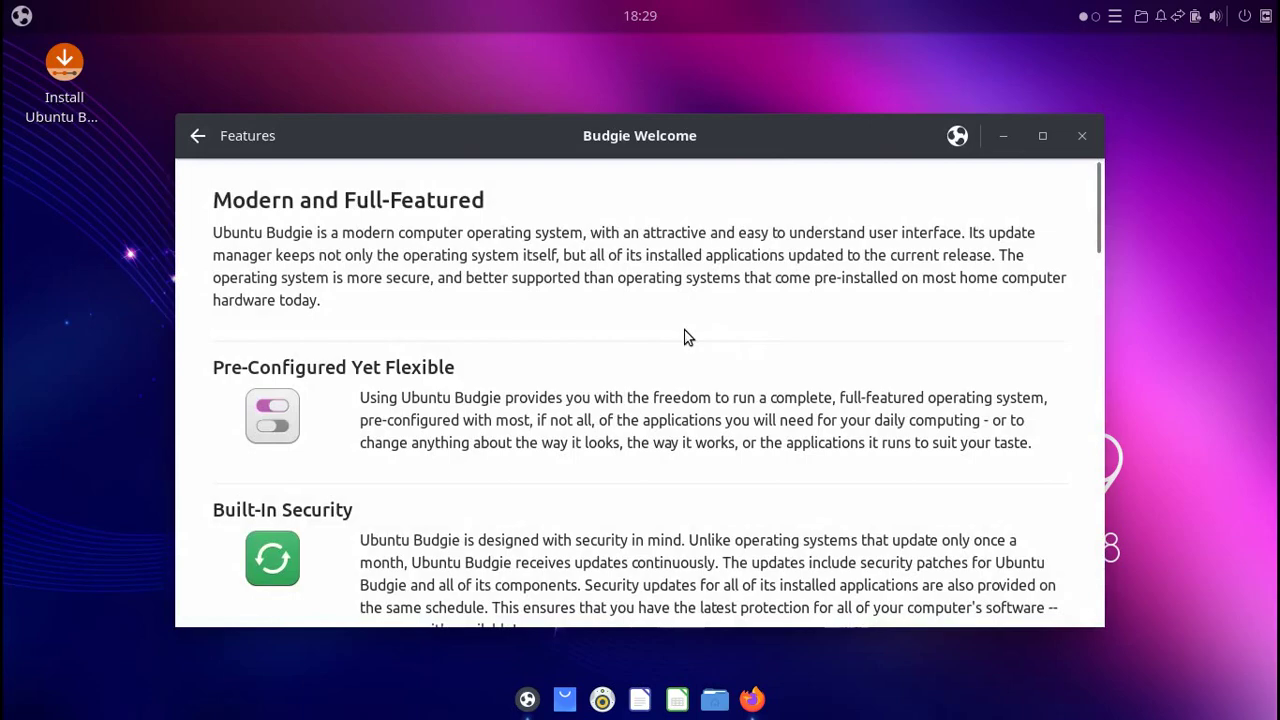
pyautogui.scroll(-4, 687, 337)
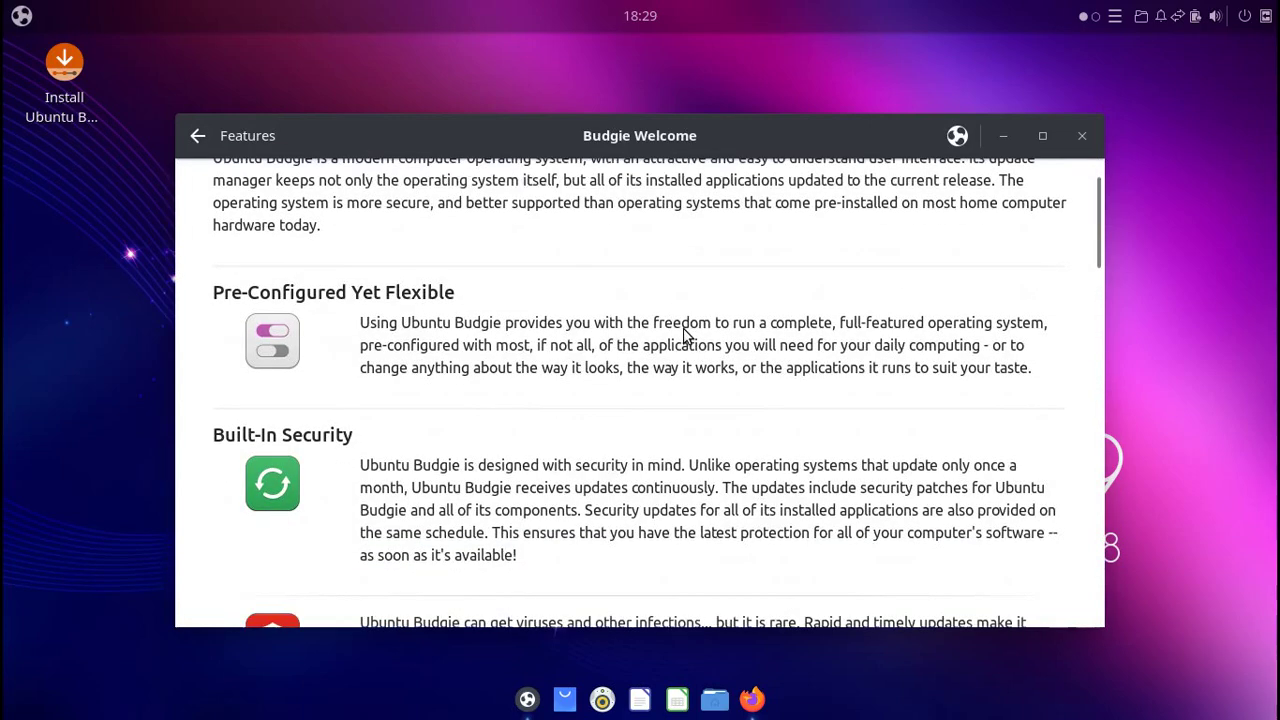
pyautogui.scroll(-15, 687, 337)
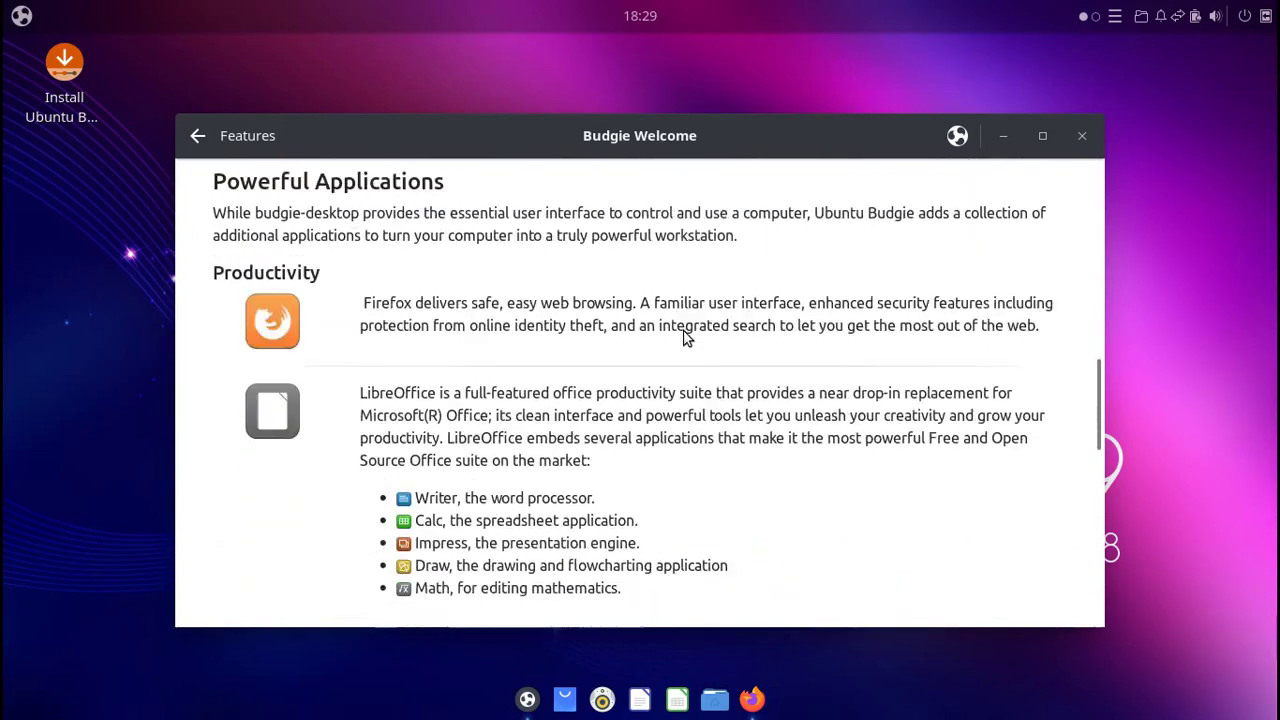
pyautogui.scroll(-3, 668, 352)
pyautogui.scroll(-7, 269, 366)
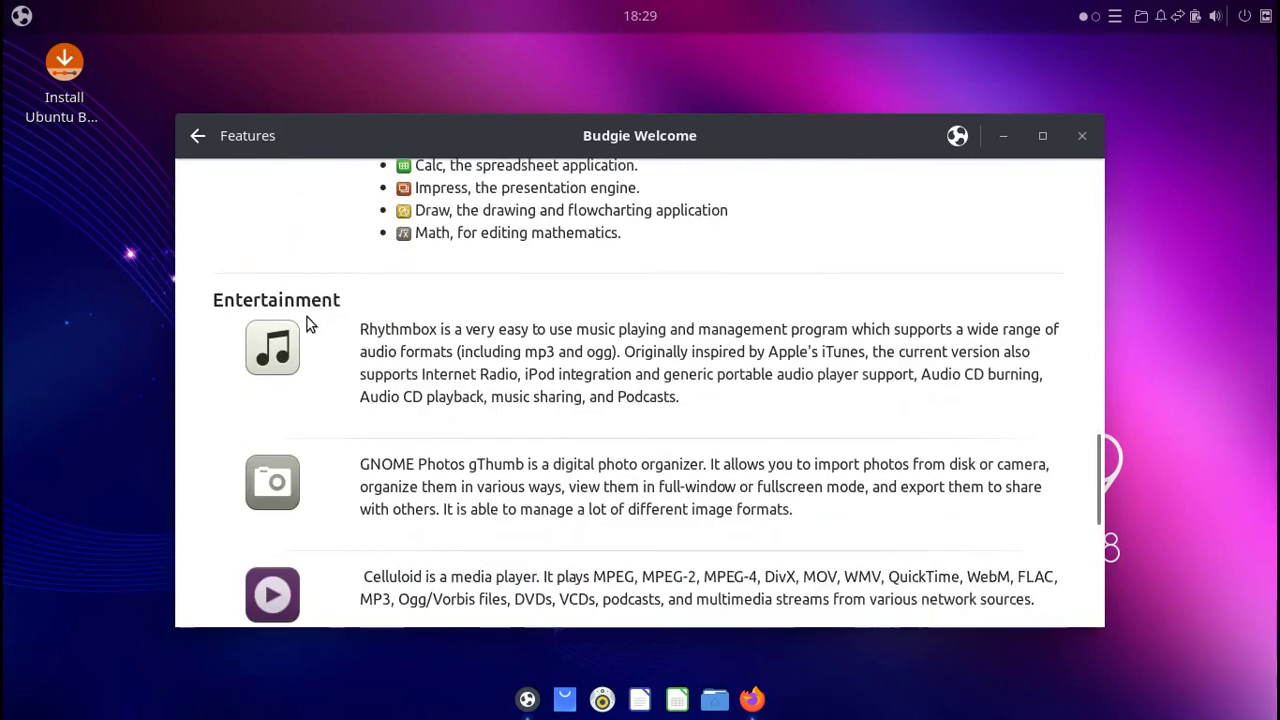
pyautogui.click(201, 136)
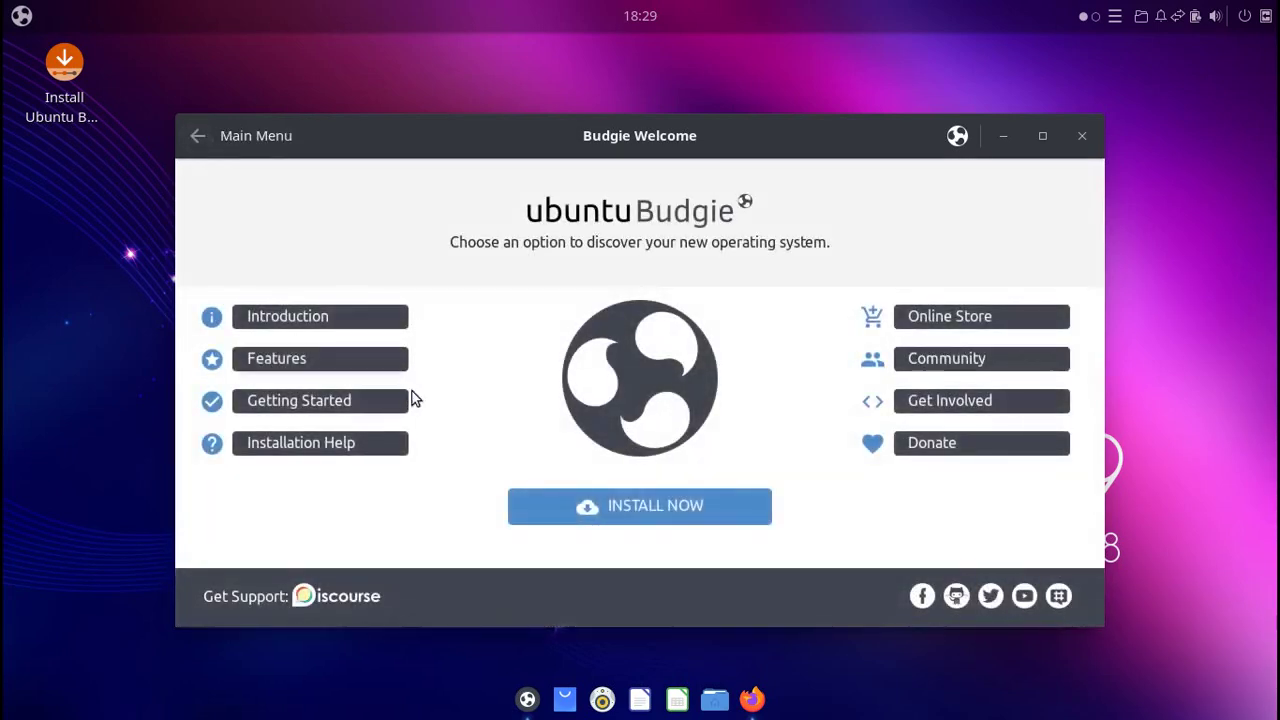
pyautogui.click(1081, 139)
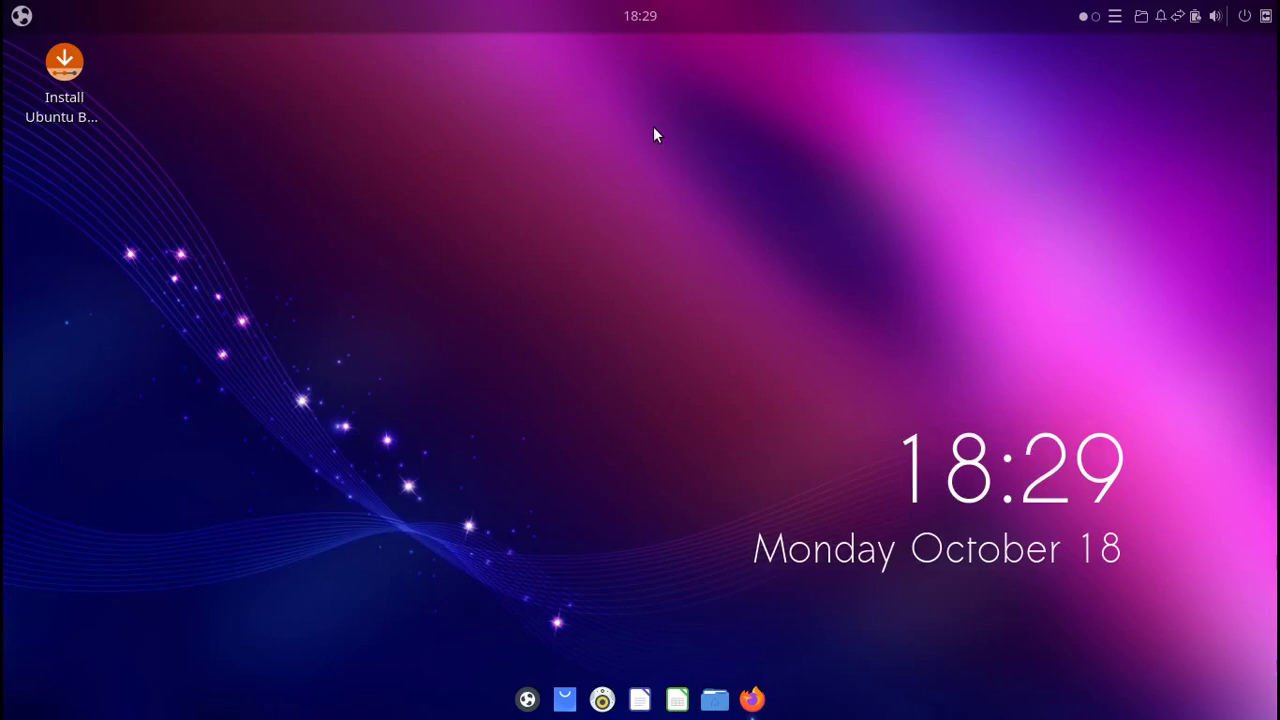
# Switch to Firefox and look through the ubuntubudgie.org homepage down to its footer, returning to the start of the page.
pyautogui.click(752, 699)
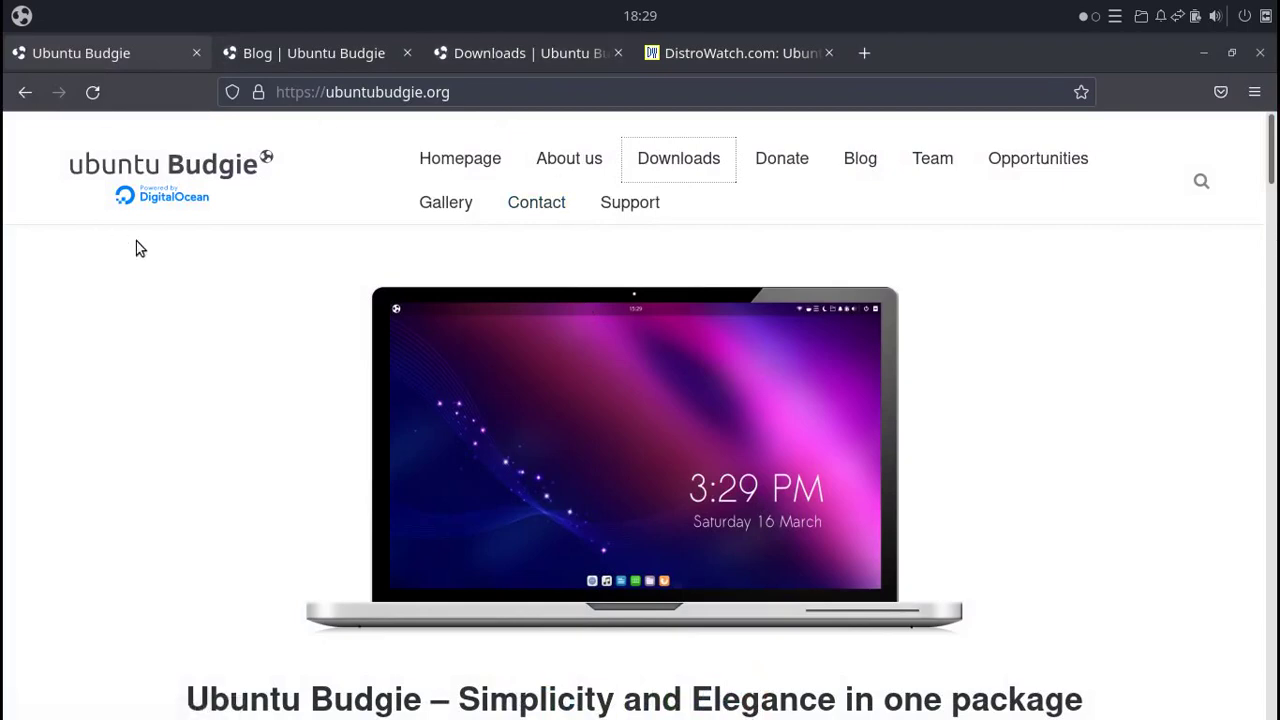
pyautogui.scroll(-4, 252, 300)
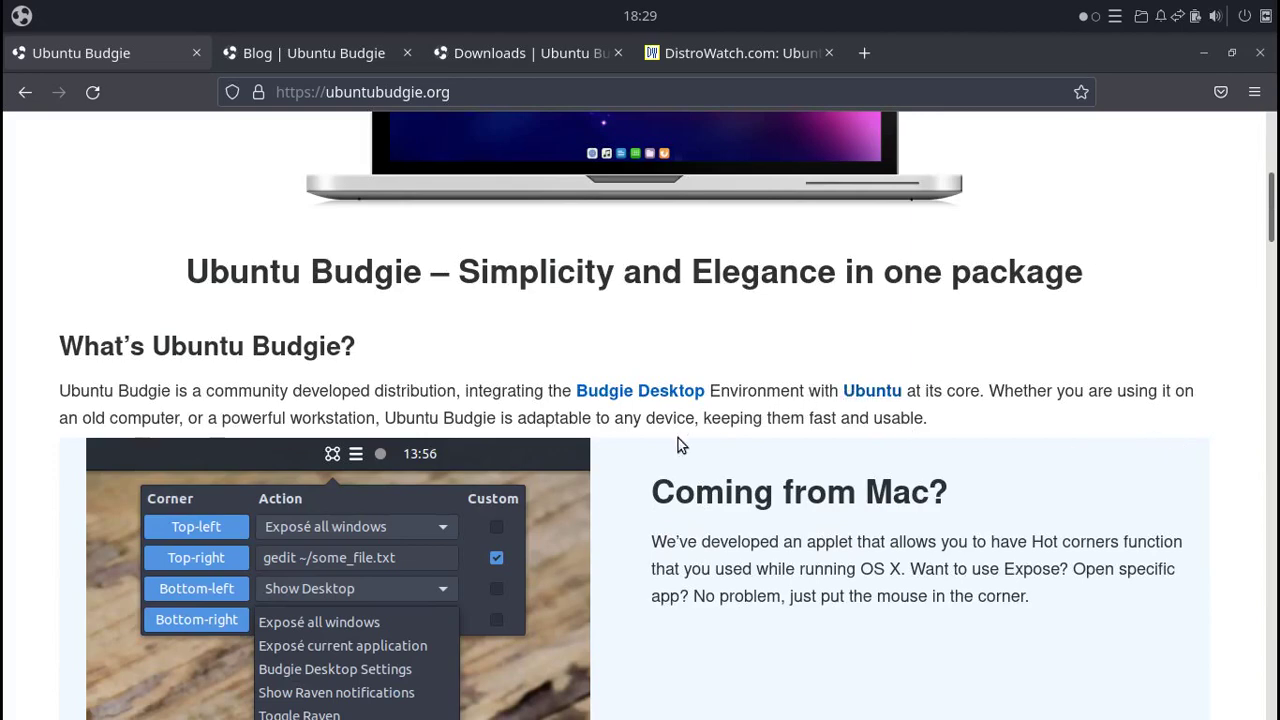
pyautogui.scroll(-14, 677, 443)
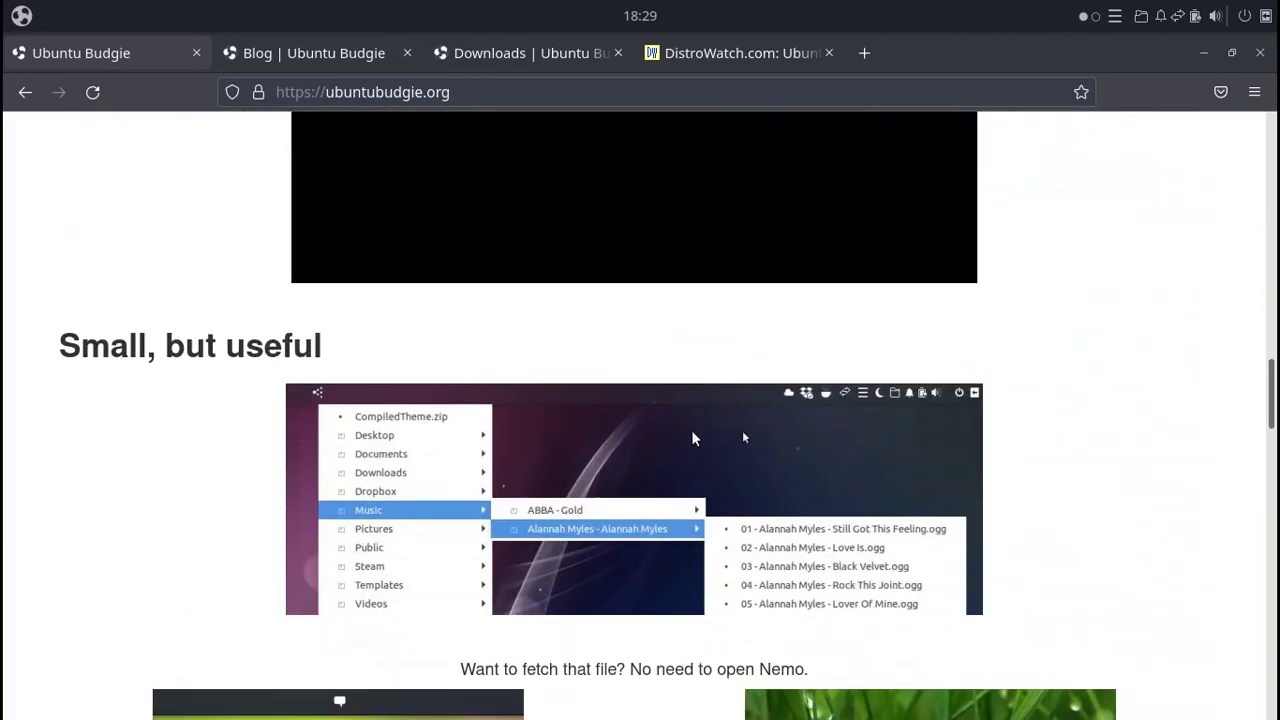
pyautogui.scroll(-3, 693, 437)
pyautogui.scroll(-5, 700, 420)
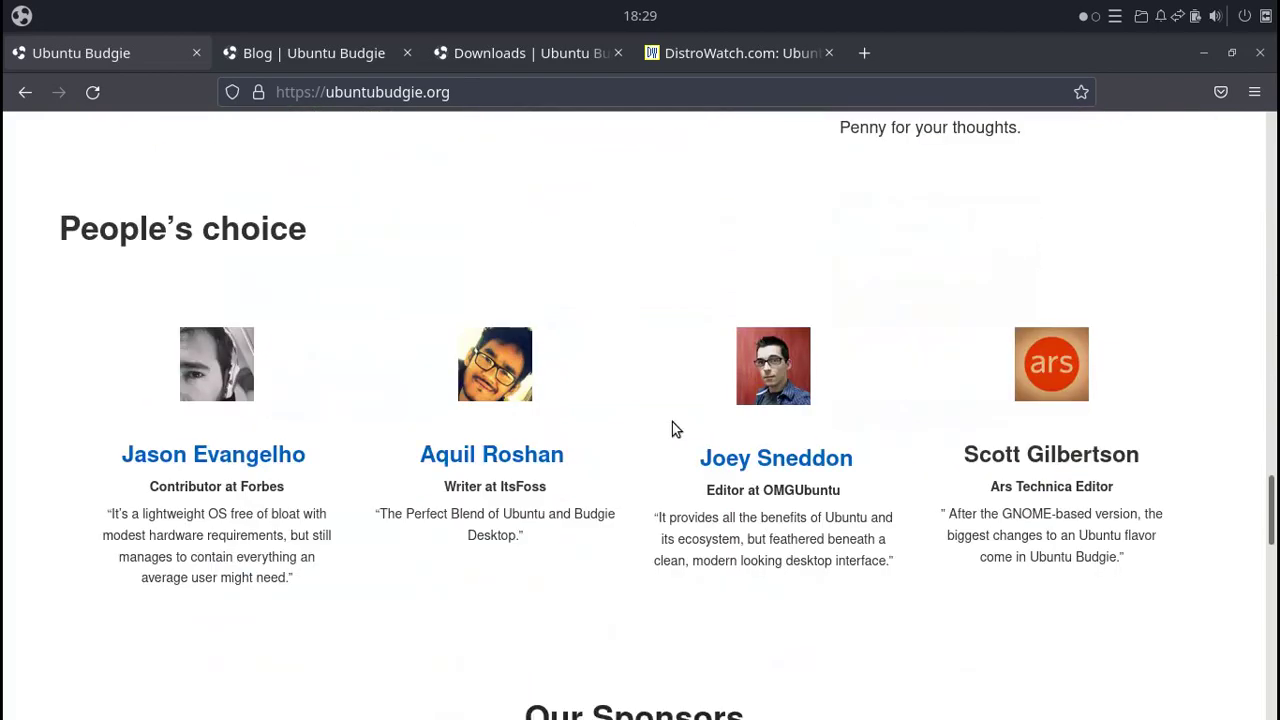
pyautogui.scroll(-1, 660, 425)
pyautogui.scroll(1, 648, 420)
pyautogui.scroll(-4, 602, 575)
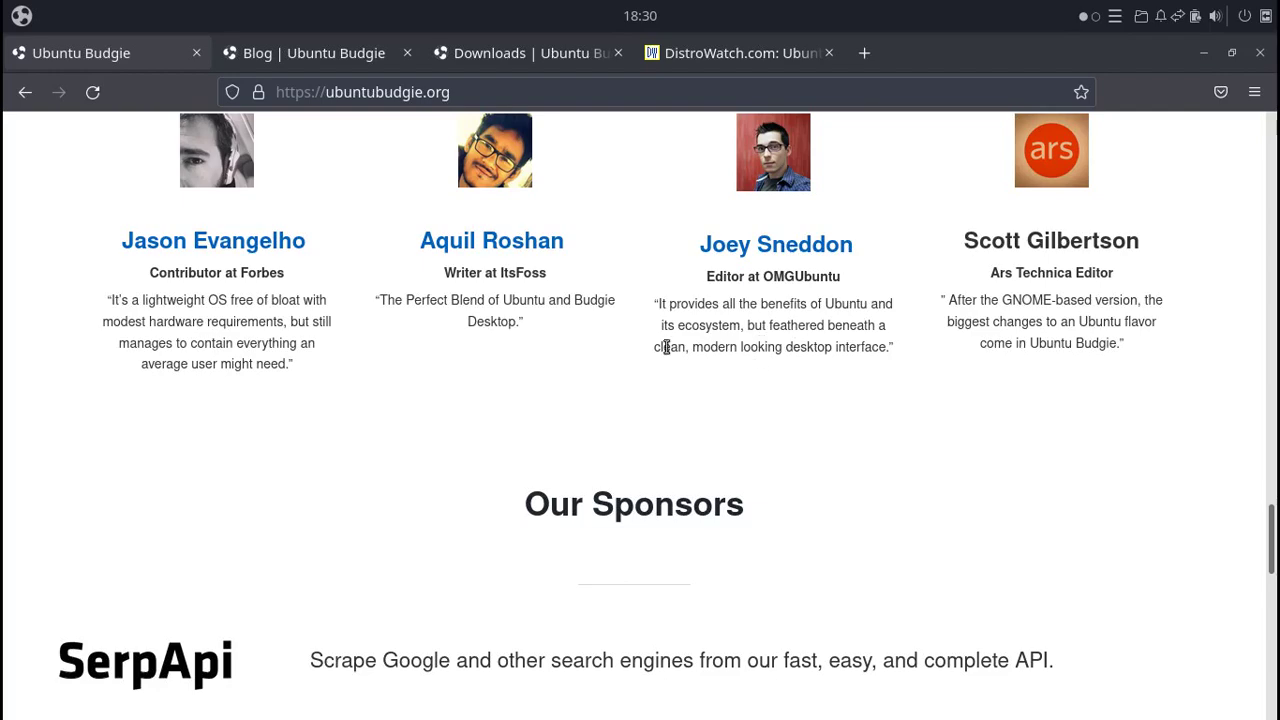
pyautogui.scroll(-10, 800, 385)
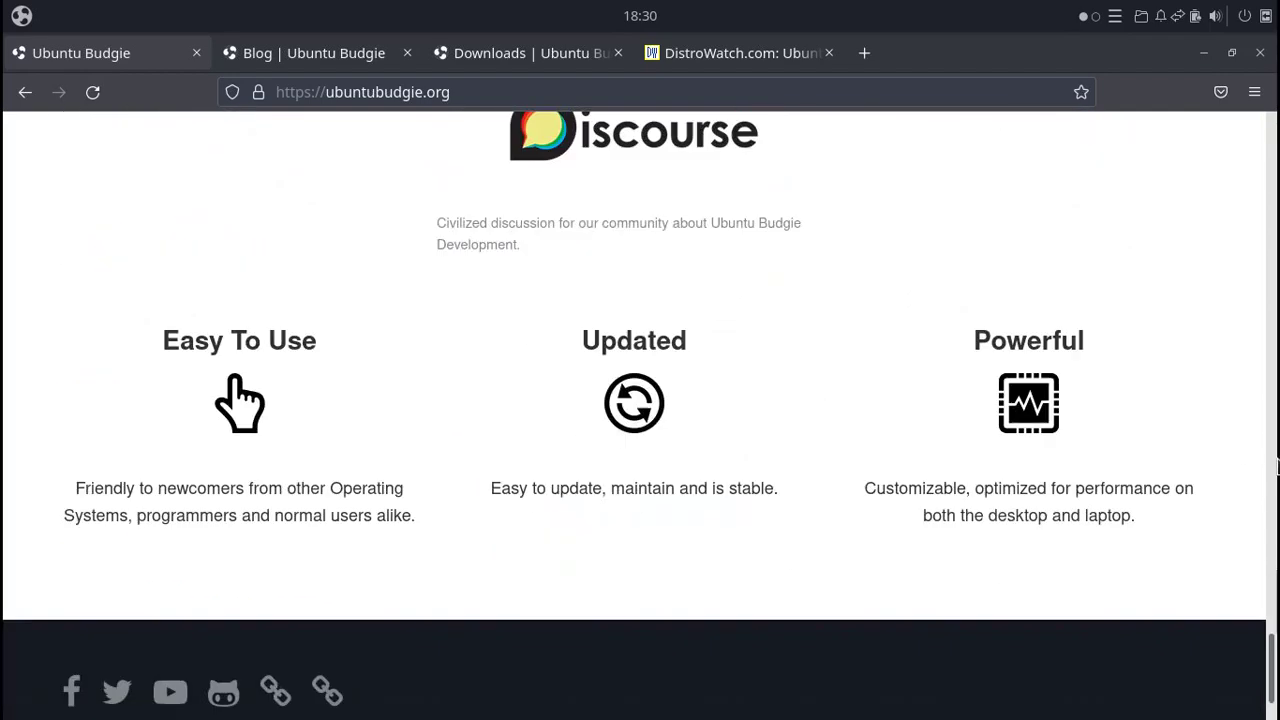
pyautogui.moveTo(1266, 680); pyautogui.dragTo(1266, 505)
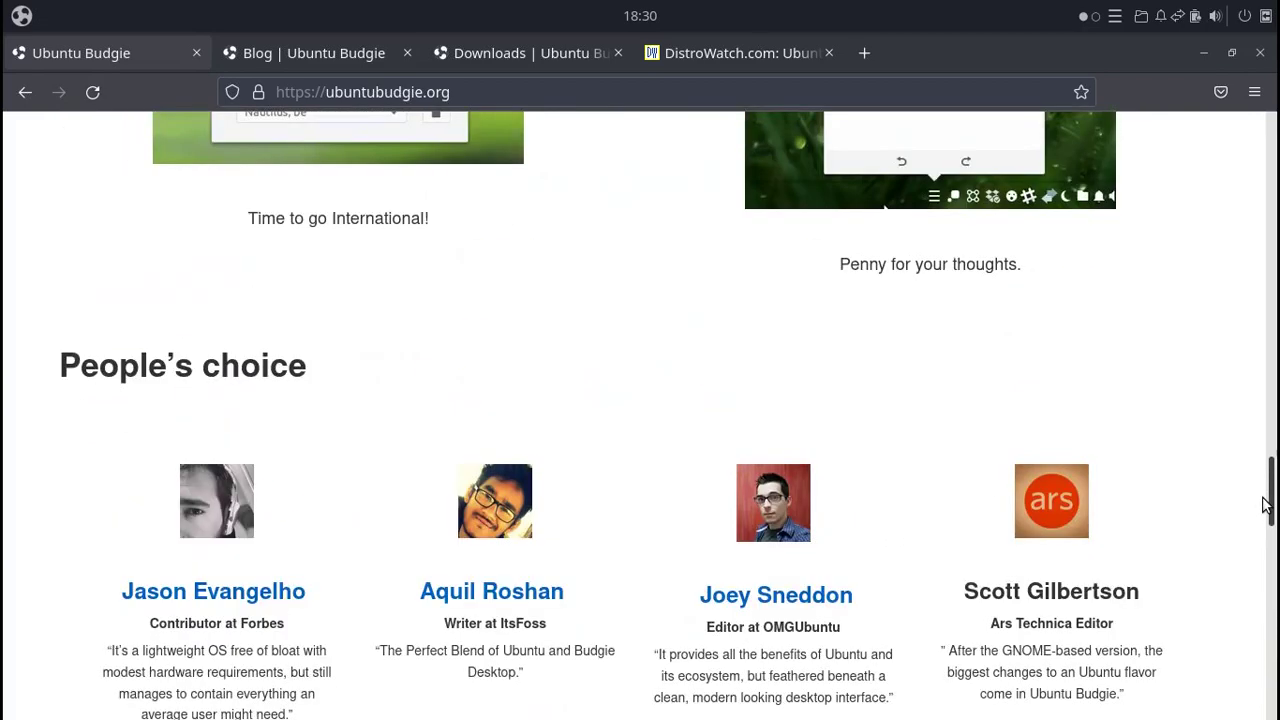
pyautogui.moveTo(1266, 505); pyautogui.dragTo(1274, 150)
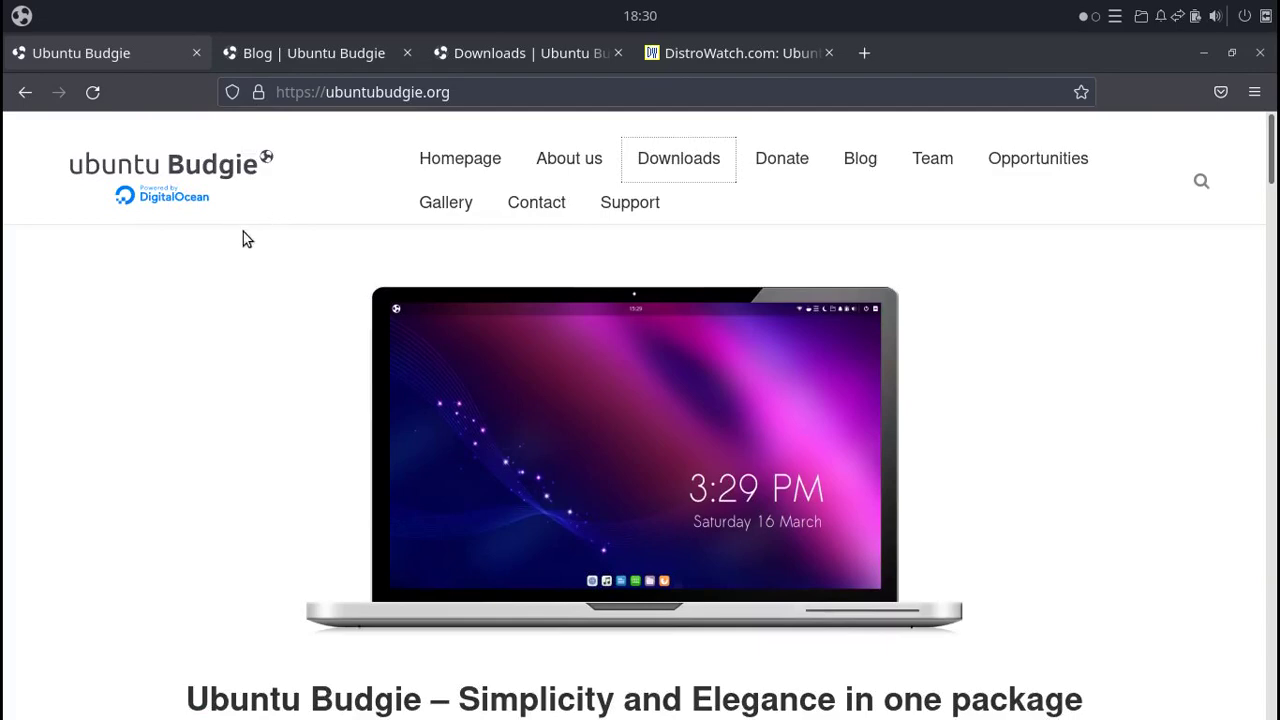
# Read the Ubuntu Budgie 21.10 release blog post's key highlights, marking the Windows 11 layout and GNOME 40 & GNOME 41 items.
pyautogui.click(298, 50)
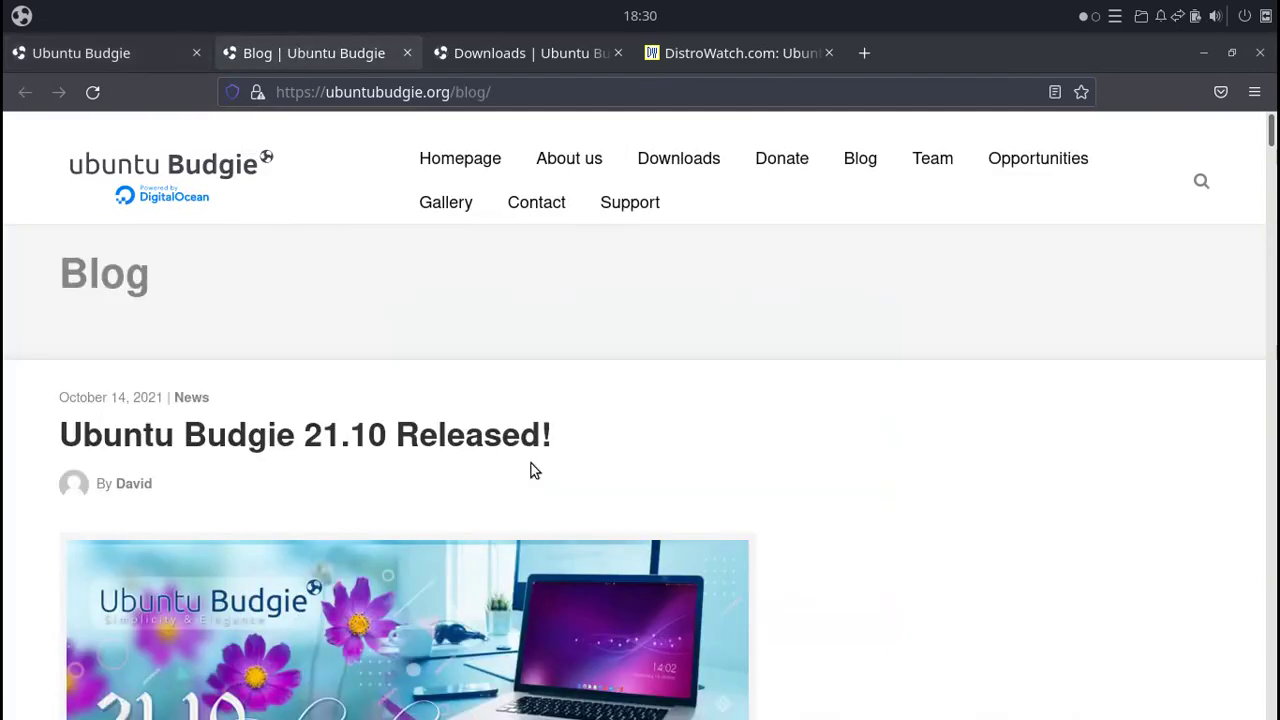
pyautogui.scroll(-4, 497, 469)
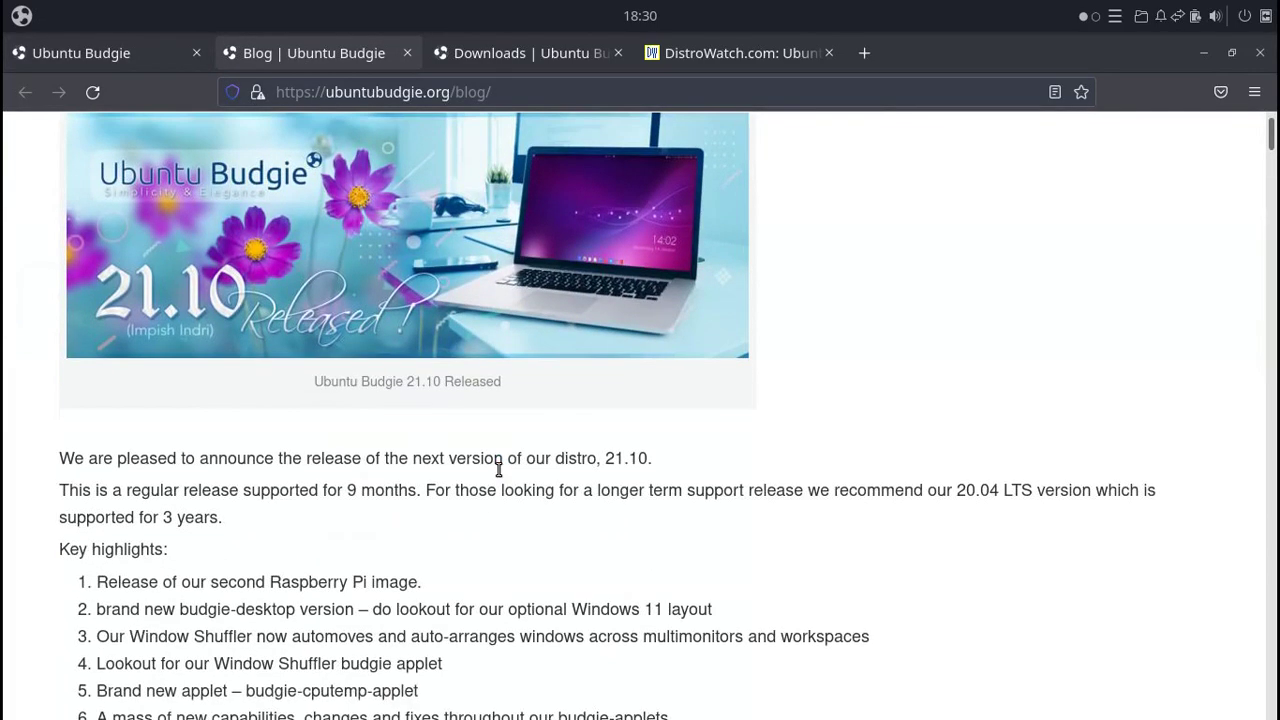
pyautogui.scroll(-2, 498, 469)
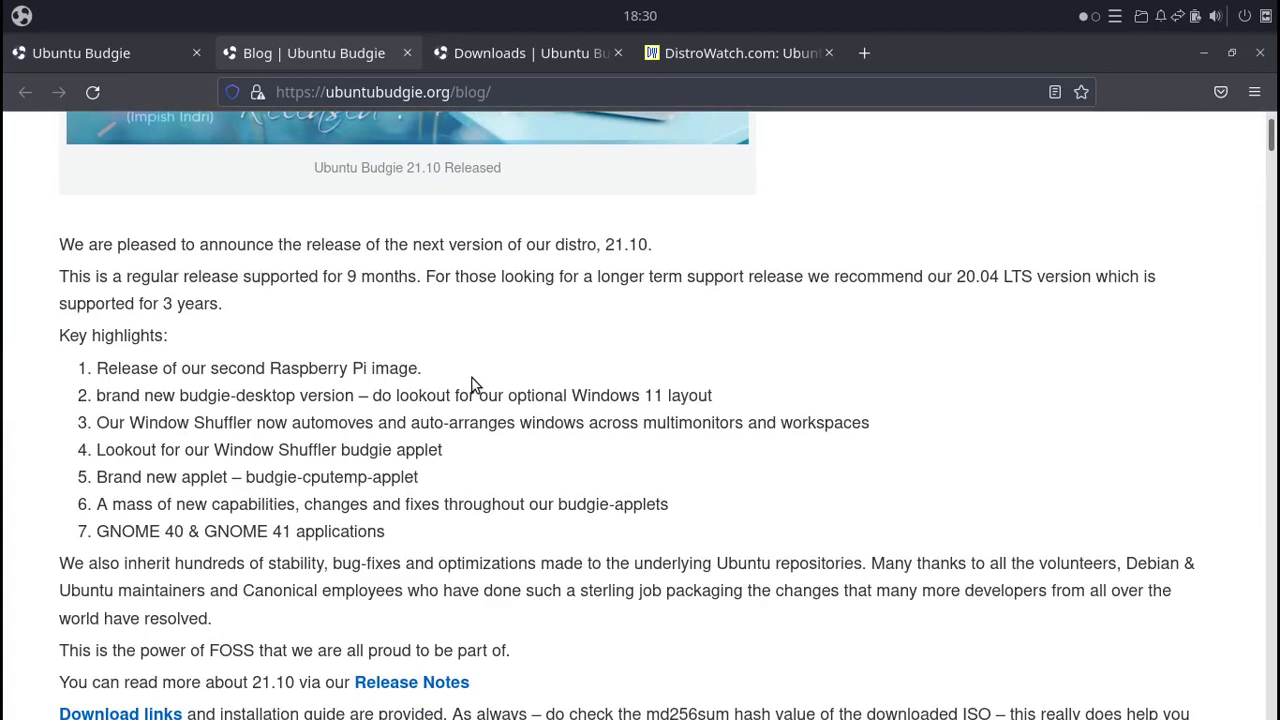
pyautogui.scroll(-1, 348, 449)
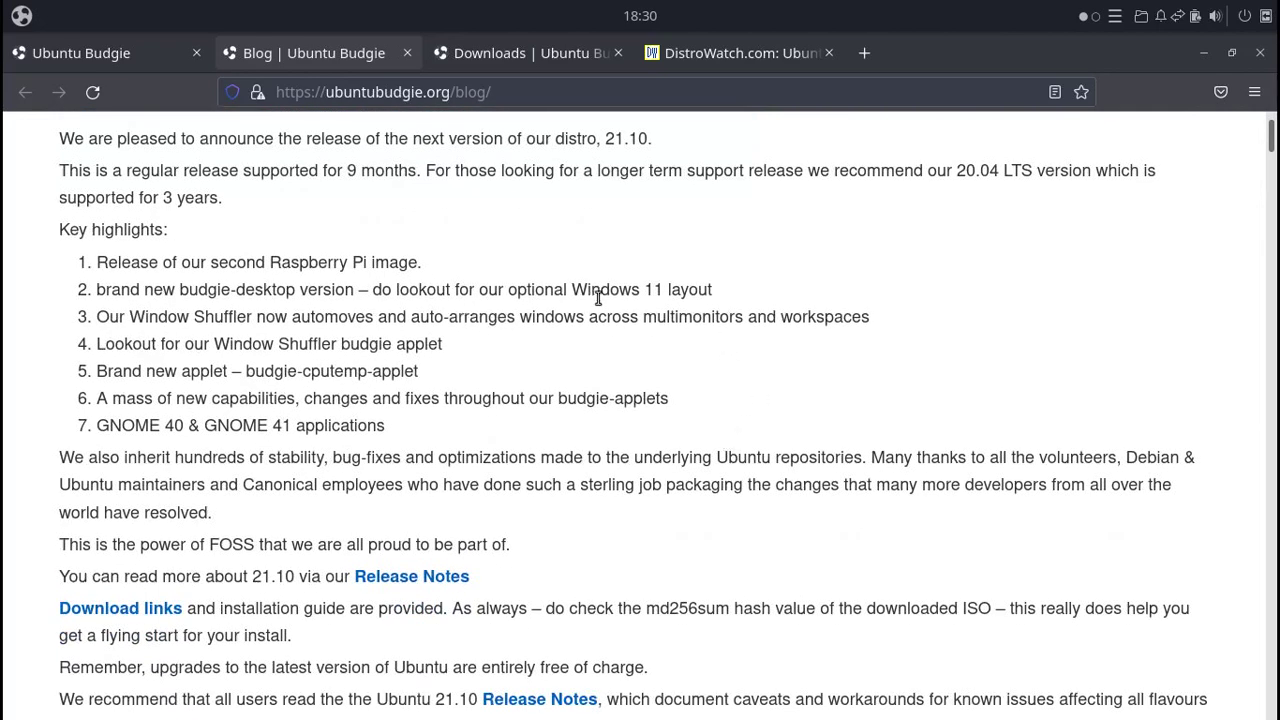
pyautogui.moveTo(569, 288); pyautogui.dragTo(721, 298)
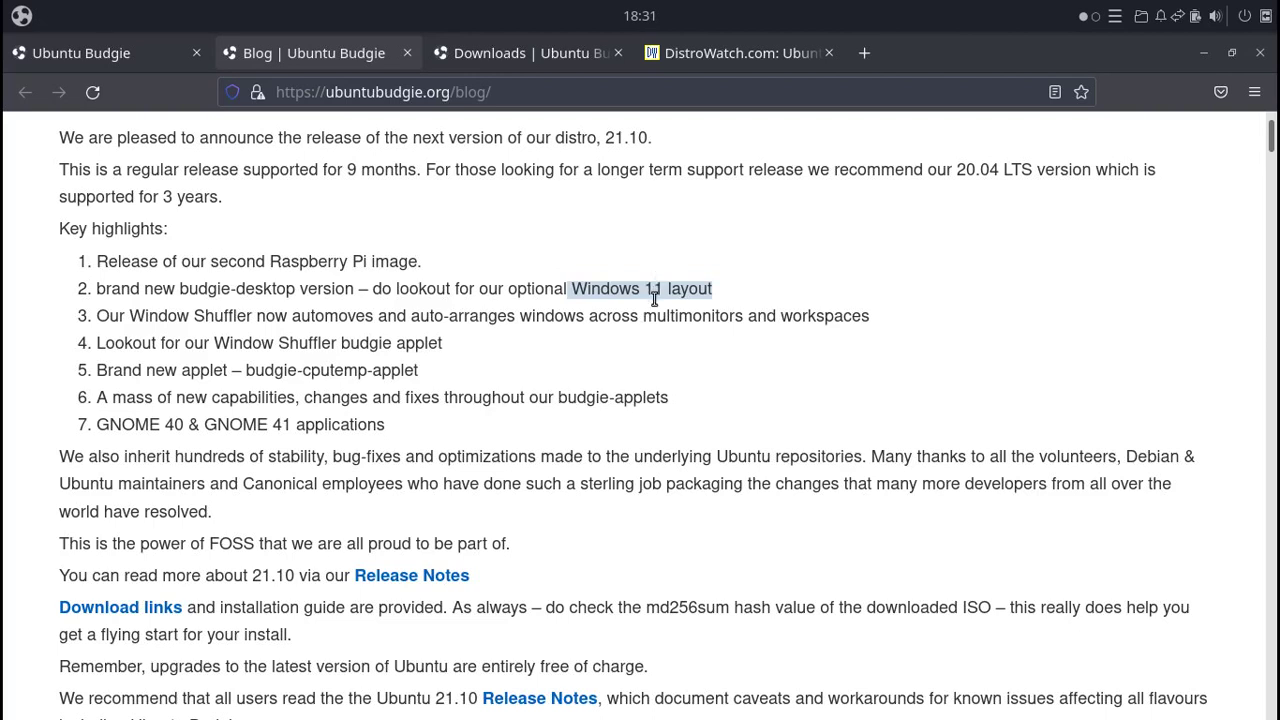
pyautogui.click(598, 338)
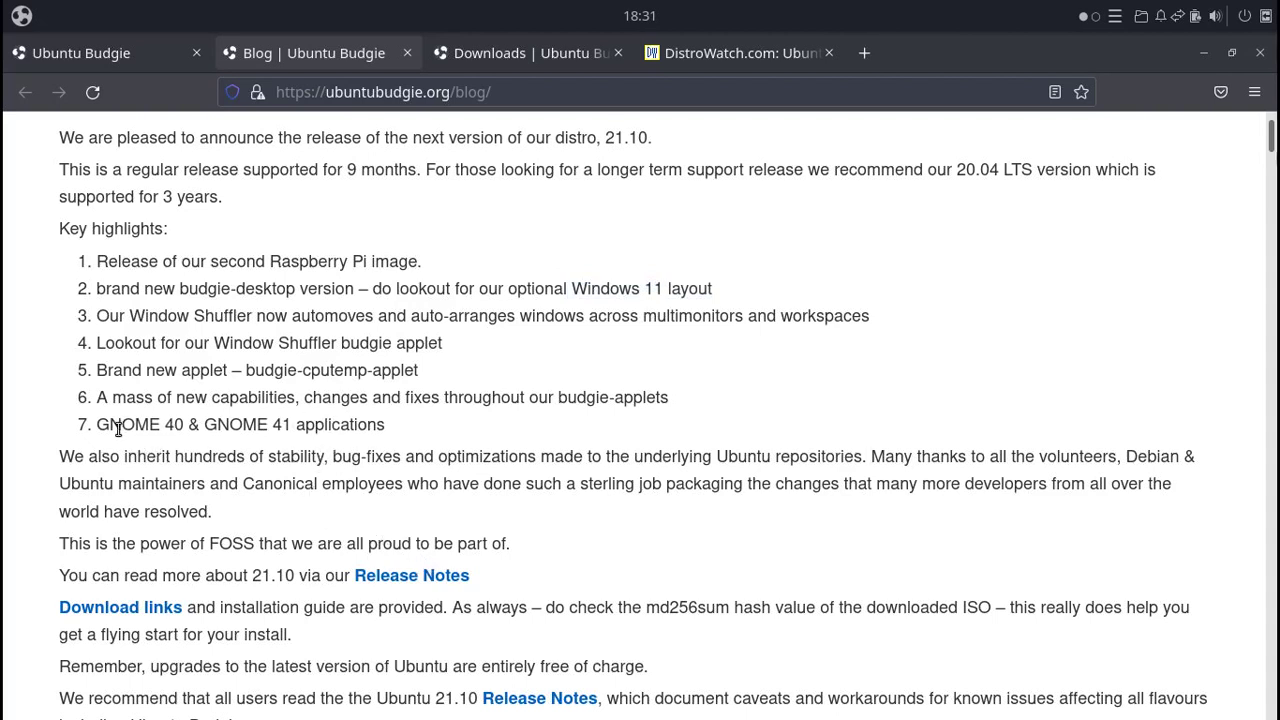
pyautogui.moveTo(118, 428); pyautogui.dragTo(232, 428)
pyautogui.click(435, 458)
# Examine the Downloads page for the stable releases, the Ubuntu Budgie 21.10 requirements and the download options.
pyautogui.click(521, 58)
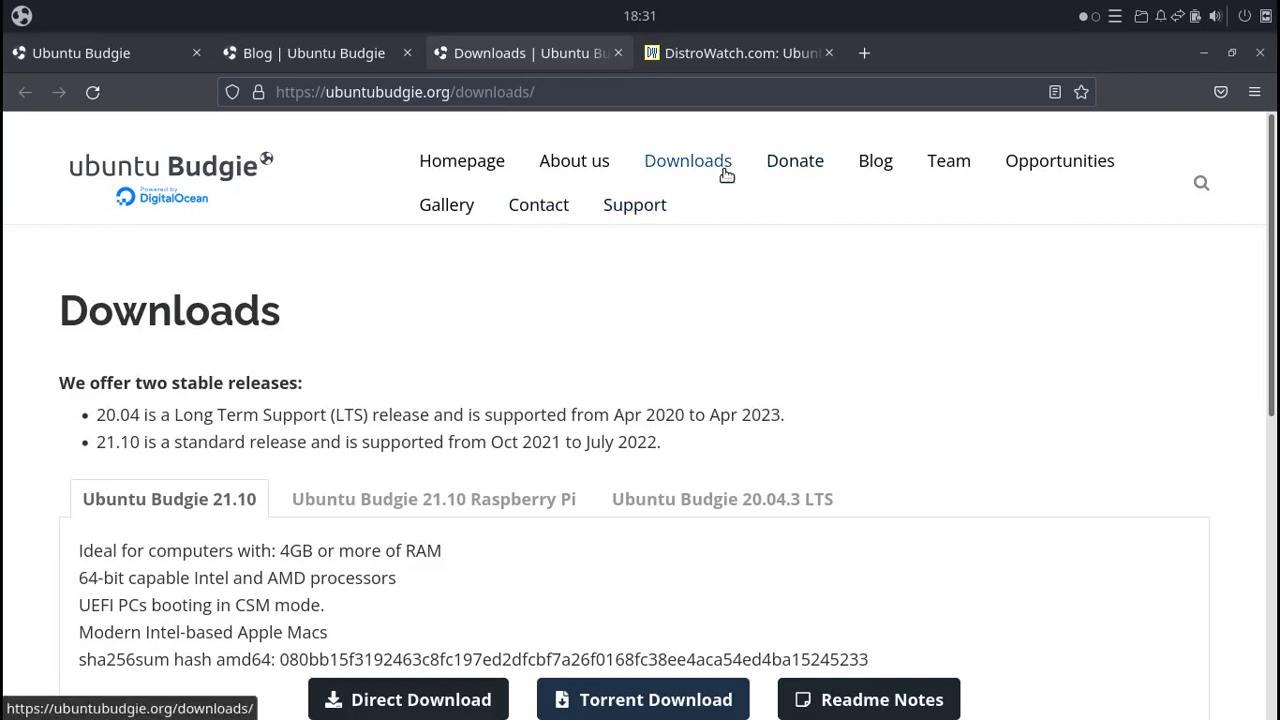
pyautogui.scroll(-1, 533, 472)
pyautogui.scroll(-5, 533, 472)
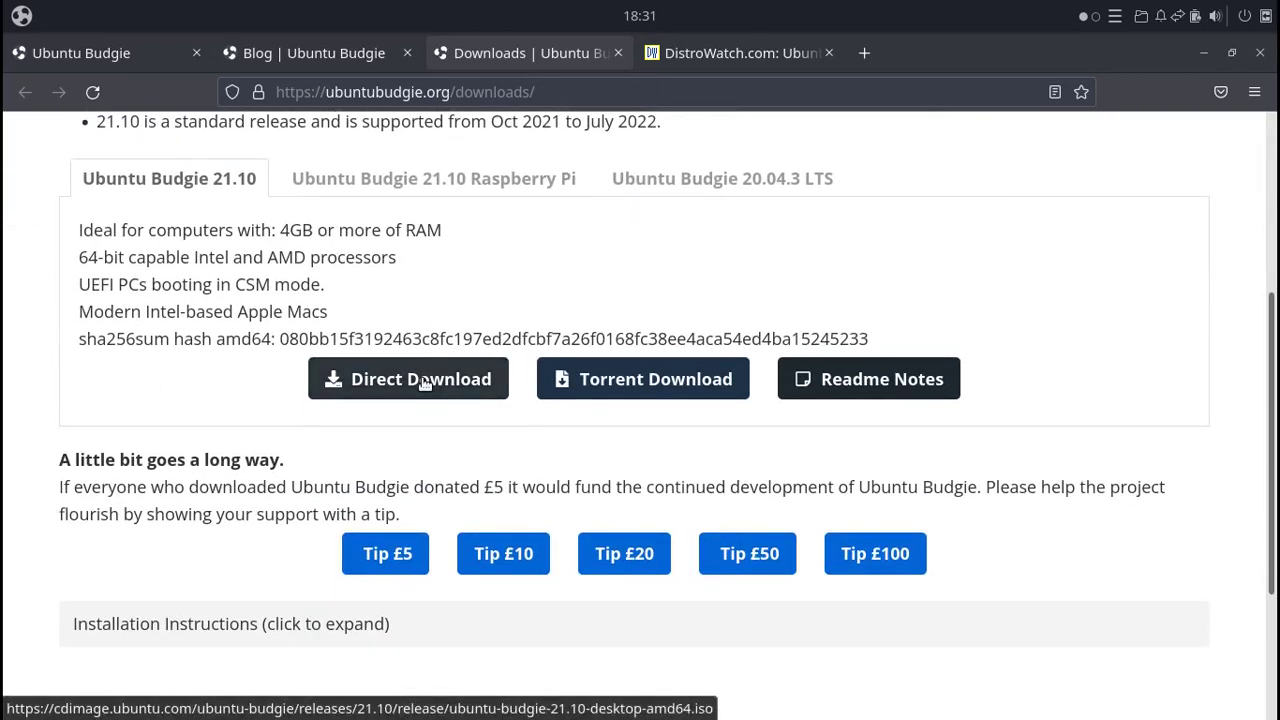
pyautogui.scroll(4, 424, 384)
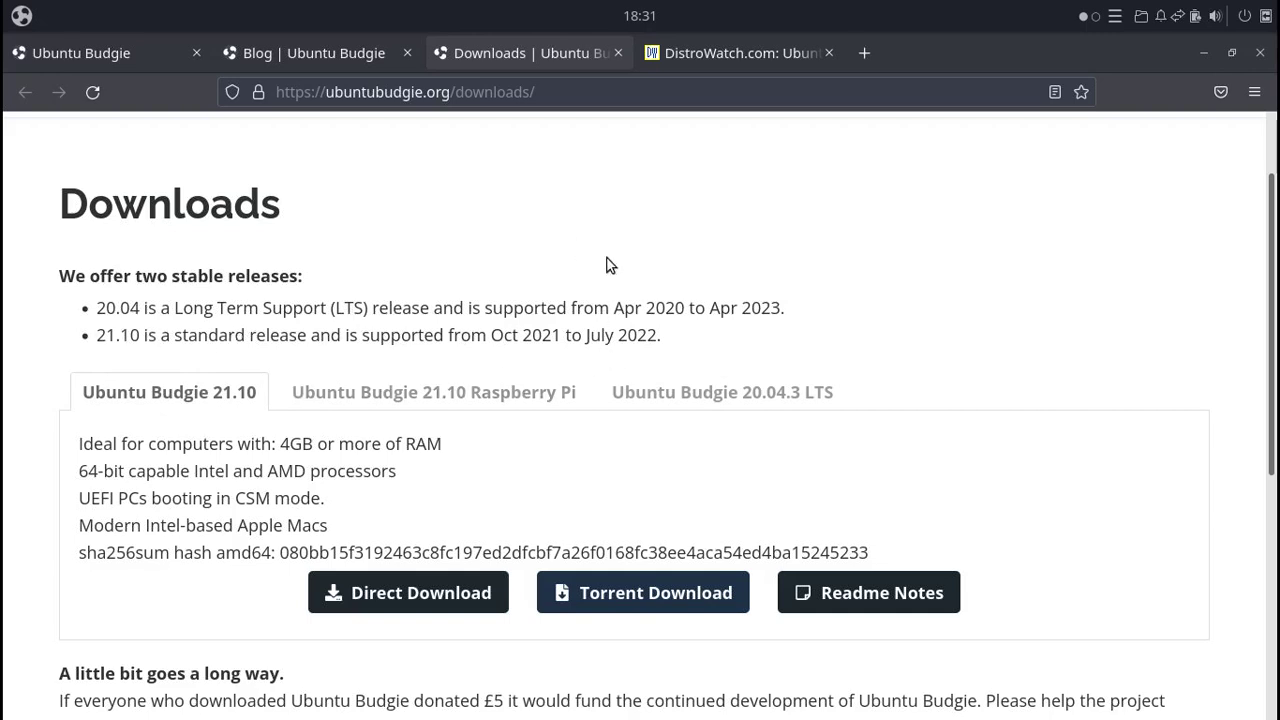
pyautogui.scroll(2, 608, 264)
# Examine the DistroWatch page for Ubuntu Budgie, from its summary to the feature table comparing releases.
pyautogui.click(747, 64)
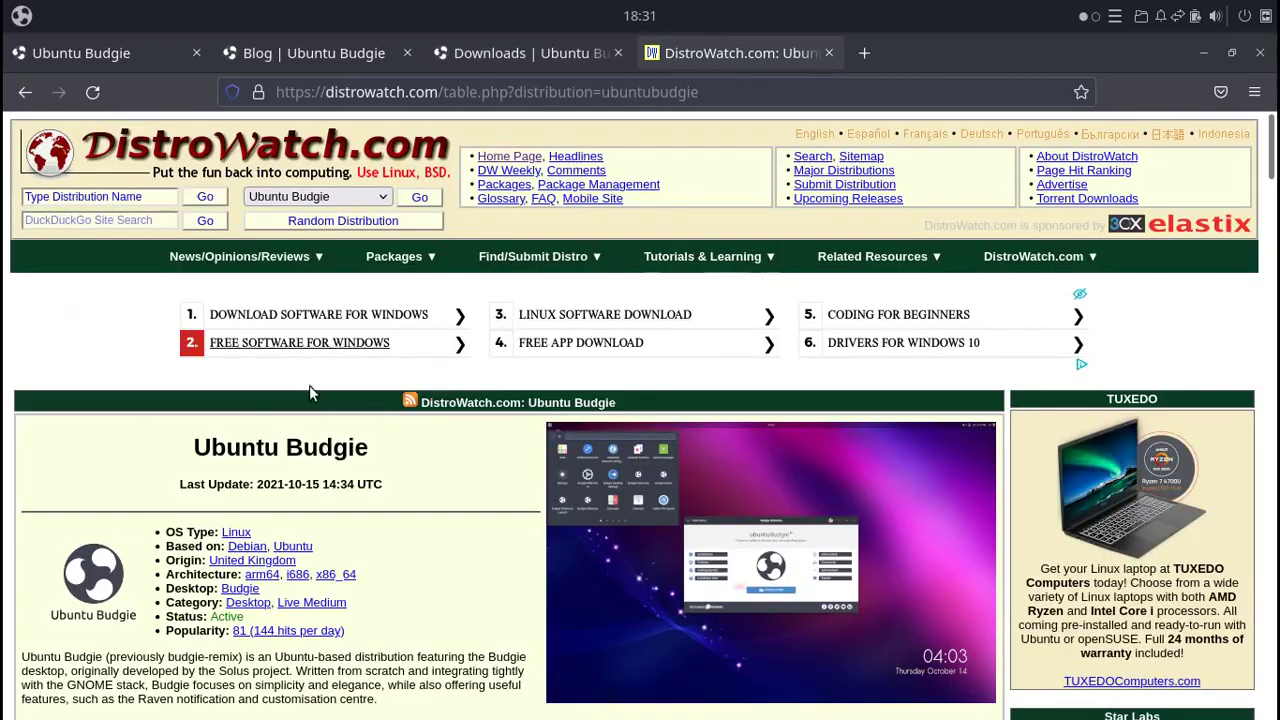
pyautogui.scroll(-5, 320, 440)
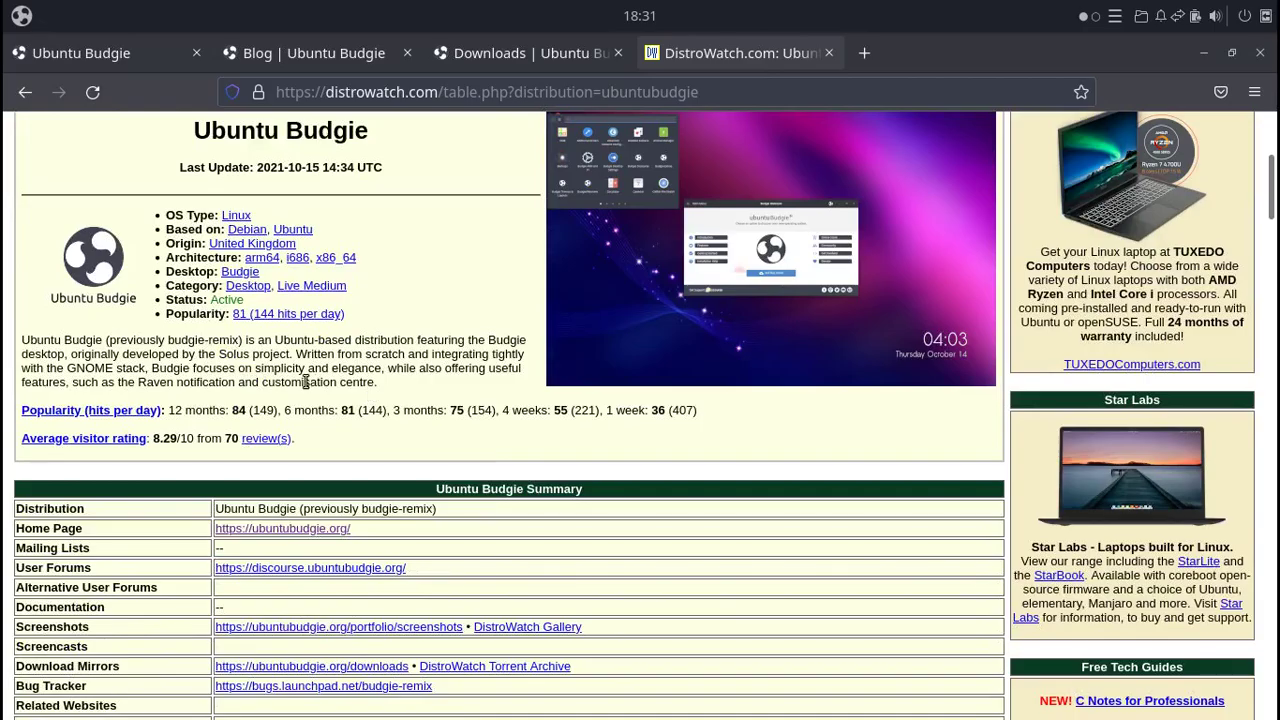
pyautogui.scroll(-20, 303, 383)
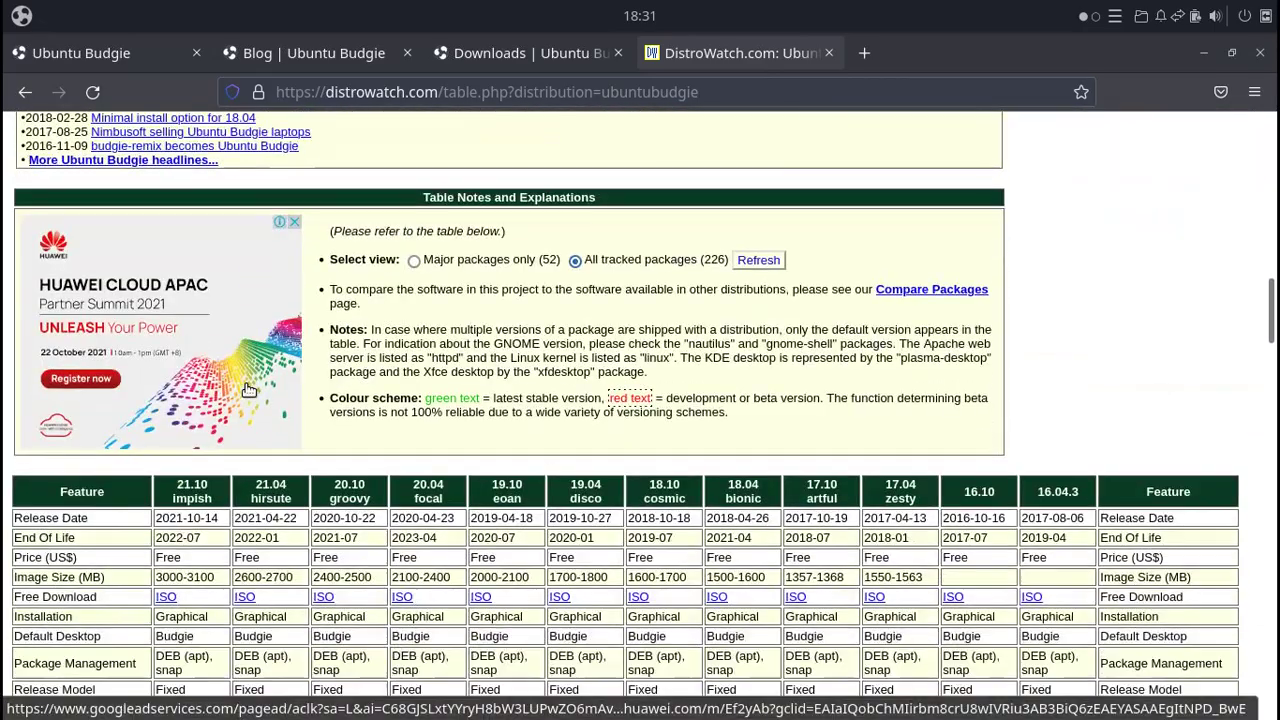
pyautogui.scroll(2, 240, 380)
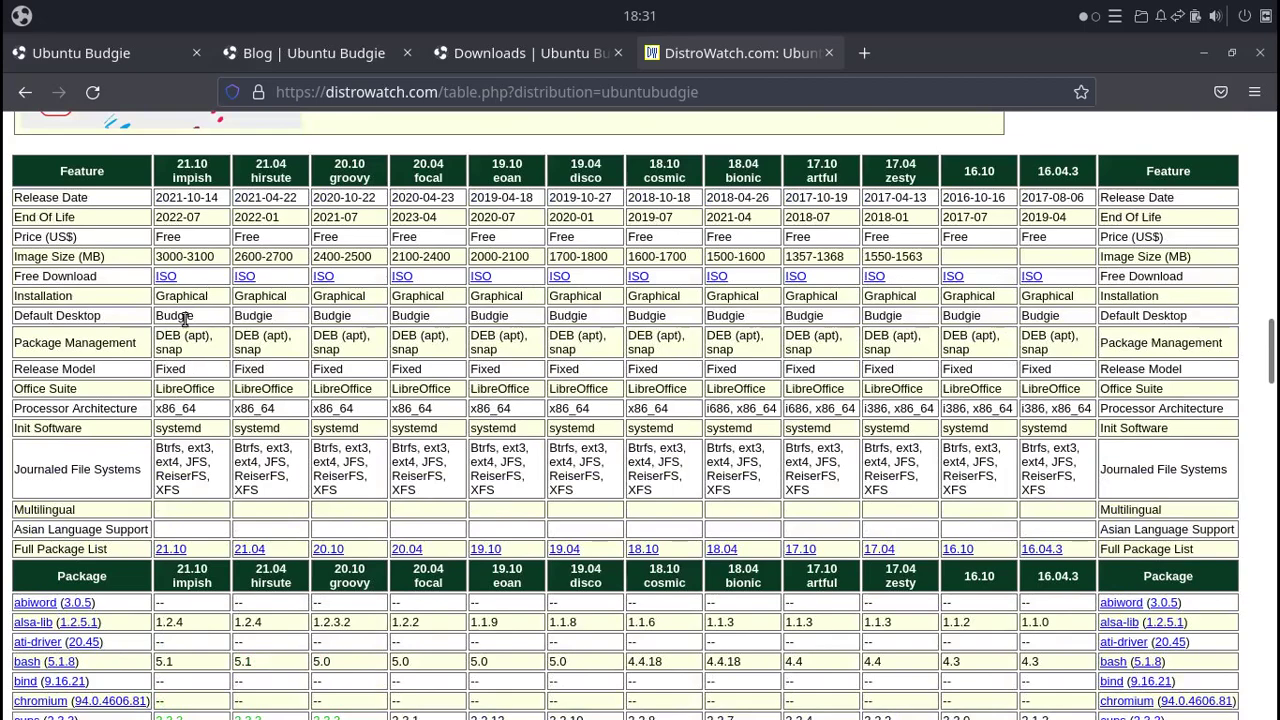
# Examine the DistroWatch package version table for Ubuntu Budgie and the reader ratings and past reviews below it.
pyautogui.scroll(-10, 188, 320)
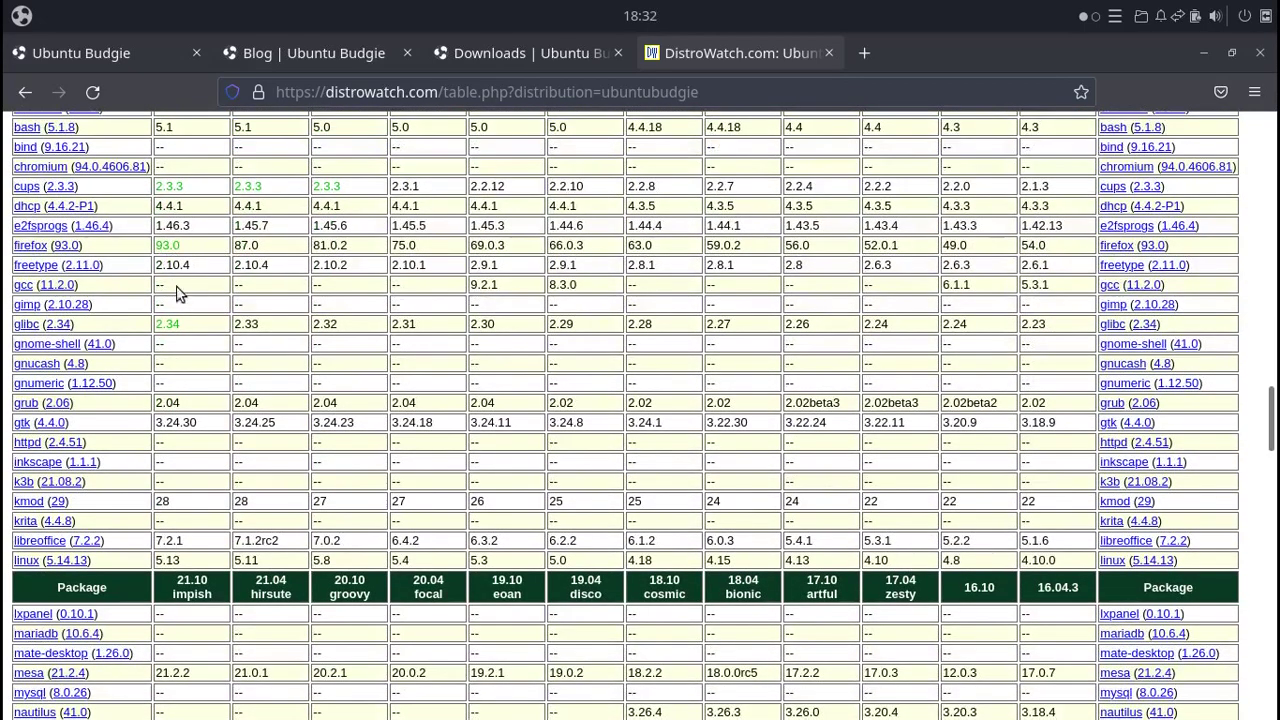
pyautogui.scroll(-10, 170, 370)
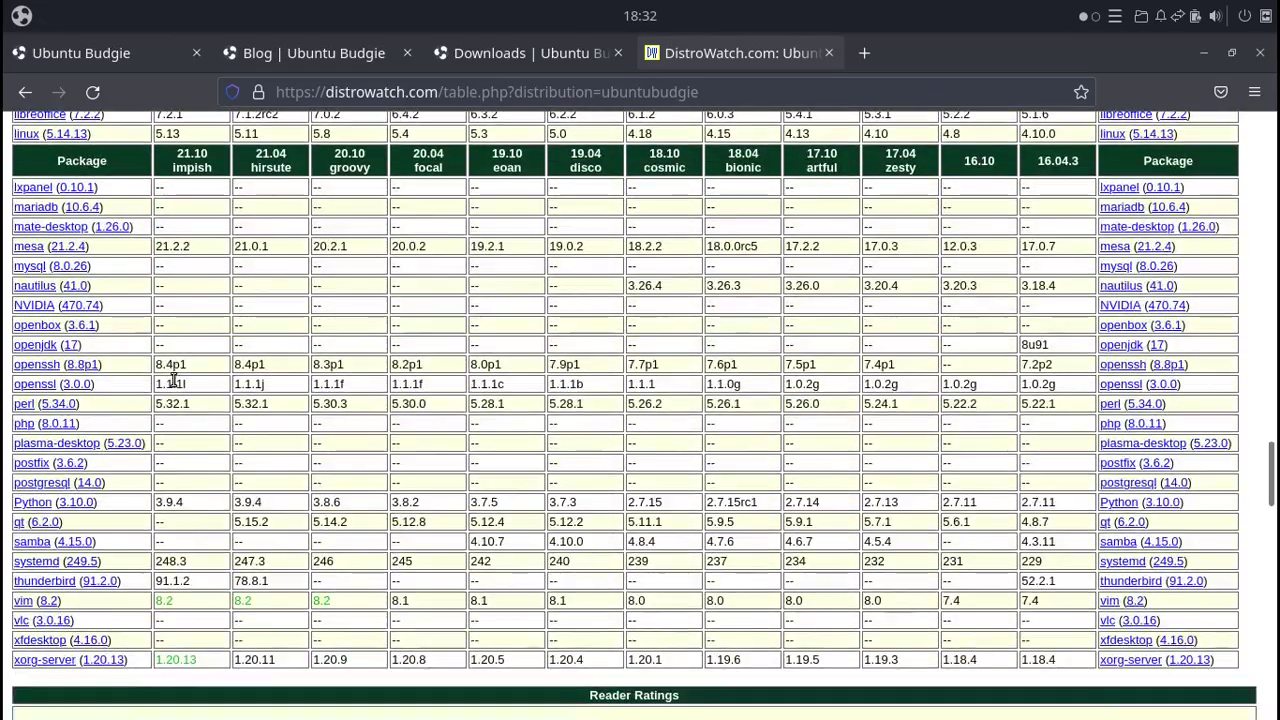
pyautogui.scroll(-2, 183, 390)
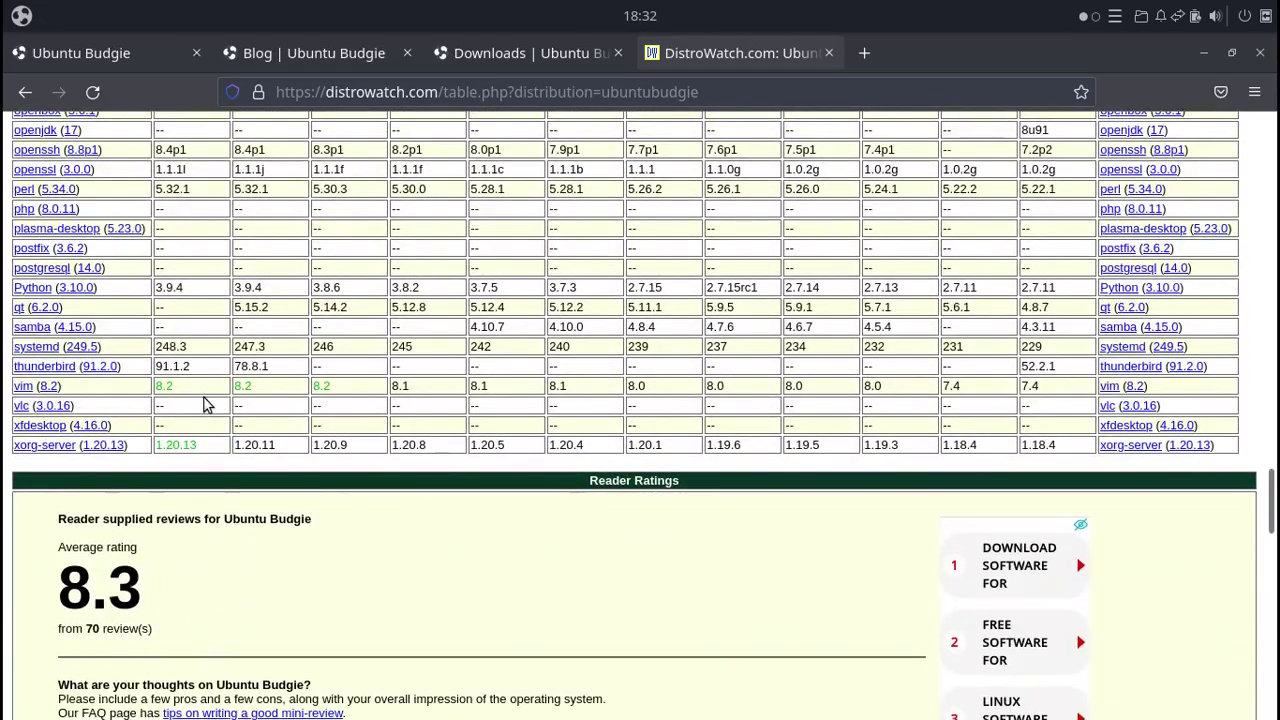
pyautogui.scroll(-10, 183, 395)
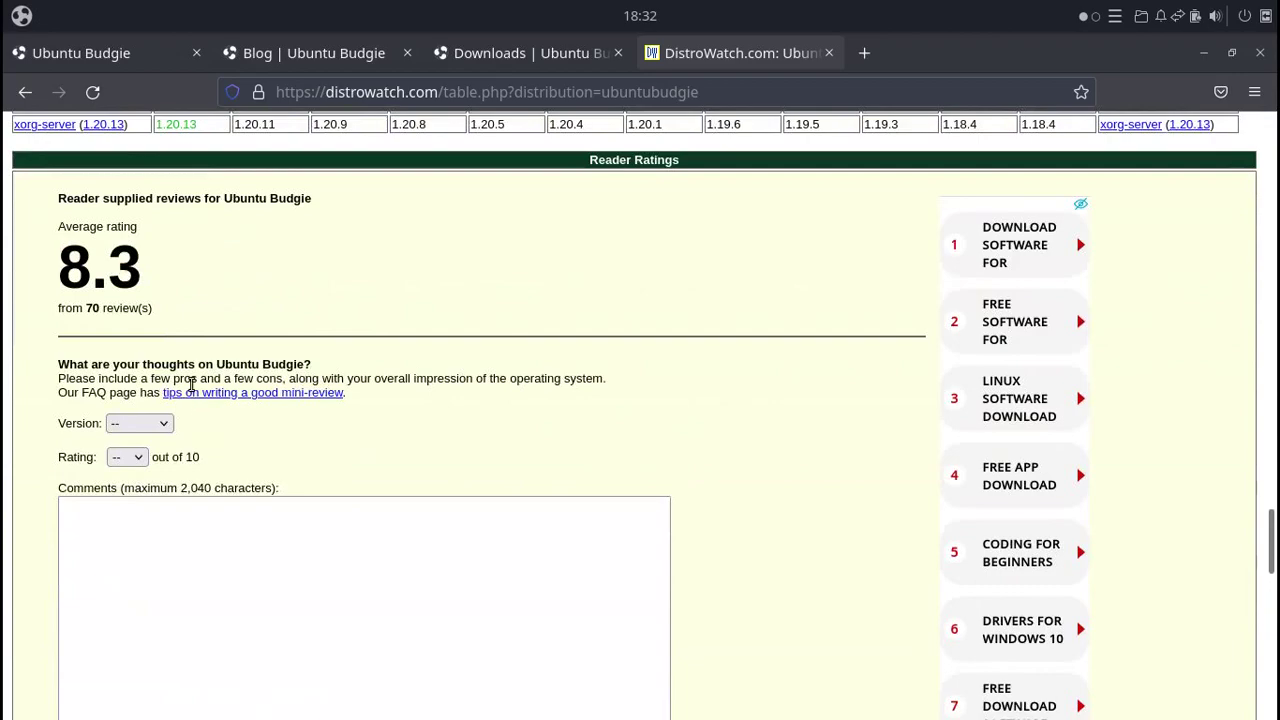
pyautogui.scroll(-4, 191, 390)
pyautogui.scroll(4, 205, 397)
pyautogui.scroll(-14, 371, 500)
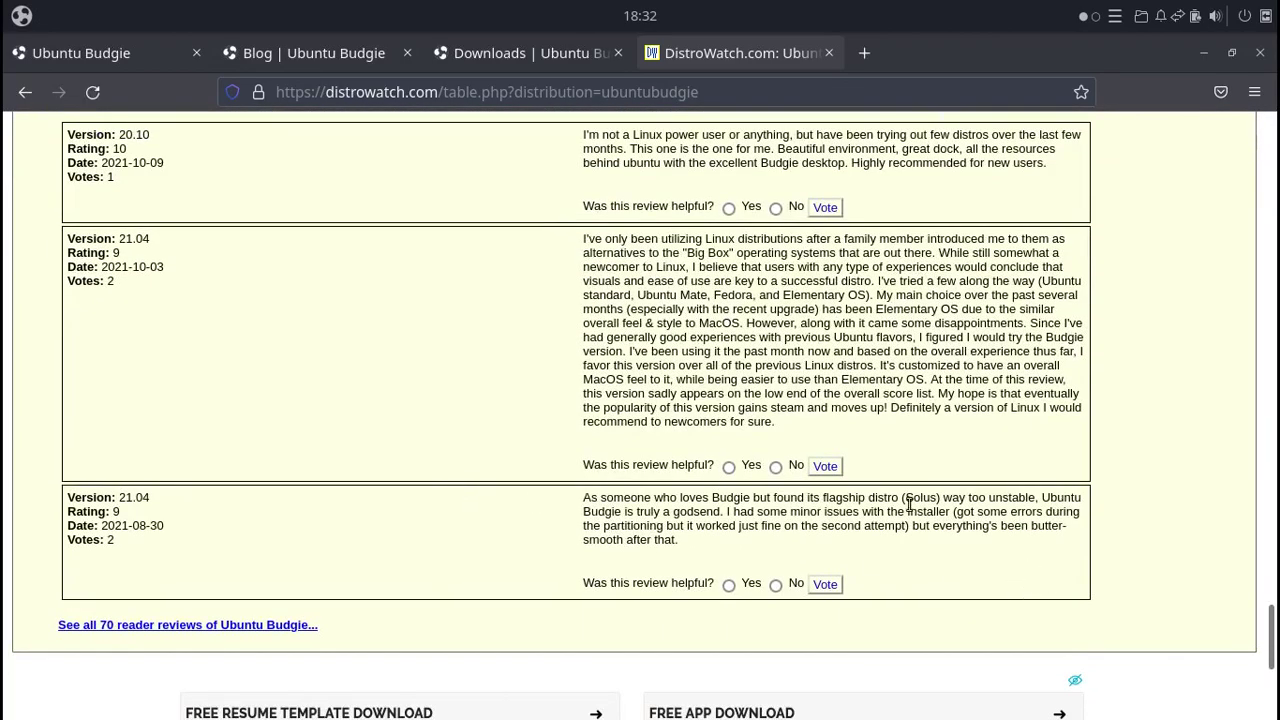
pyautogui.scroll(4, 346, 474)
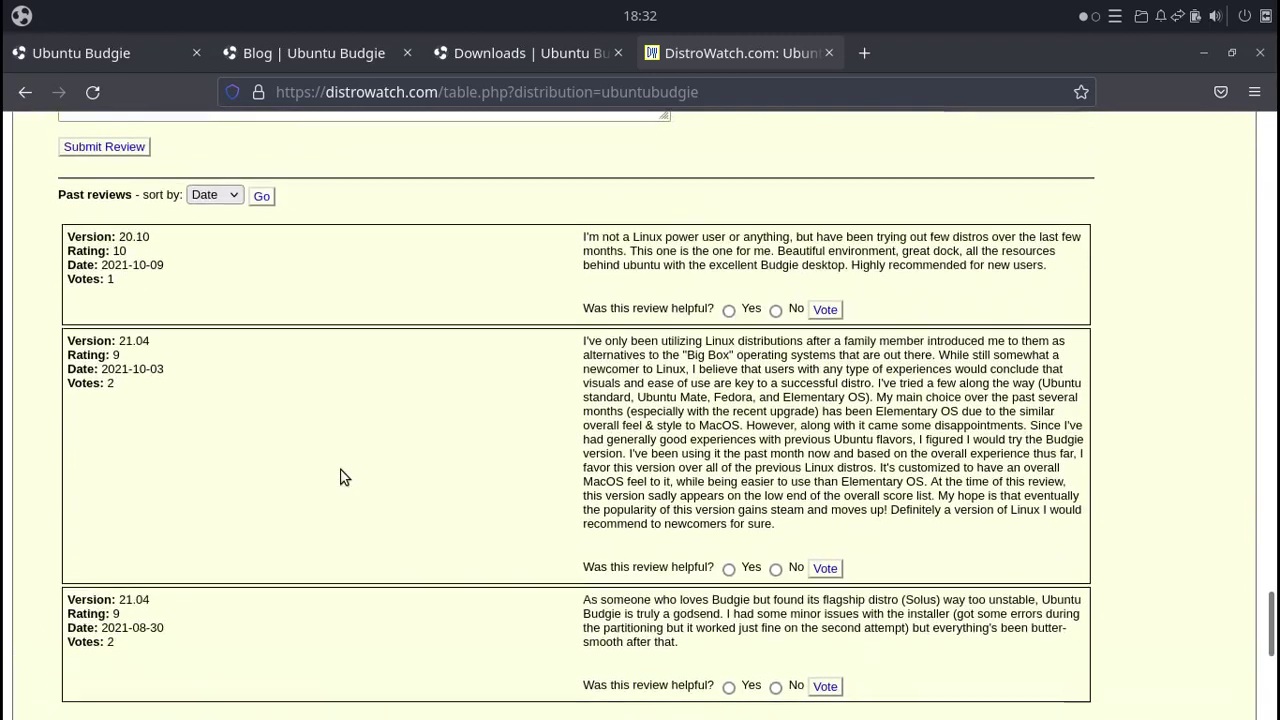
# Quit Firefox with all its open tabs, turning off the warning when closing multiple tabs.
pyautogui.moveTo(790, 710)
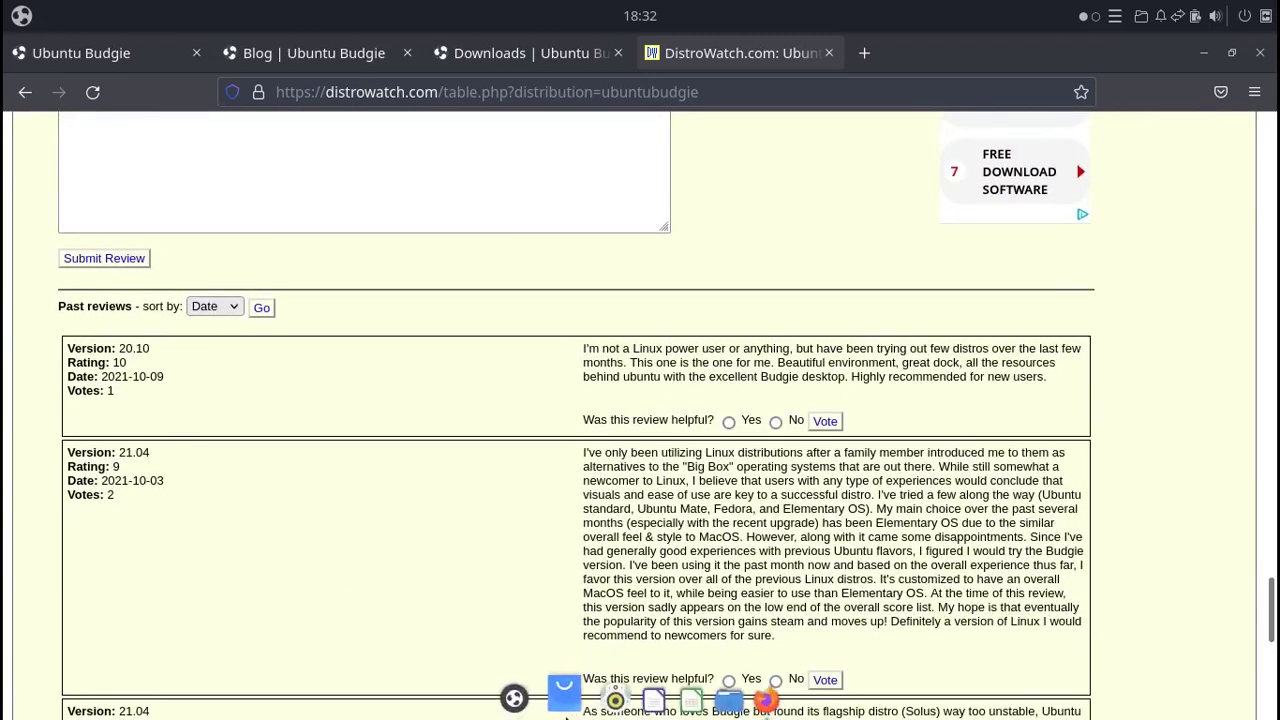
pyautogui.click(1259, 54)
pyautogui.click(541, 204)
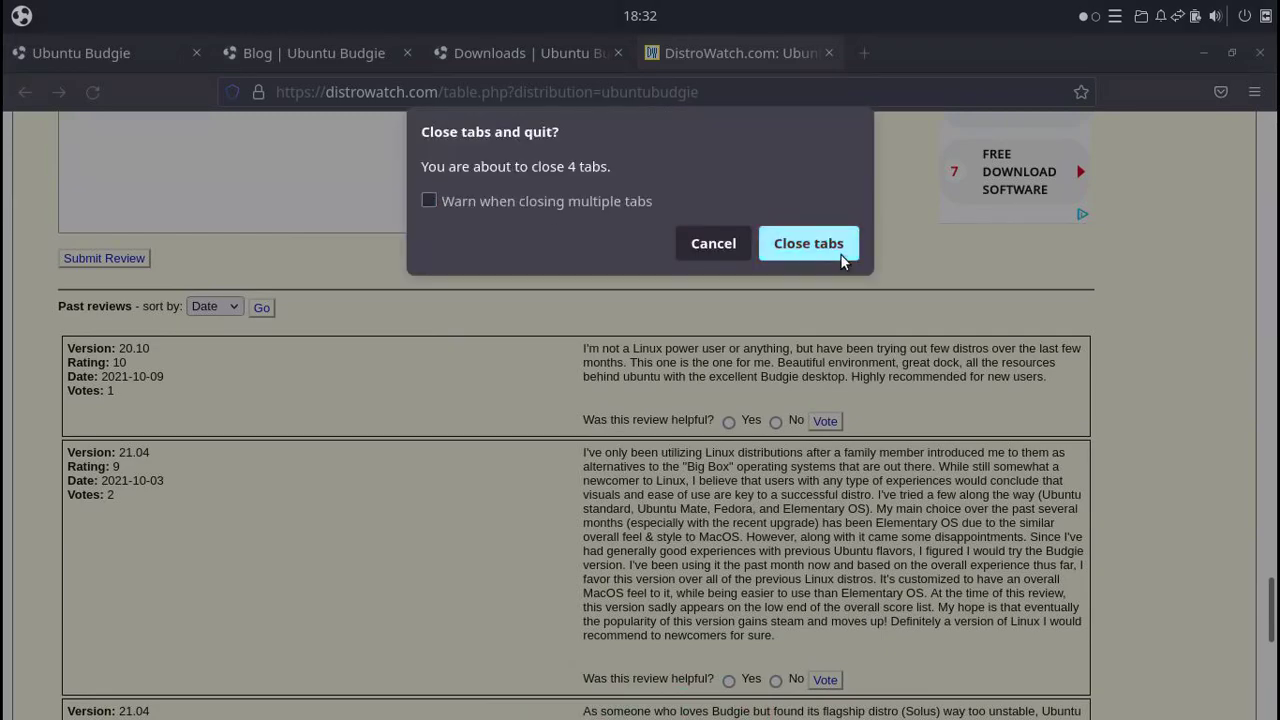
pyautogui.click(846, 243)
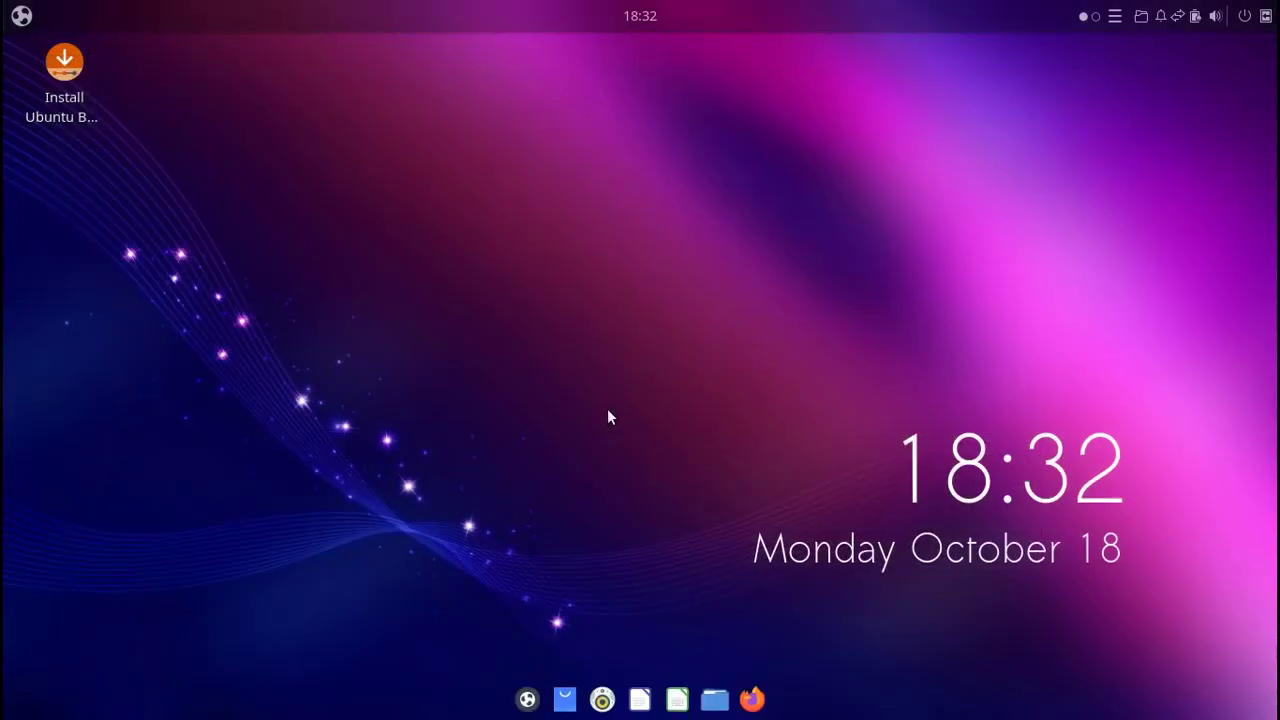
# Launch the Tilix terminal and run neofetch to show the system information.
pyautogui.press('super')
pyautogui.write('tilix')
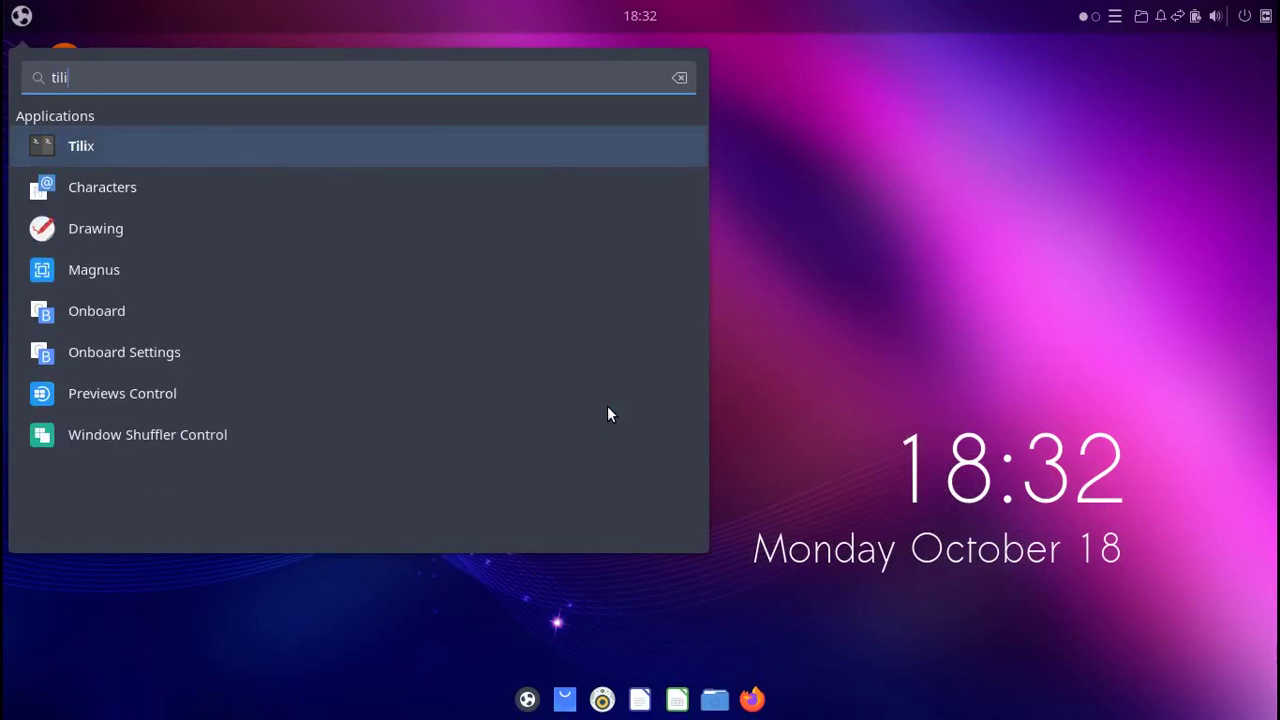
pyautogui.press('Return')
pyautogui.write('neofetch')
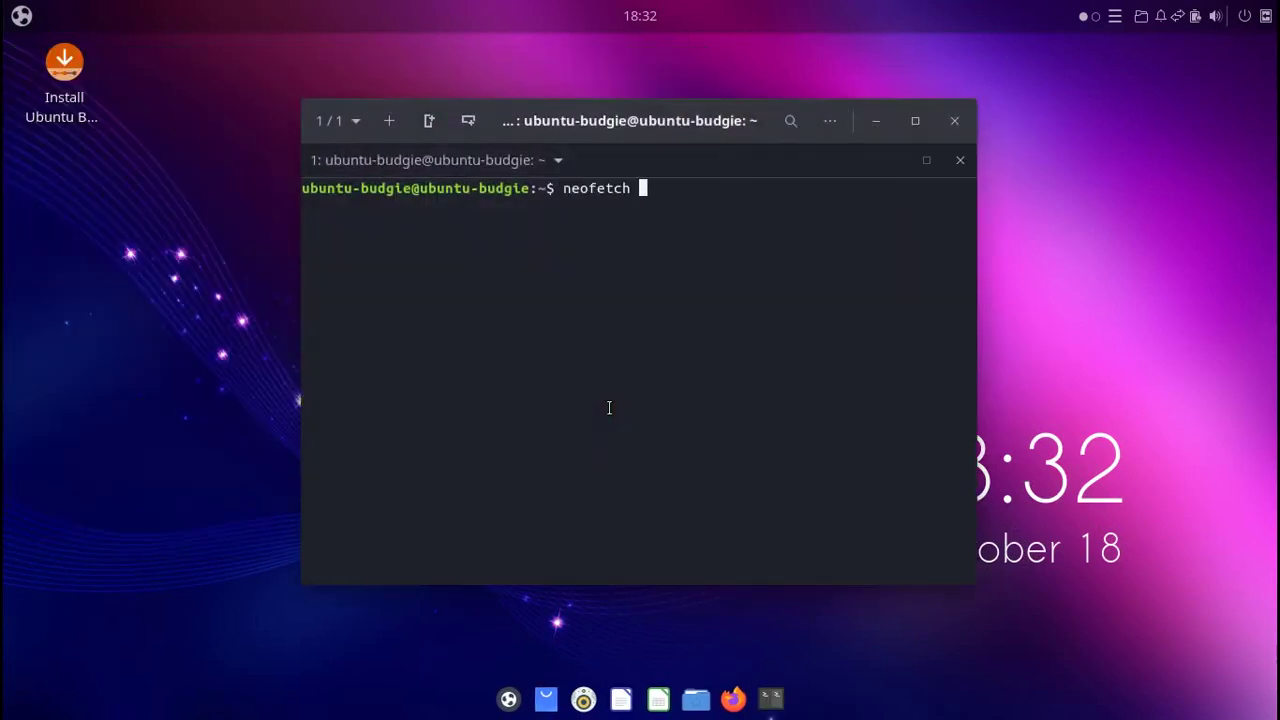
pyautogui.press('Return')
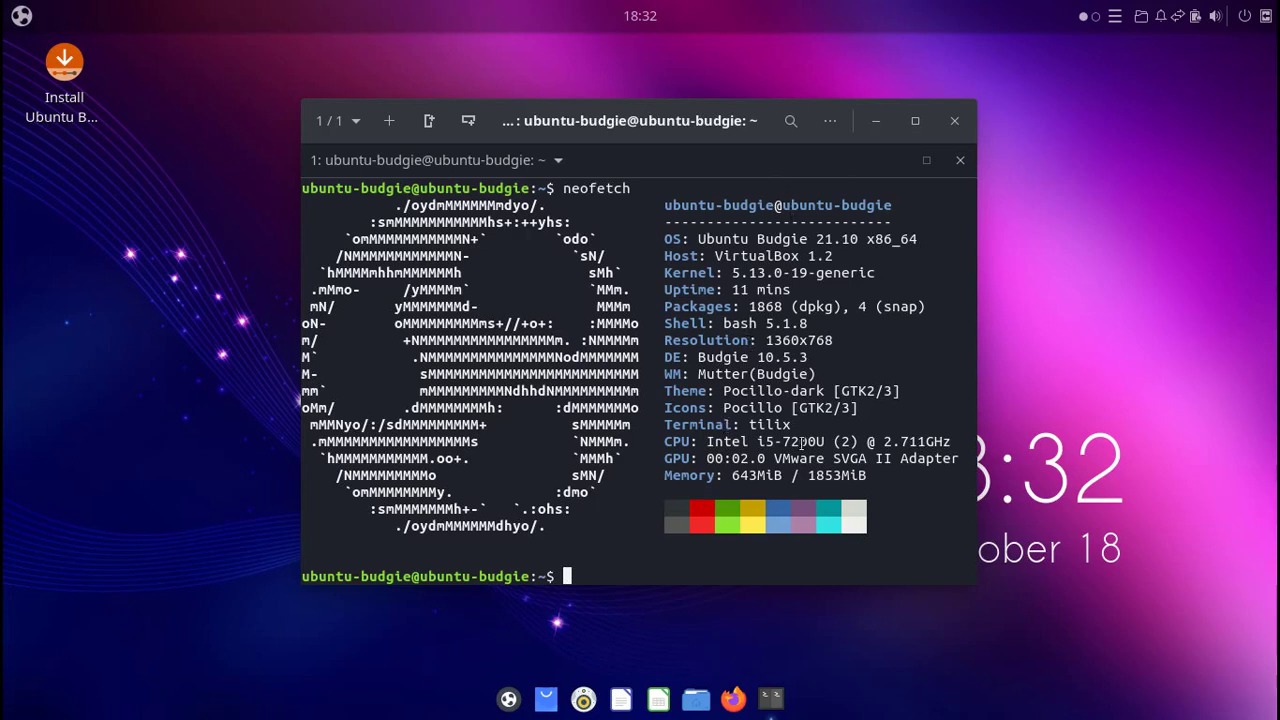
# Highlight the total memory and the CPU model in the neofetch output for inspection, clearing each selection.
pyautogui.doubleClick(826, 475)
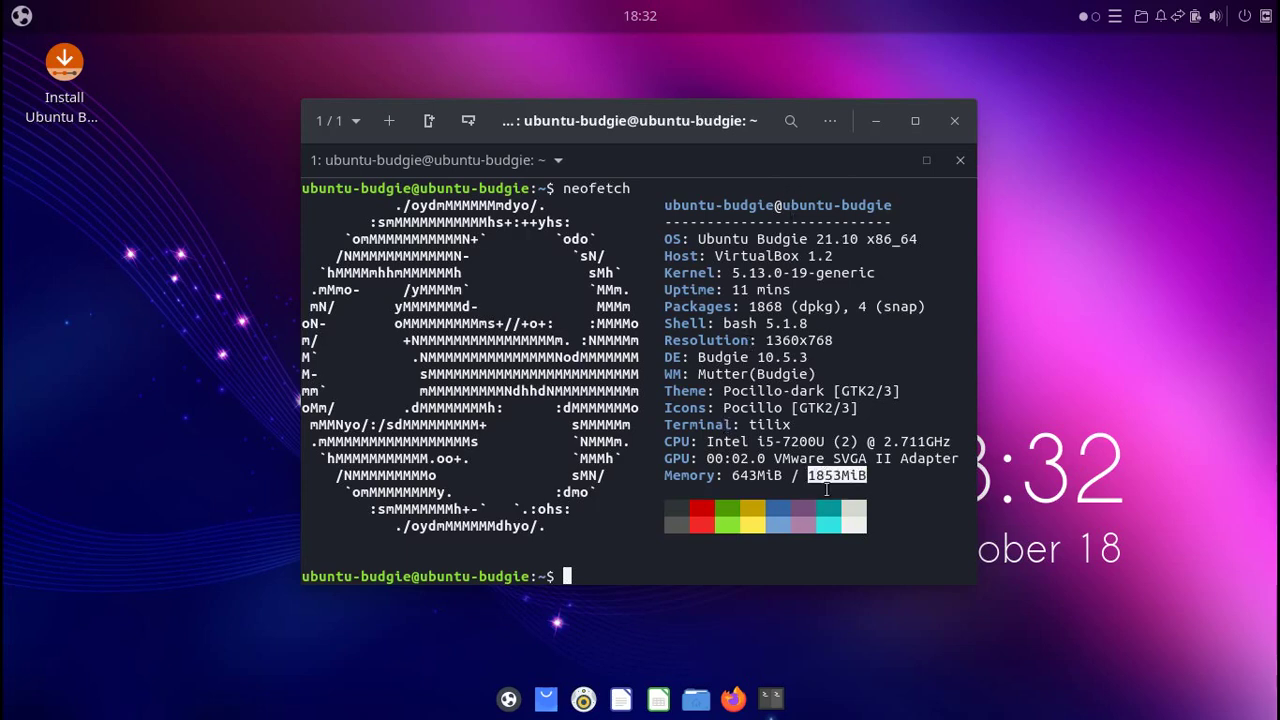
pyautogui.click(870, 476)
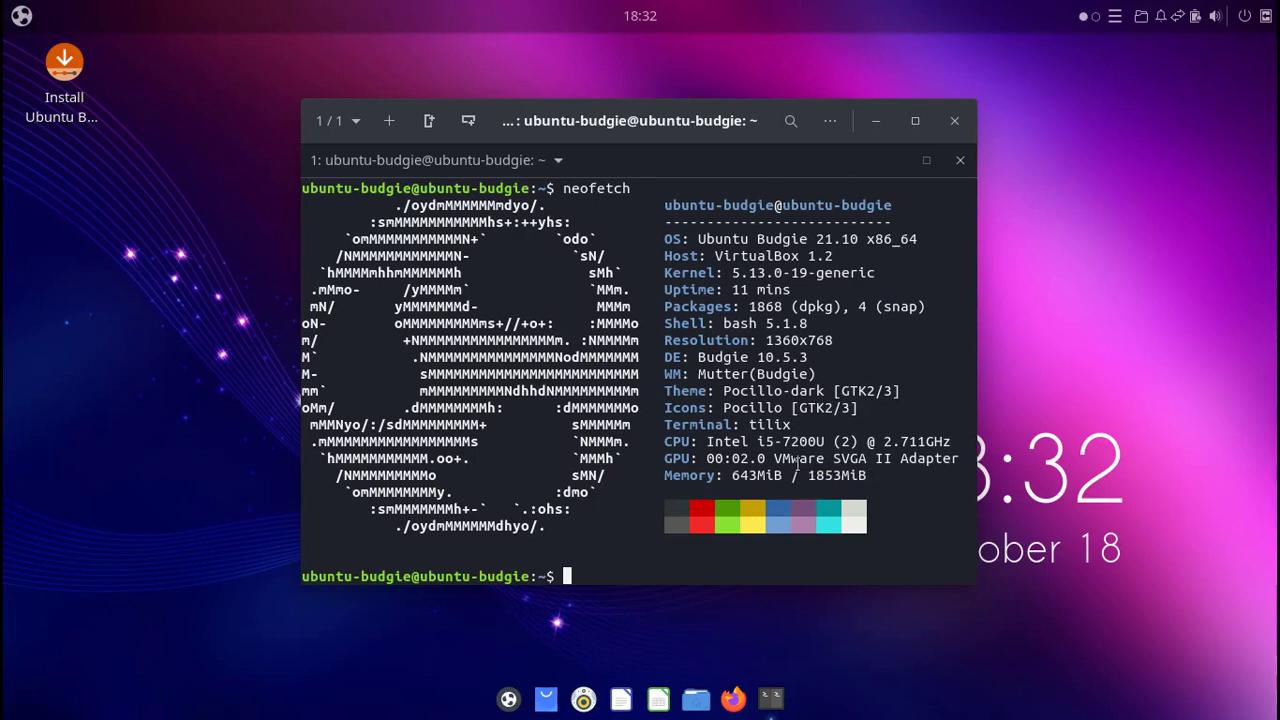
pyautogui.doubleClick(760, 442)
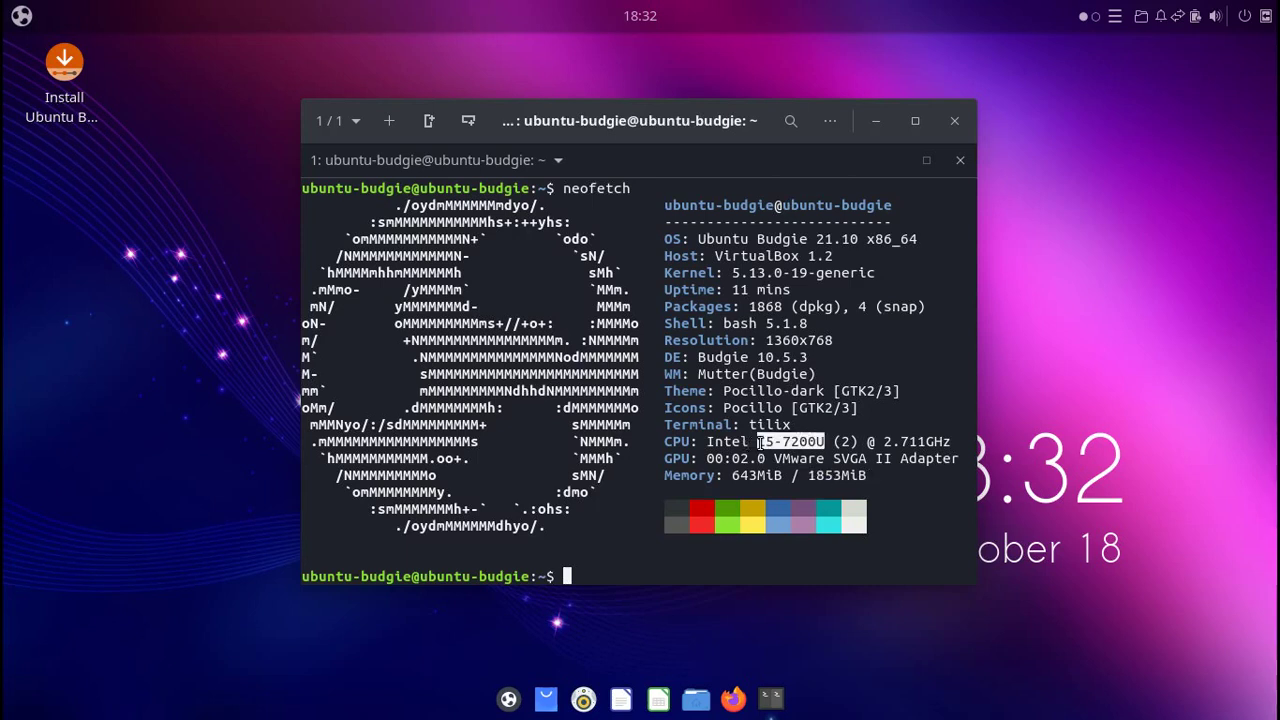
pyautogui.click(850, 441)
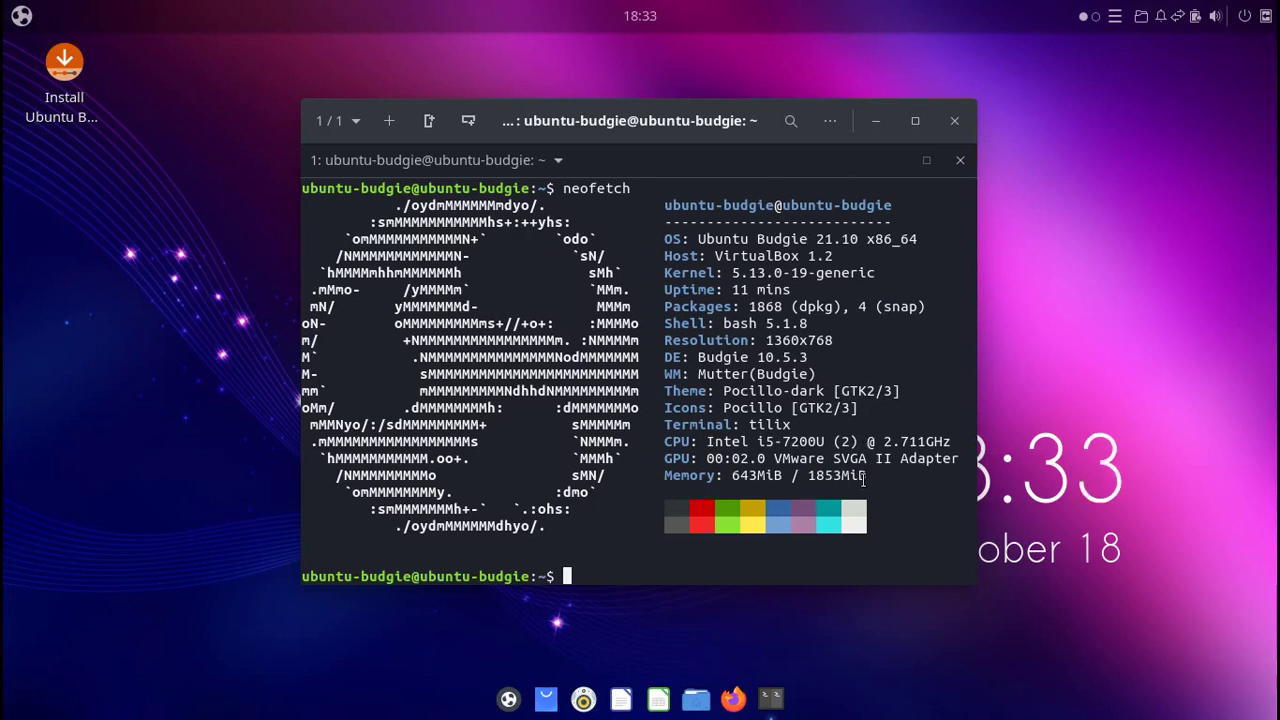
pyautogui.moveTo(868, 477); pyautogui.dragTo(808, 477)
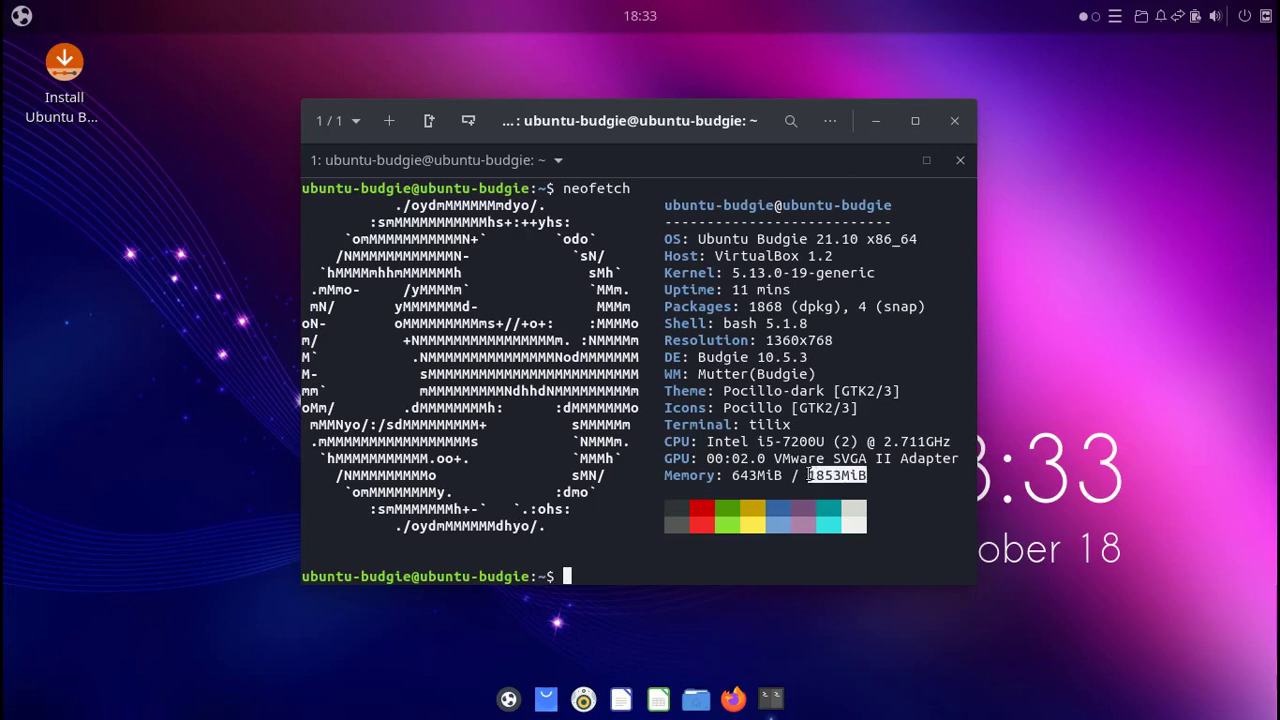
pyautogui.click(860, 463)
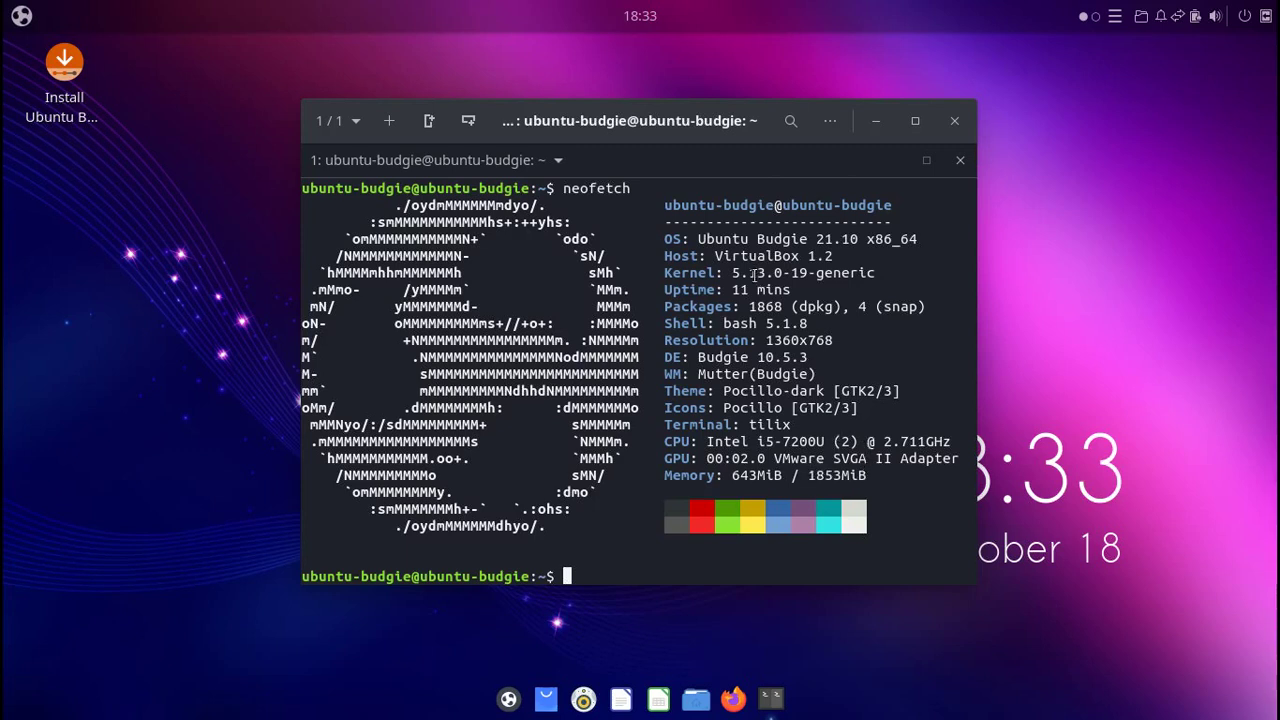
# Highlight the kernel version and the desktop environment name in the neofetch output, and close Tilix.
pyautogui.moveTo(725, 272); pyautogui.dragTo(818, 272)
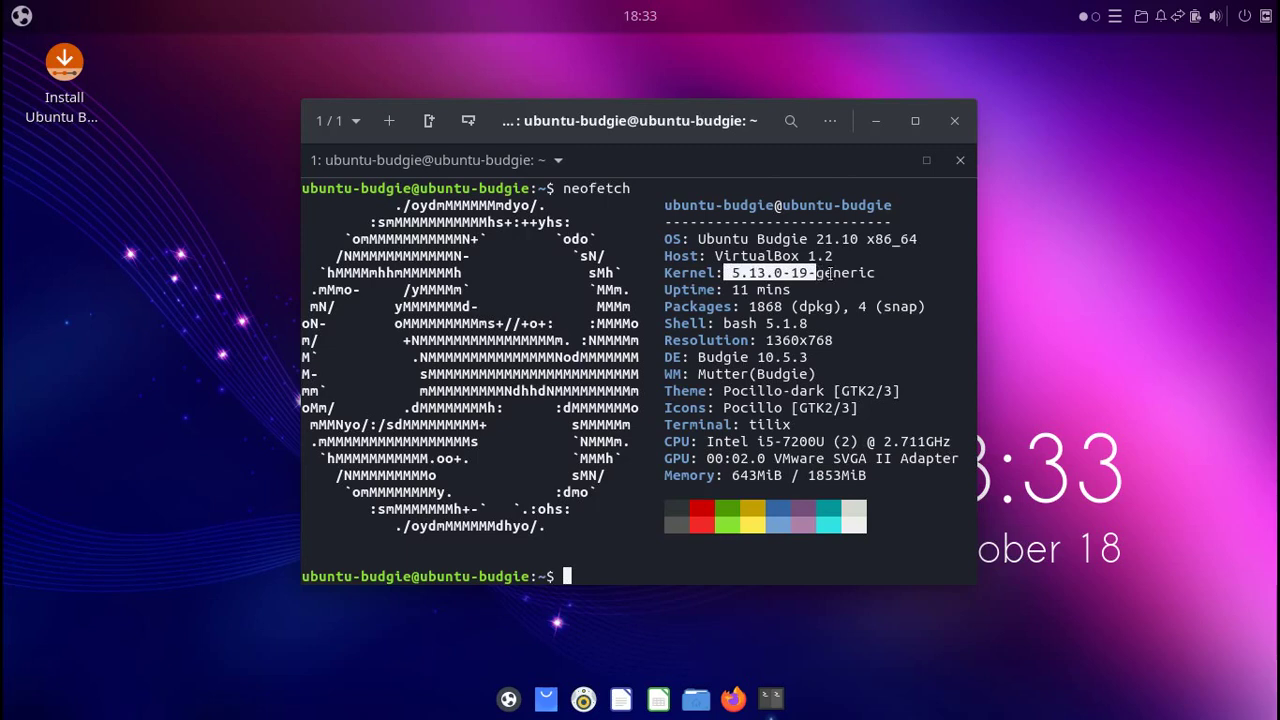
pyautogui.click(762, 290)
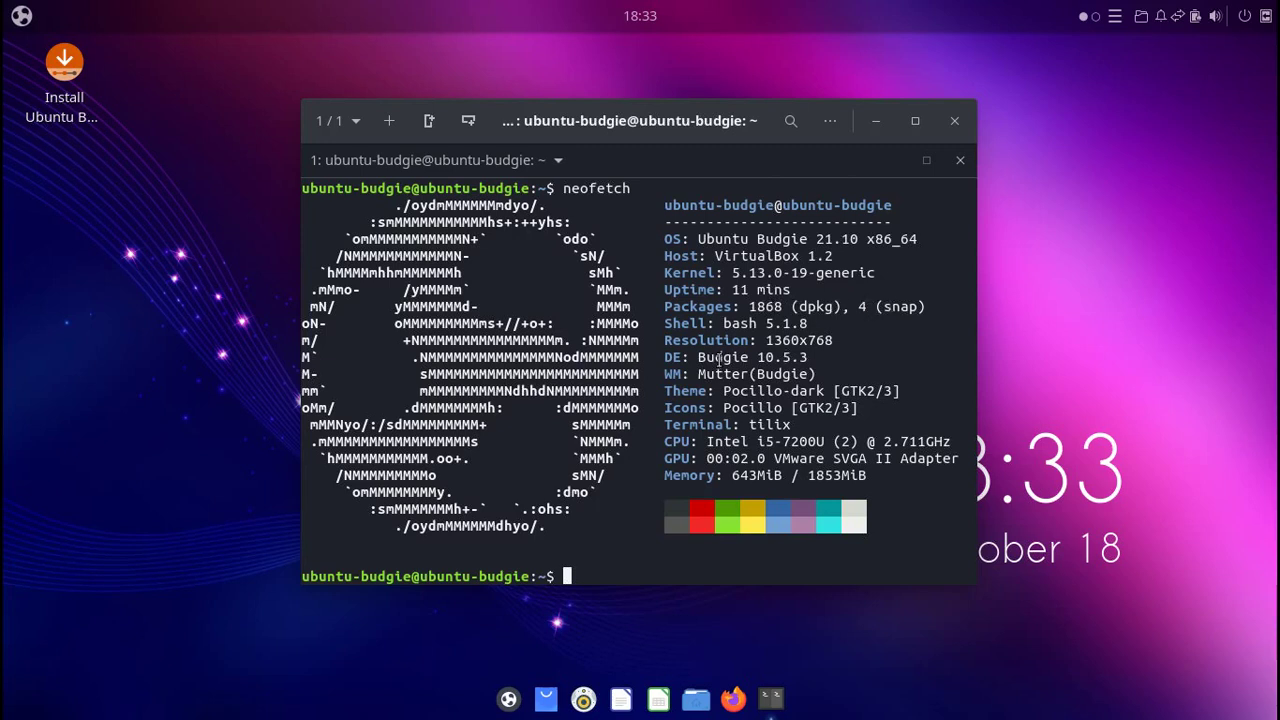
pyautogui.doubleClick(720, 358)
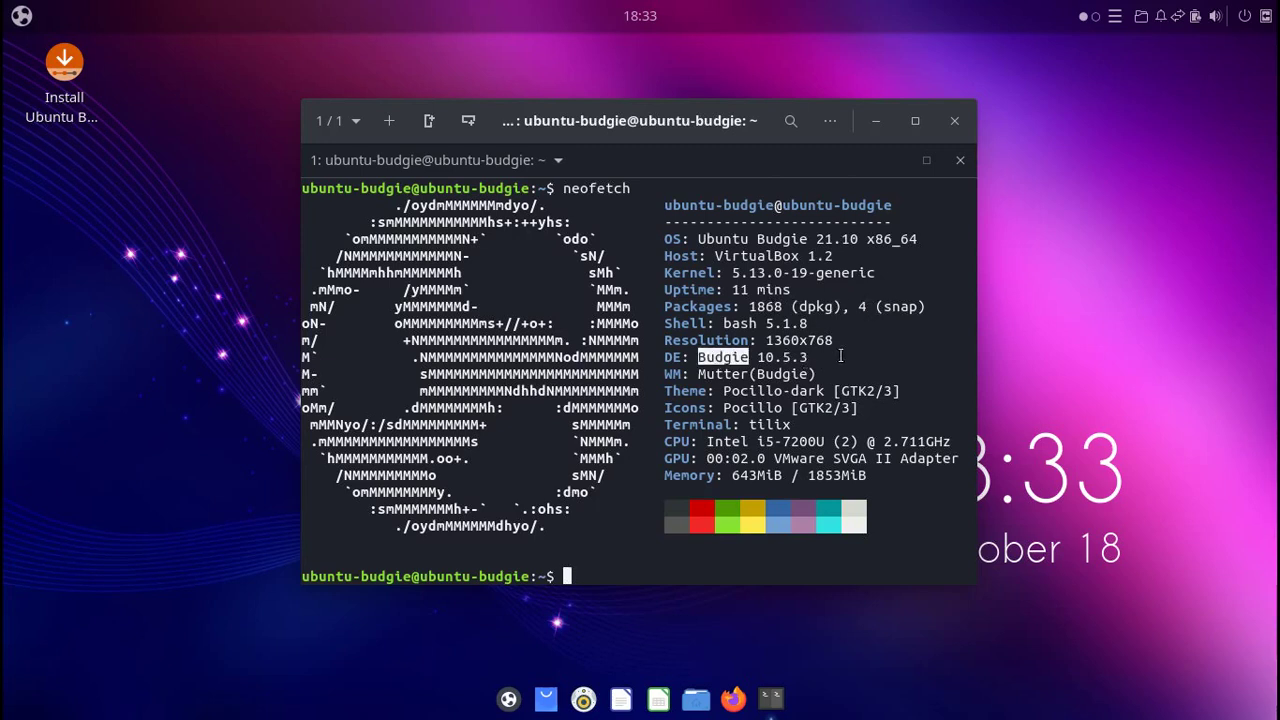
pyautogui.click(427, 372)
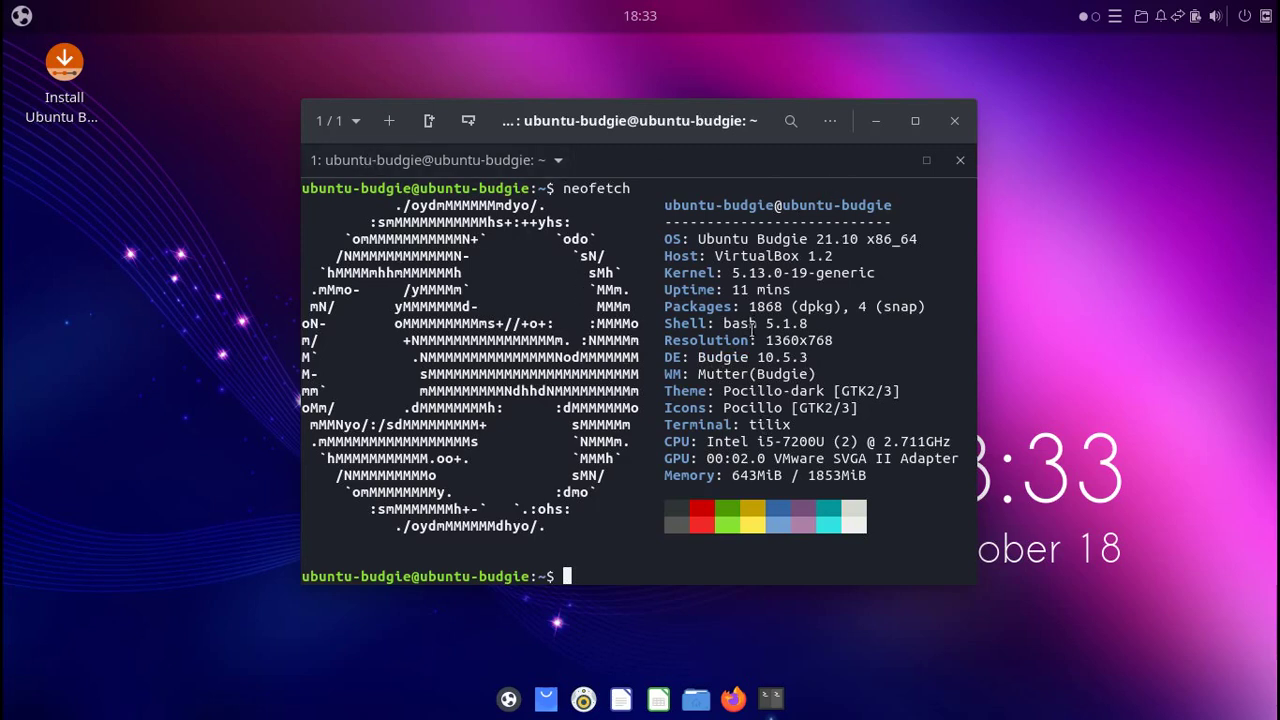
pyautogui.click(955, 121)
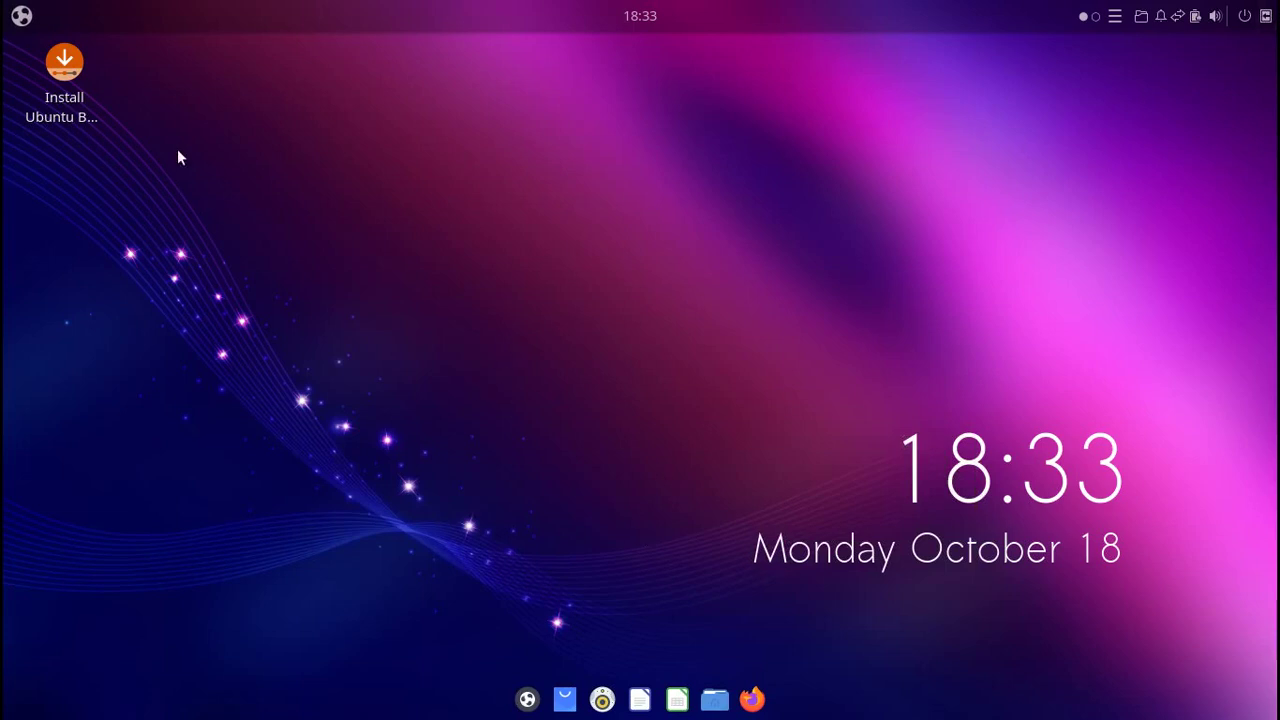
# Look through the application menu in category view and page by page in grid view, and close it.
pyautogui.click(20, 18)
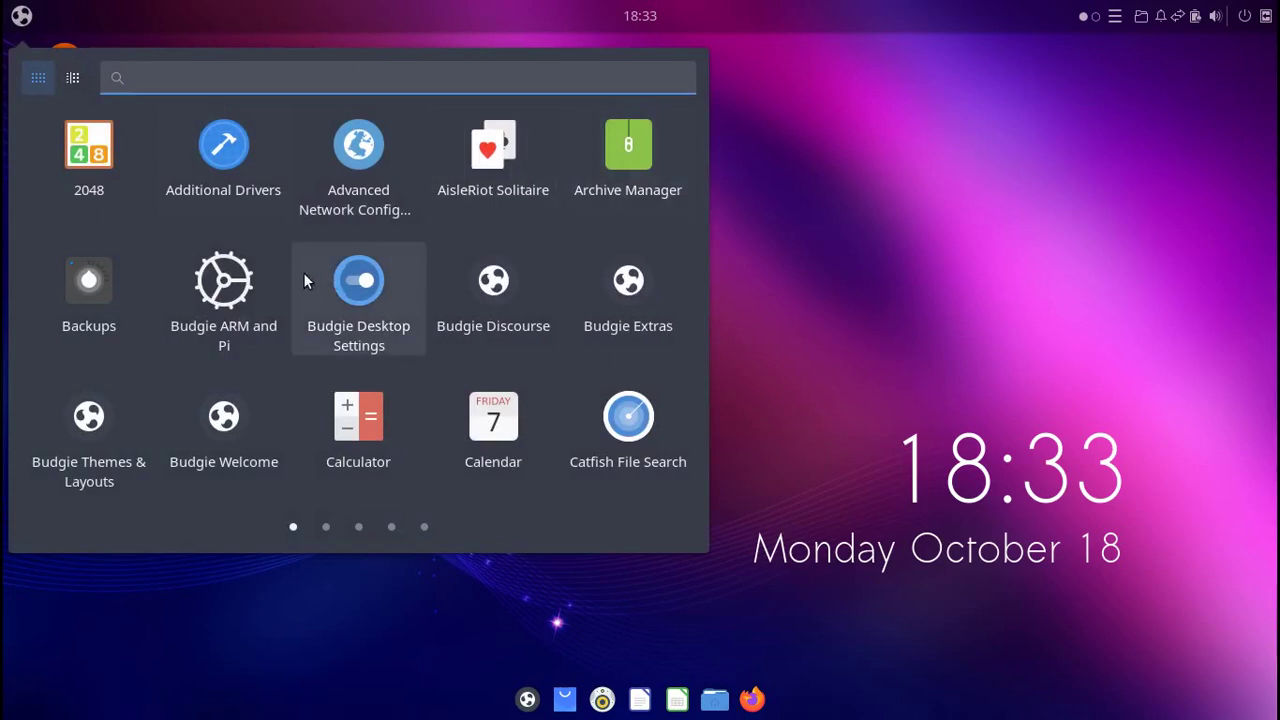
pyautogui.click(73, 80)
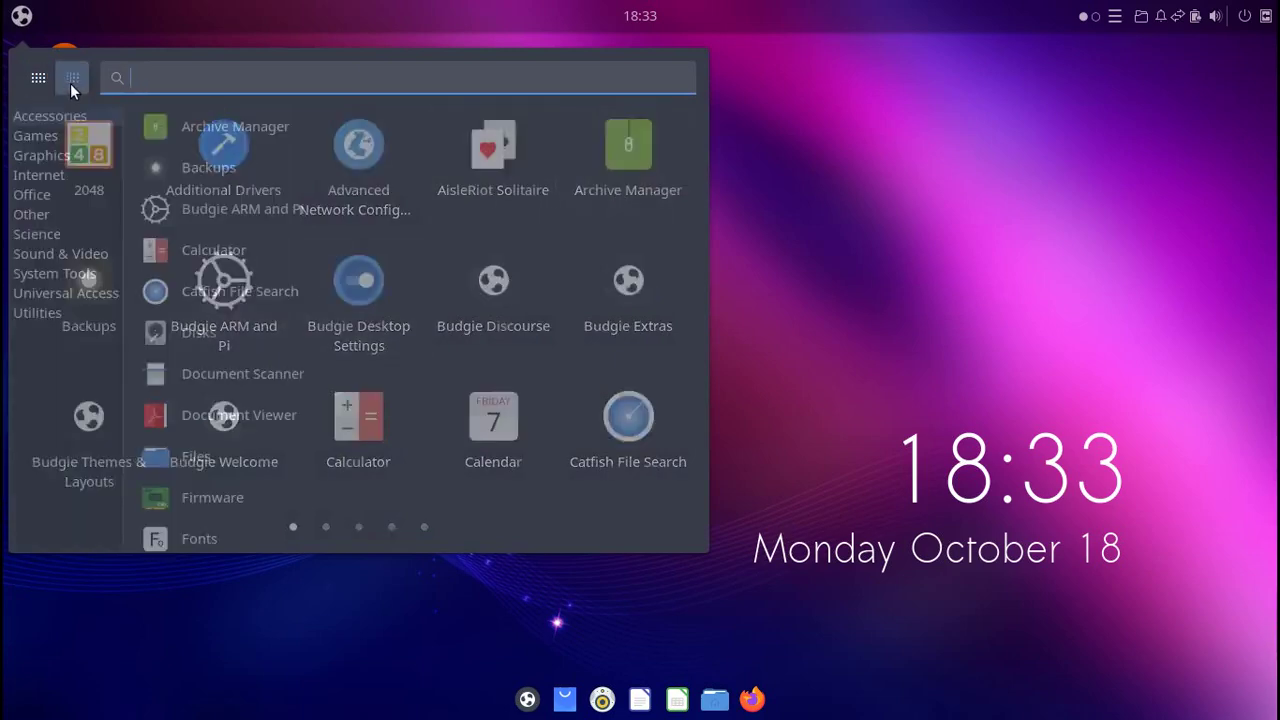
pyautogui.click(40, 78)
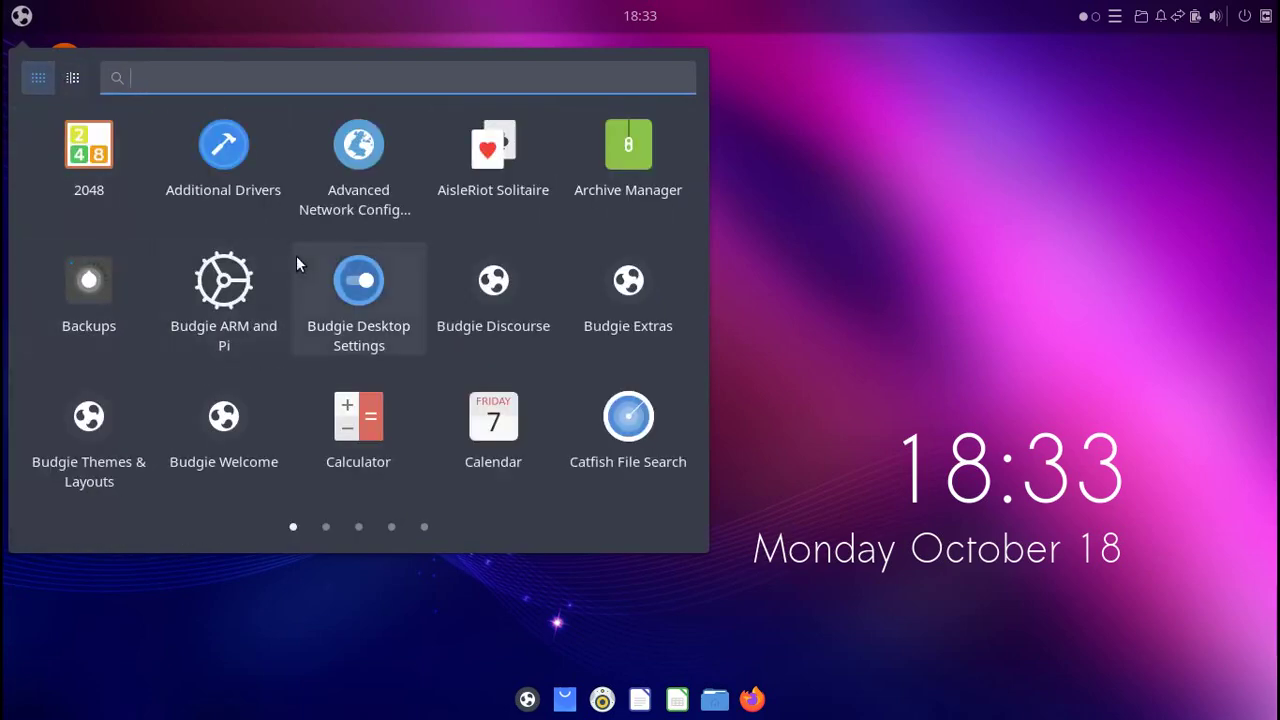
pyautogui.scroll(-2, 293, 260)
pyautogui.scroll(-2, 292, 266)
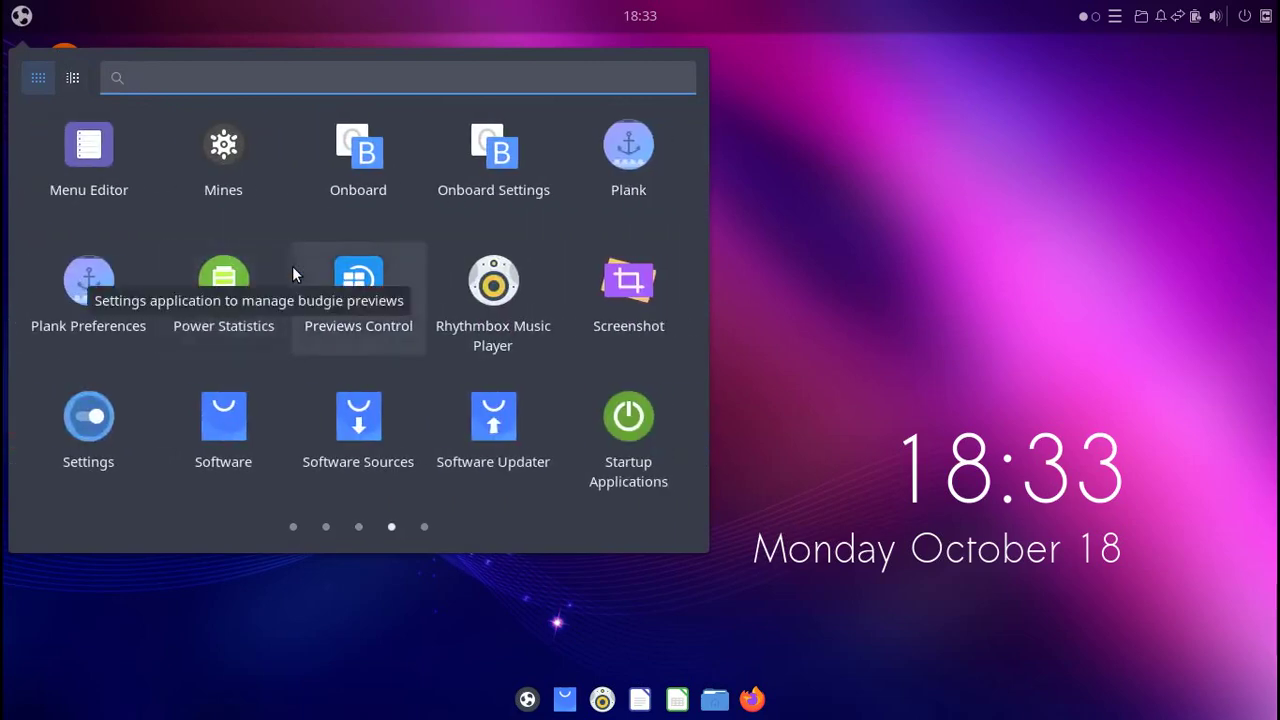
pyautogui.scroll(4, 347, 326)
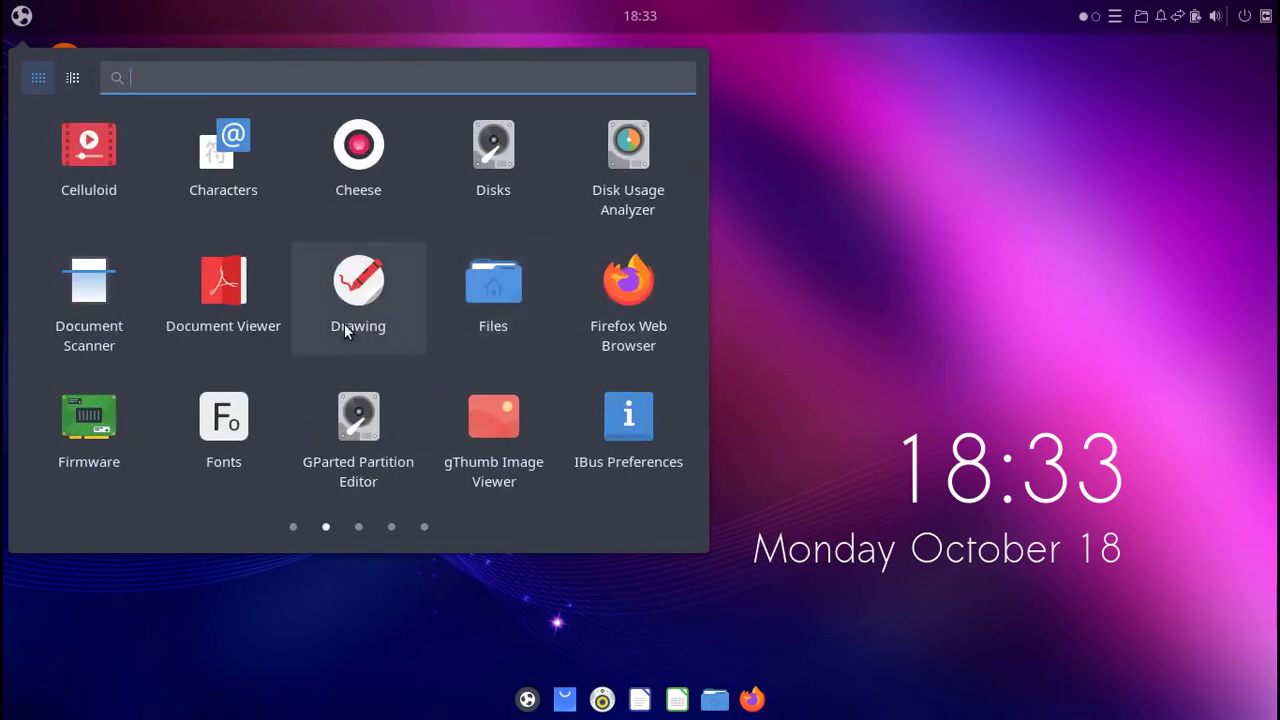
pyautogui.press('Escape')
# Reopen the application menu twice from the desktop, dismissing it each time.
pyautogui.press('super')
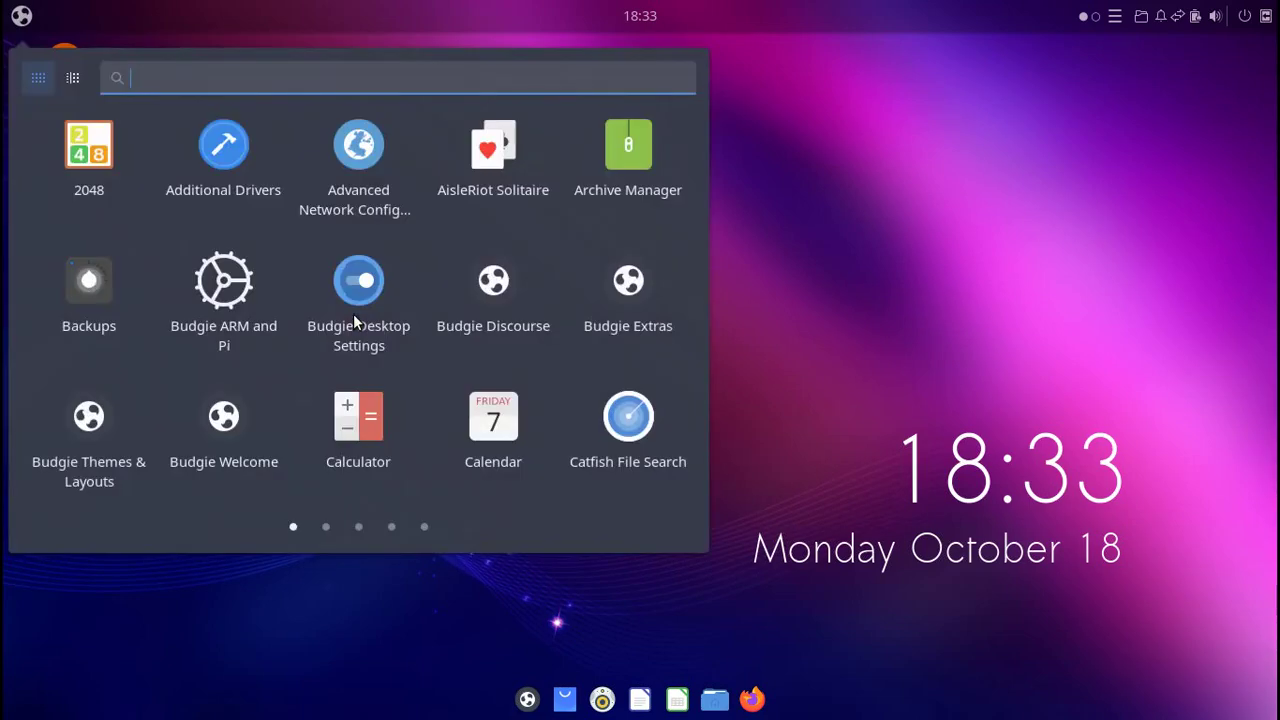
pyautogui.press('Escape')
pyautogui.press('super')
pyautogui.press('Escape')
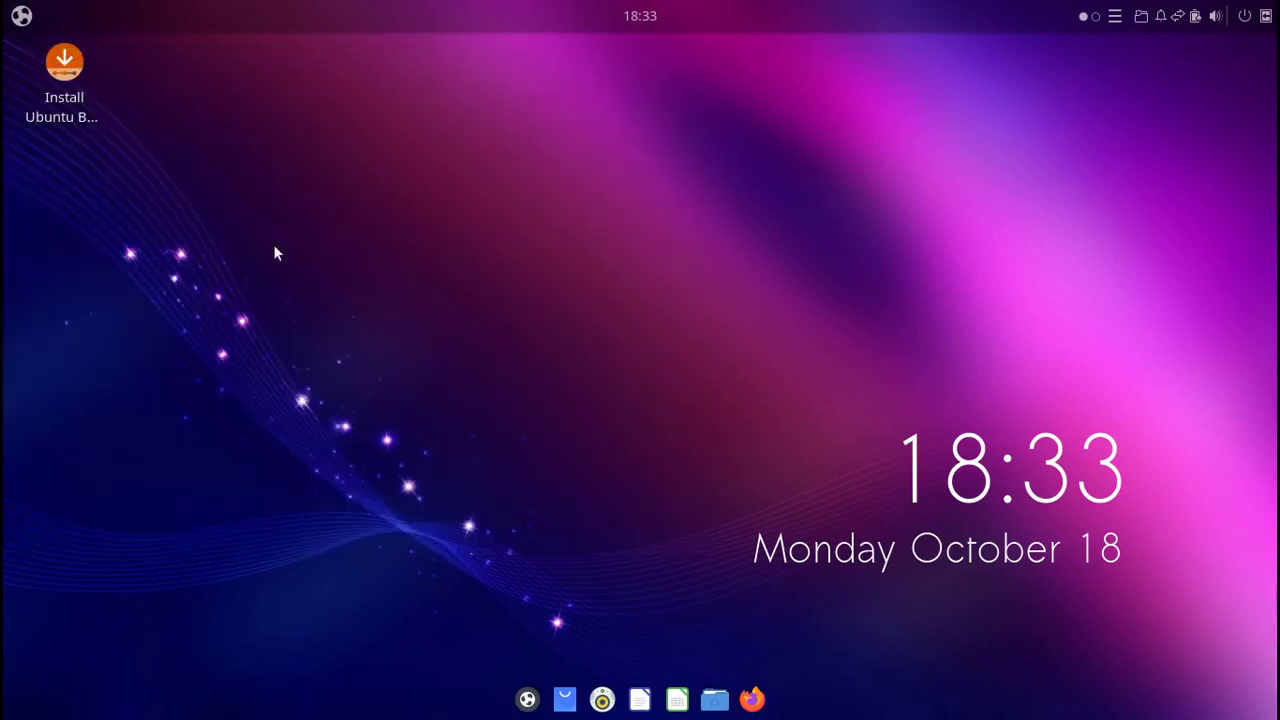
# Try the panel clock's Show seconds and Show date preferences, switching each off again, and close the clock settings.
pyautogui.rightClick(643, 23)
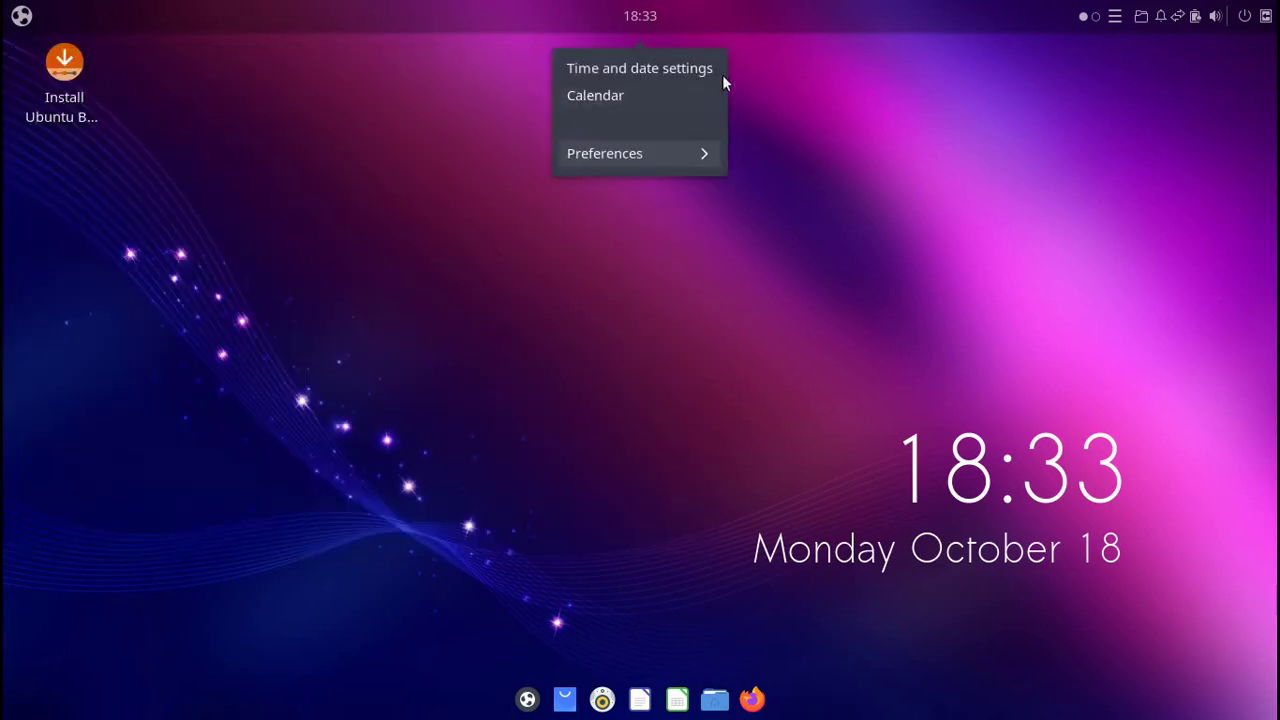
pyautogui.click(644, 153)
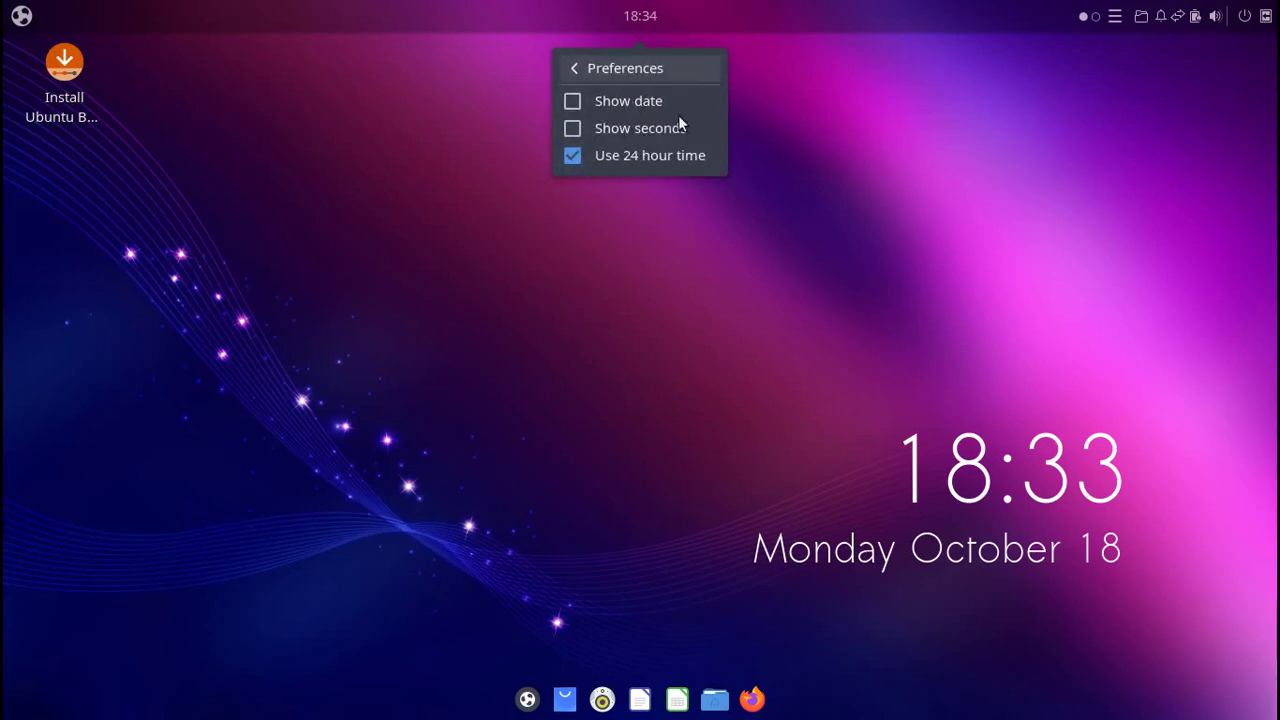
pyautogui.click(671, 124)
pyautogui.click(631, 137)
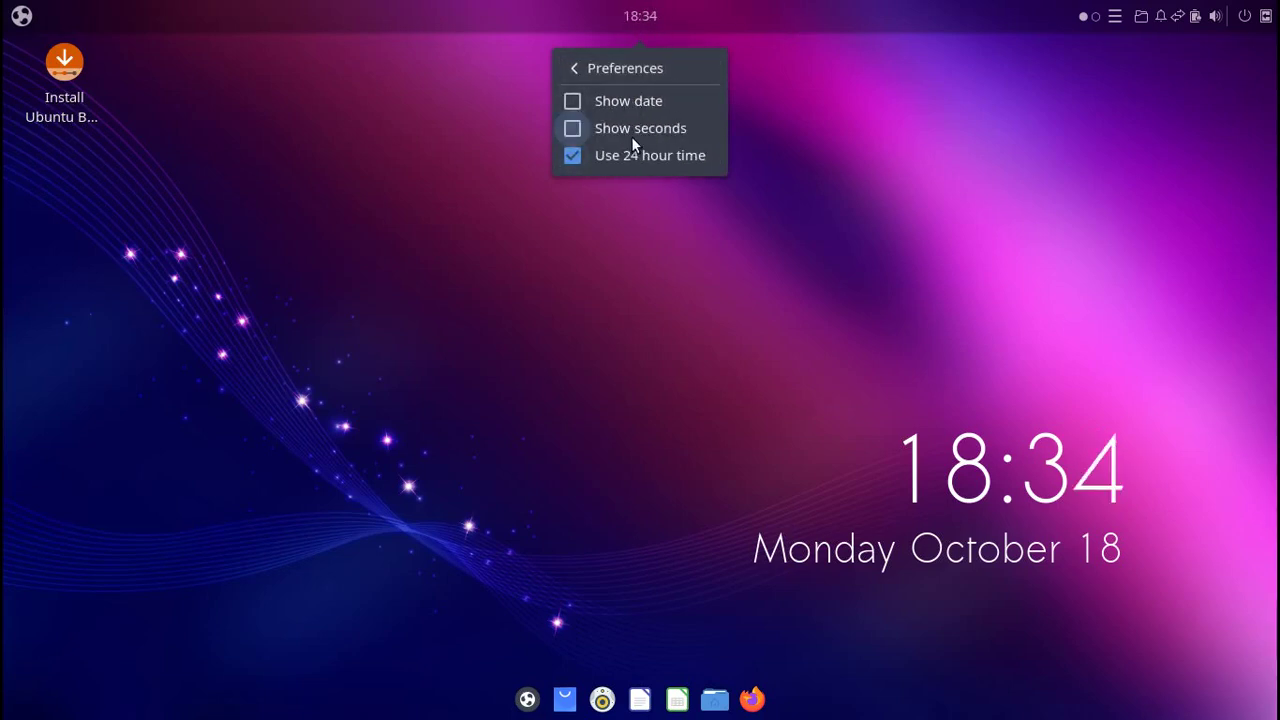
pyautogui.click(590, 106)
pyautogui.click(590, 106)
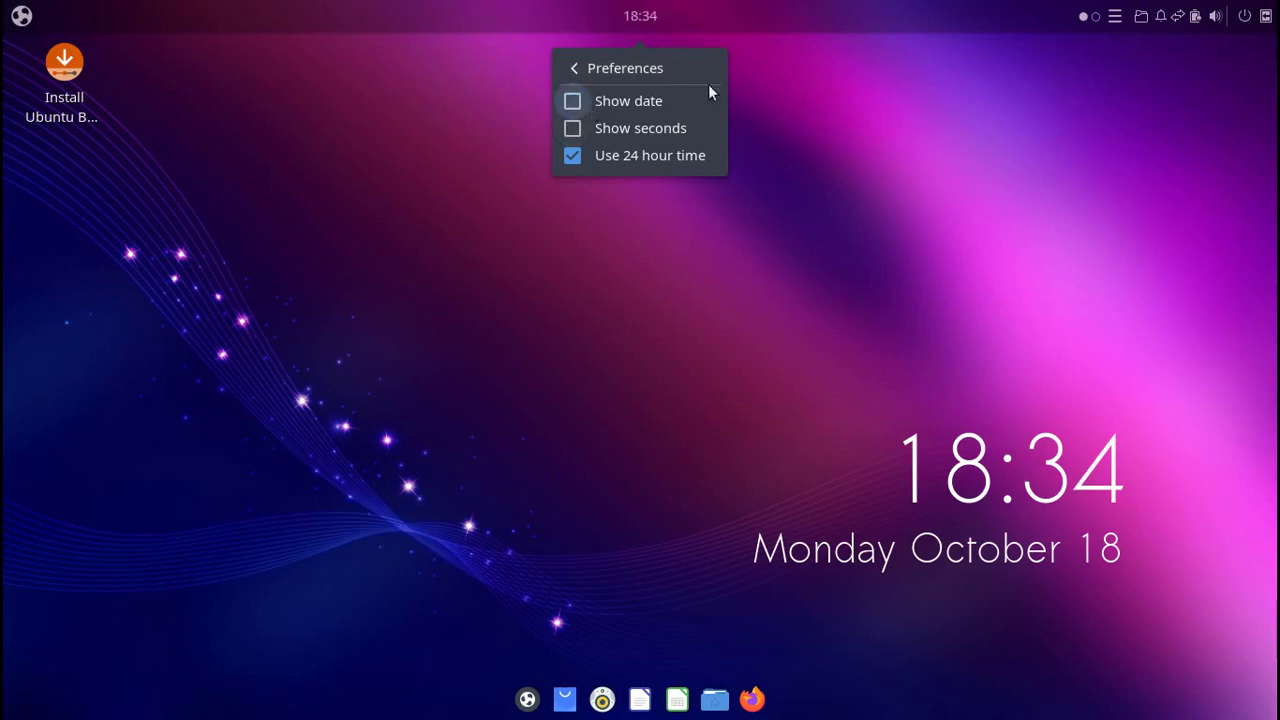
pyautogui.click(725, 16)
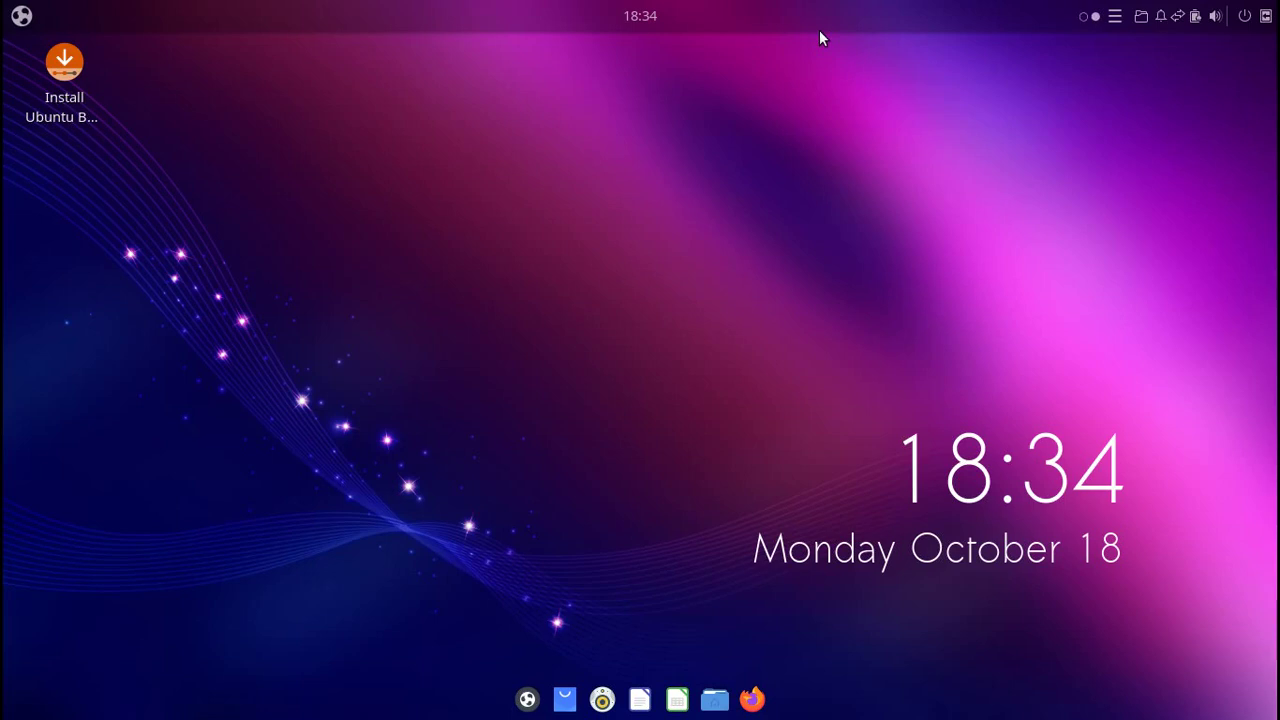
# Replace the QuickNote text with "catatan khusus", close the note, and reopen and dismiss it once.
pyautogui.click(1115, 19)
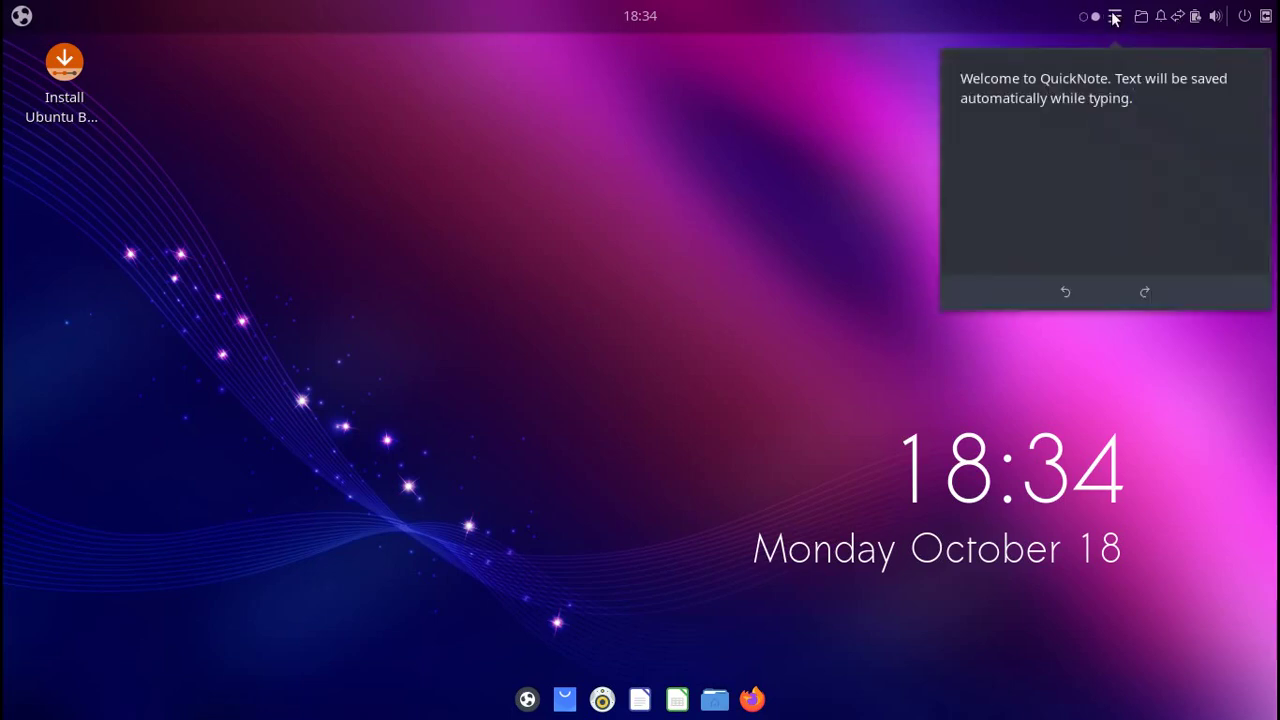
pyautogui.tripleClick(1151, 110)
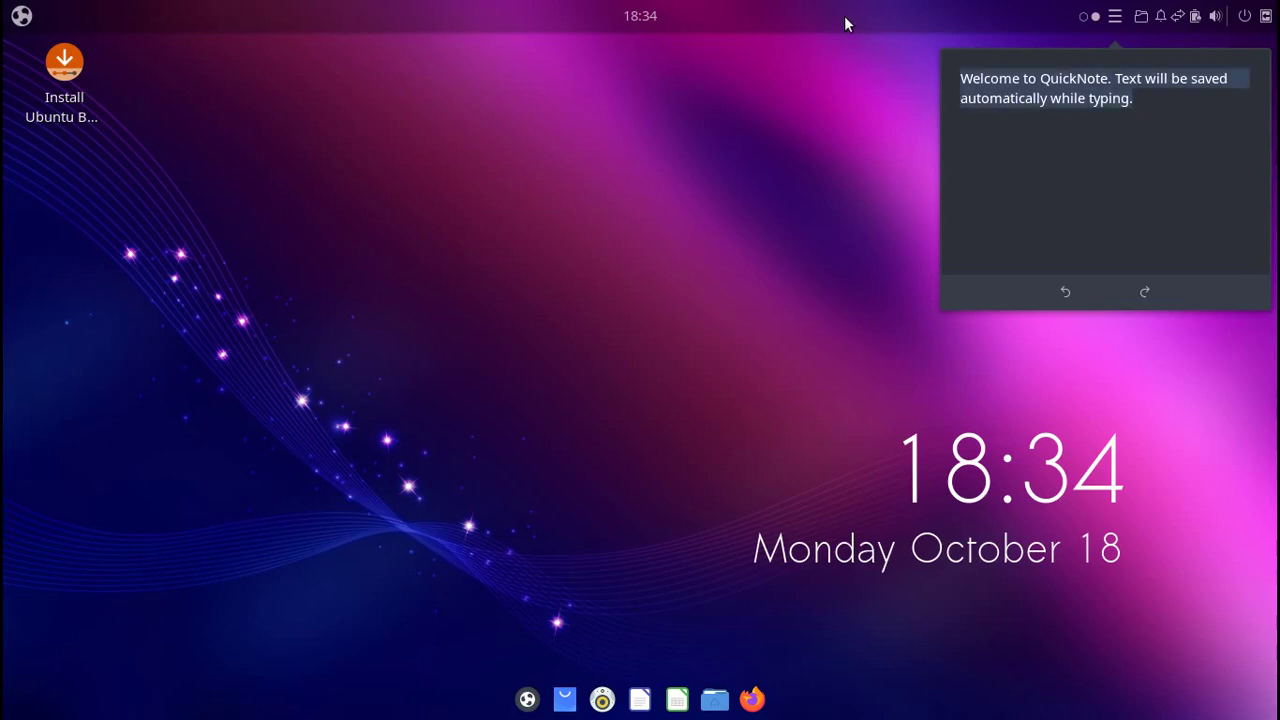
pyautogui.write('catatan khusus')
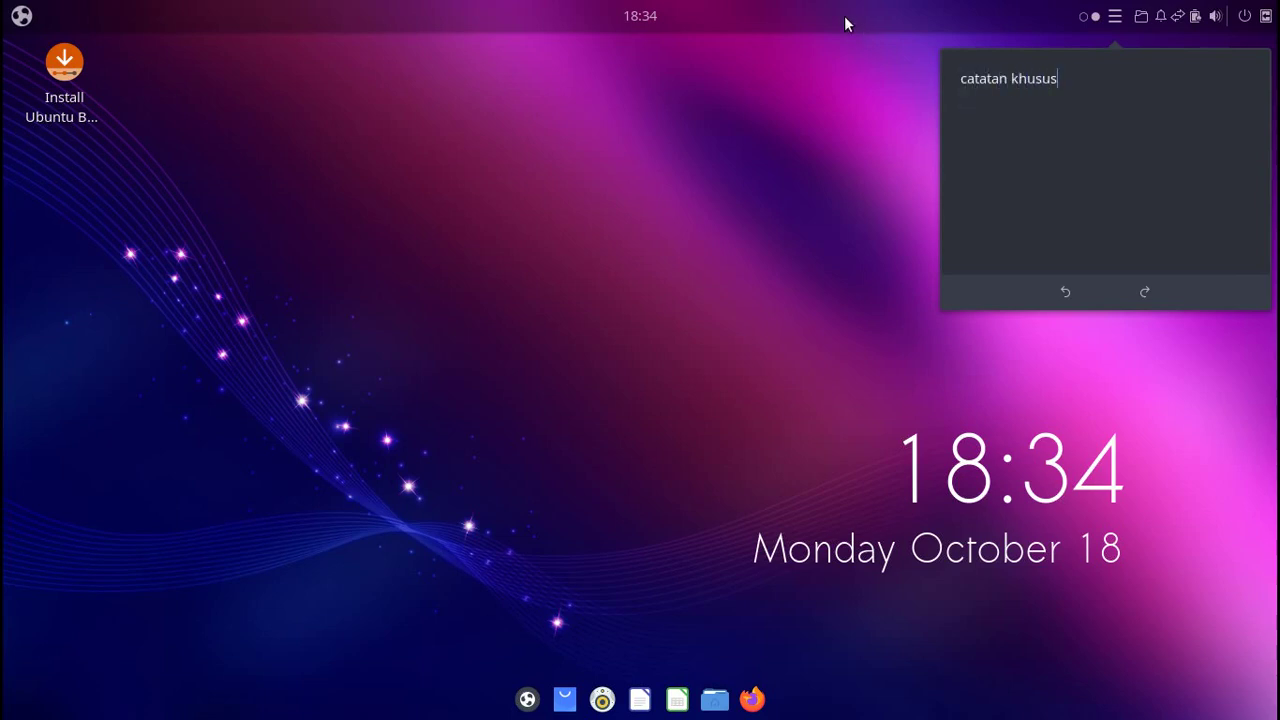
pyautogui.press('Escape')
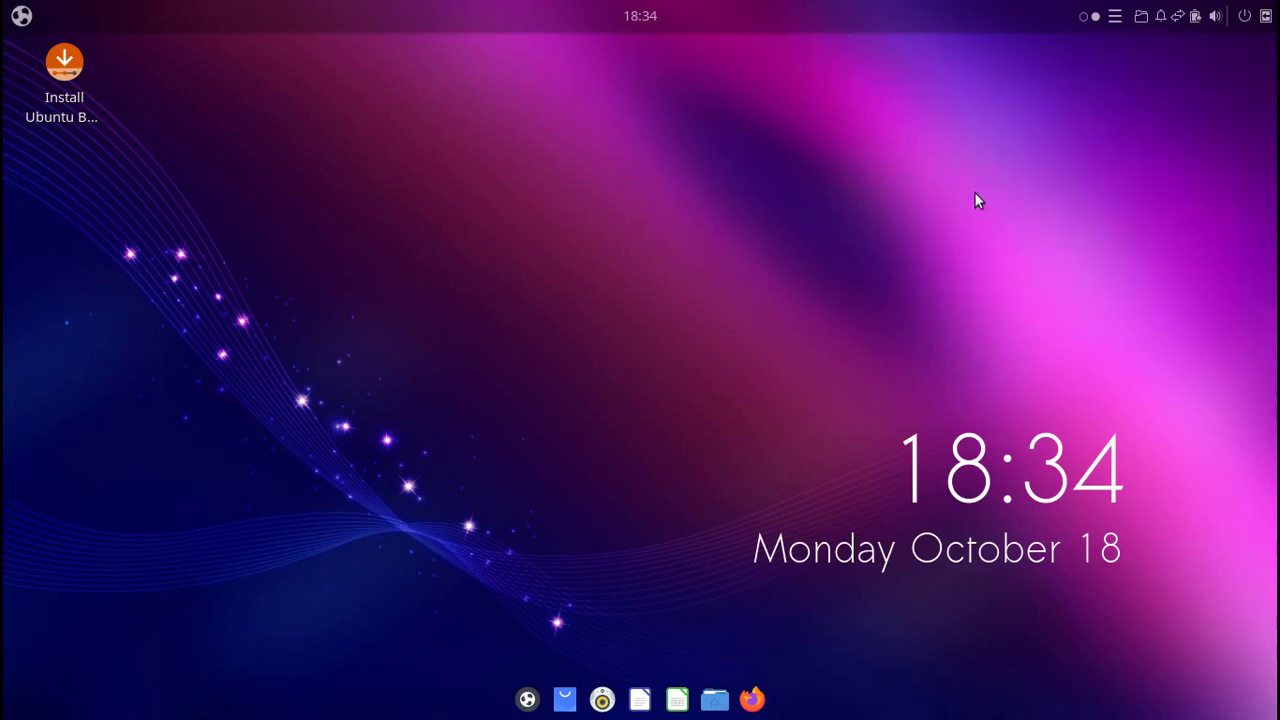
pyautogui.click(1117, 17)
pyautogui.click(736, 148)
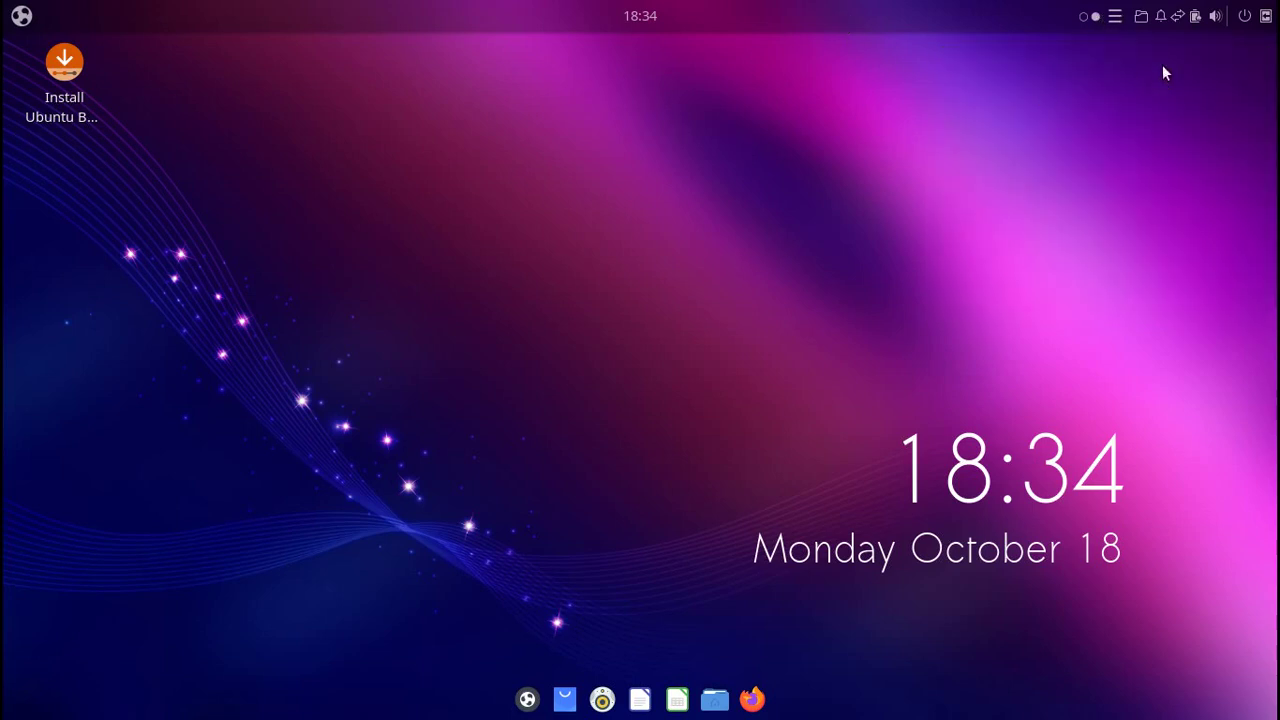
# Open the Documents folder from the panel's Places list and close the file manager window.
pyautogui.click(1141, 17)
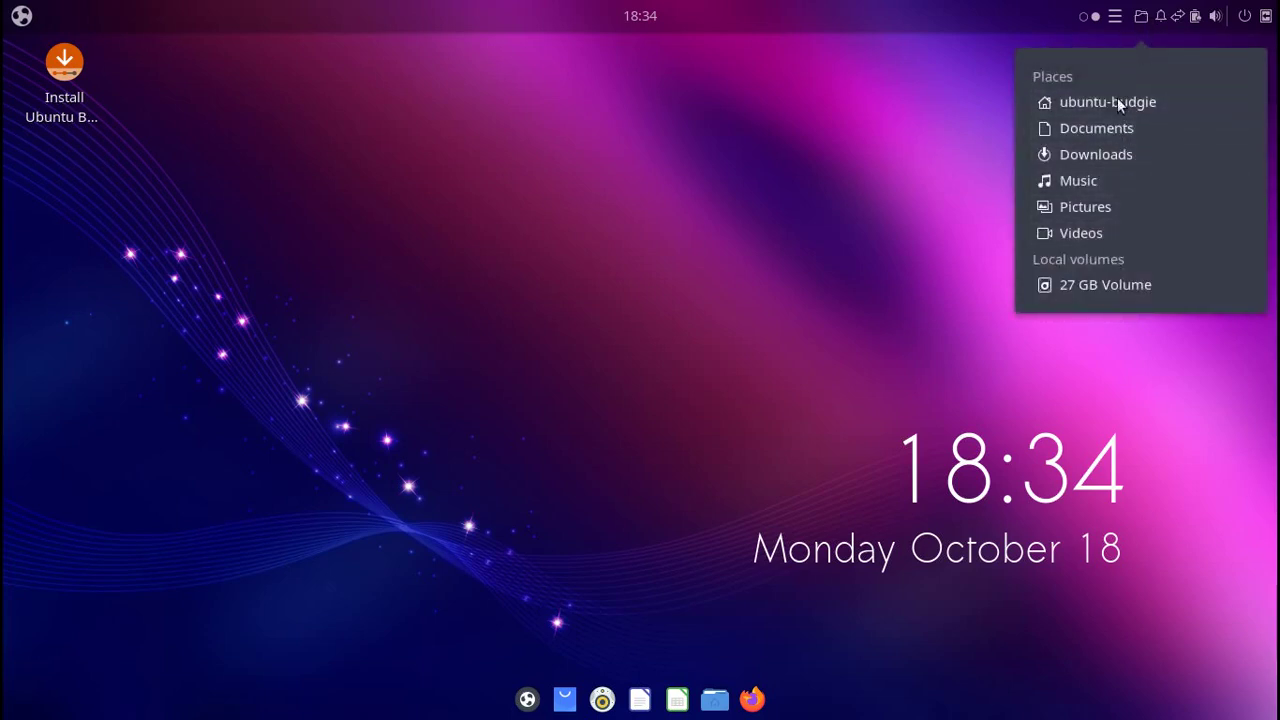
pyautogui.click(1096, 128)
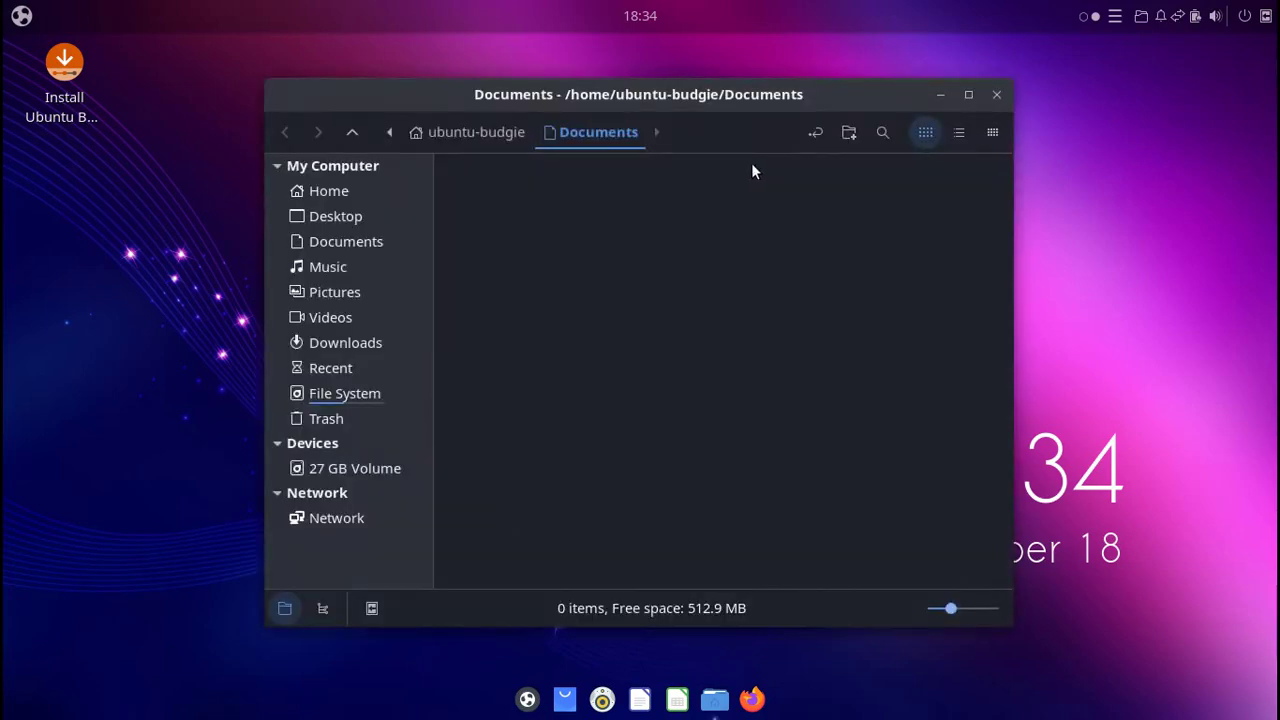
pyautogui.click(996, 95)
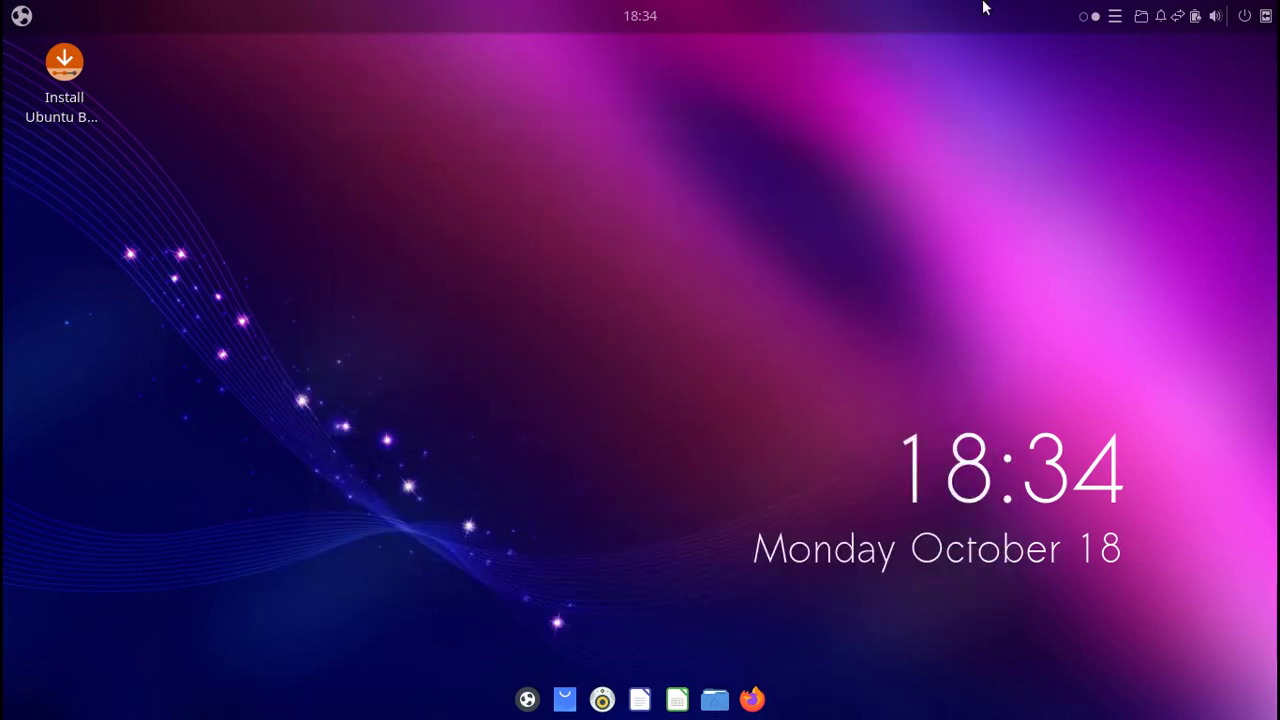
# Check the panel's notification, network and sound indicators one after another, dismissing each.
pyautogui.click(1161, 18)
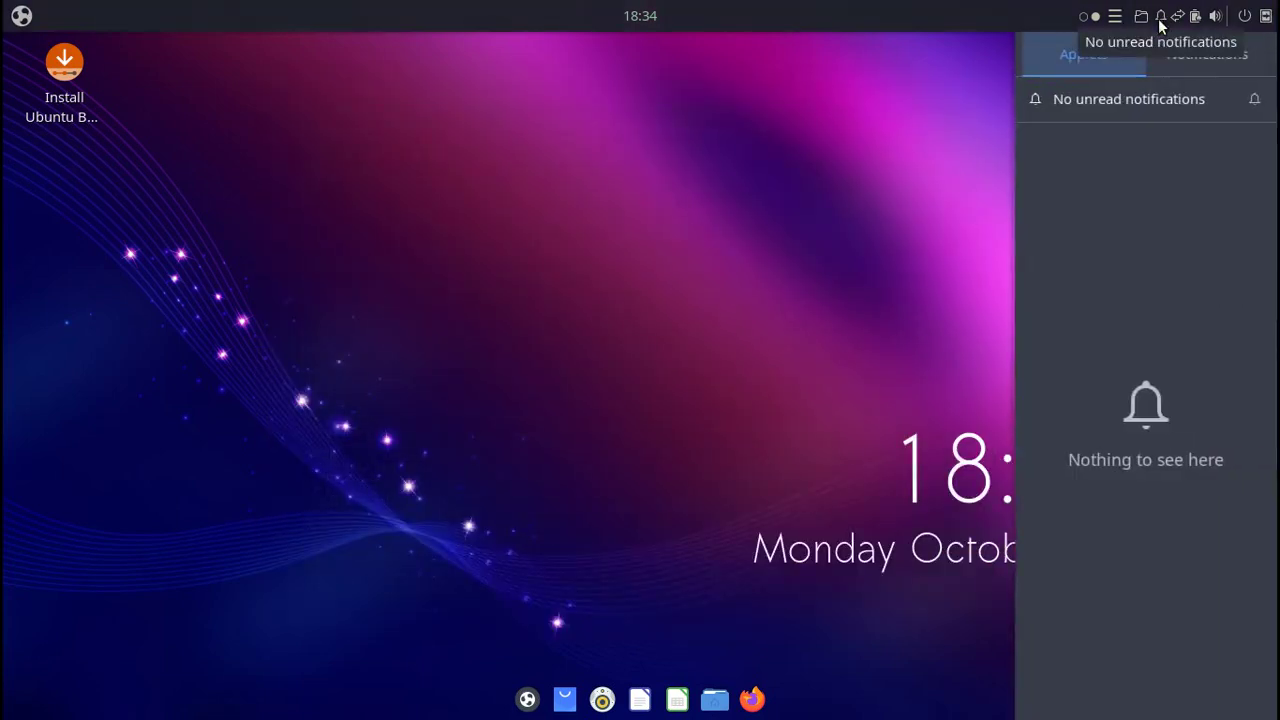
pyautogui.click(910, 150)
pyautogui.click(1178, 18)
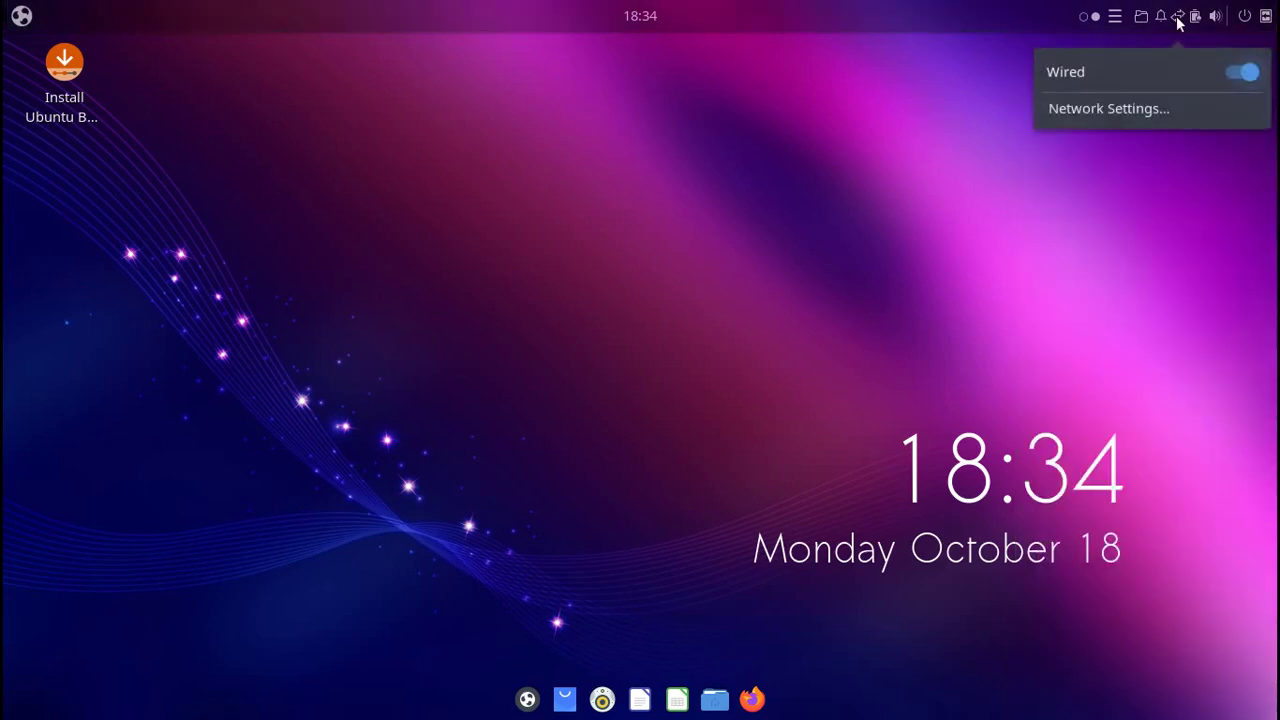
pyautogui.click(1000, 126)
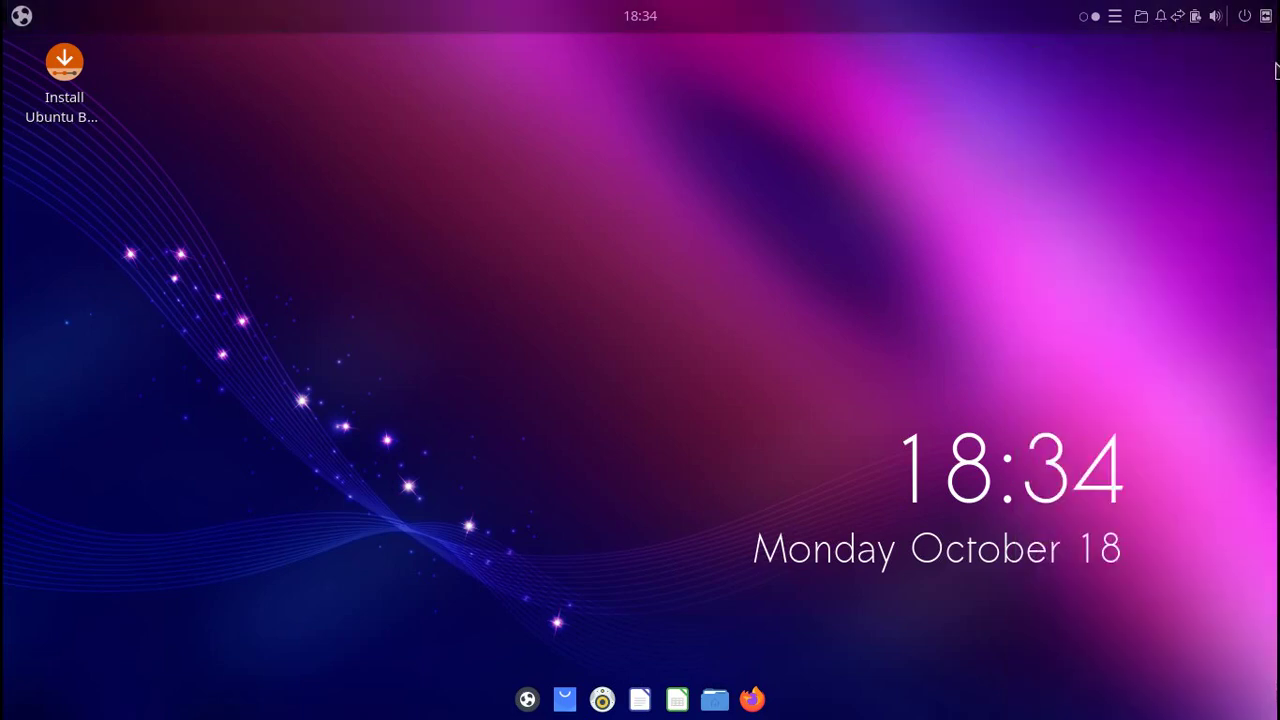
pyautogui.click(1210, 17)
pyautogui.click(1179, 160)
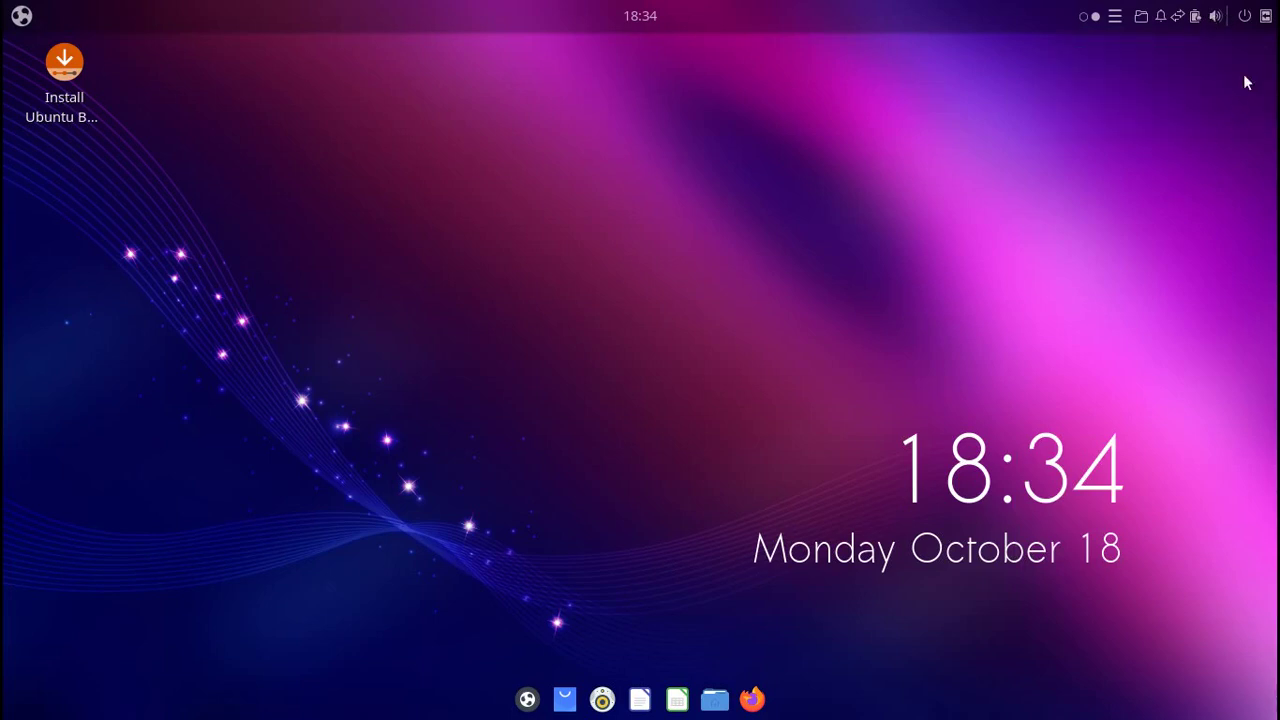
# Compare the Applets and Notifications views of the desktop sidebar, and close the sidebar.
pyautogui.click(1267, 18)
pyautogui.click(1195, 61)
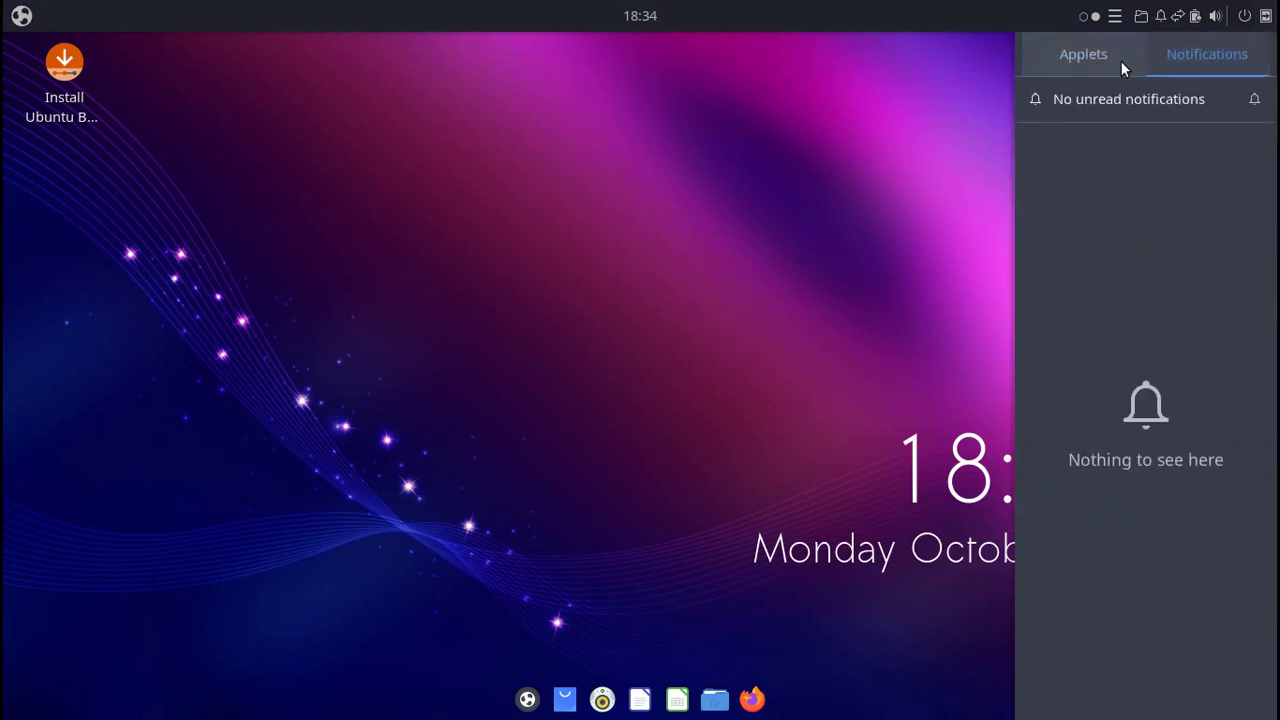
pyautogui.click(1086, 61)
pyautogui.click(1210, 54)
pyautogui.click(1080, 64)
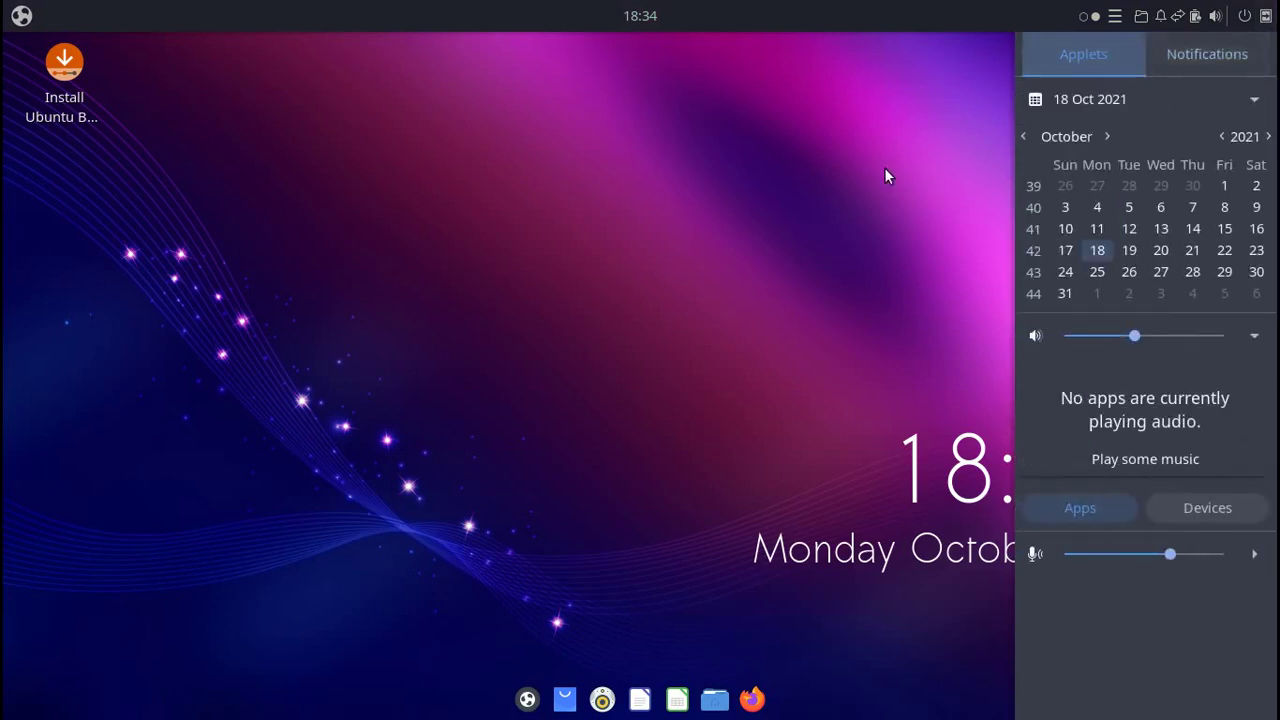
pyautogui.click(886, 172)
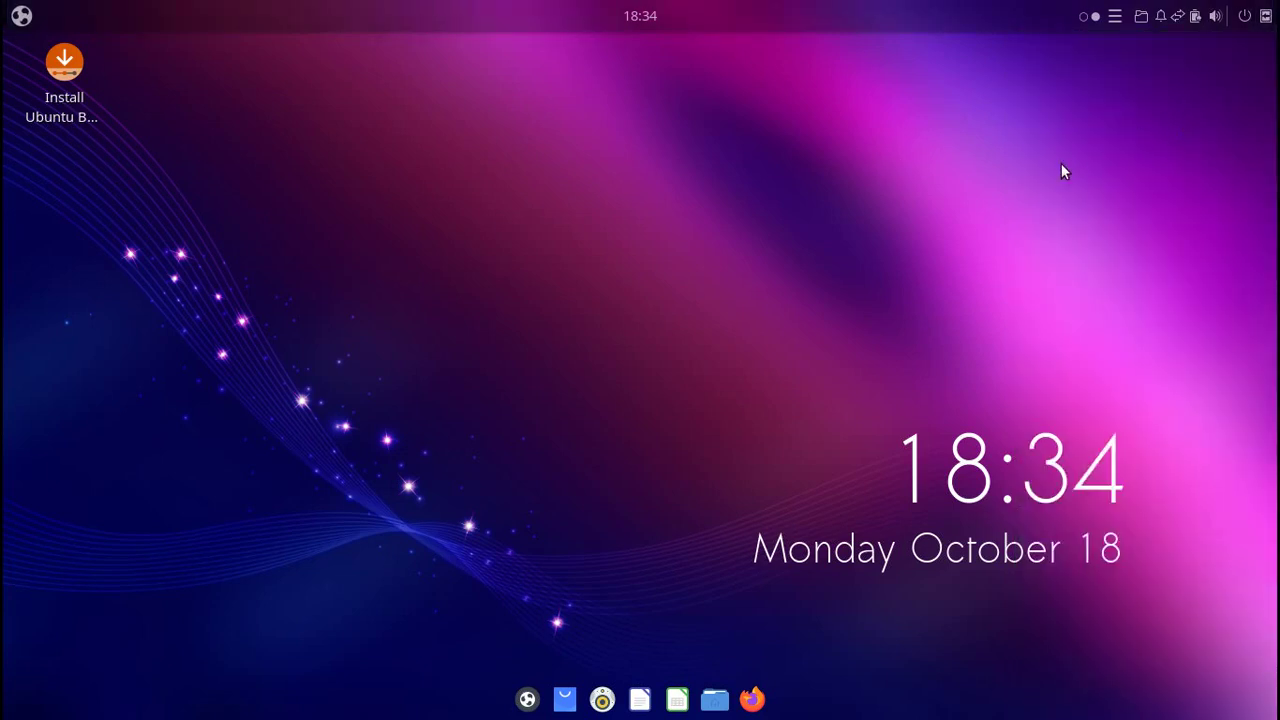
# Show and hide the sidebar's applets view once and its notifications view twice from the desktop.
pyautogui.press('super+a')
pyautogui.press('super+a')
pyautogui.press('super+n')
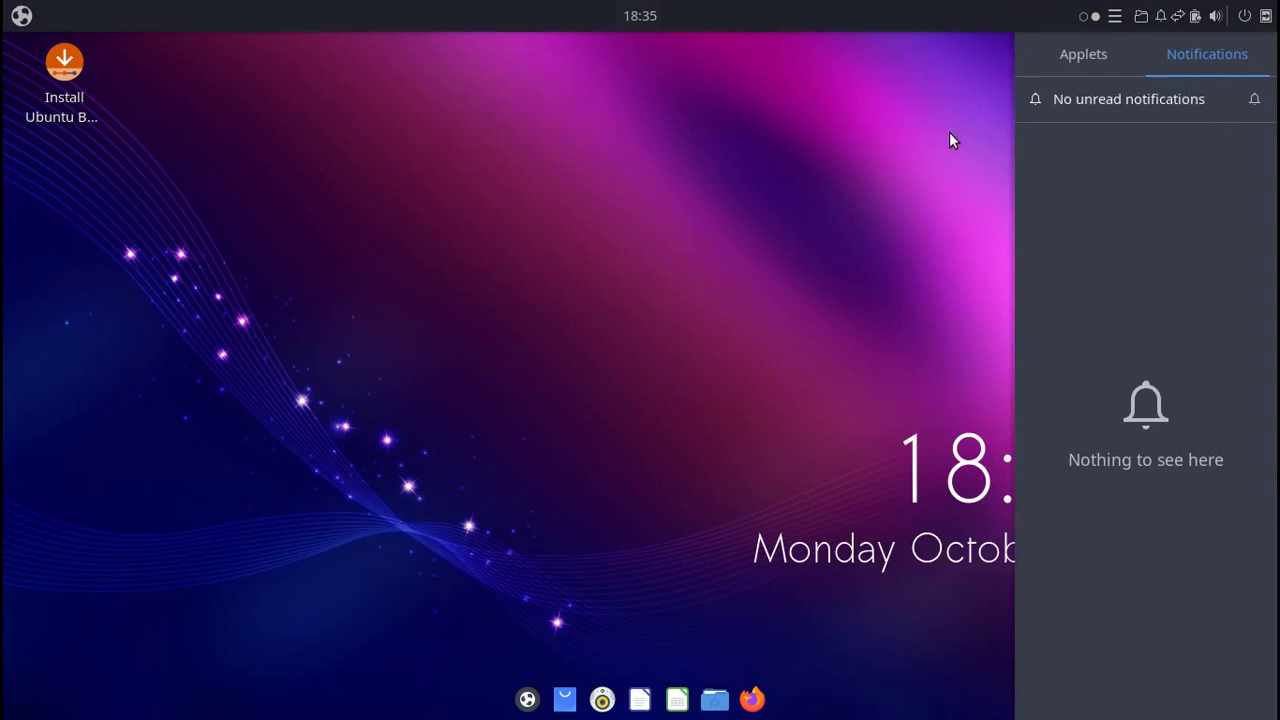
pyautogui.press('super+n')
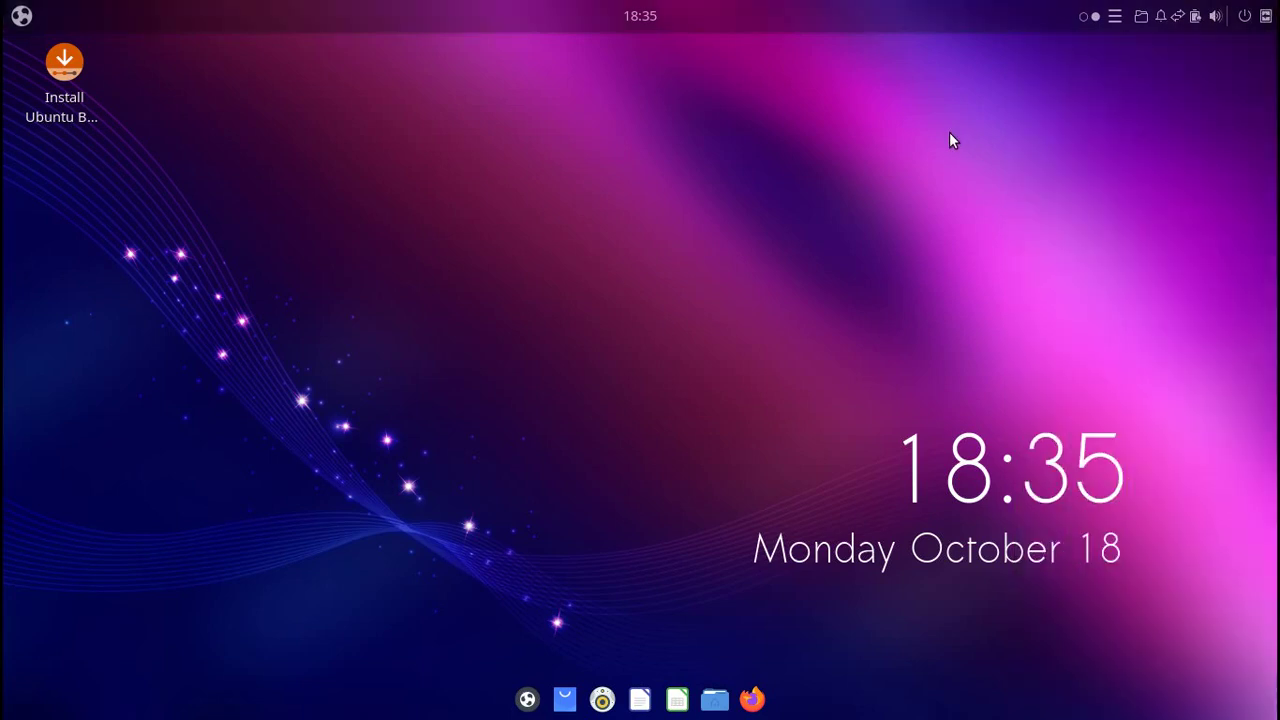
pyautogui.press('super+n')
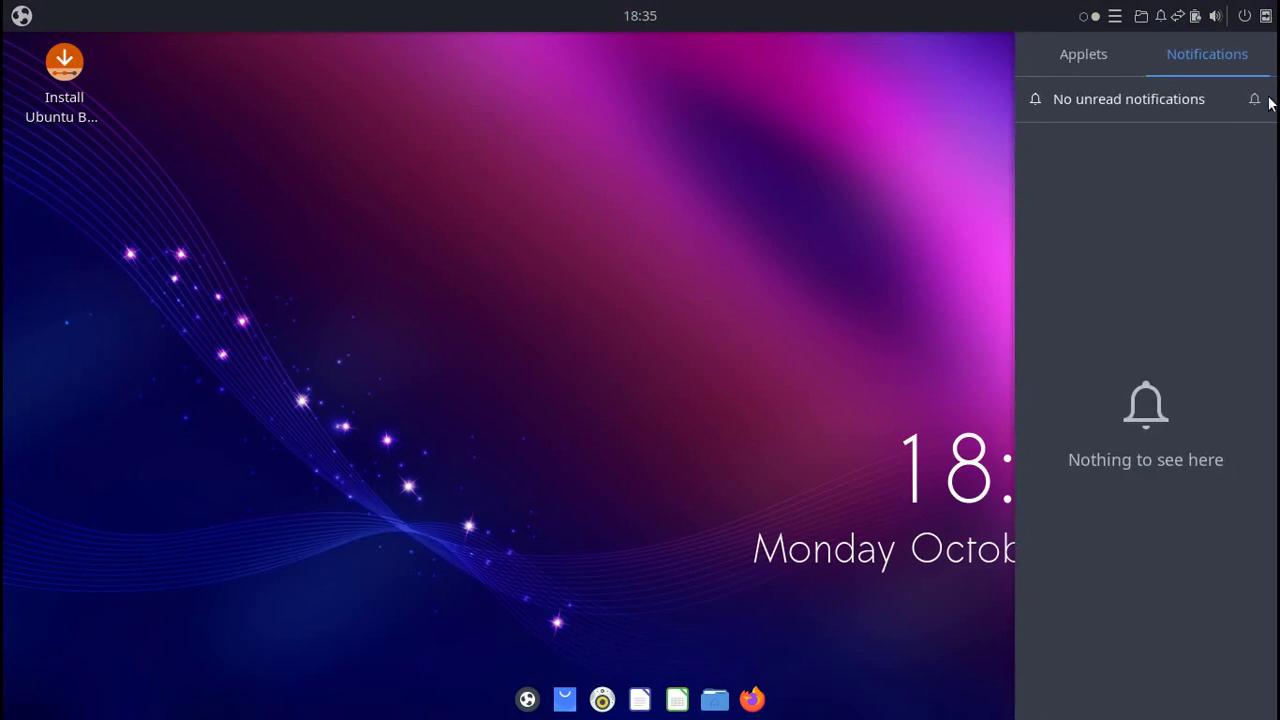
pyautogui.click(1265, 16)
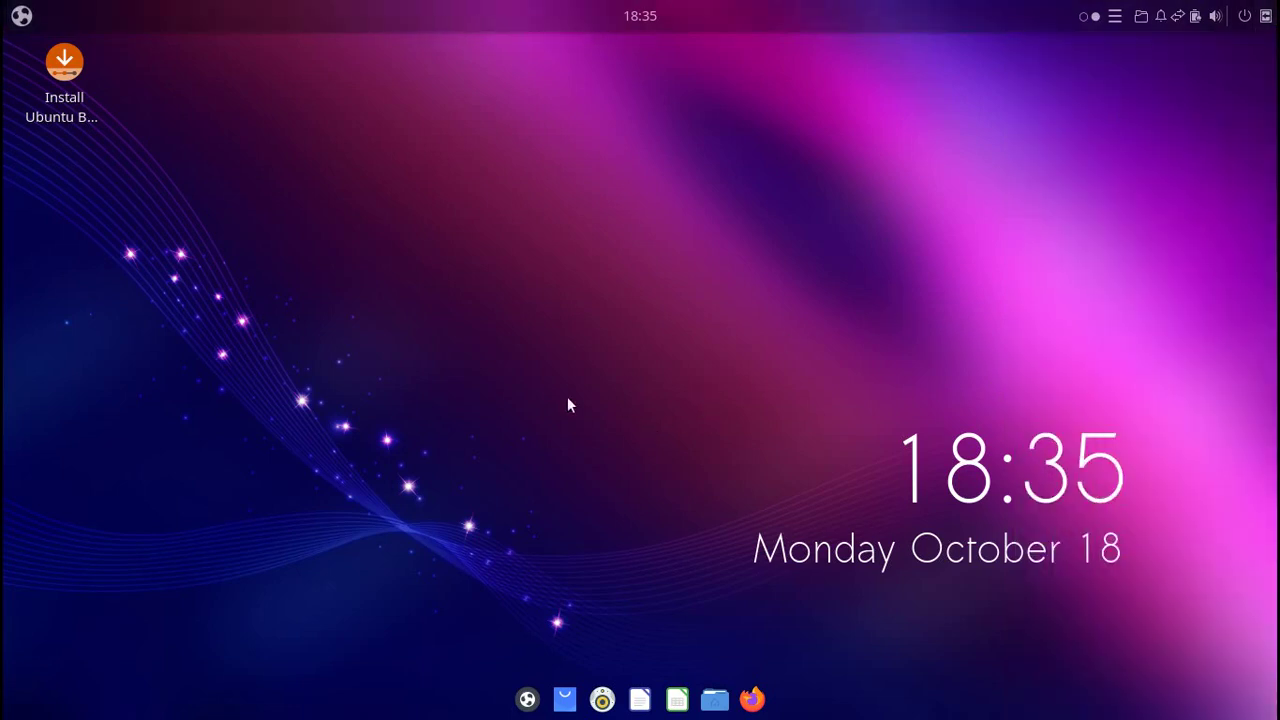
# Dismiss the desktop context menu and page through the applications in the application menu's grid view.
pyautogui.rightClick(522, 214)
pyautogui.press('Escape')
pyautogui.click(20, 20)
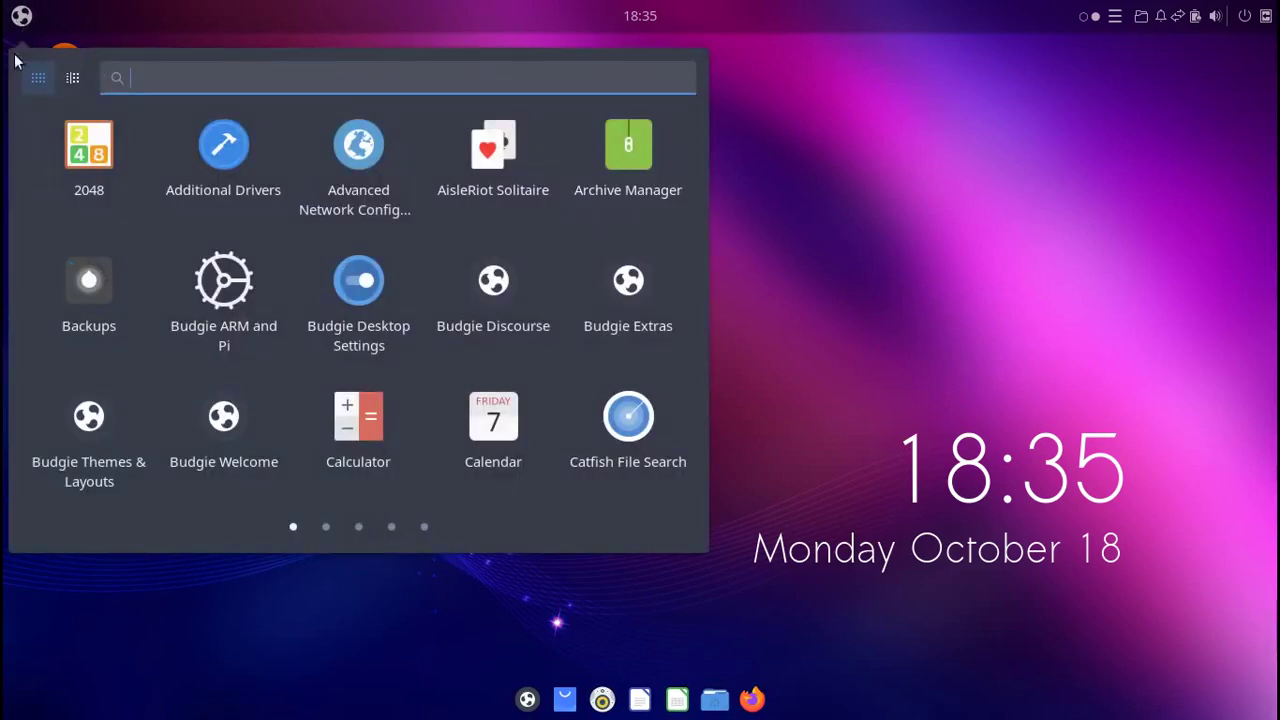
pyautogui.scroll(-3, 476, 310)
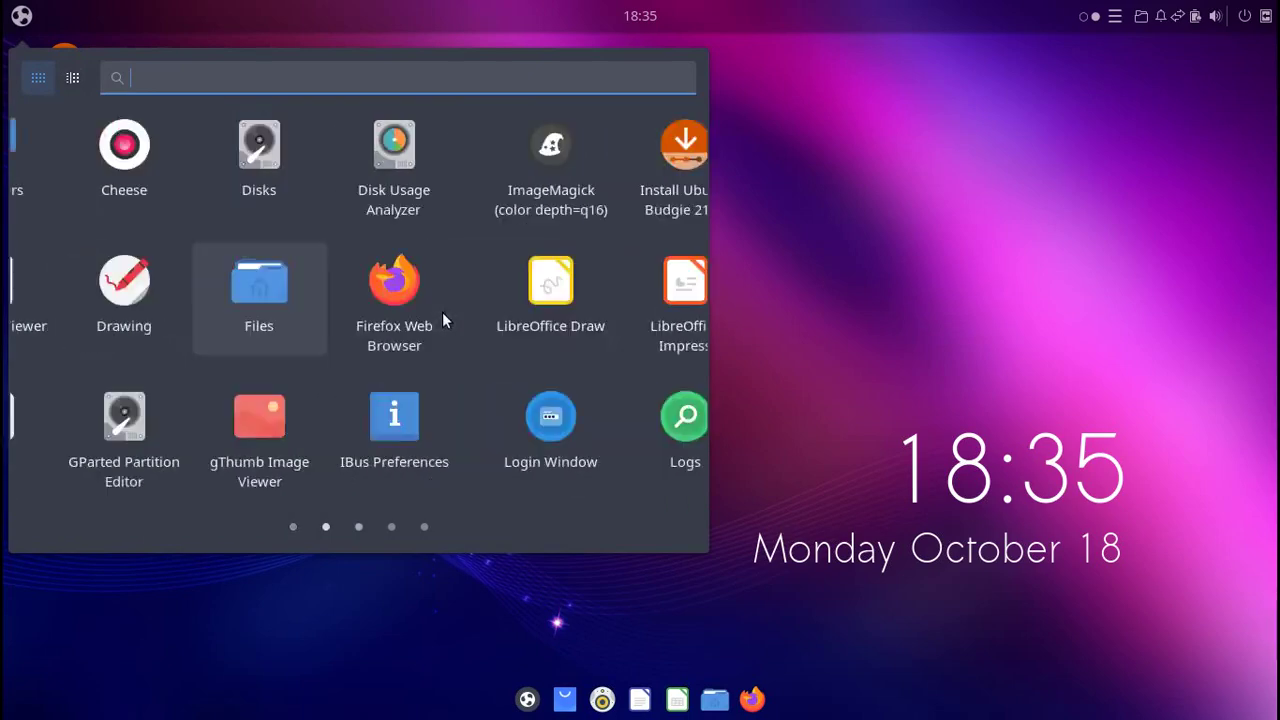
pyautogui.scroll(-1, 310, 297)
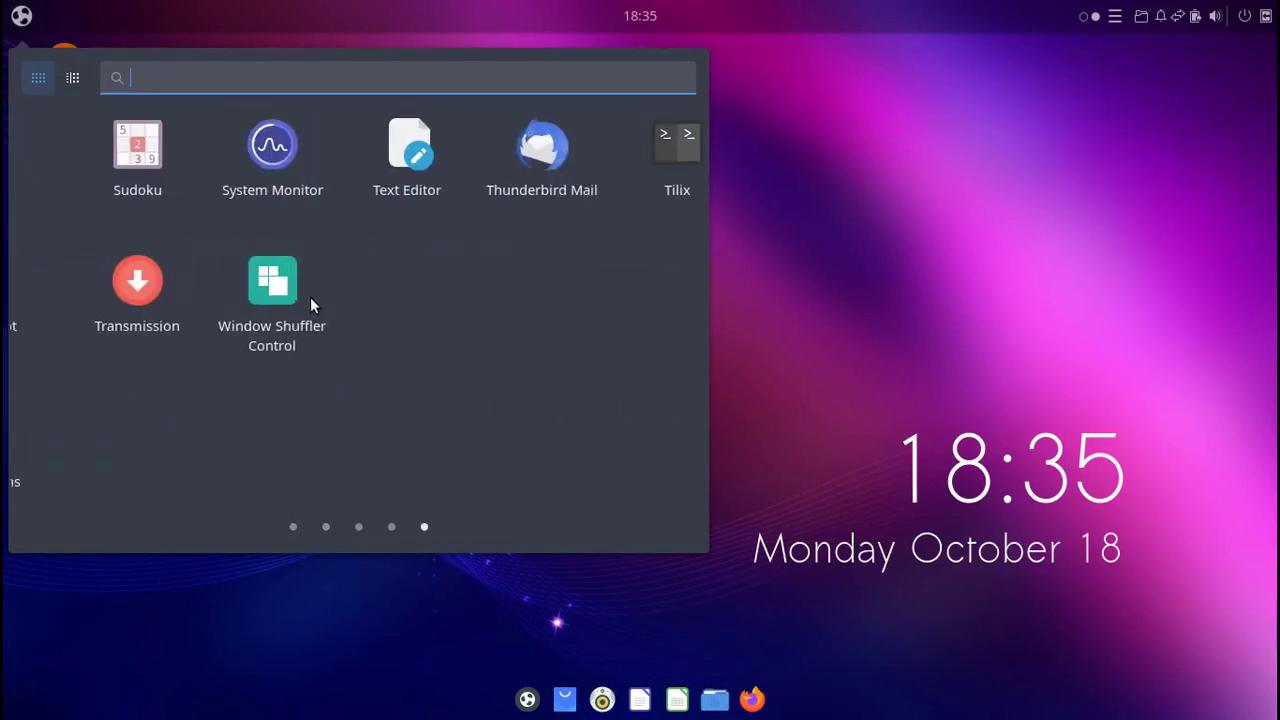
pyautogui.scroll(1, 310, 297)
# Switch the application menu to category view, look through the Accessories list, and close the menu.
pyautogui.click(73, 77)
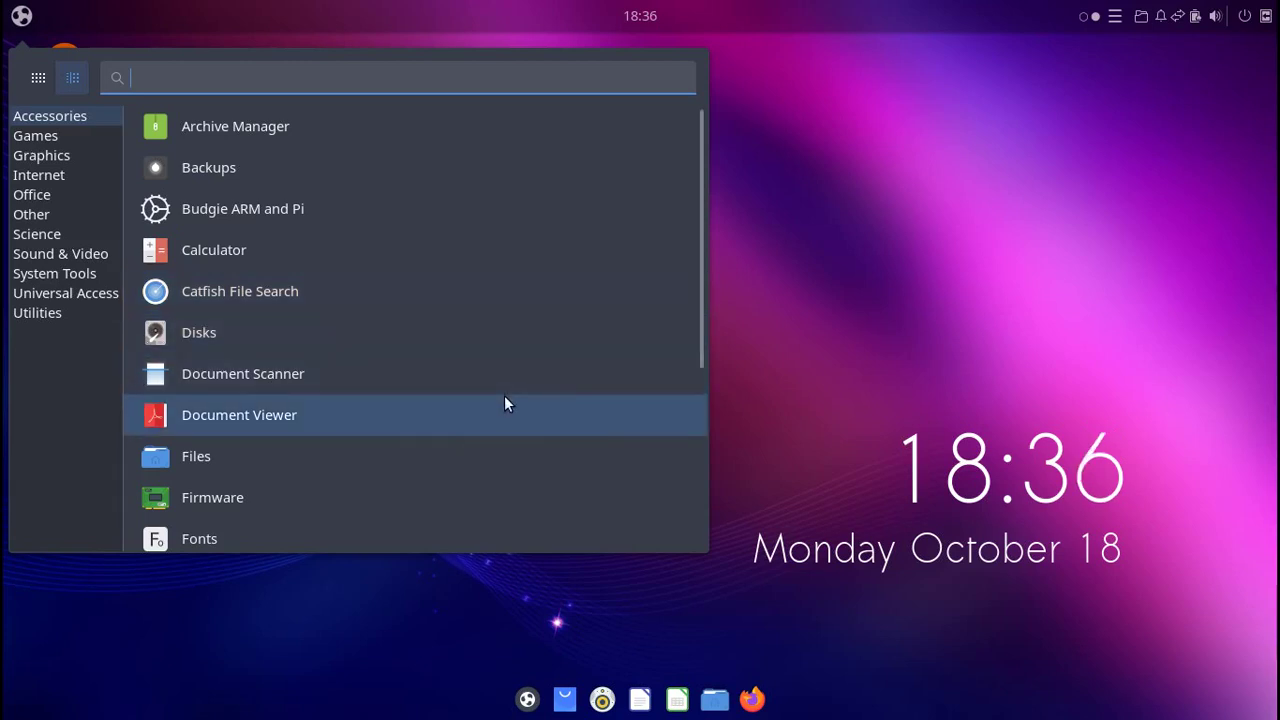
pyautogui.scroll(-1, 504, 396)
pyautogui.click(818, 396)
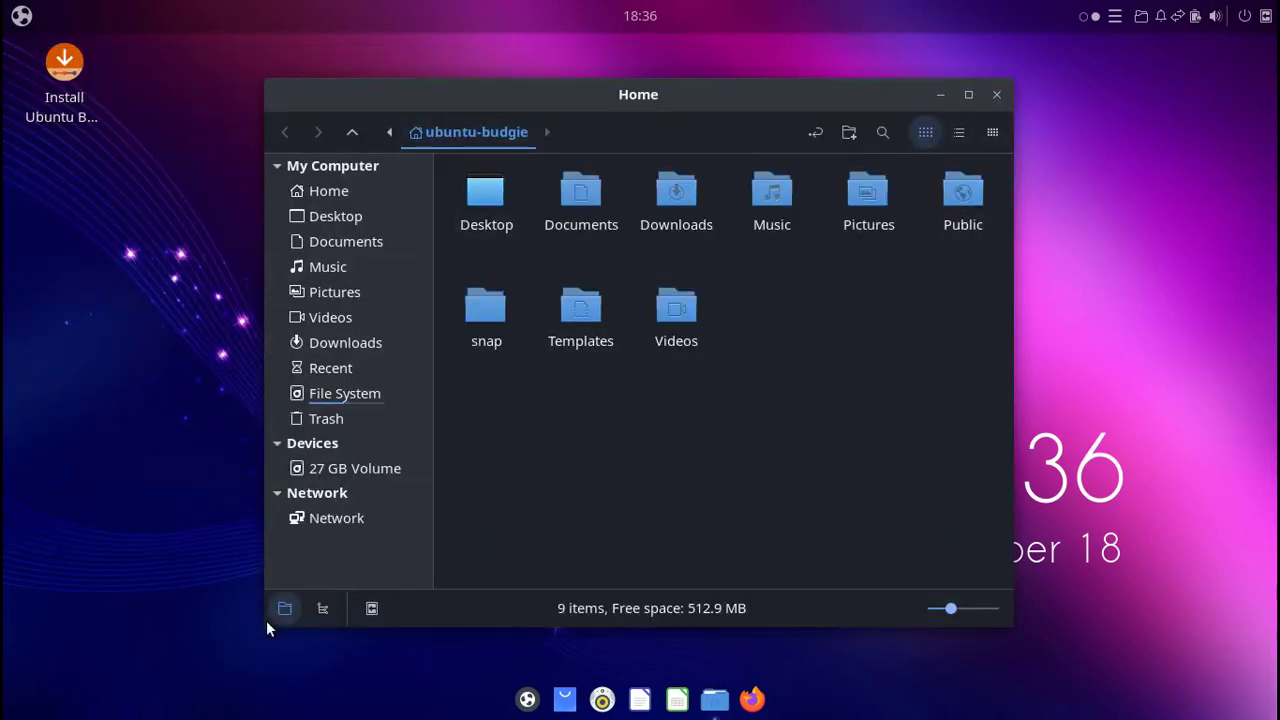
# Try the file manager's tree sidebar, return to places, hide and restore the sidebar, and close the window.
pyautogui.click(323, 612)
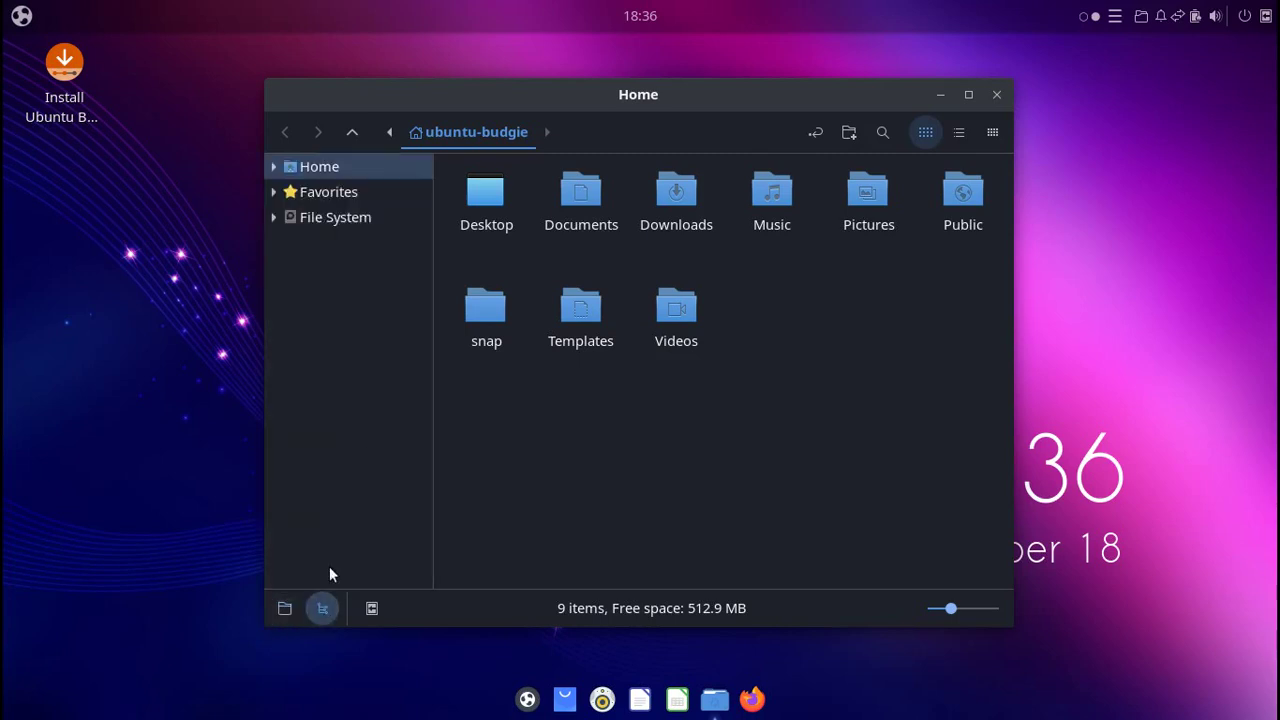
pyautogui.click(286, 608)
pyautogui.click(370, 608)
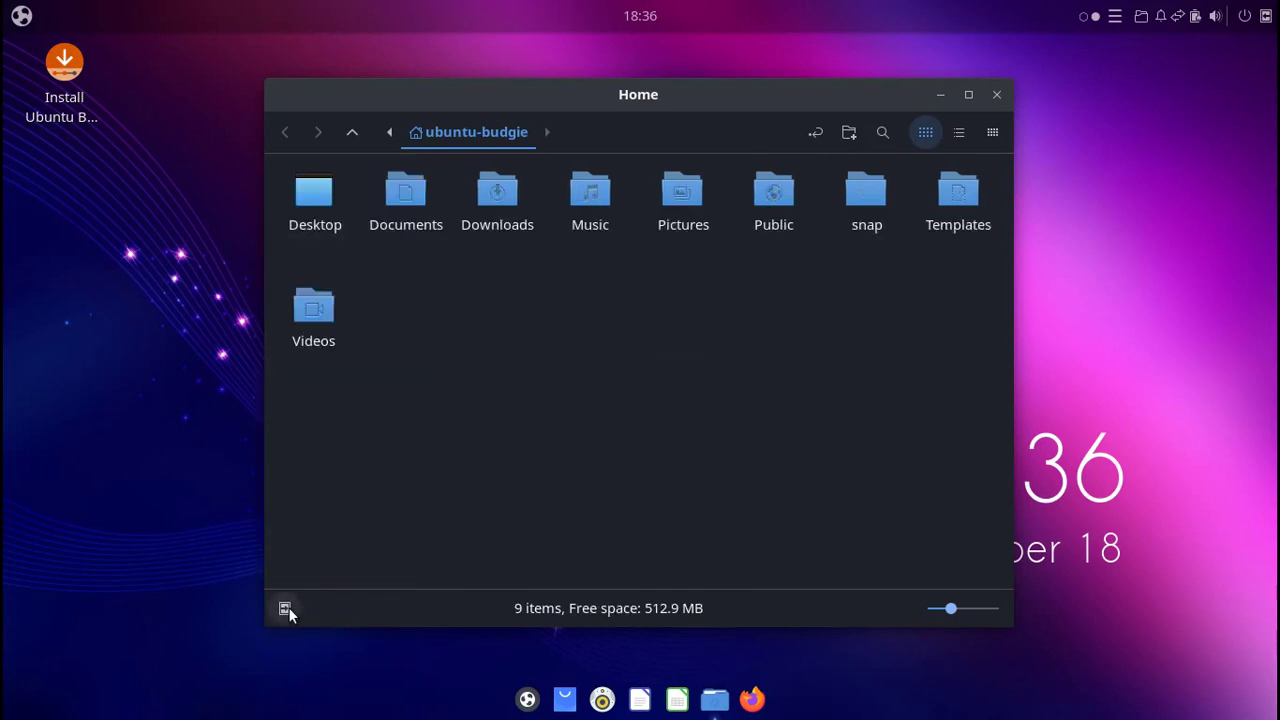
pyautogui.click(286, 608)
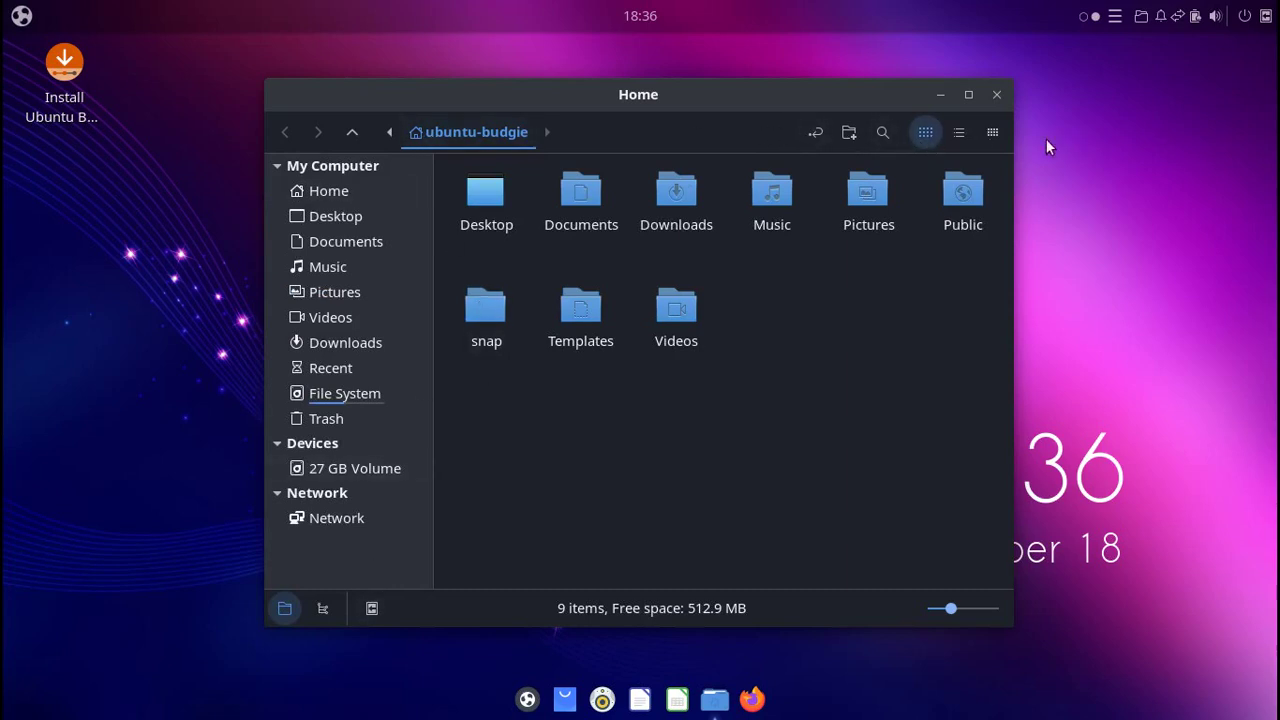
pyautogui.click(997, 95)
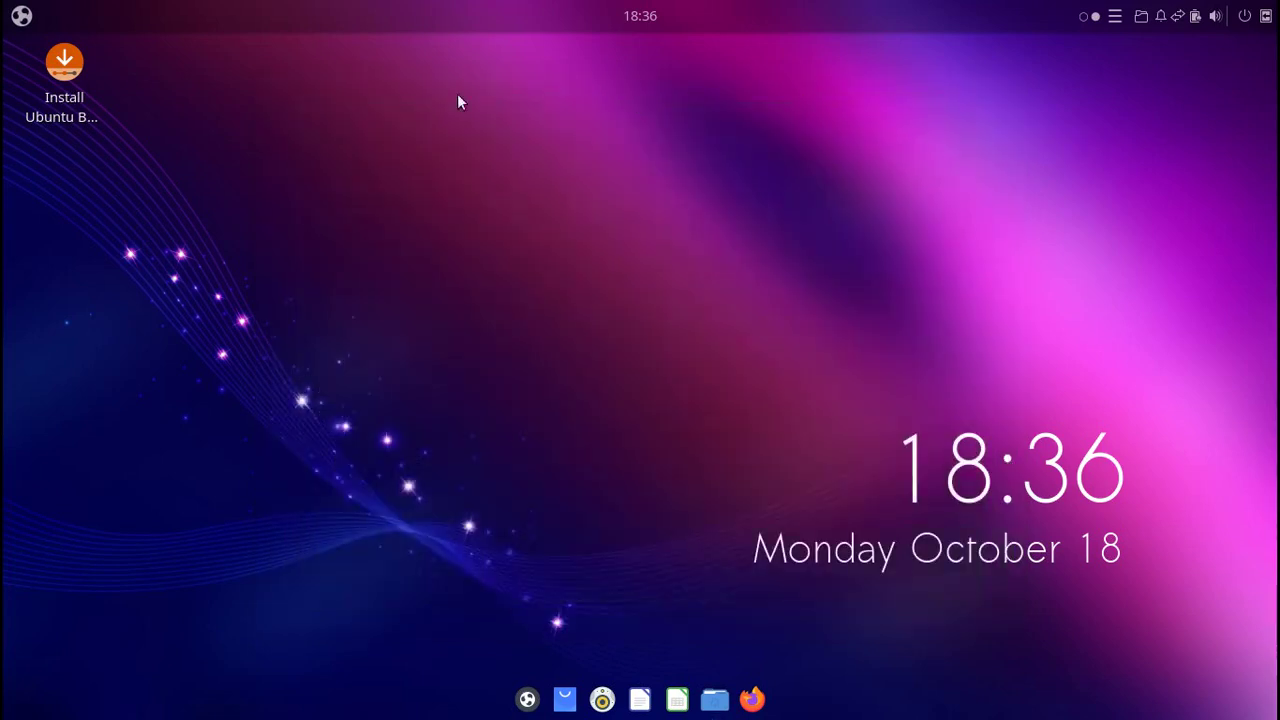
# Open Menu Editor from the Accessories category, look at its window, and close it.
pyautogui.click(38, 26)
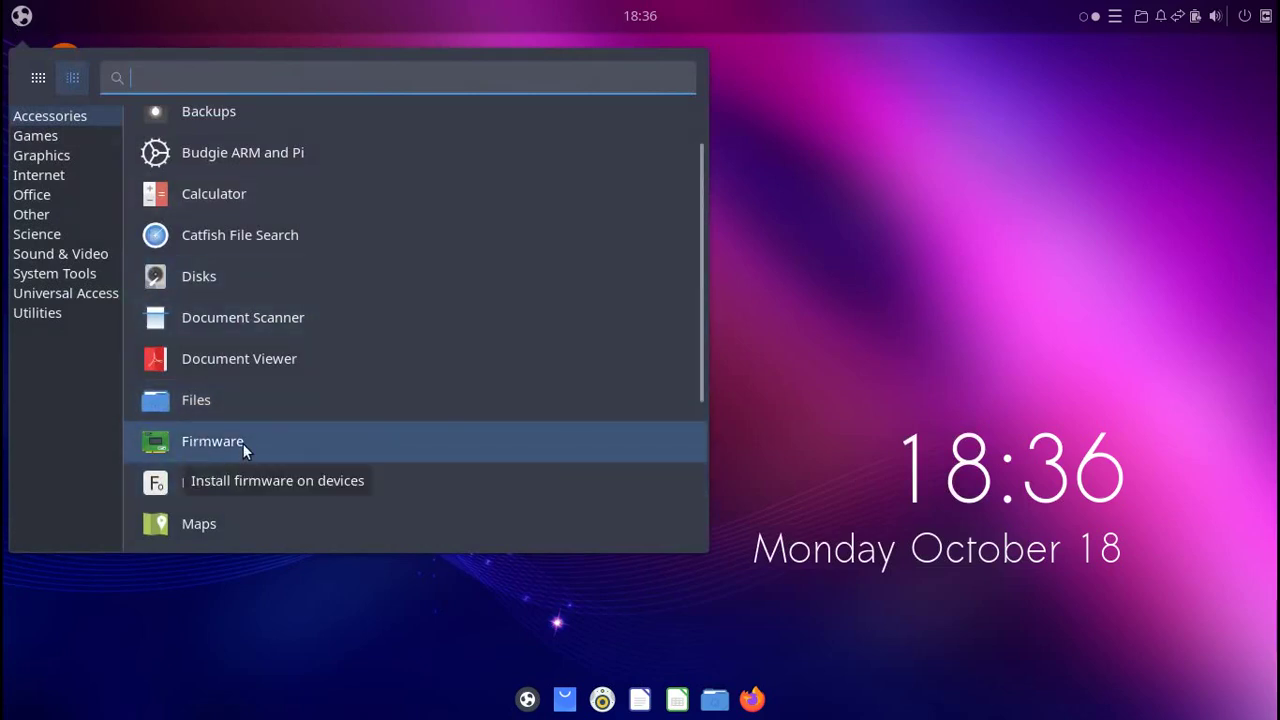
pyautogui.scroll(-2, 560, 455)
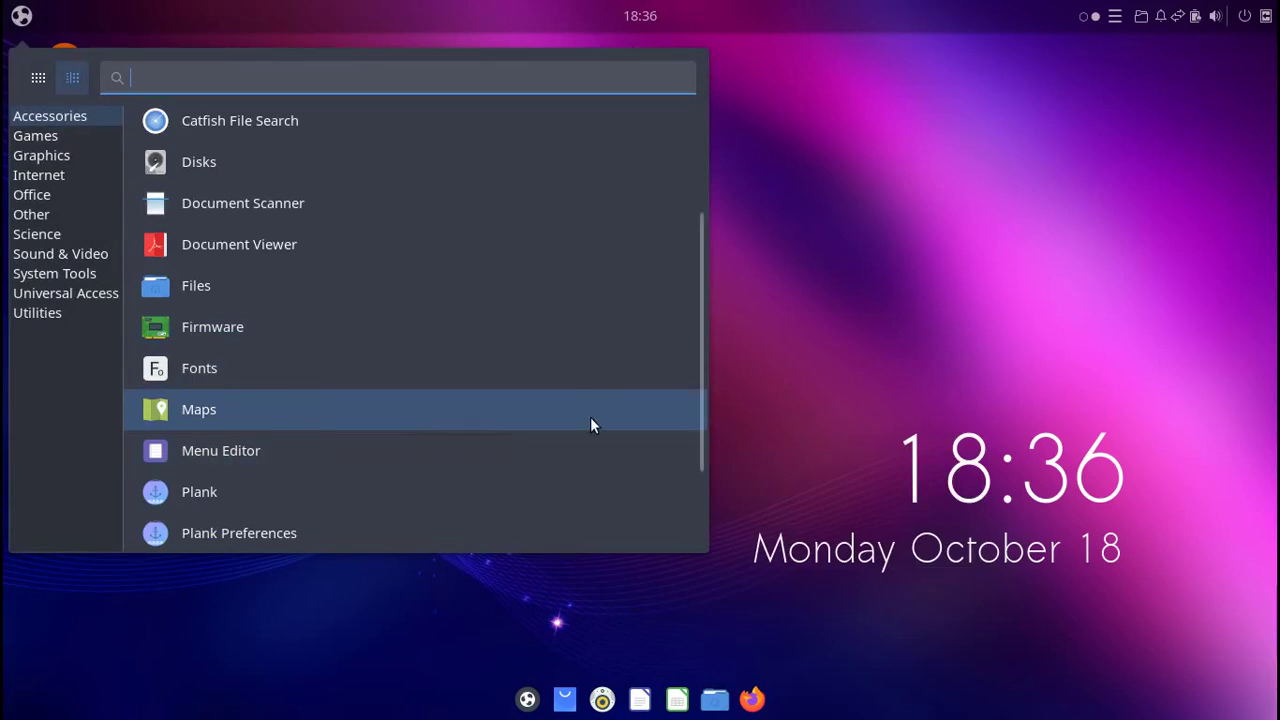
pyautogui.scroll(-2, 590, 417)
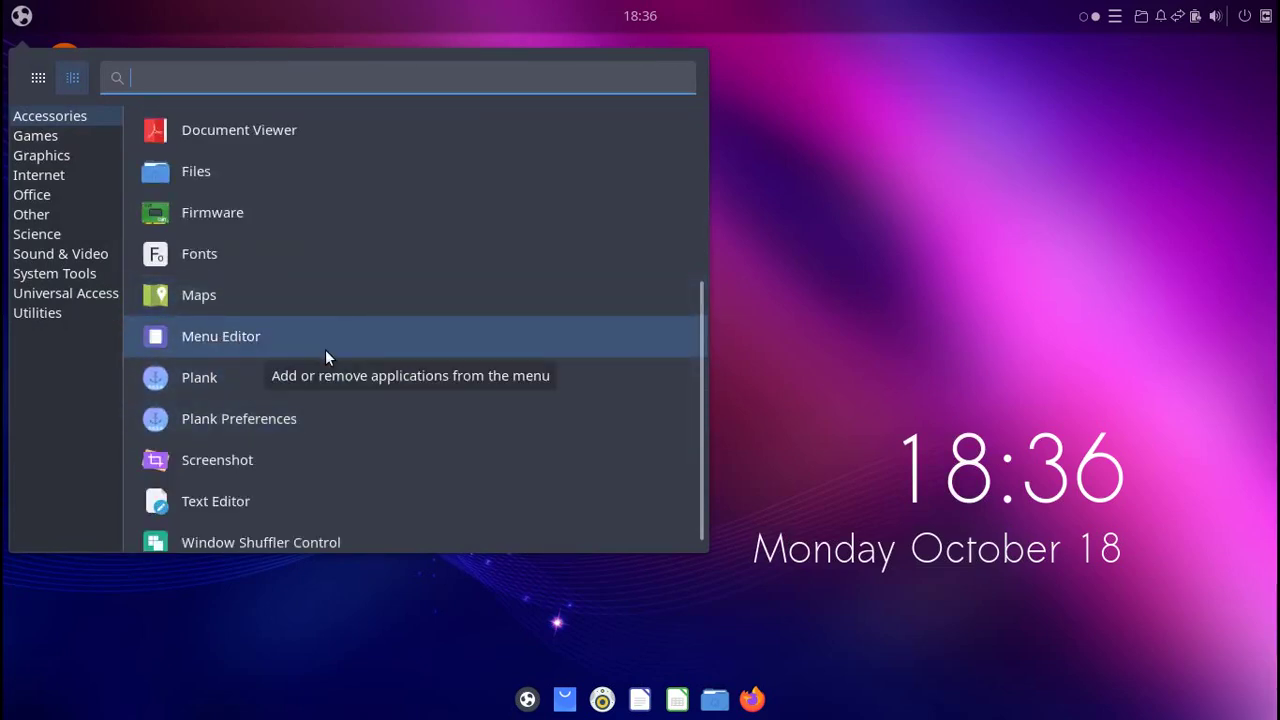
pyautogui.click(400, 342)
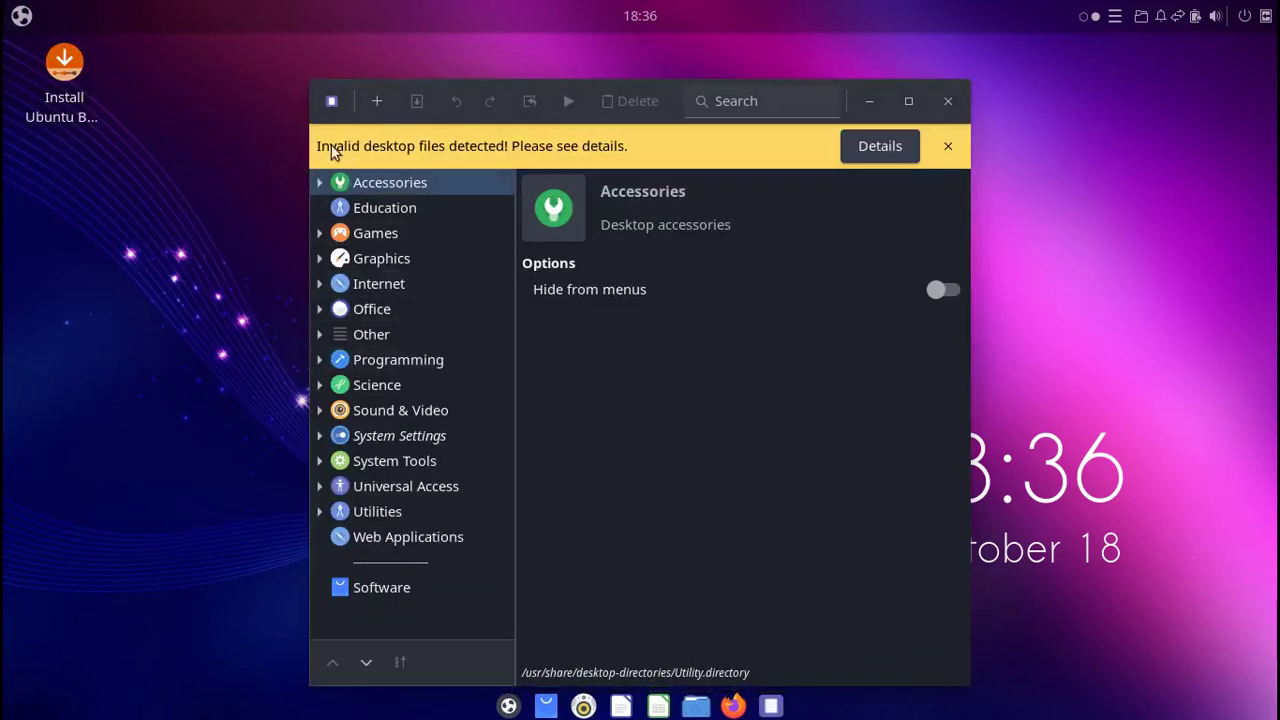
pyautogui.click(948, 101)
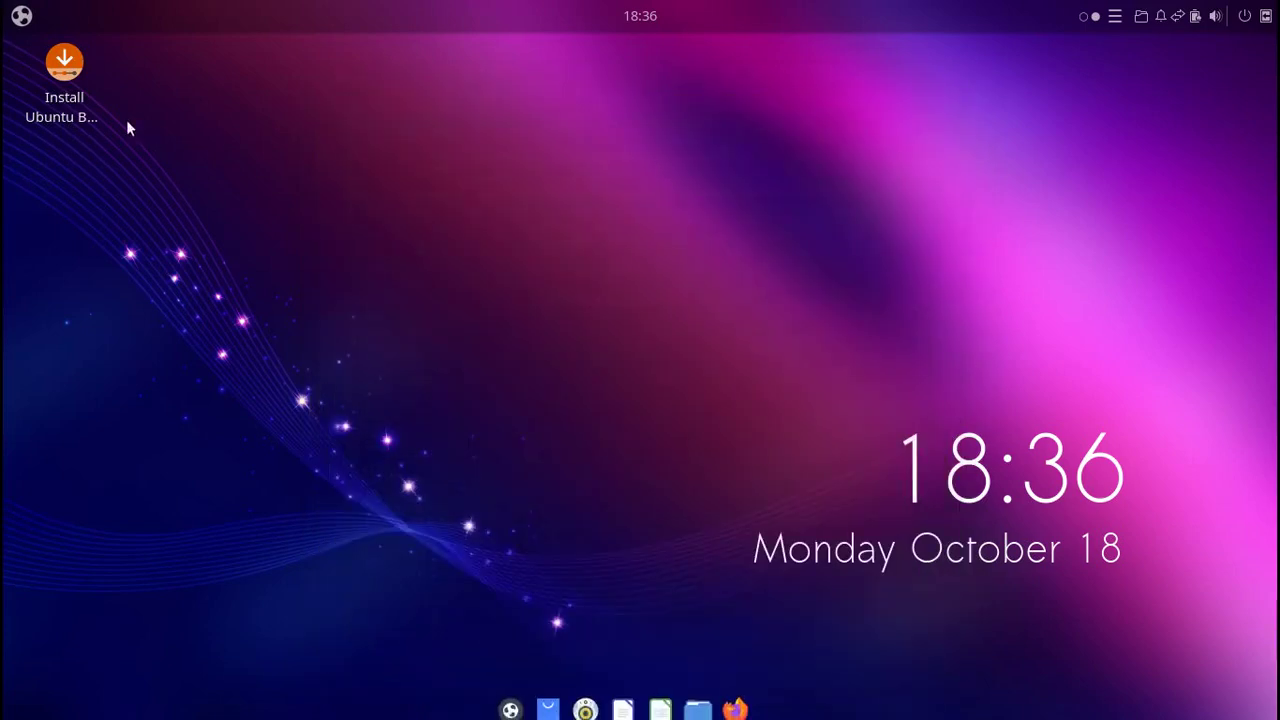
# Open Plank Preferences from the Accessories category and look through the dock's theme and position options without changing them.
pyautogui.click(22, 17)
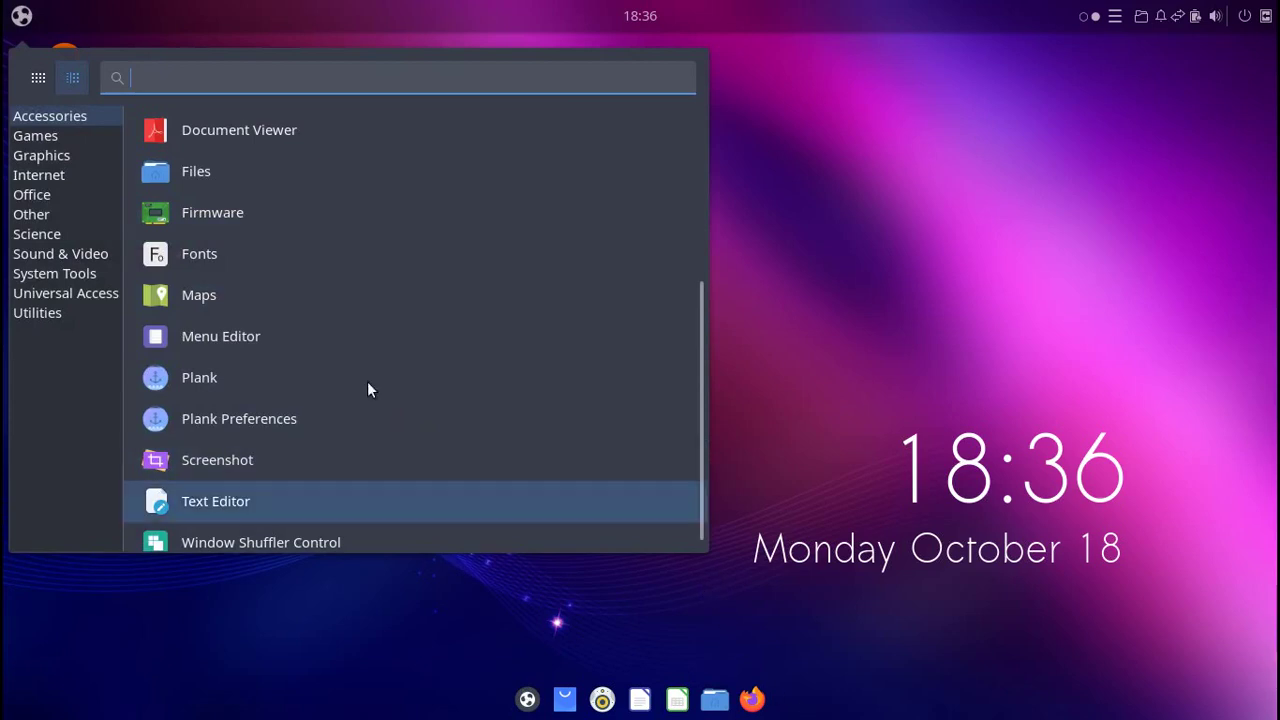
pyautogui.click(280, 418)
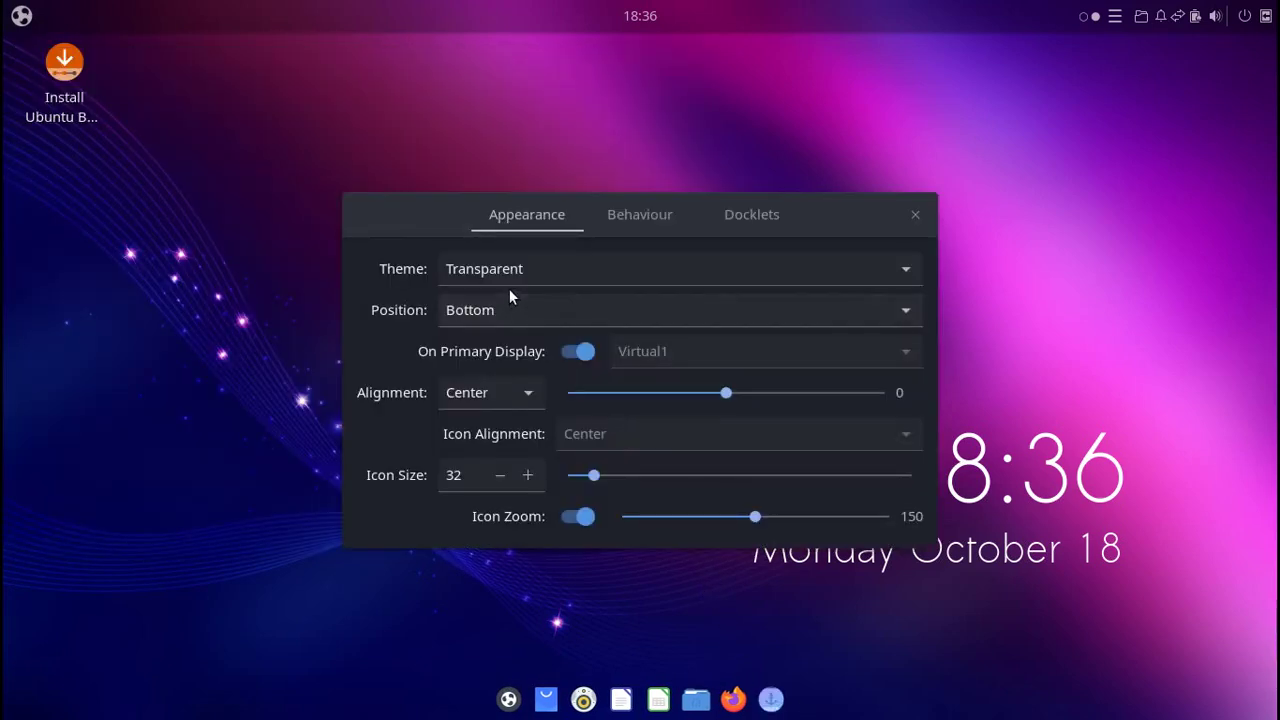
pyautogui.click(574, 275)
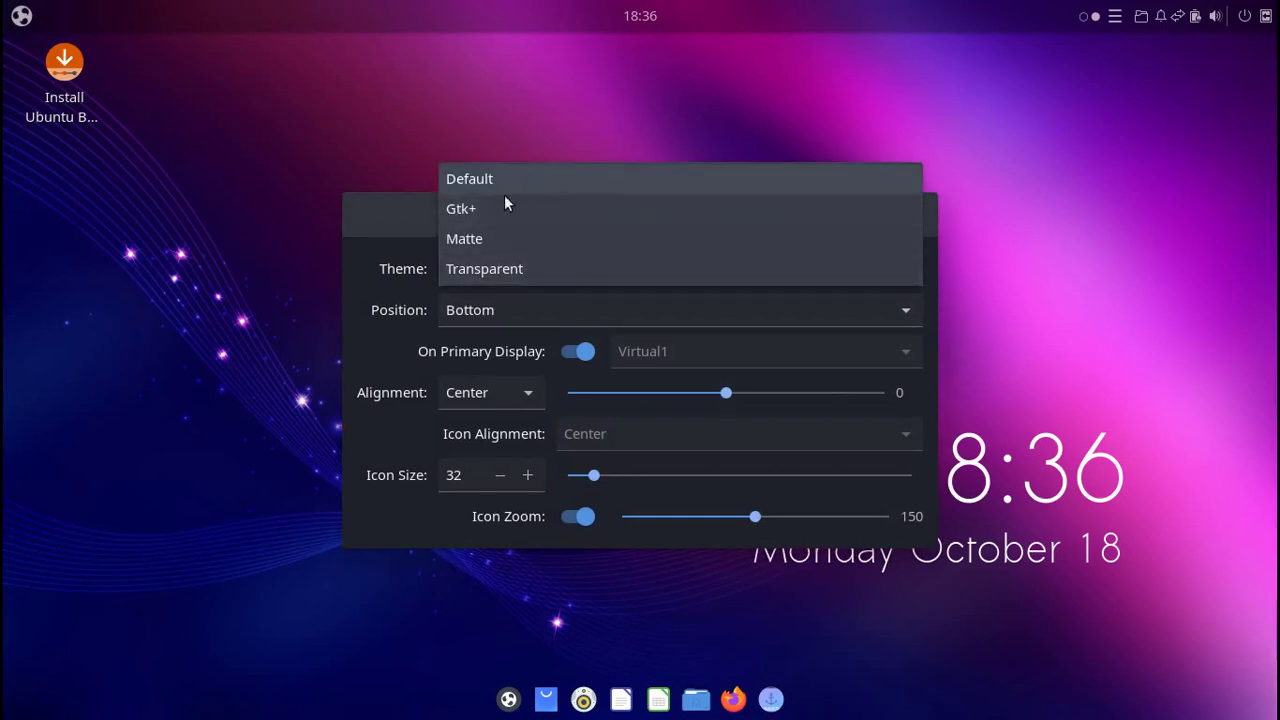
pyautogui.click(405, 222)
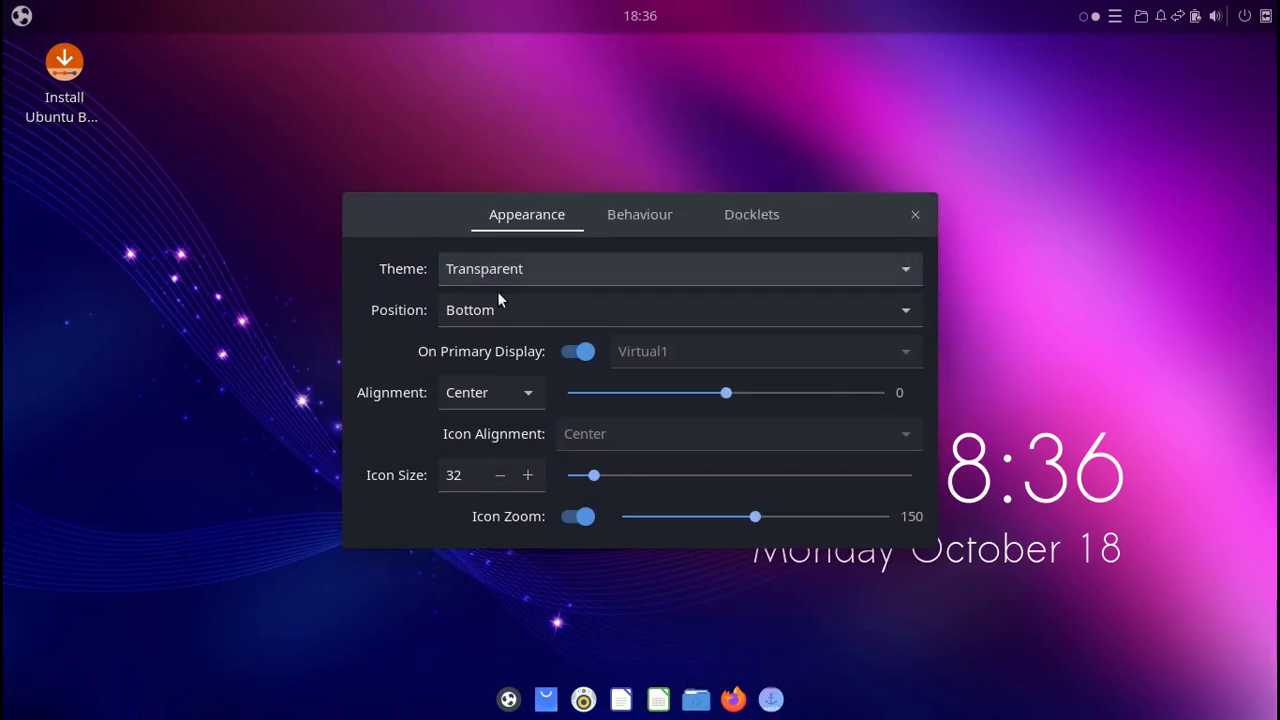
pyautogui.click(506, 320)
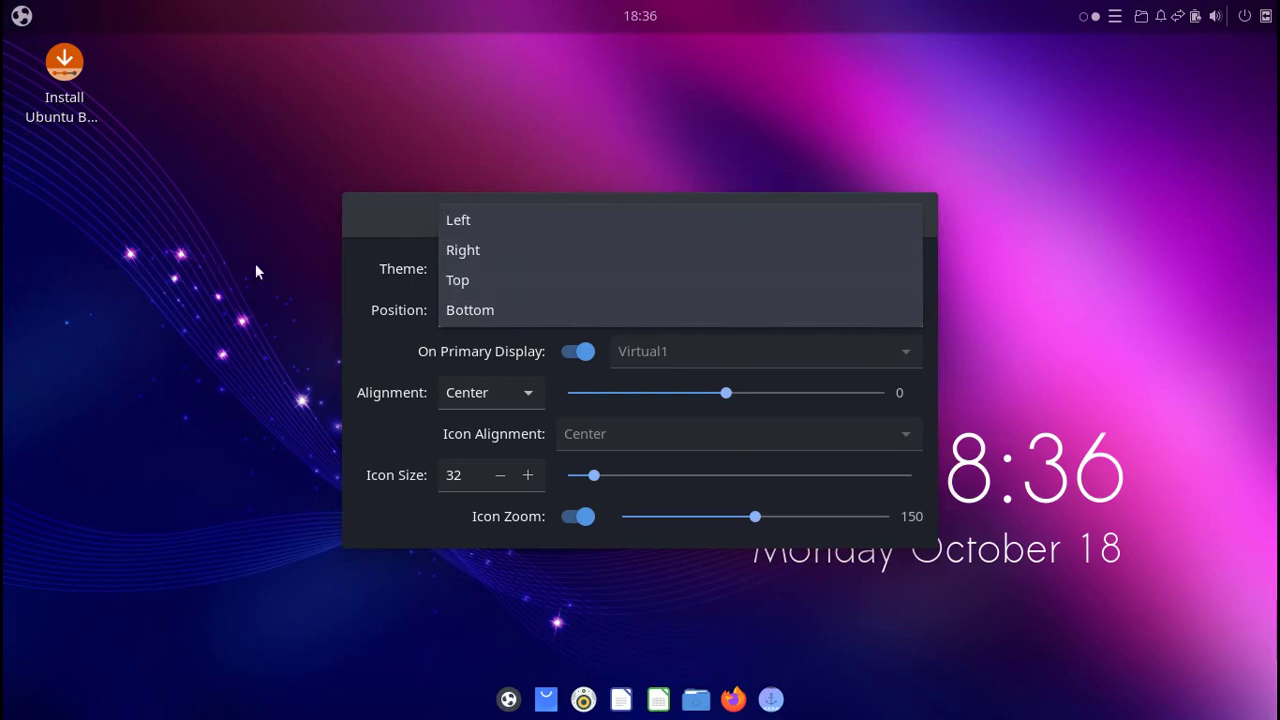
pyautogui.click(382, 239)
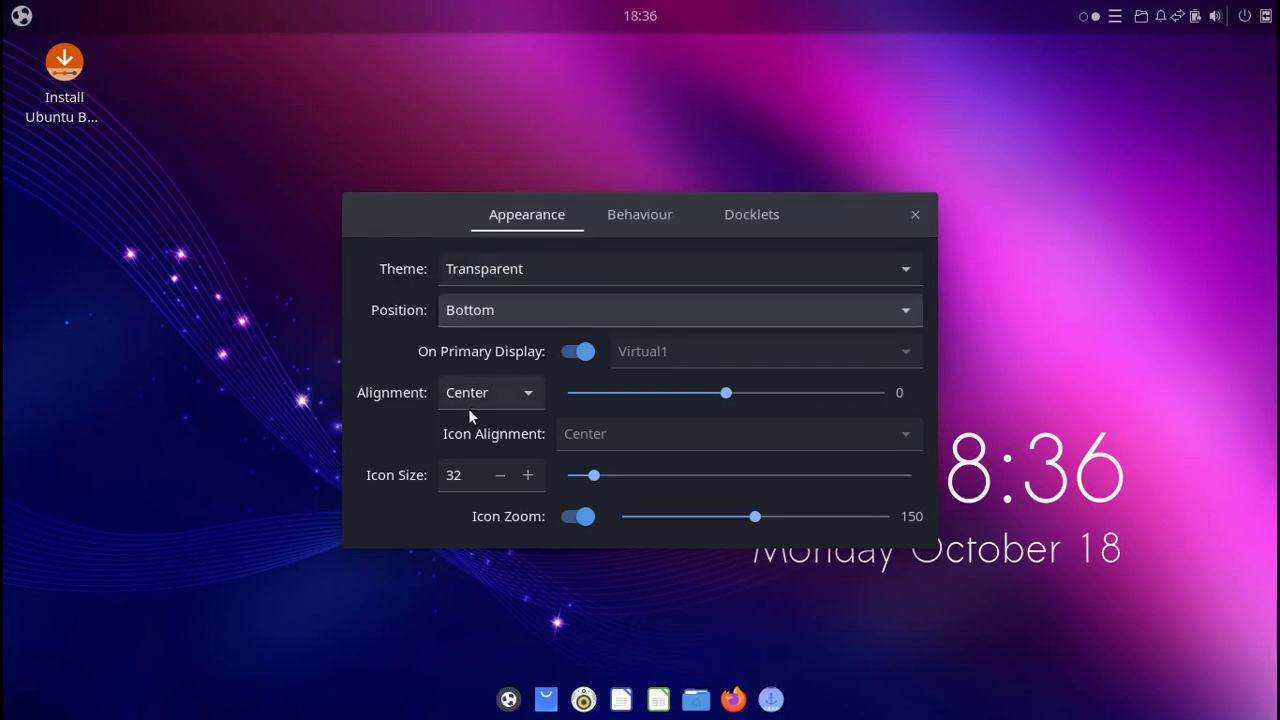
# Set the dock's icon size to 40, then try icon zoom switched off and turn it back on.
pyautogui.click(528, 475)
pyautogui.click(529, 476)
pyautogui.click(529, 474)
pyautogui.click(529, 474)
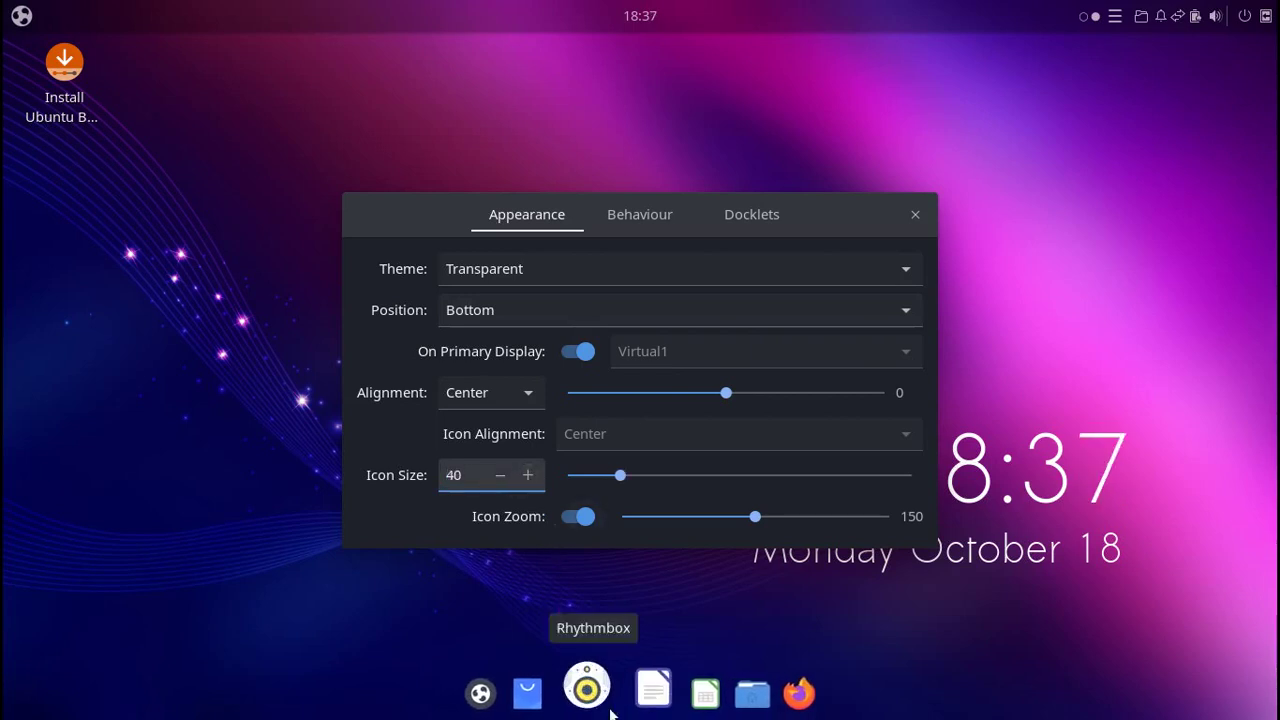
pyautogui.click(572, 516)
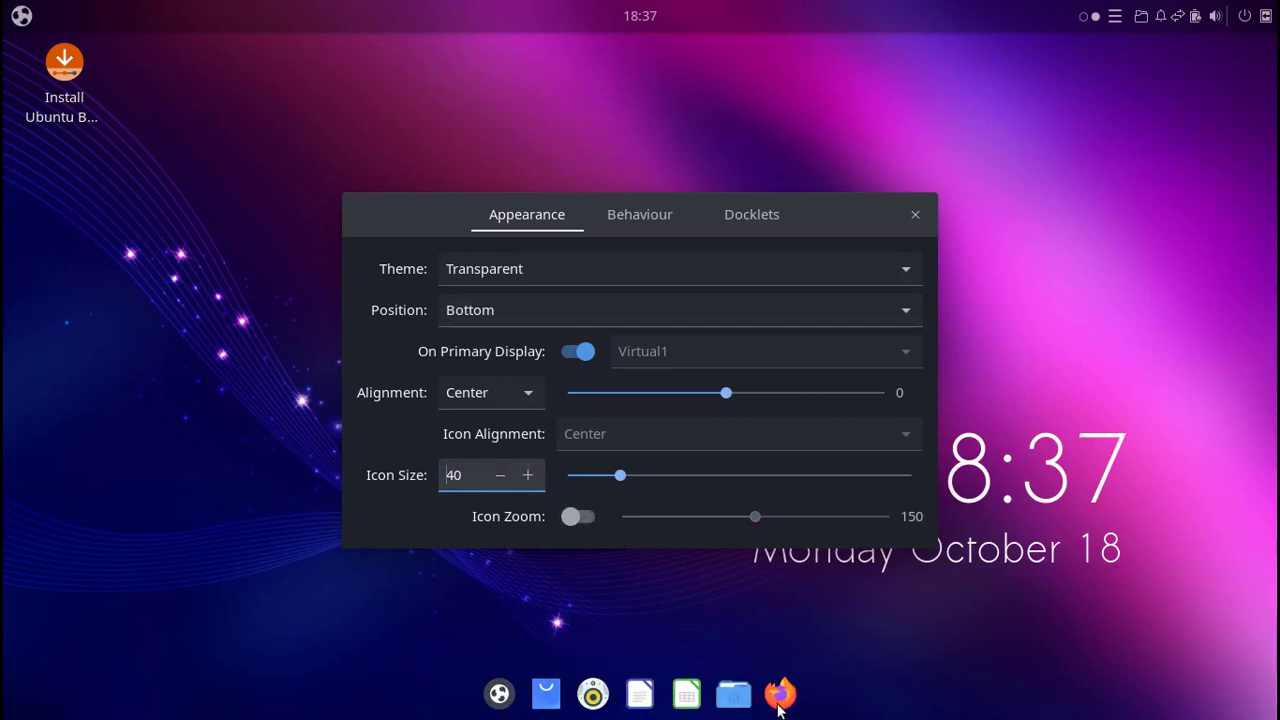
pyautogui.click(578, 516)
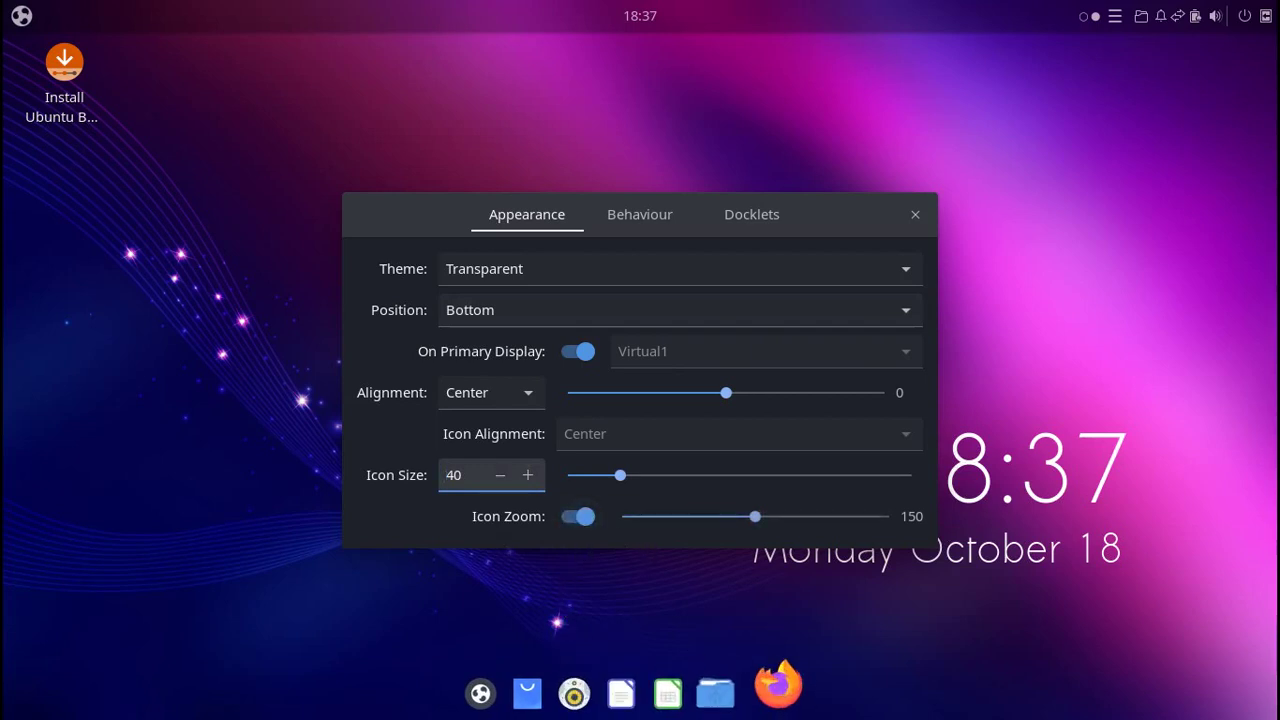
# Look at the dock's Behaviour and Docklets settings and close the preferences window.
pyautogui.click(665, 218)
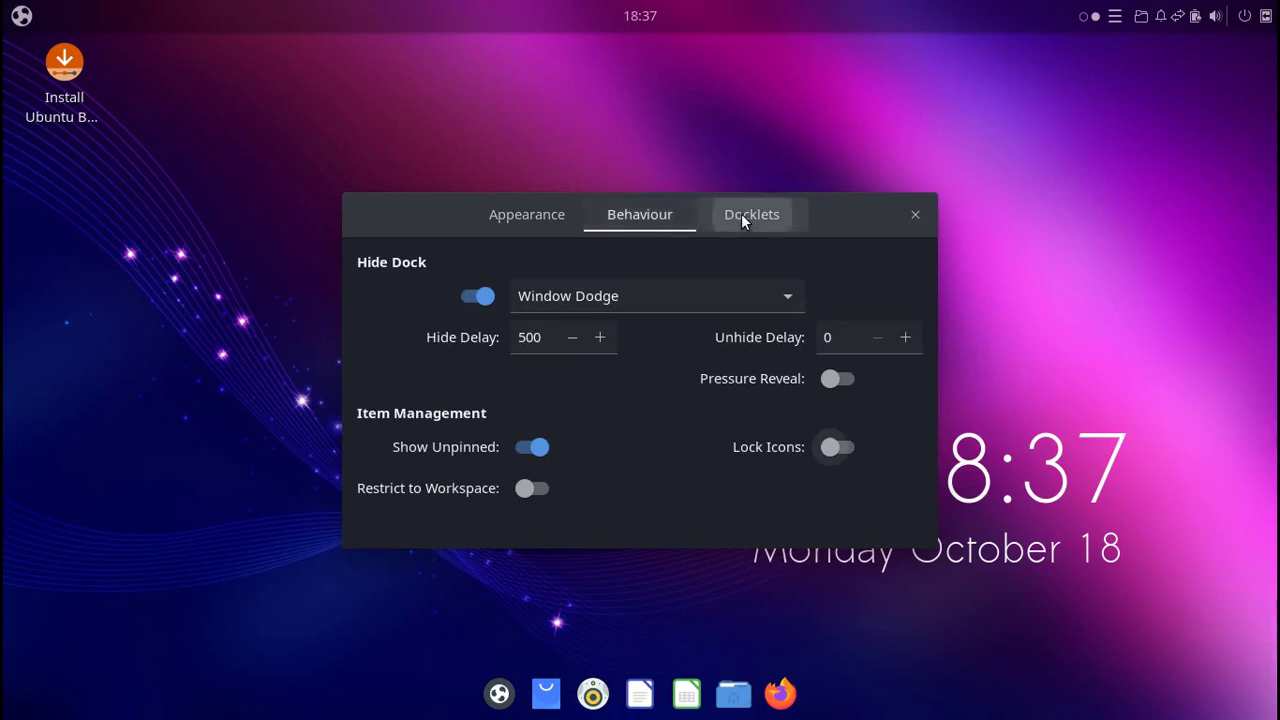
pyautogui.click(741, 214)
pyautogui.click(914, 216)
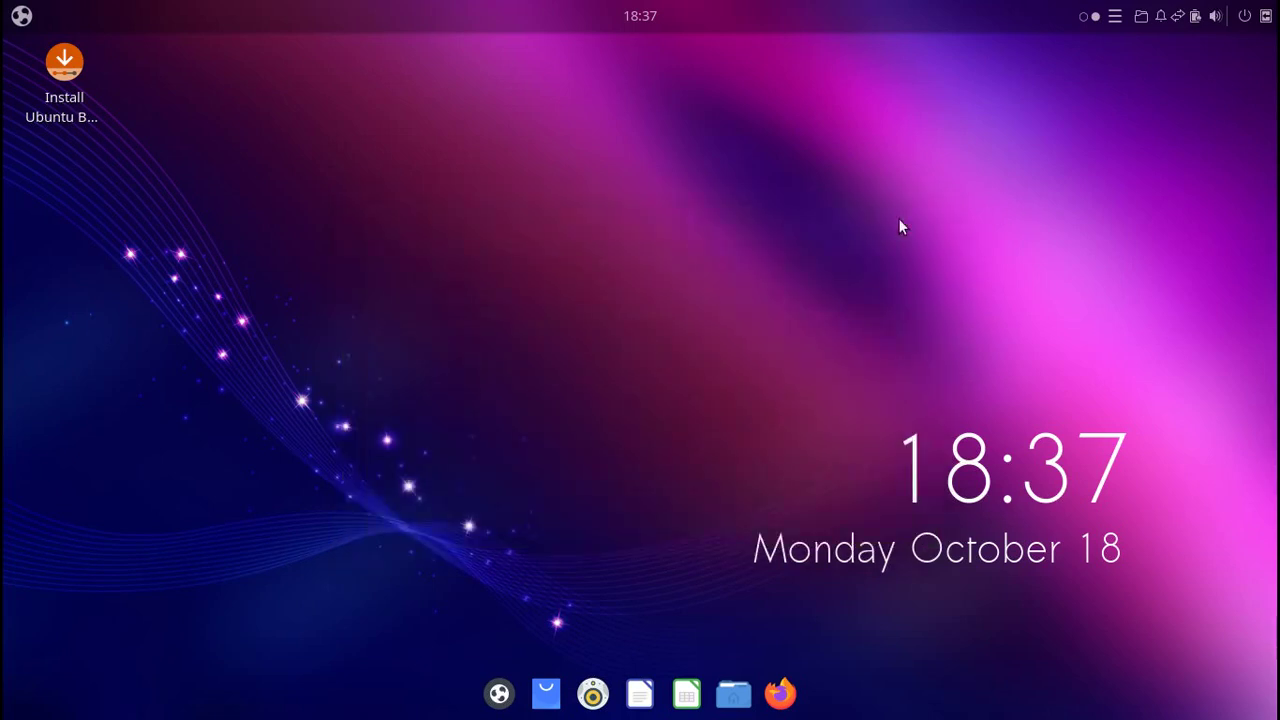
# Open the Screenshot tool from Accessories, check its version in the About dialog, and close the tool.
pyautogui.click(21, 15)
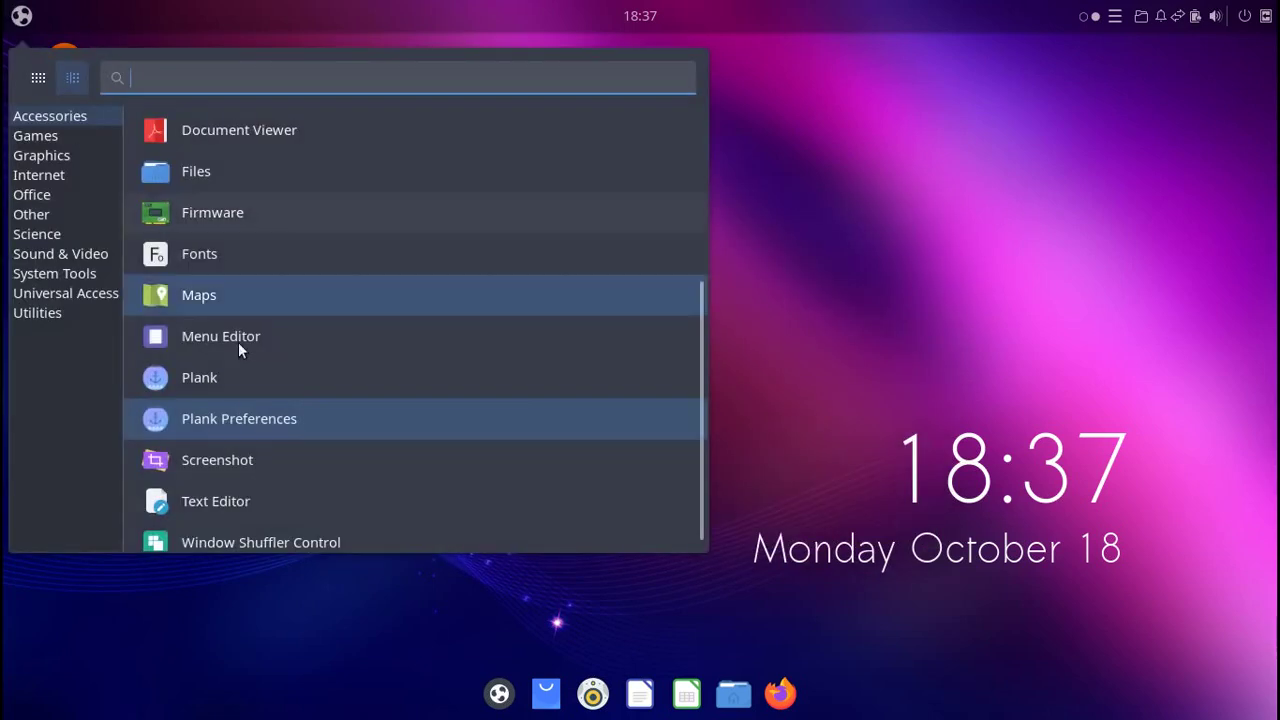
pyautogui.click(221, 454)
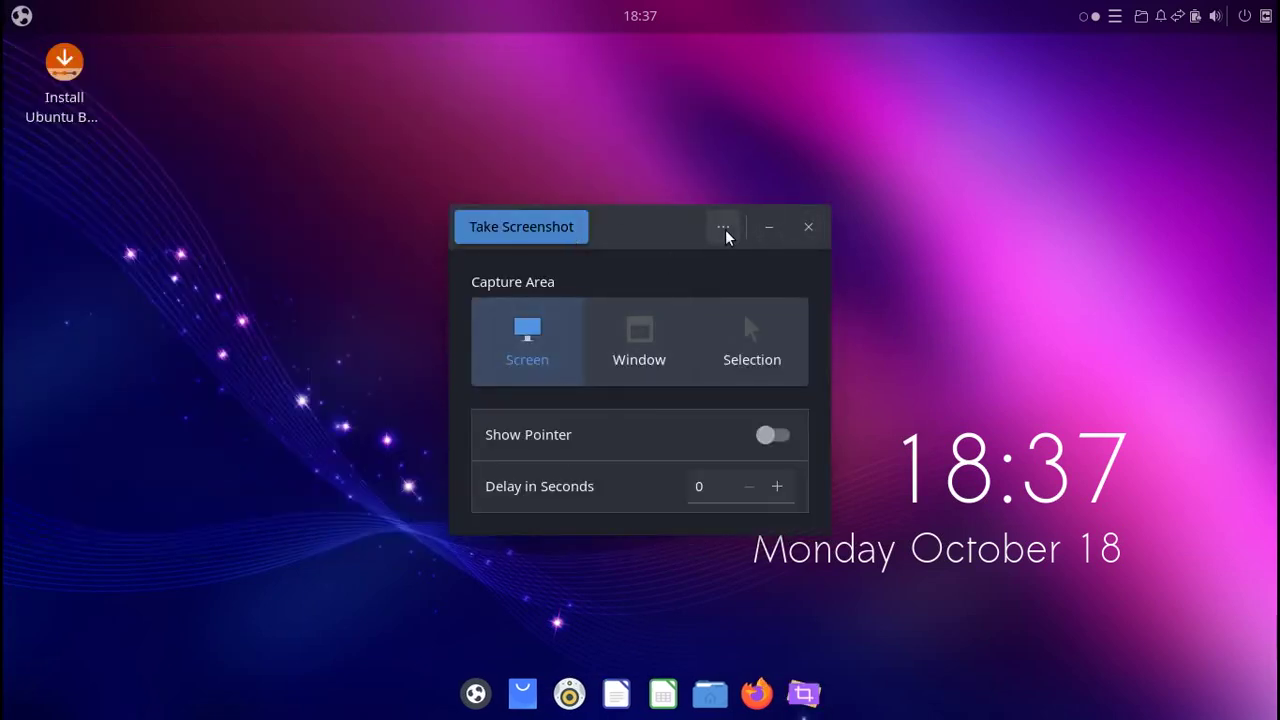
pyautogui.click(723, 227)
pyautogui.click(703, 309)
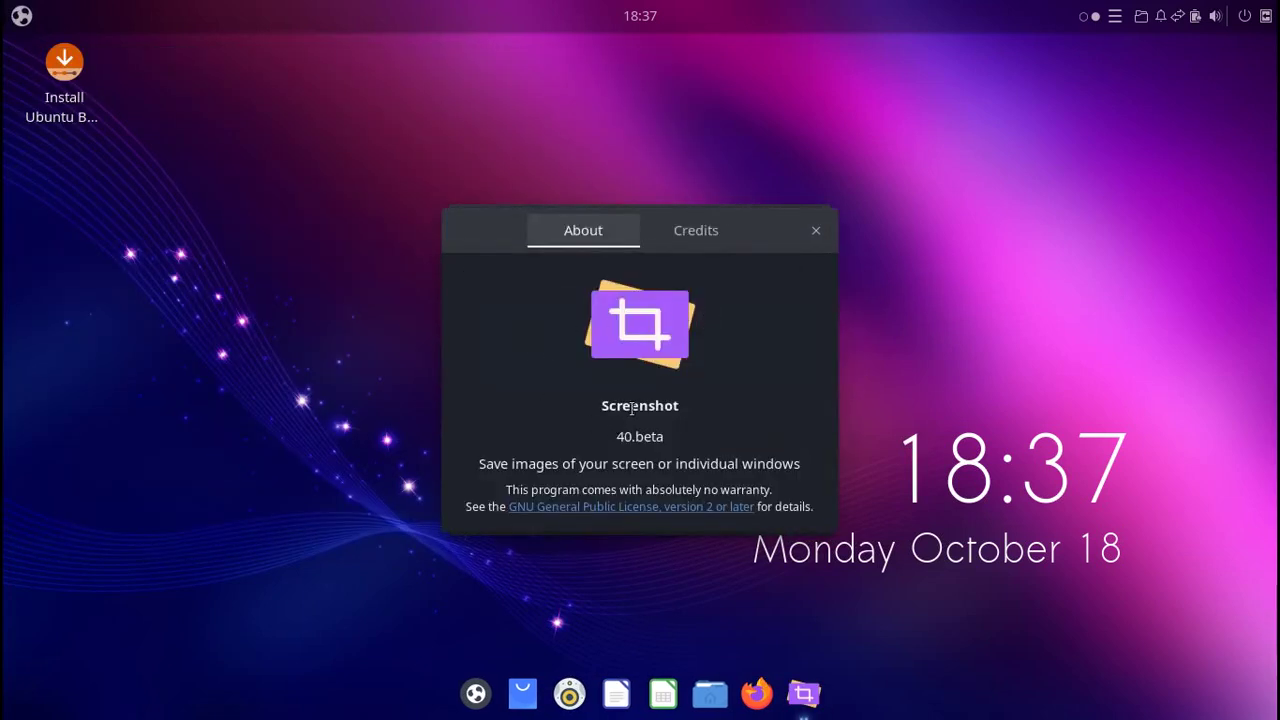
pyautogui.moveTo(631, 437); pyautogui.dragTo(697, 436)
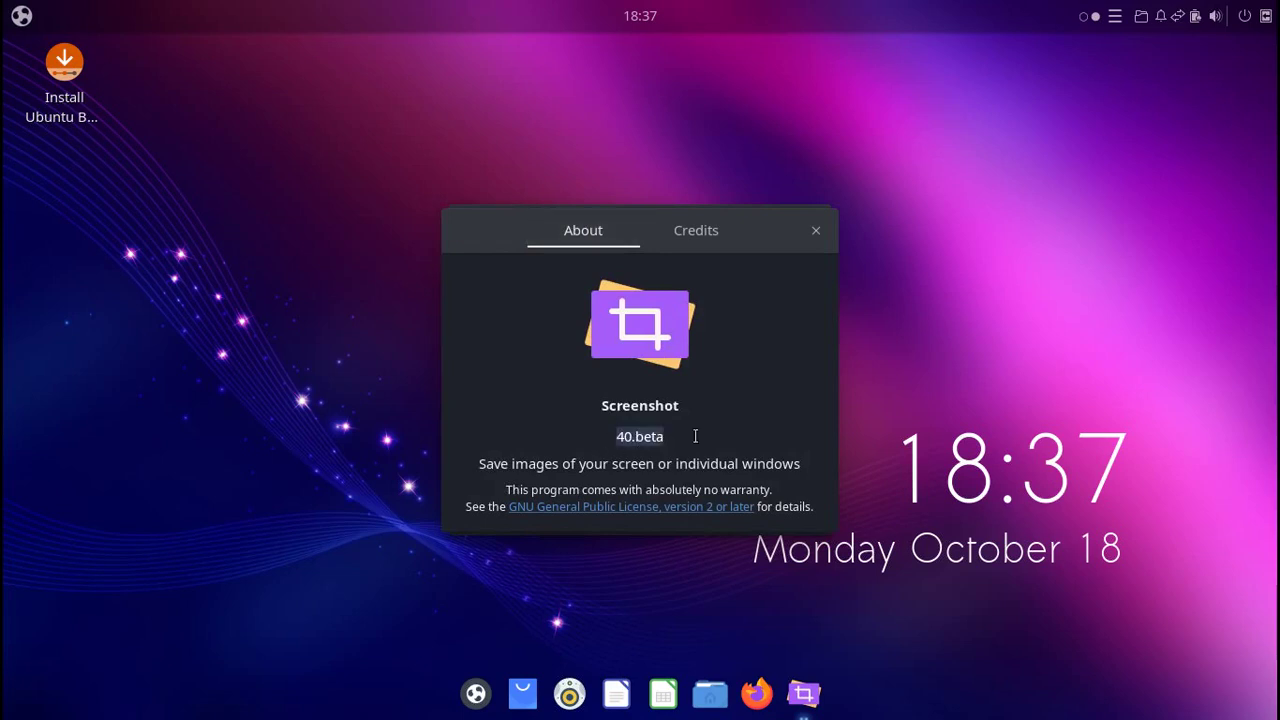
pyautogui.click(697, 436)
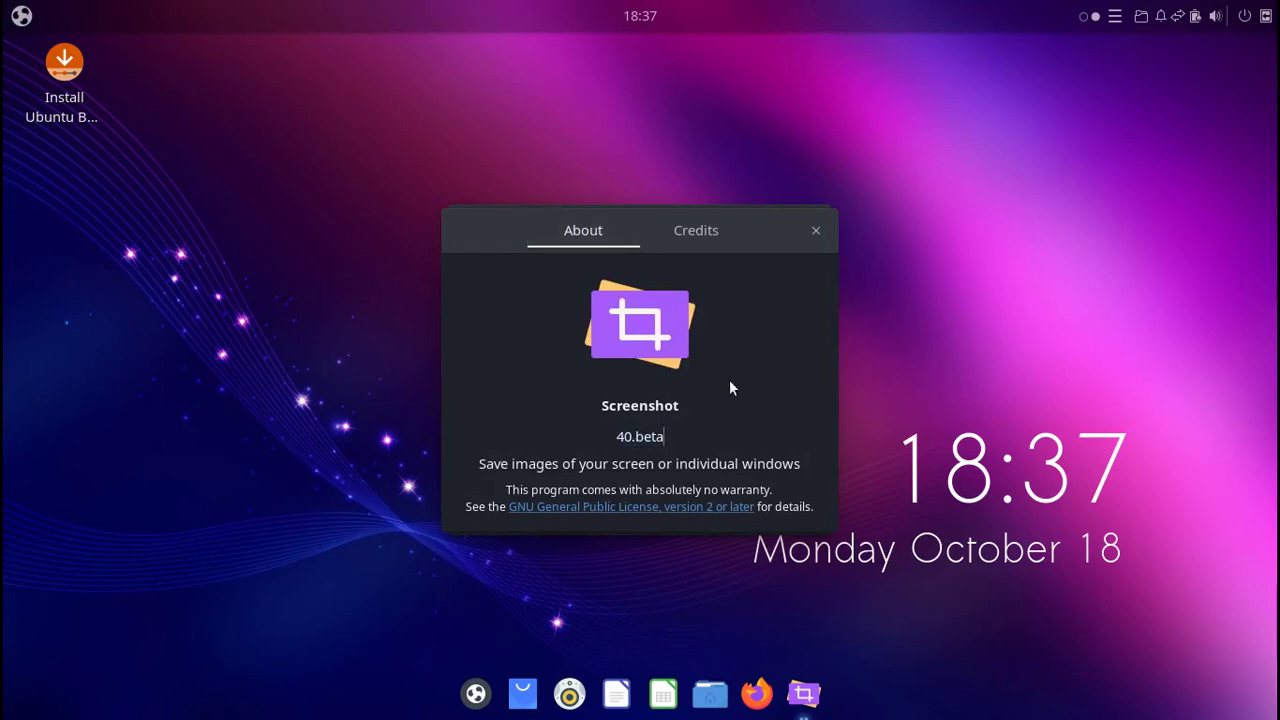
pyautogui.click(815, 232)
pyautogui.click(809, 234)
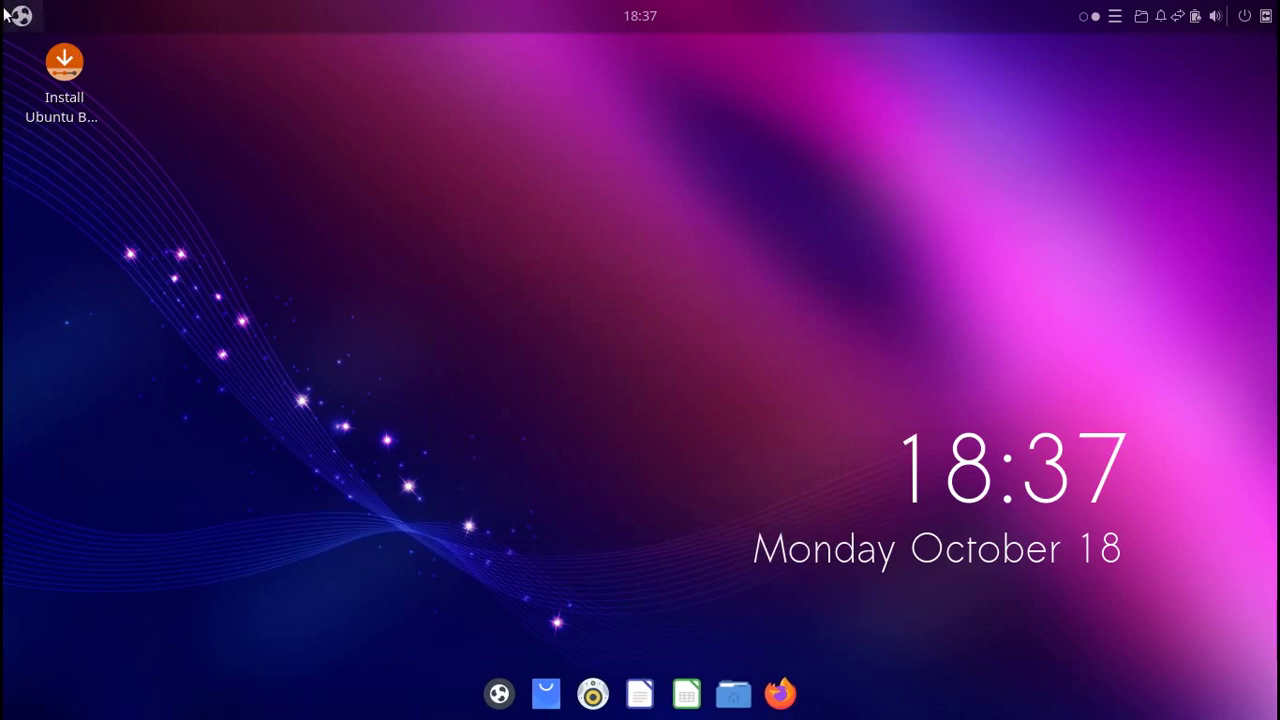
# Open Text Editor from Accessories, check the gedit version in its About dialog, and close the editor.
pyautogui.click(12, 14)
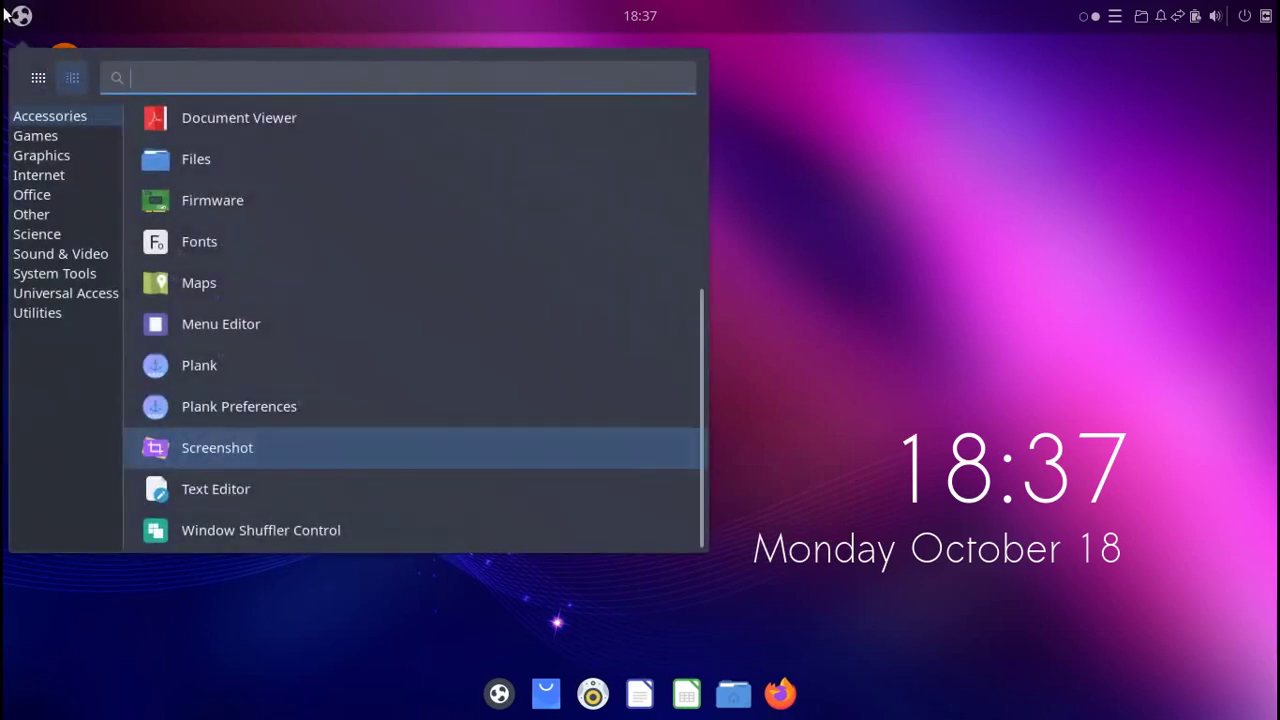
pyautogui.click(237, 497)
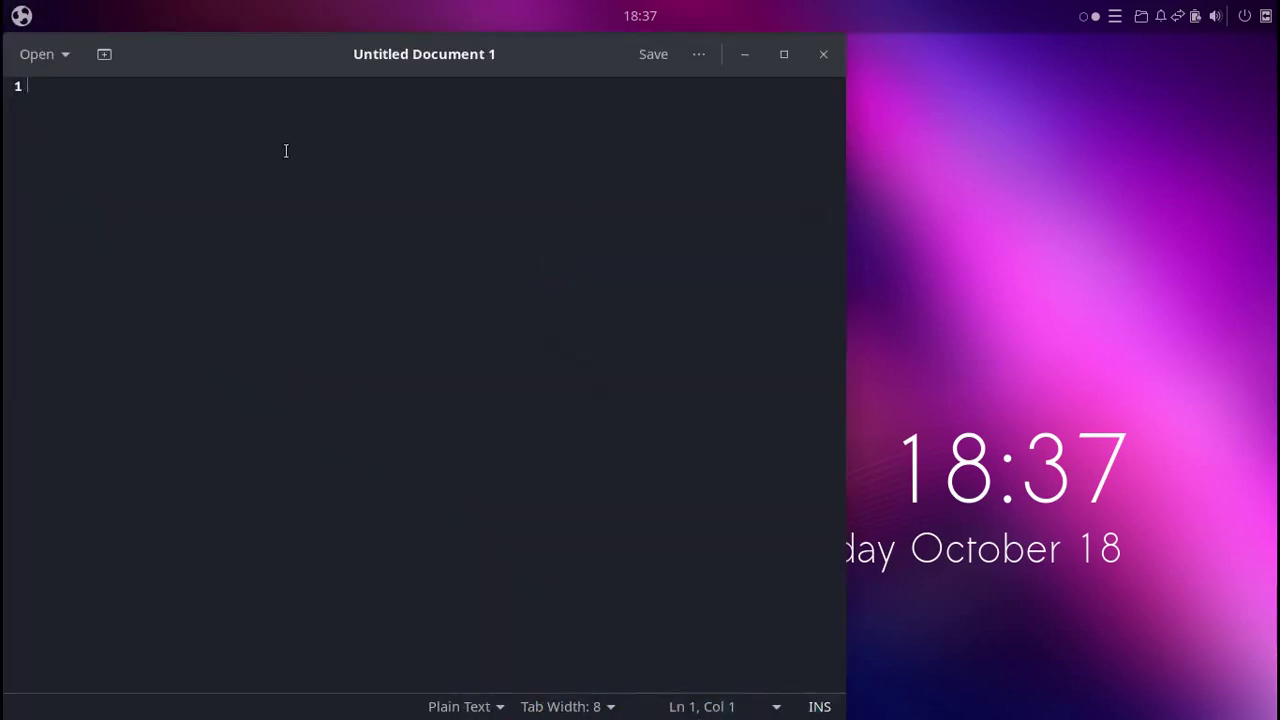
pyautogui.click(699, 60)
pyautogui.click(612, 506)
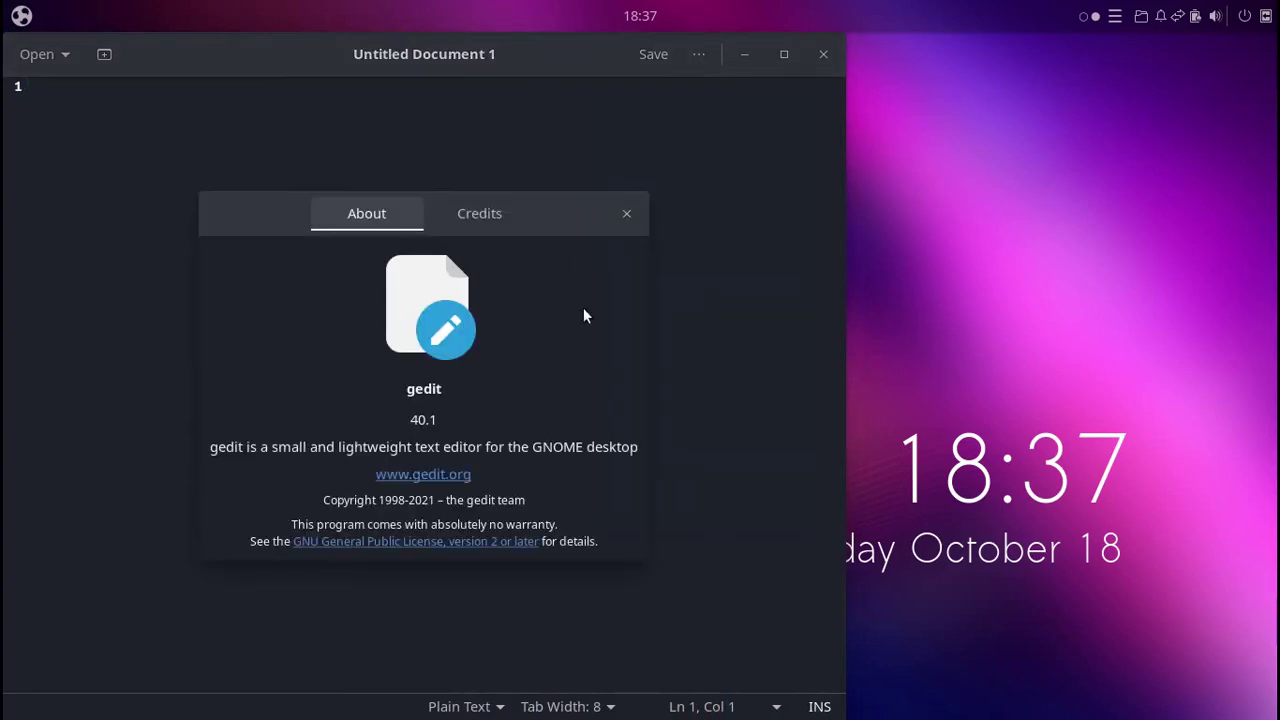
pyautogui.moveTo(397, 420); pyautogui.dragTo(470, 420)
pyautogui.click(473, 418)
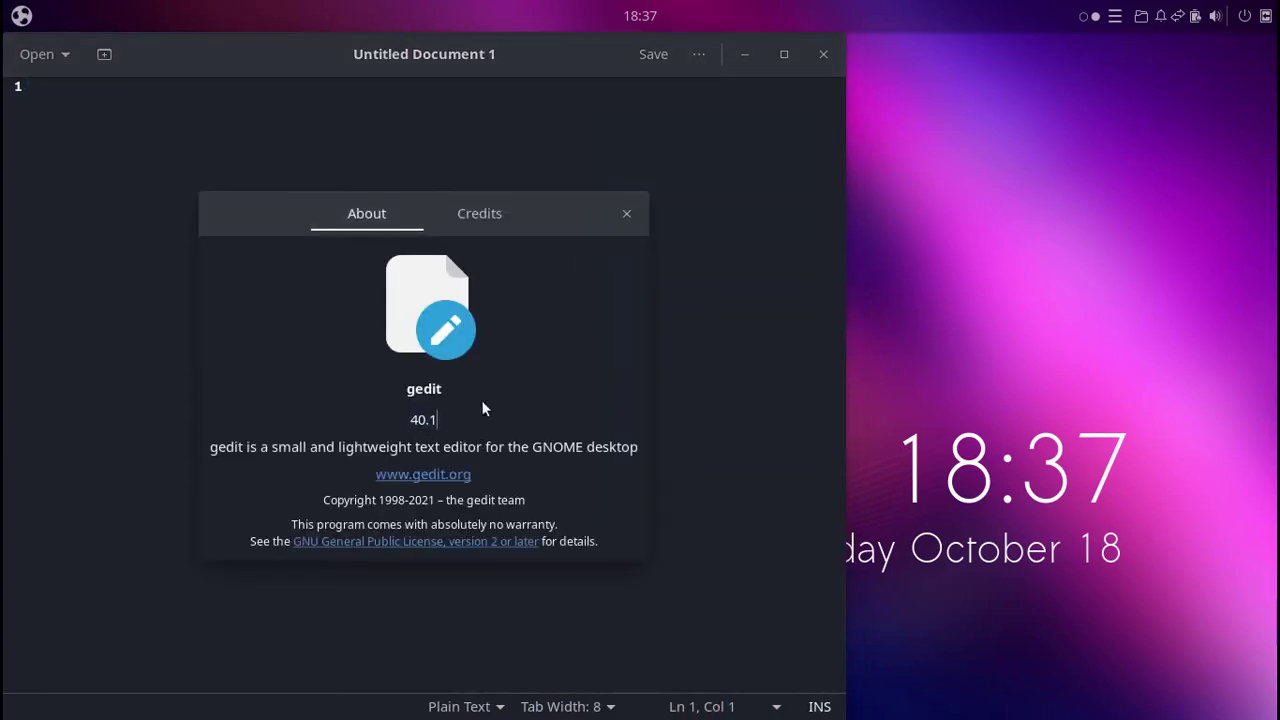
pyautogui.click(634, 215)
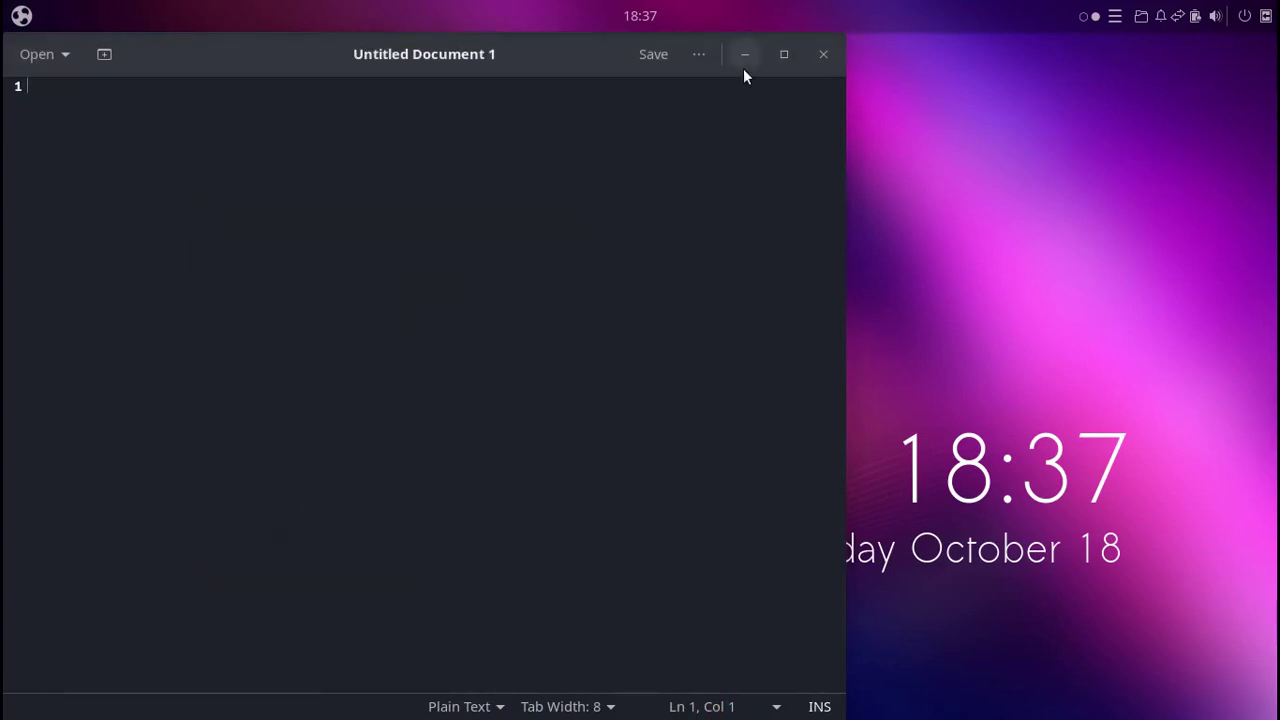
pyautogui.click(821, 55)
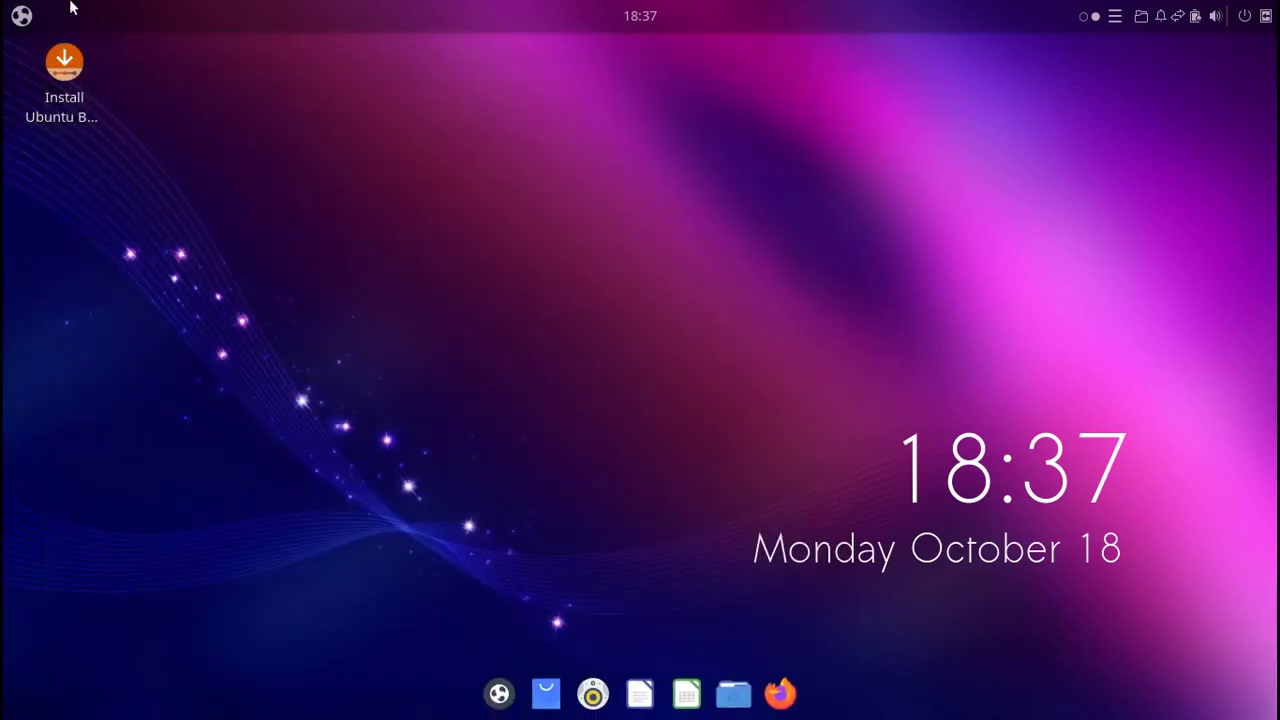
# In Window Shuffler Control, enable resizing and moving windows in a custom grid, enable the GUI grid, and display the grid.
pyautogui.click(22, 15)
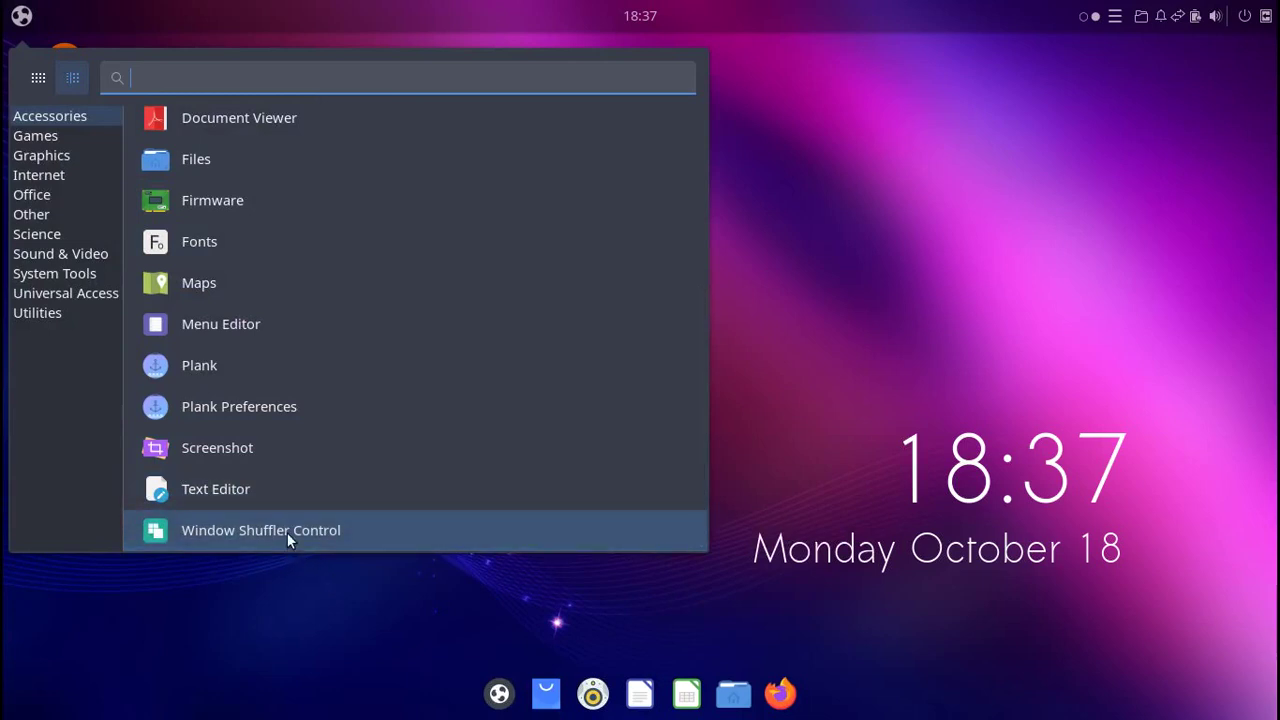
pyautogui.click(287, 532)
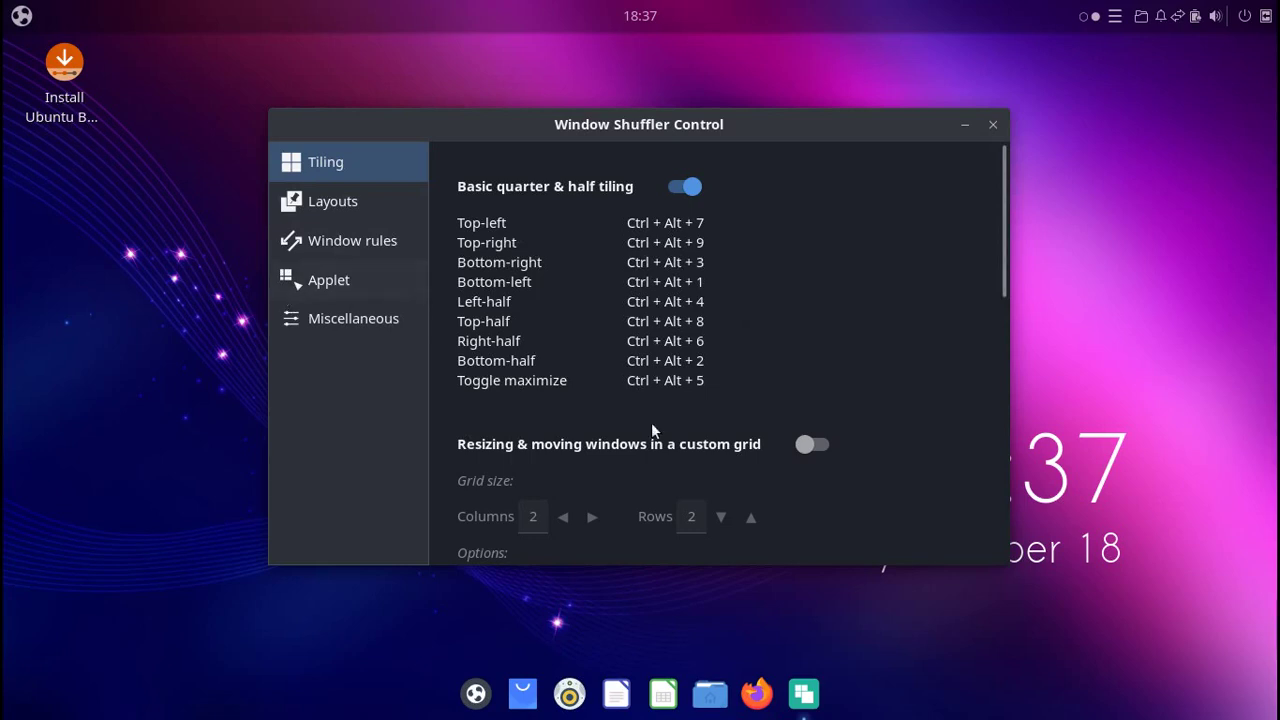
pyautogui.click(808, 444)
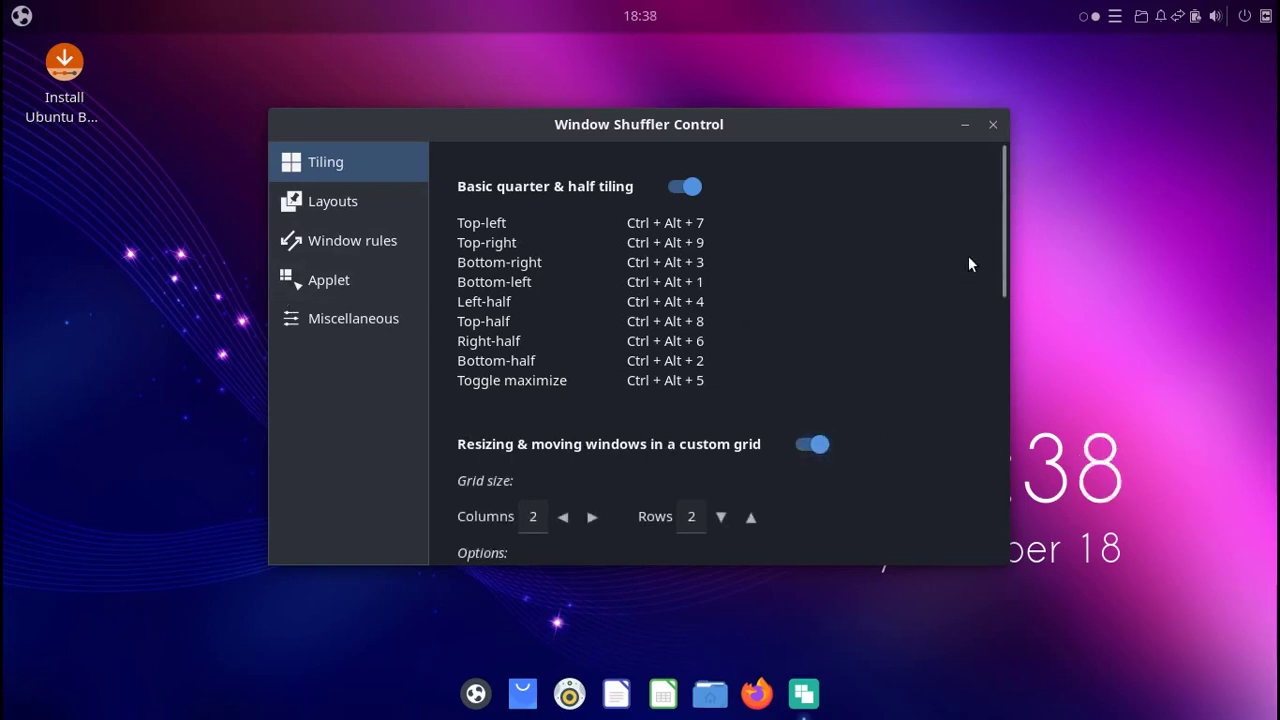
pyautogui.moveTo(1002, 260); pyautogui.dragTo(1009, 381)
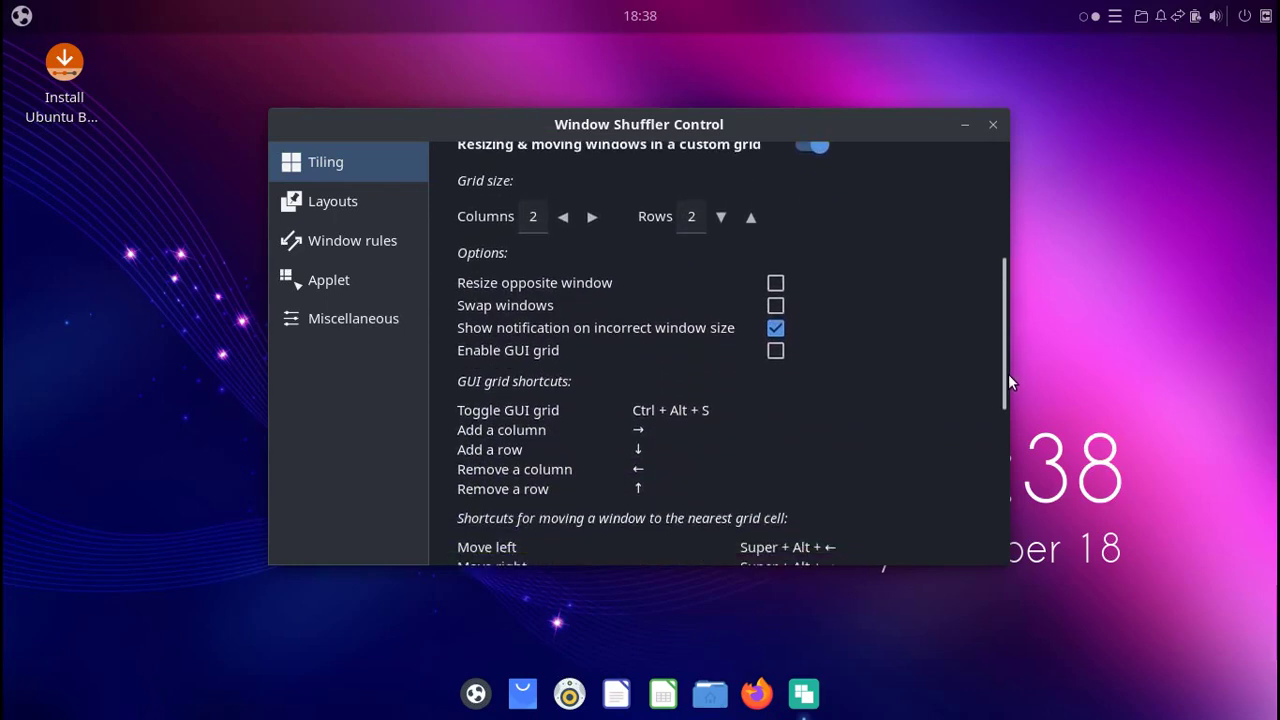
pyautogui.click(775, 356)
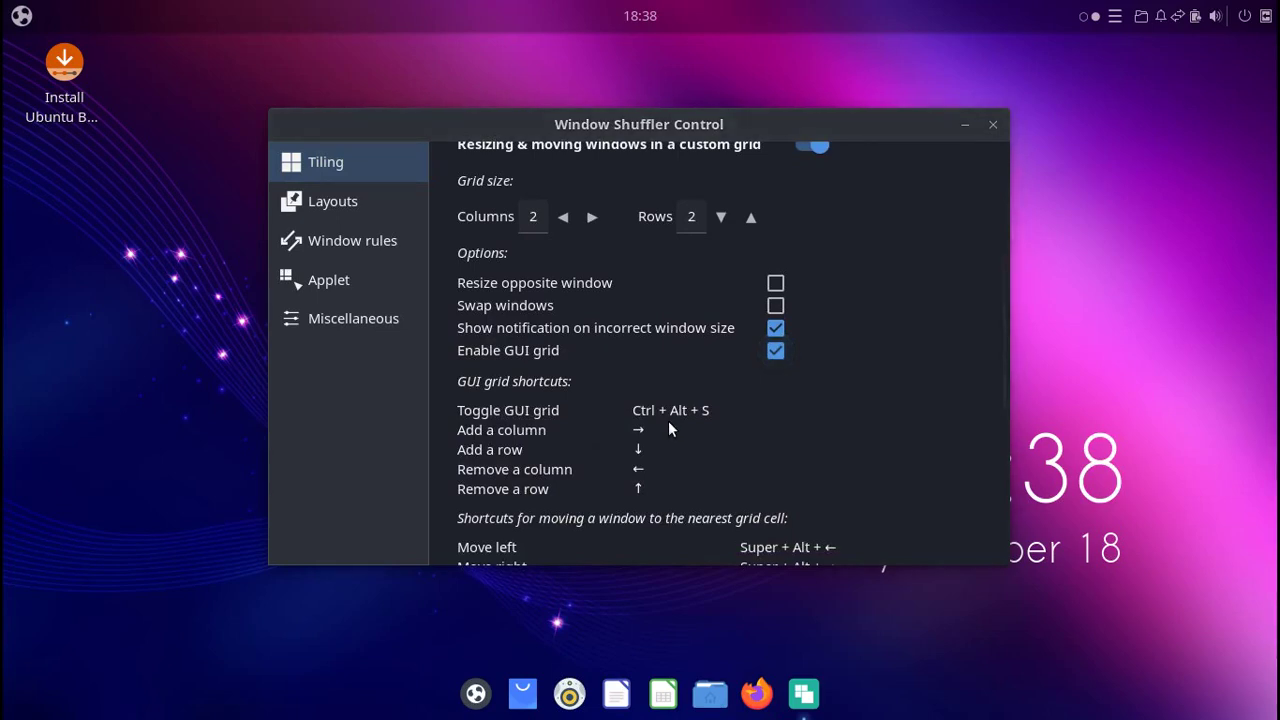
pyautogui.hotkey('ctrl', 'alt', 's')
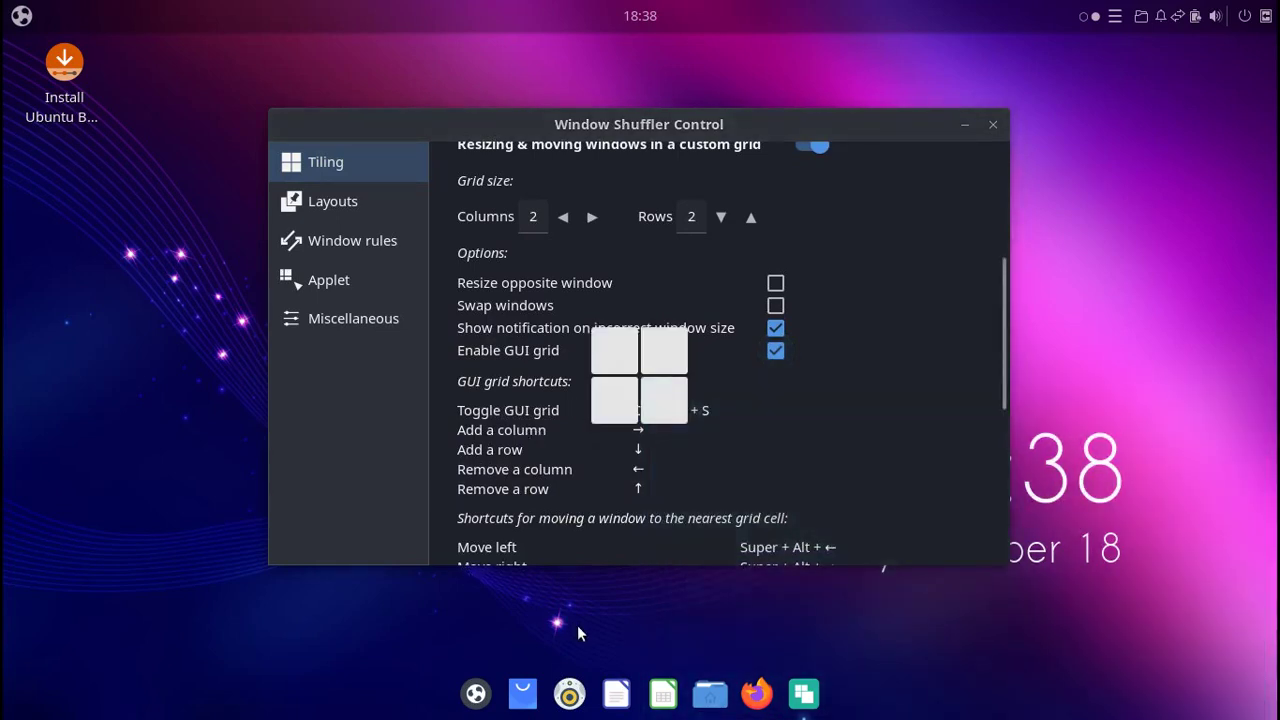
# Search the applications for "te" and open the Tilix terminal.
pyautogui.press('super')
pyautogui.write('t')
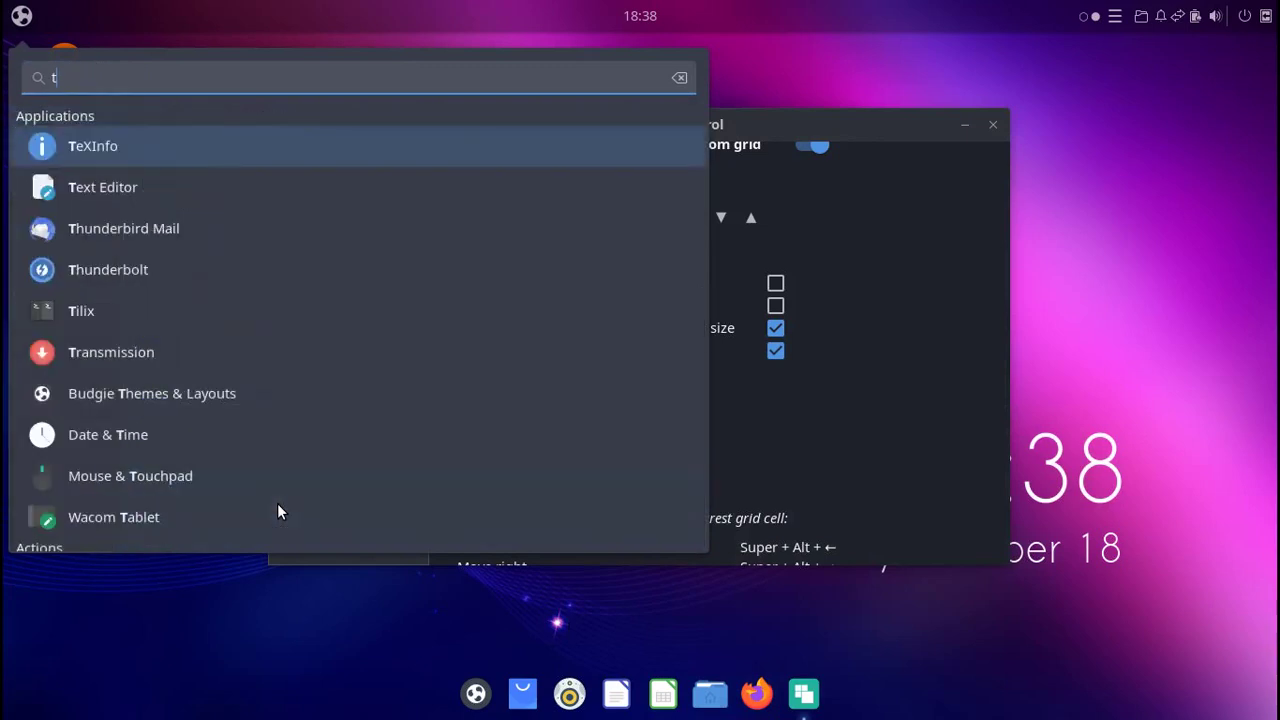
pyautogui.write('c;')
pyautogui.press('BackSpace')
pyautogui.press('BackSpace')
pyautogui.write('e')
pyautogui.click(243, 131)
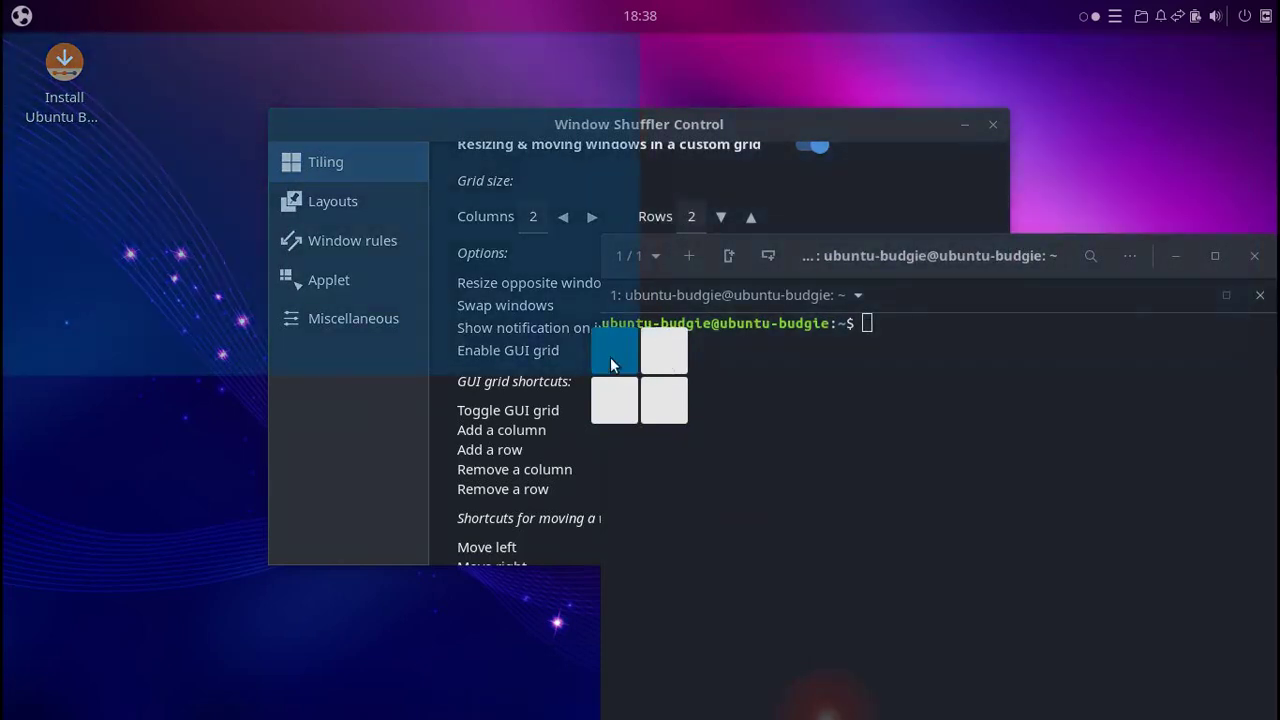
# Use the GUI grid to place Window Shuffler Control in the top-left cell and move the terminal through top-left and top-right to bottom-right.
pyautogui.click(611, 359)
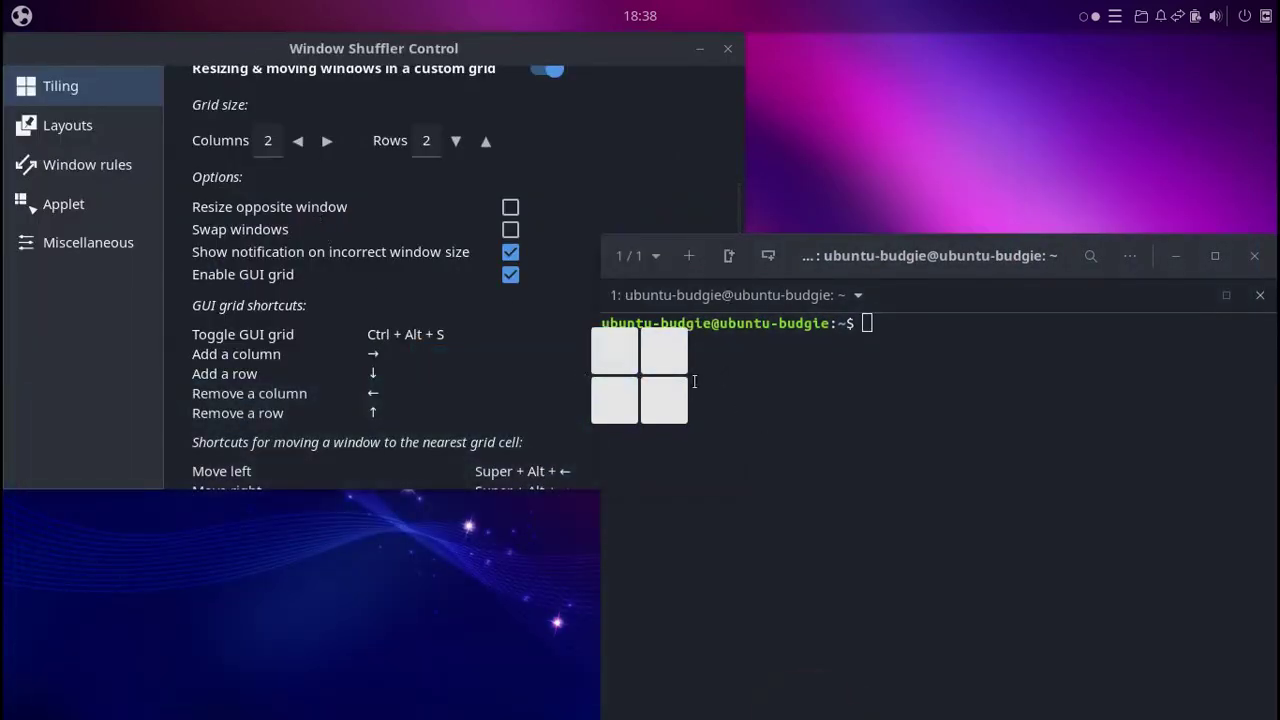
pyautogui.click(626, 355)
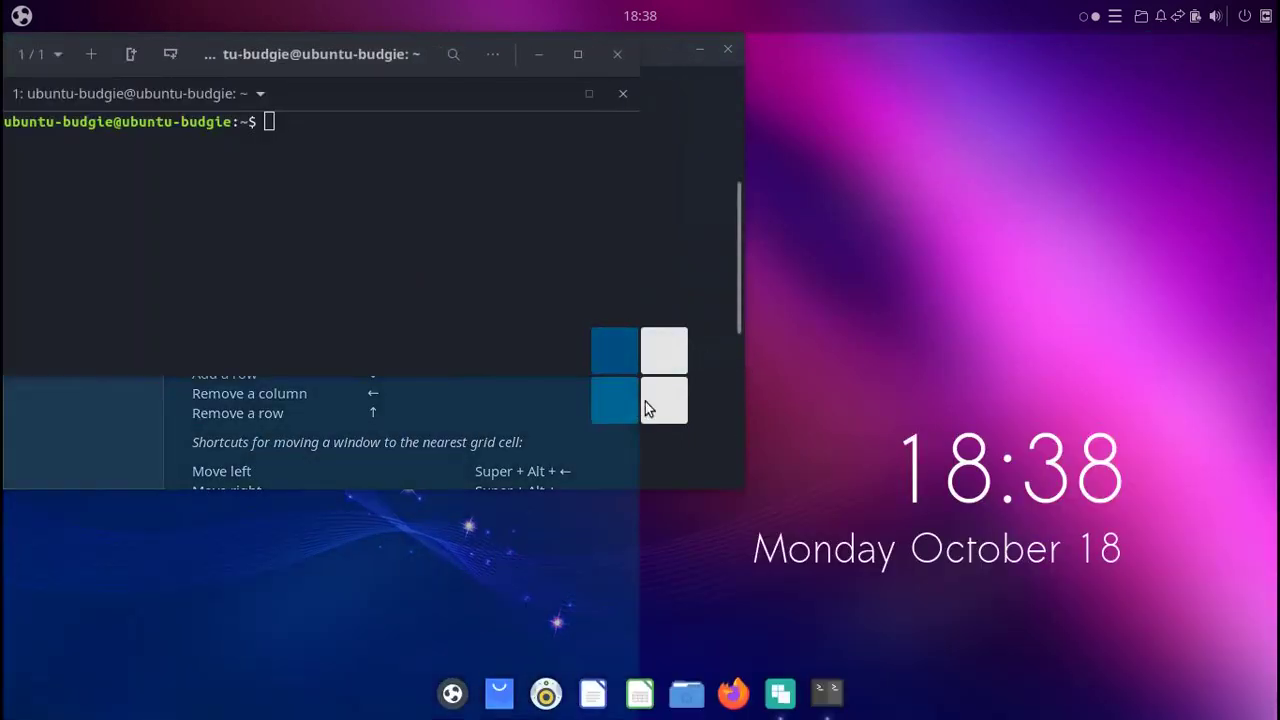
pyautogui.click(664, 350)
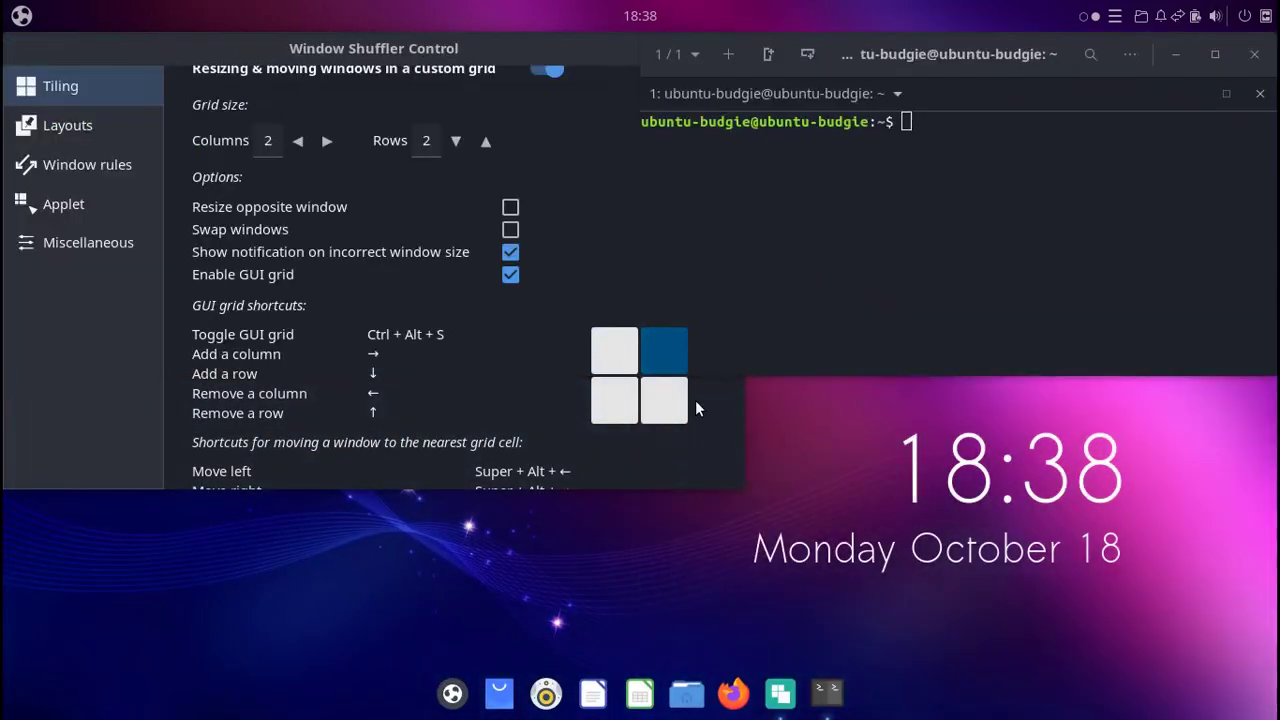
pyautogui.click(652, 405)
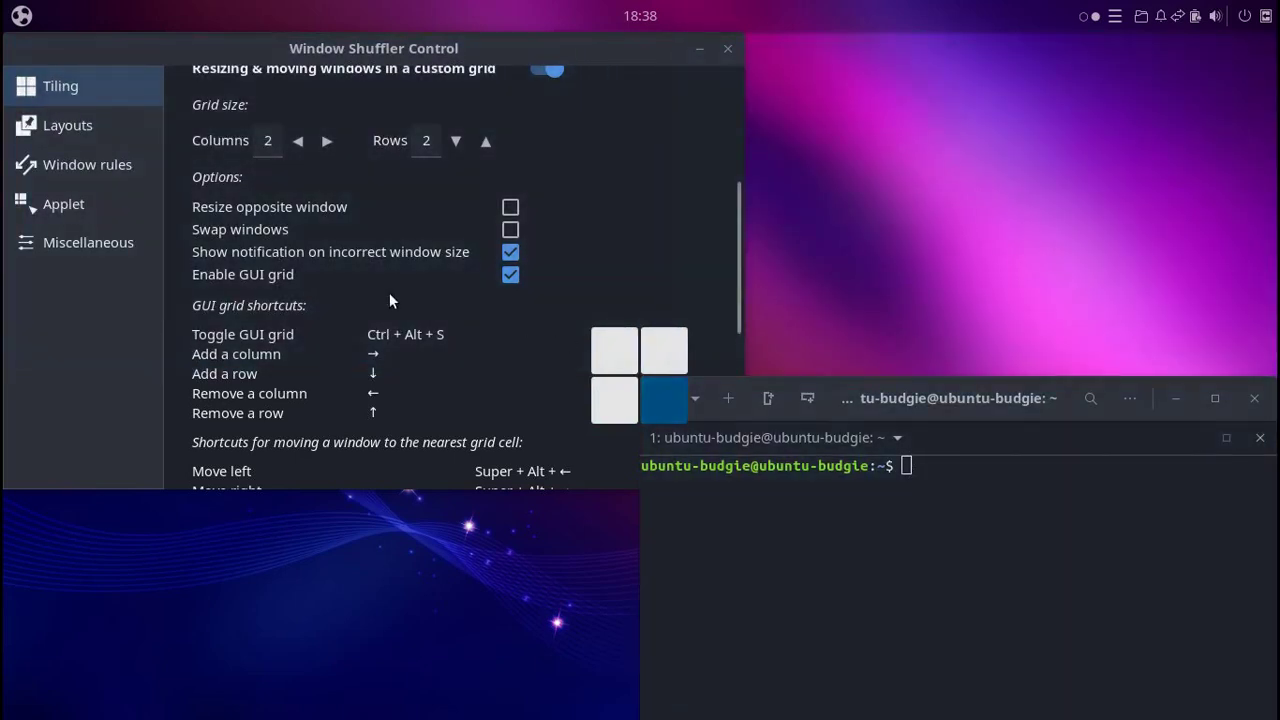
# Hide the grid by turning the GUI grid option off and on again, and review the window moving and resizing shortcuts.
pyautogui.click(510, 275)
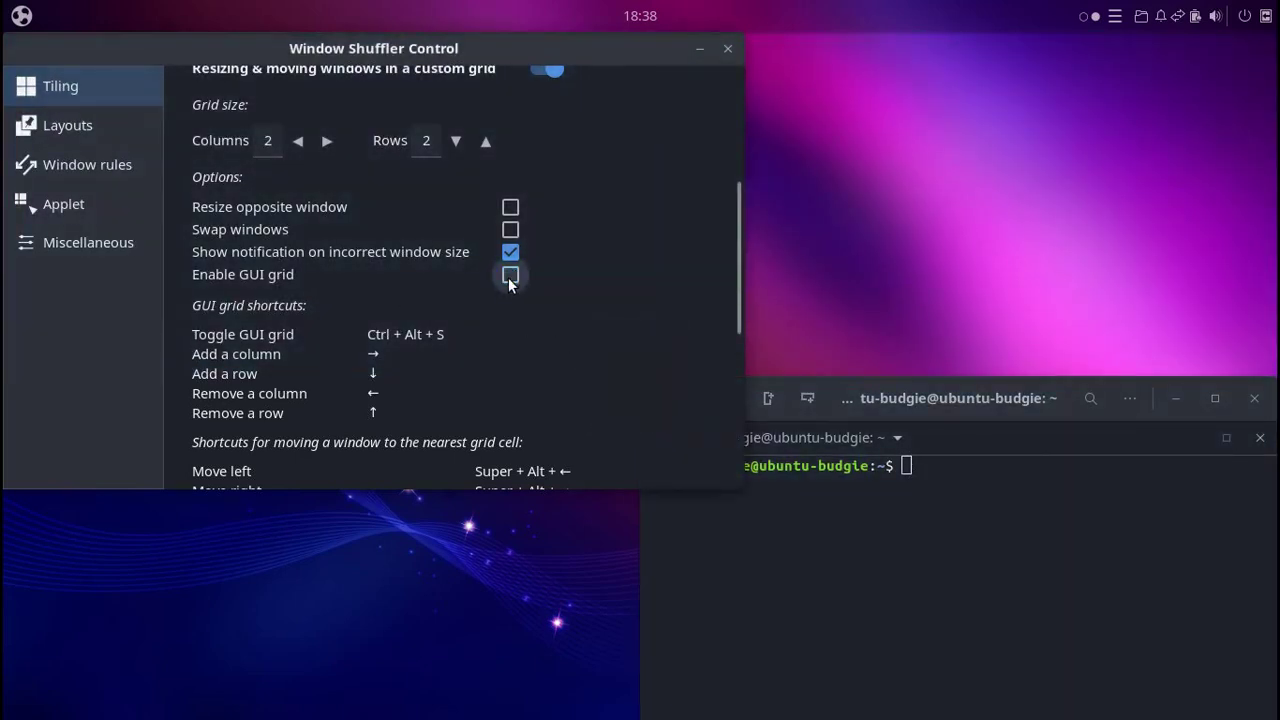
pyautogui.click(511, 282)
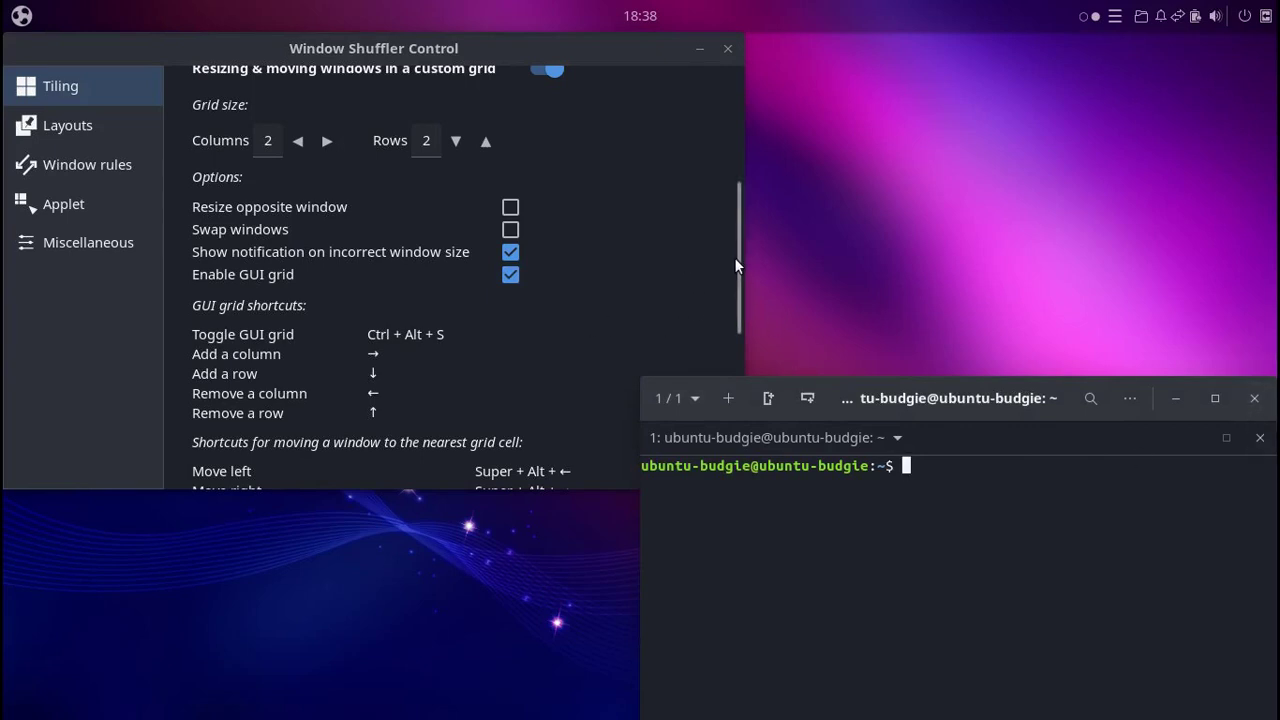
pyautogui.moveTo(740, 269); pyautogui.dragTo(748, 400)
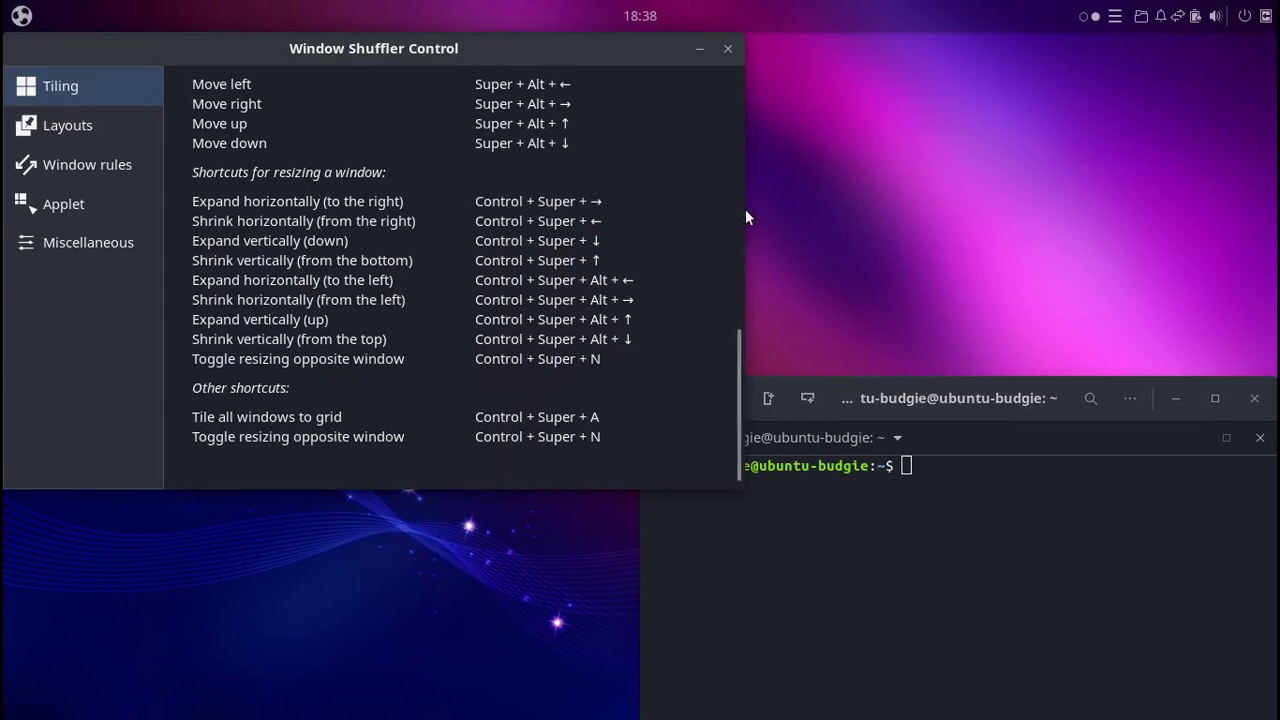
pyautogui.scroll(-1, 545, 380)
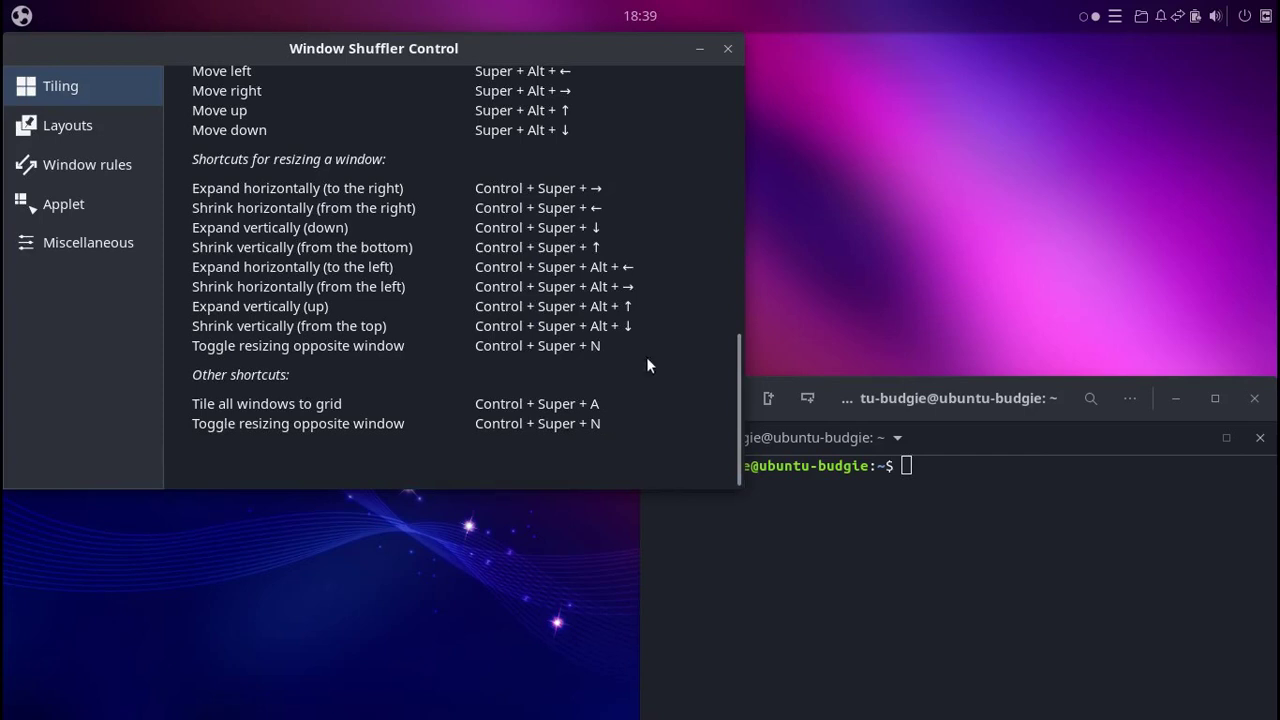
# Close the terminal and examine Window Shuffler Control's Layouts, Window rules, Applet and Miscellaneous settings before closing it.
pyautogui.click(1256, 399)
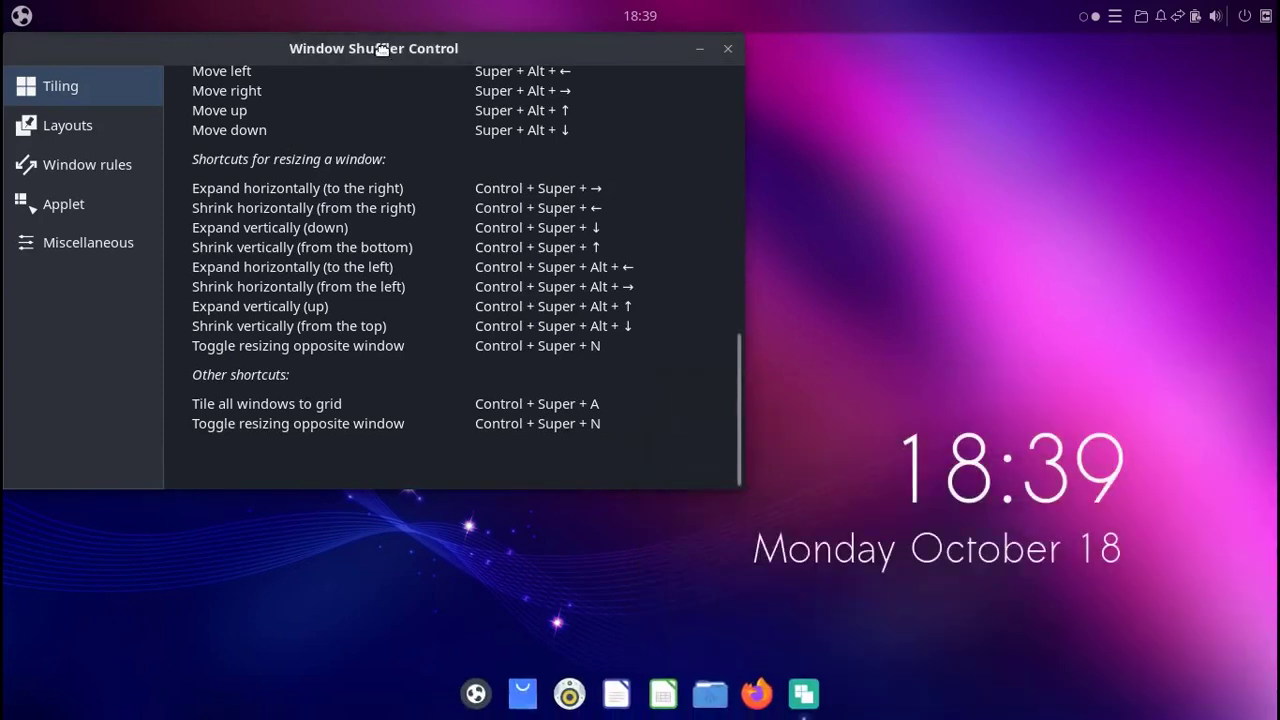
pyautogui.moveTo(381, 50); pyautogui.dragTo(634, 75)
pyautogui.click(345, 148)
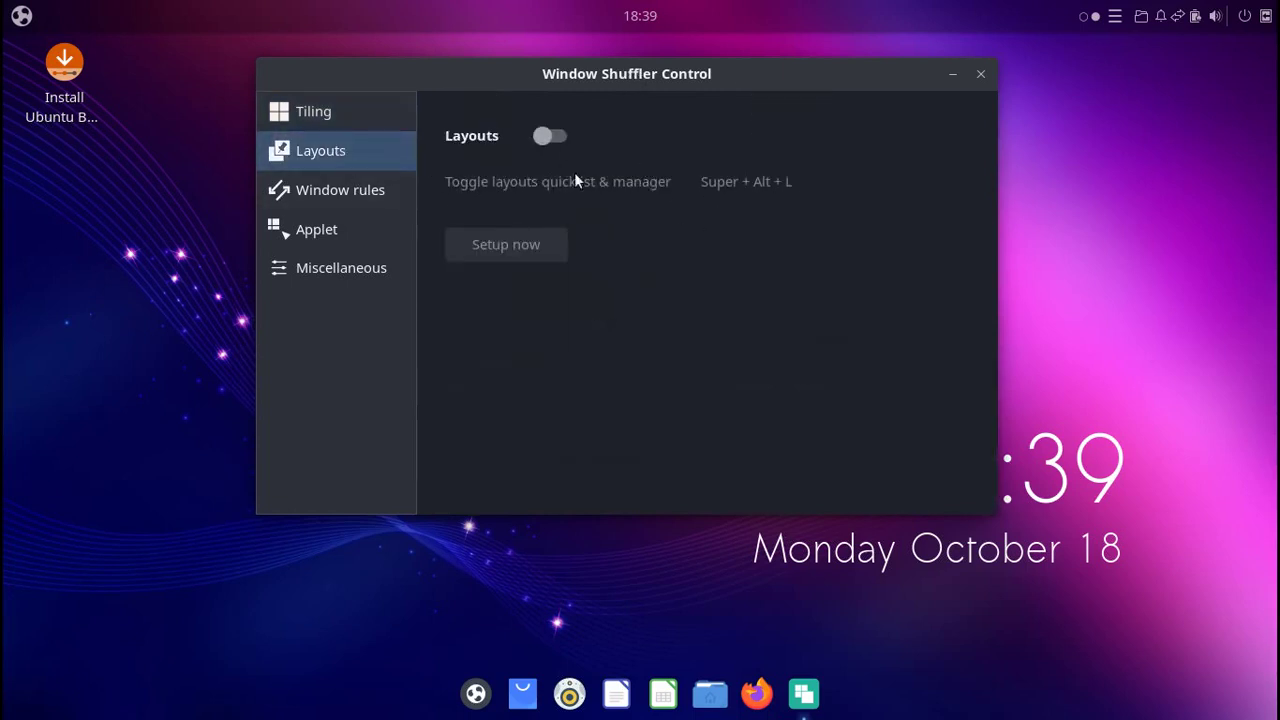
pyautogui.click(312, 190)
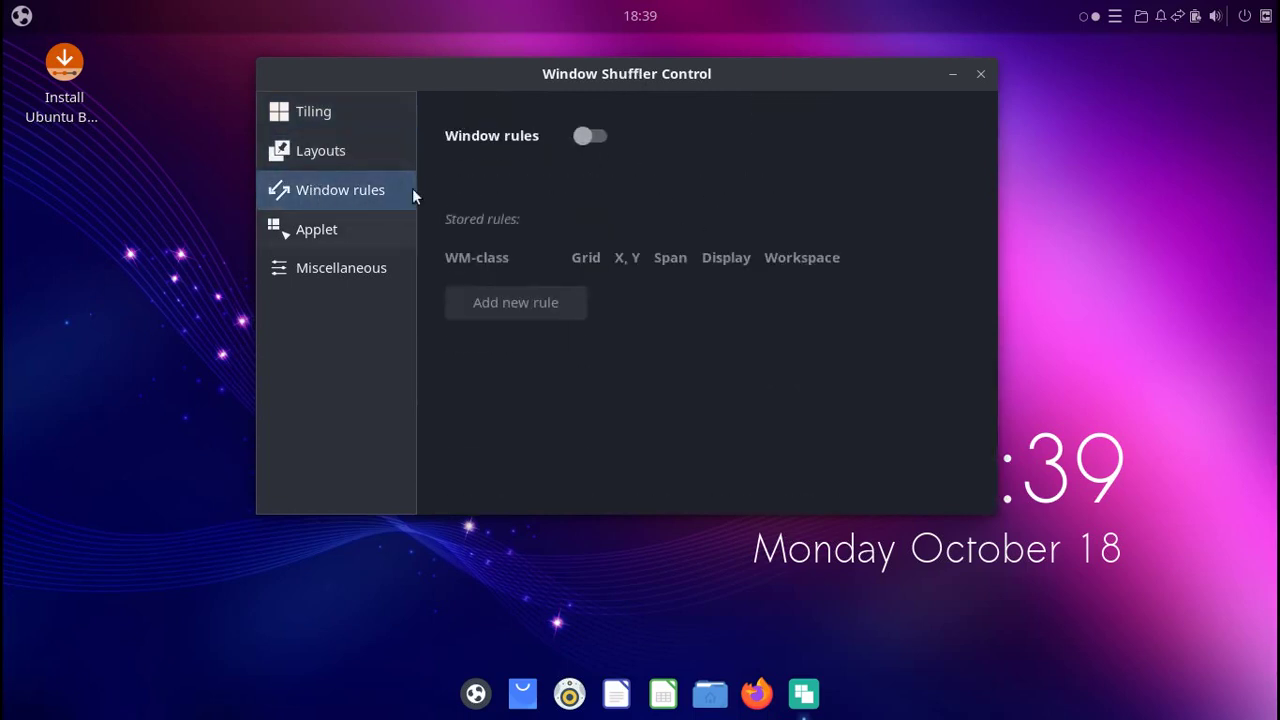
pyautogui.click(330, 229)
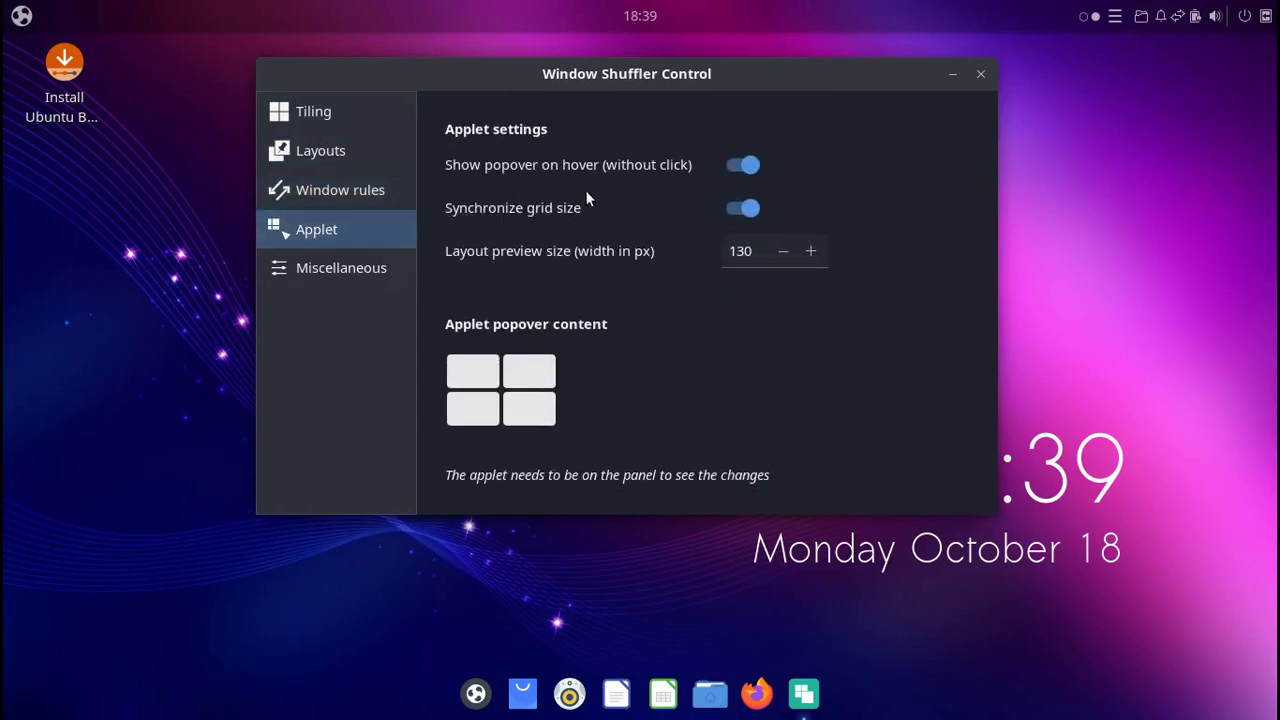
pyautogui.click(310, 265)
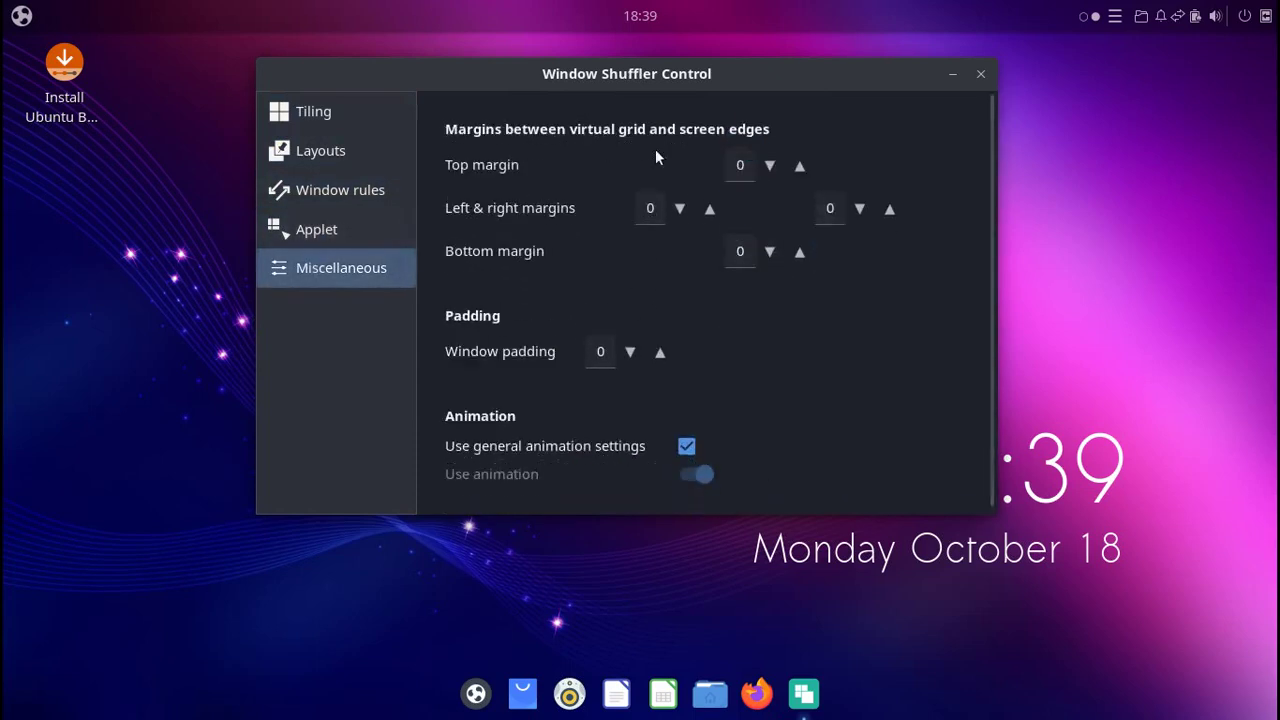
pyautogui.click(979, 76)
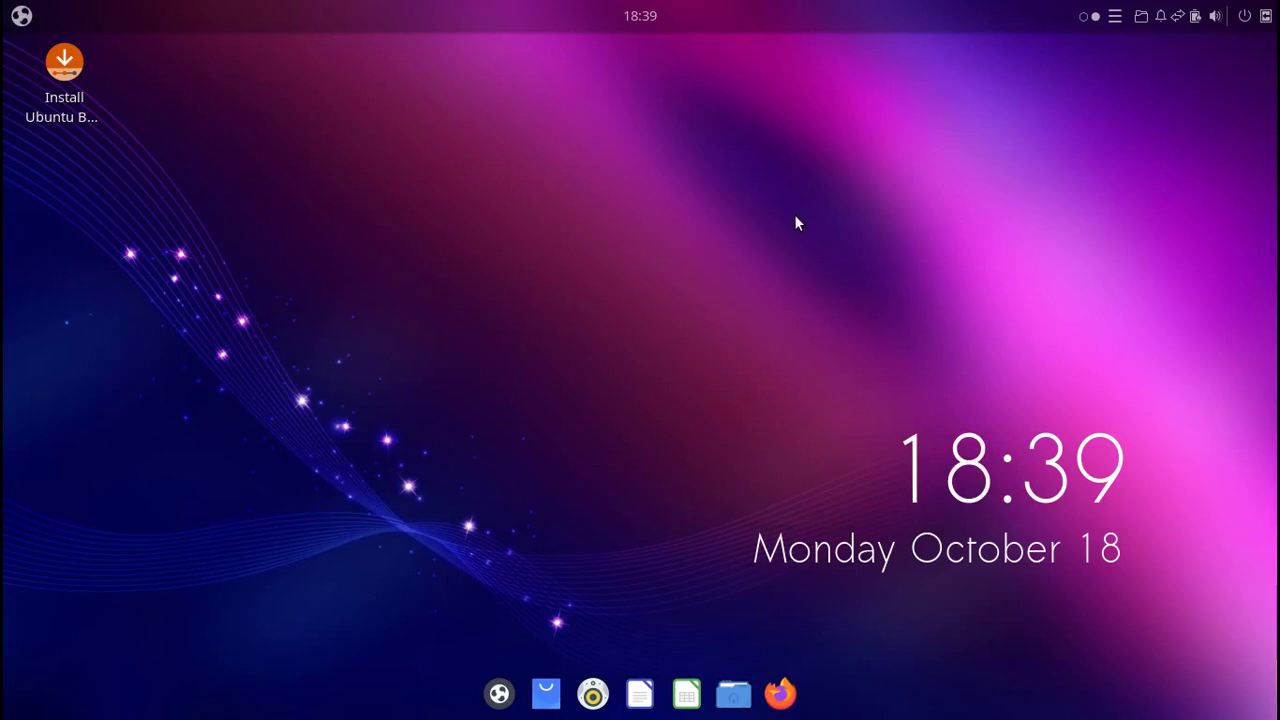
# Review the Games category in the applications menu, open 2048 to look at it, and close it.
pyautogui.click(21, 15)
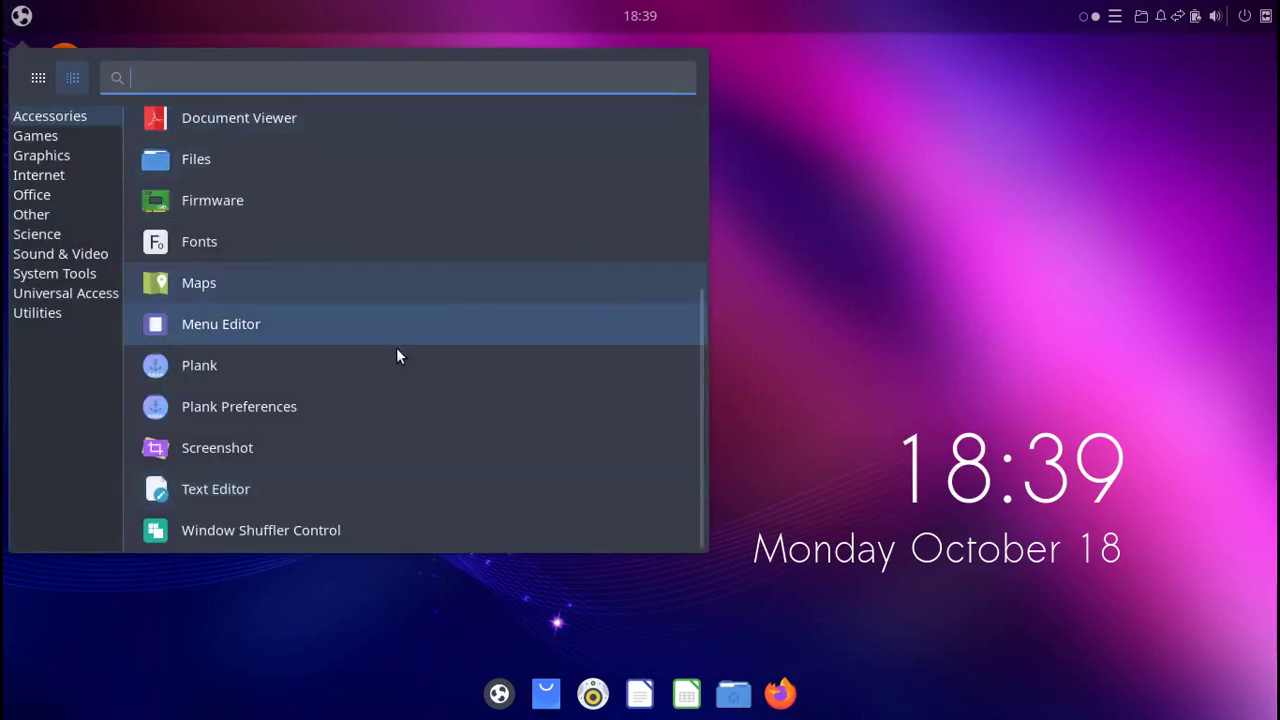
pyautogui.click(95, 136)
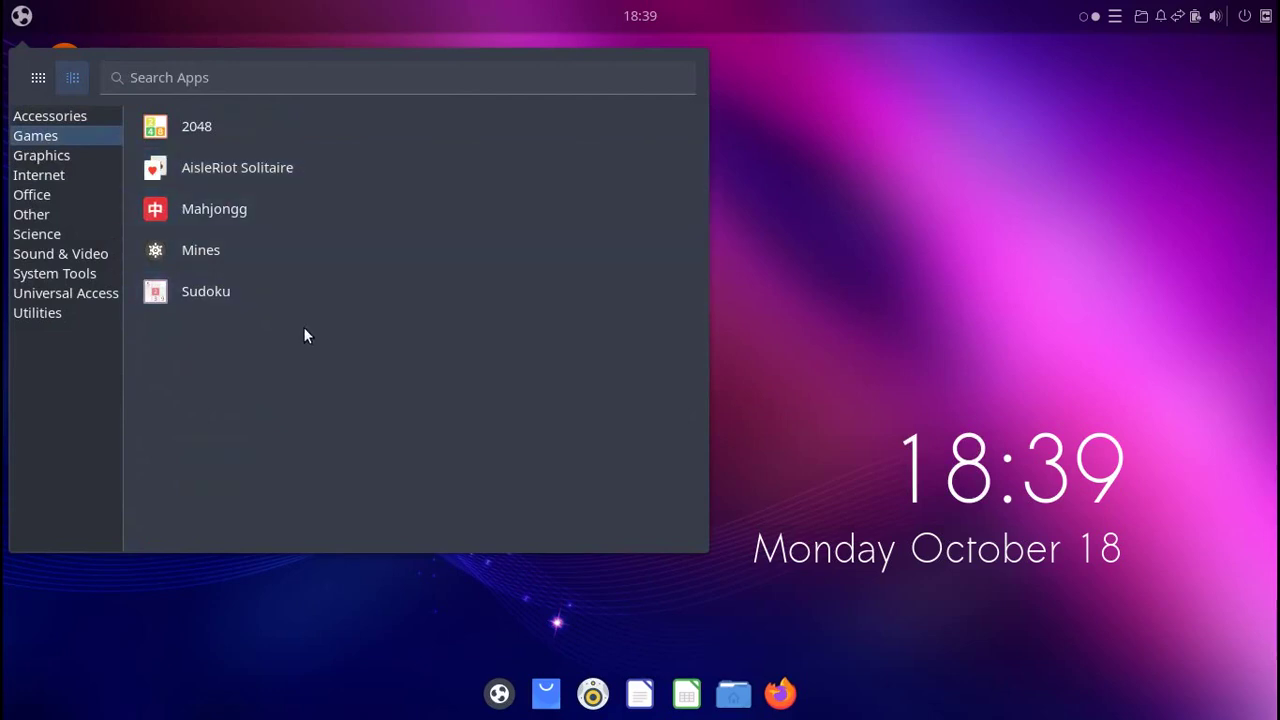
pyautogui.click(270, 130)
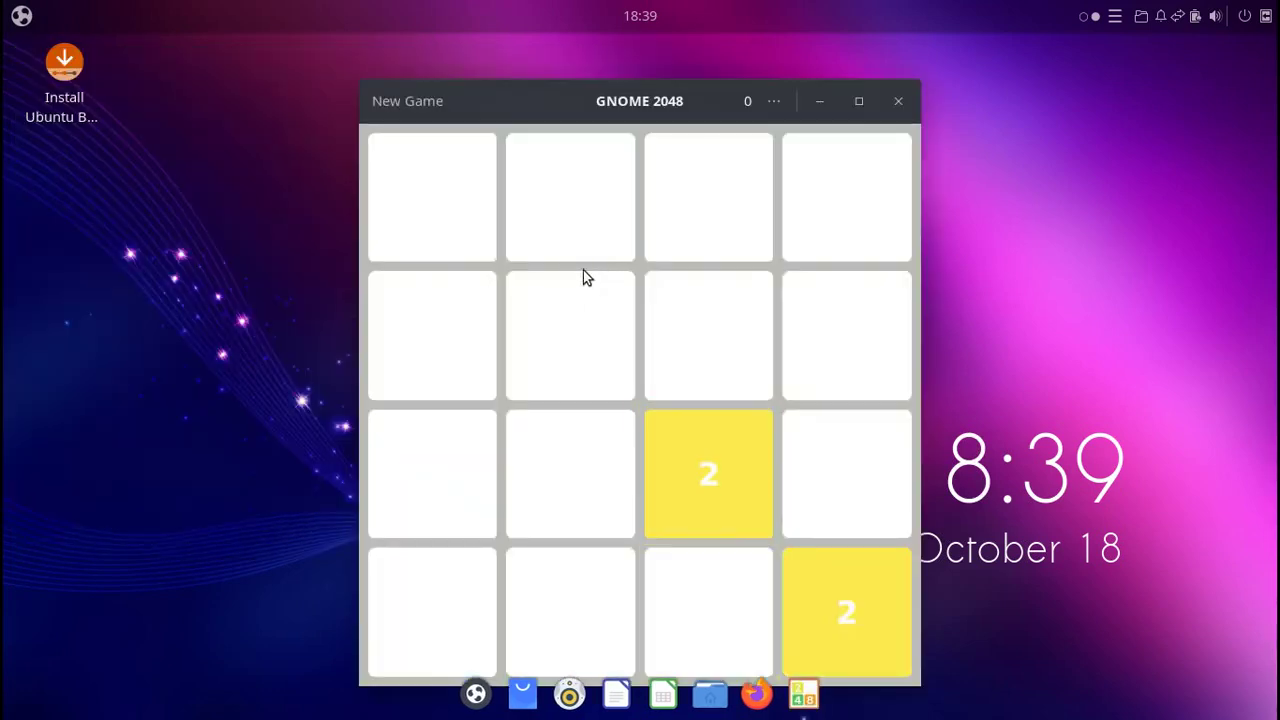
pyautogui.click(899, 101)
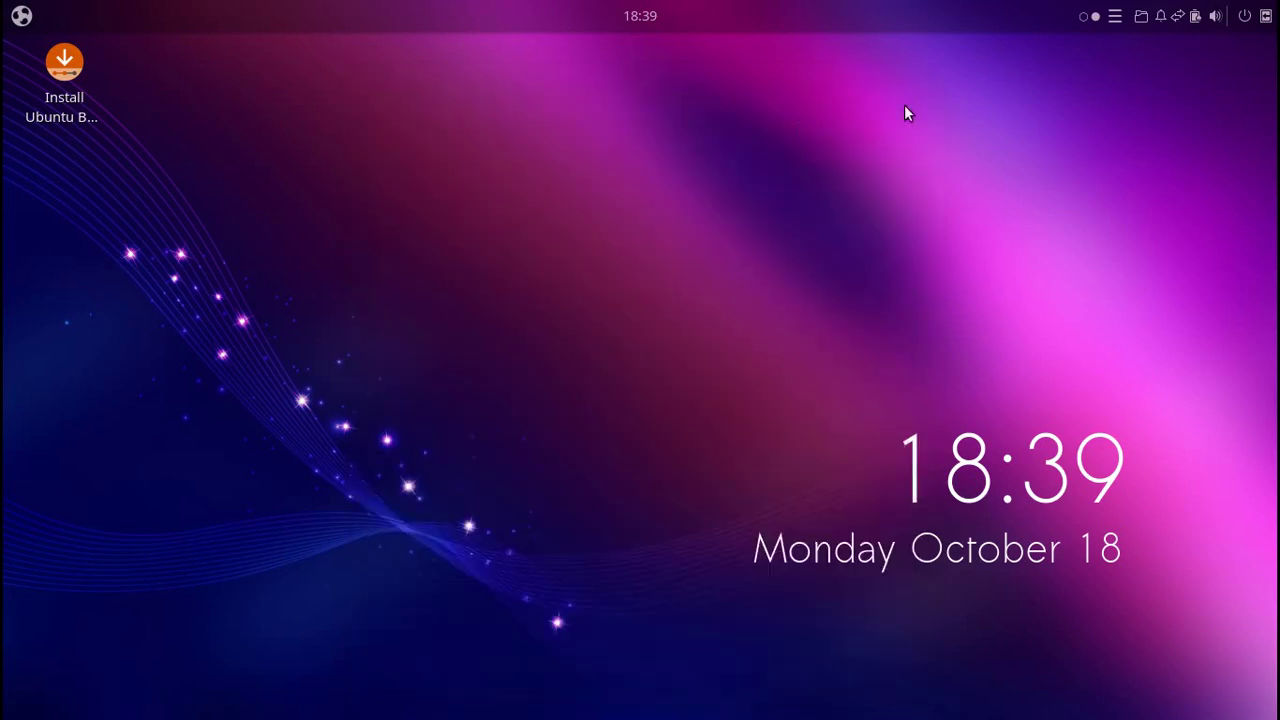
# Open Drawing from the Graphics category and decline reading what's new.
pyautogui.click(22, 16)
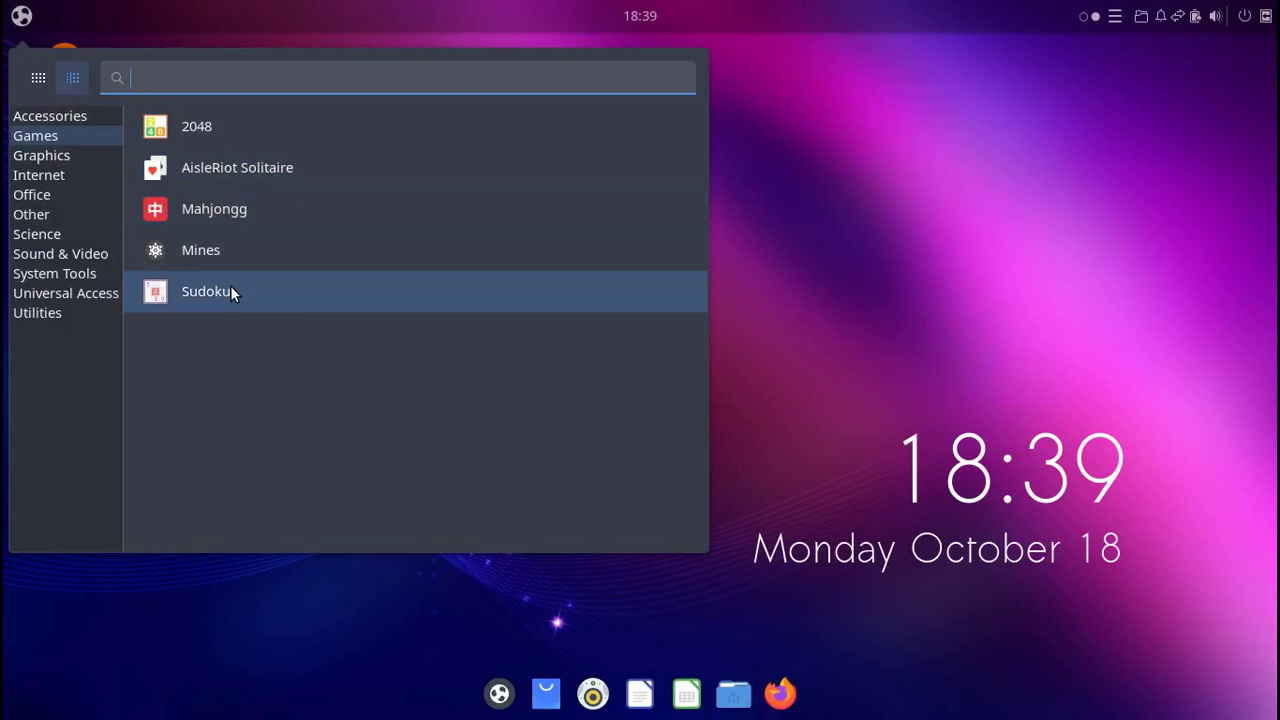
pyautogui.click(70, 152)
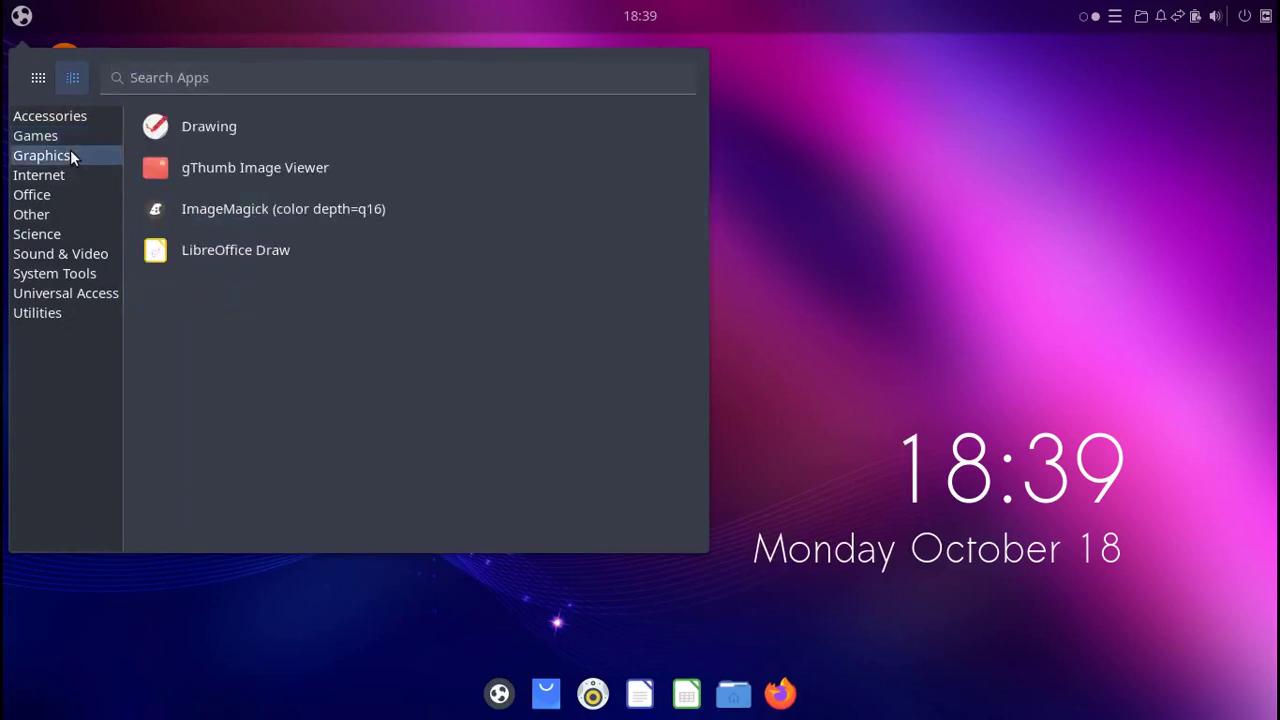
pyautogui.click(301, 124)
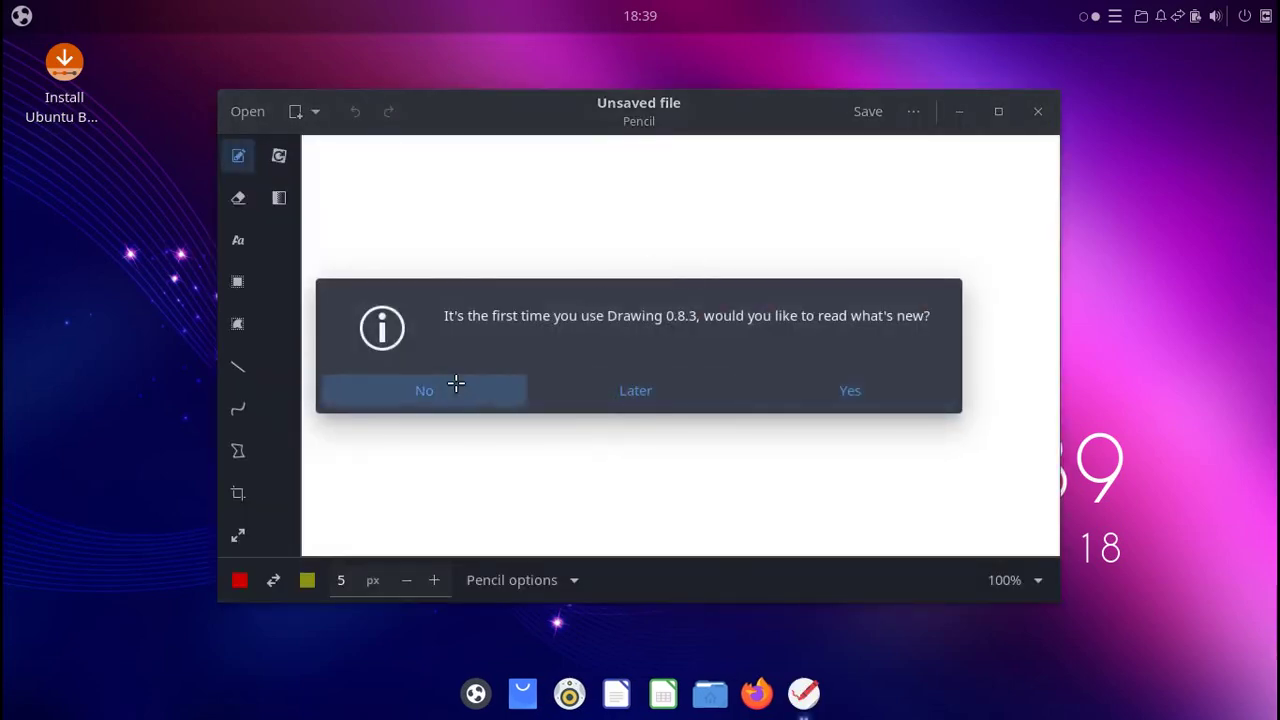
pyautogui.click(455, 389)
# Scribble a few freehand red pencil strokes on the canvas and close Drawing, discarding the picture.
pyautogui.moveTo(520, 373)
pyautogui.mouseDown()
pyautogui.moveTo(546, 252)
pyautogui.moveTo(1017, 376)
pyautogui.moveTo(986, 362)
pyautogui.mouseUp()
pyautogui.click(740, 272)
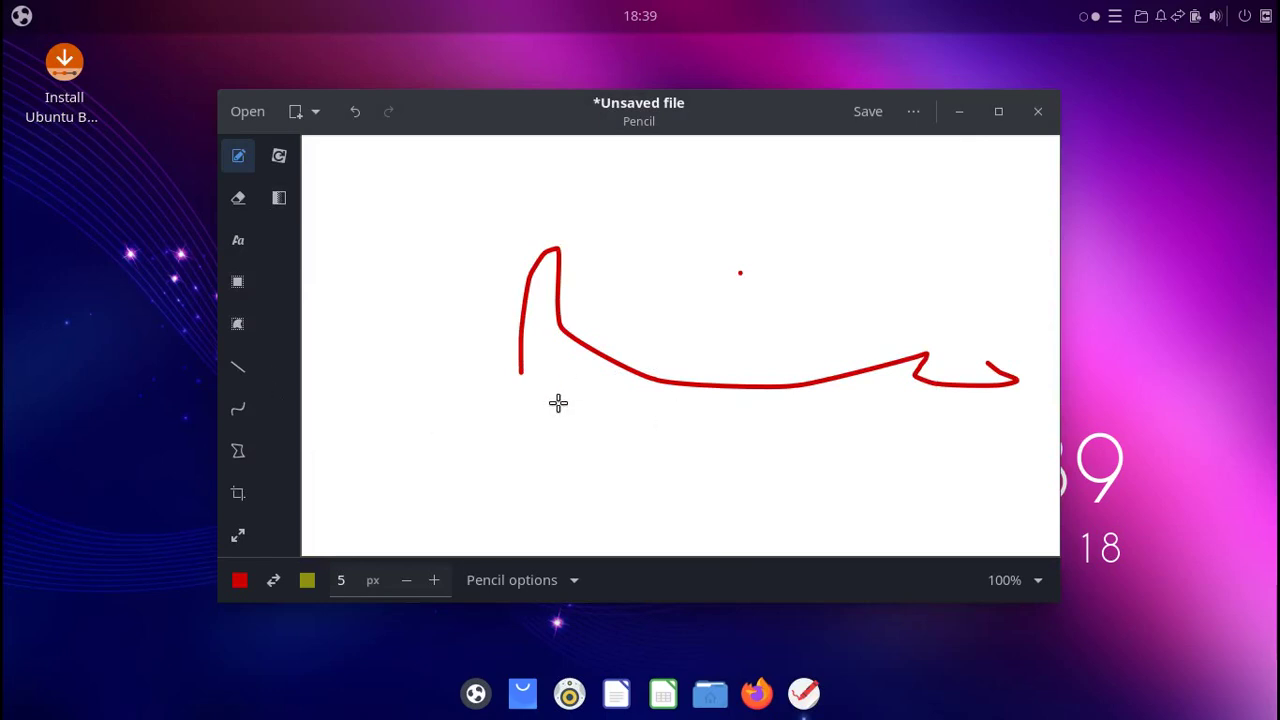
pyautogui.moveTo(571, 410); pyautogui.dragTo(860, 200)
pyautogui.click(1038, 113)
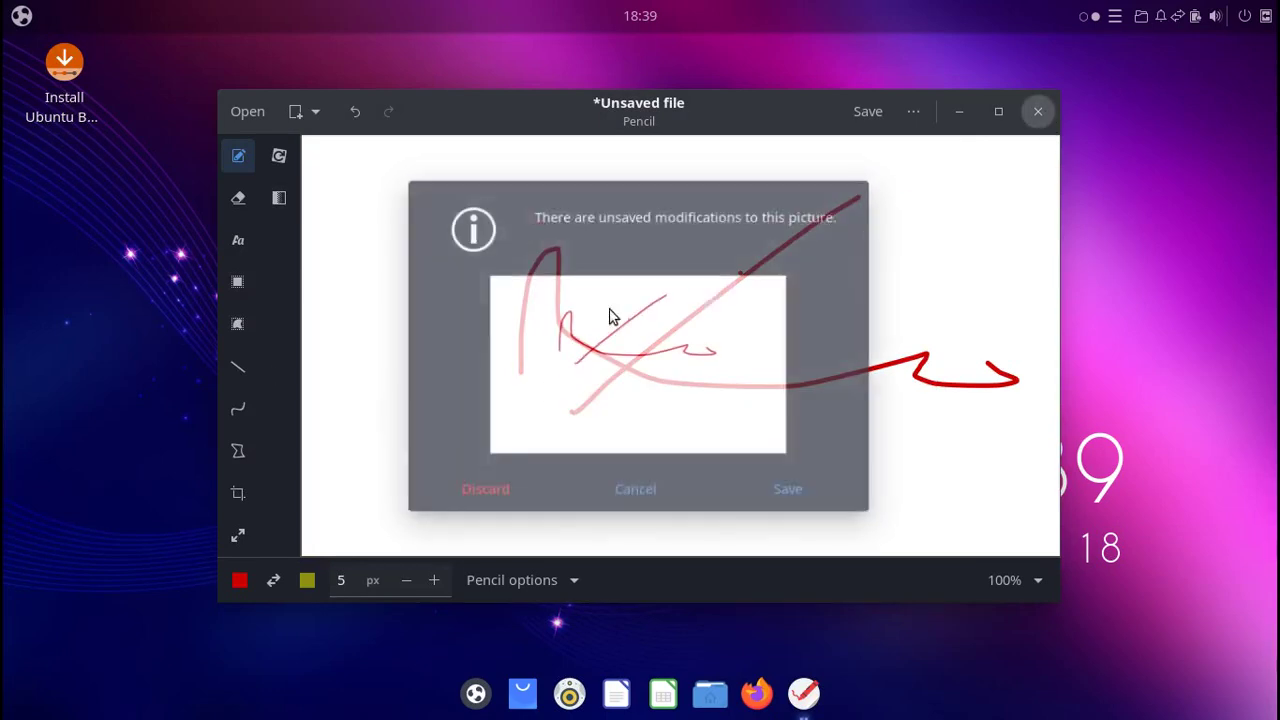
pyautogui.click(494, 480)
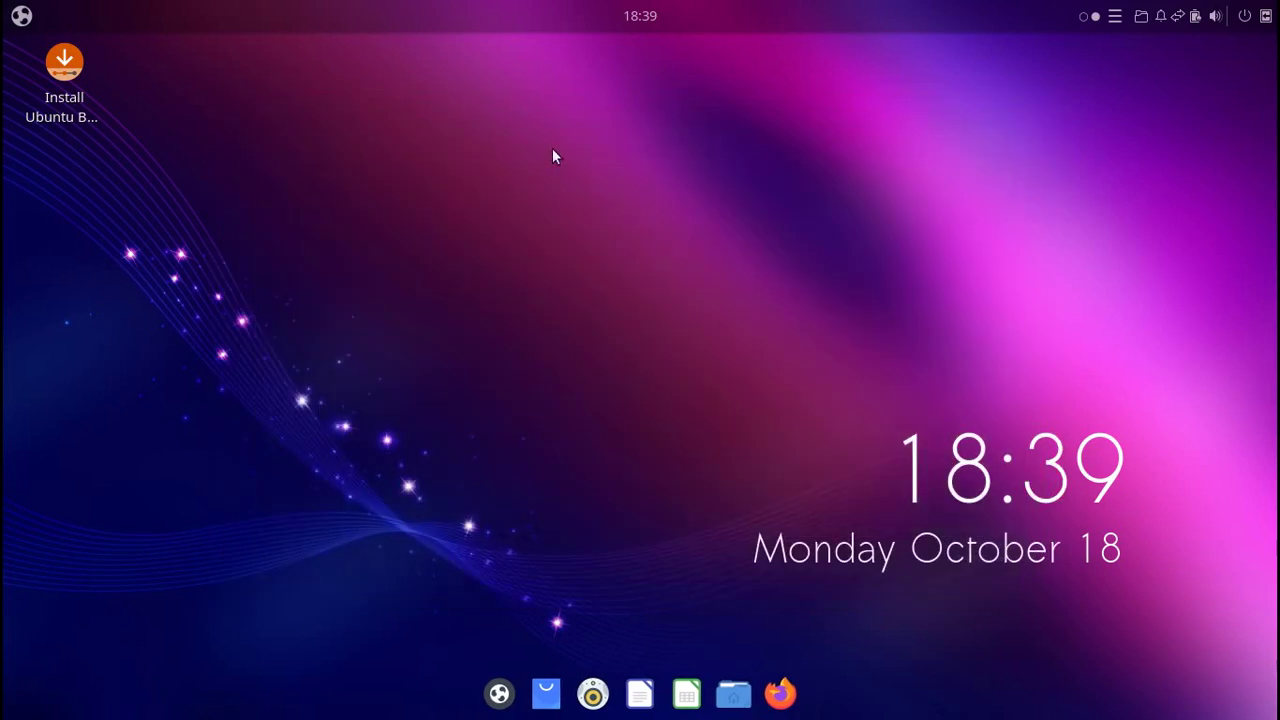
# Review the Graphics, Internet and Office applications, and open LibreOffice Writer, dismissing its tip of the day.
pyautogui.click(22, 16)
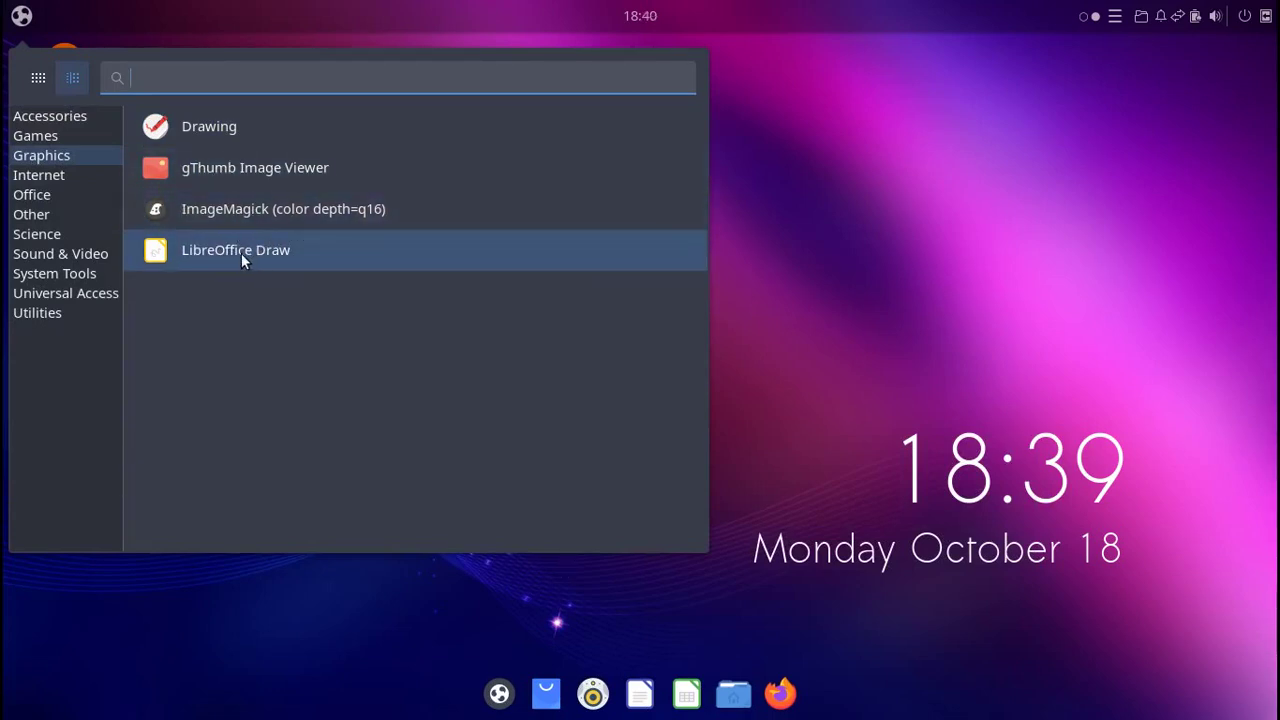
pyautogui.click(76, 179)
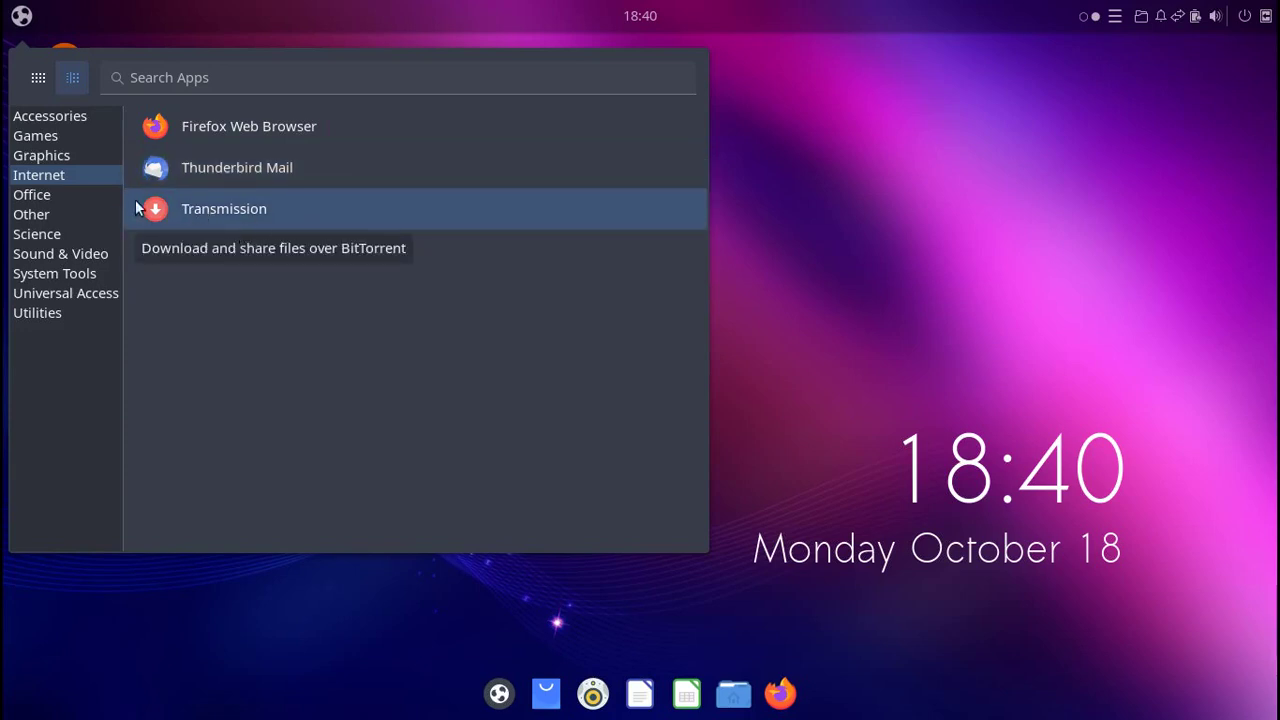
pyautogui.click(98, 198)
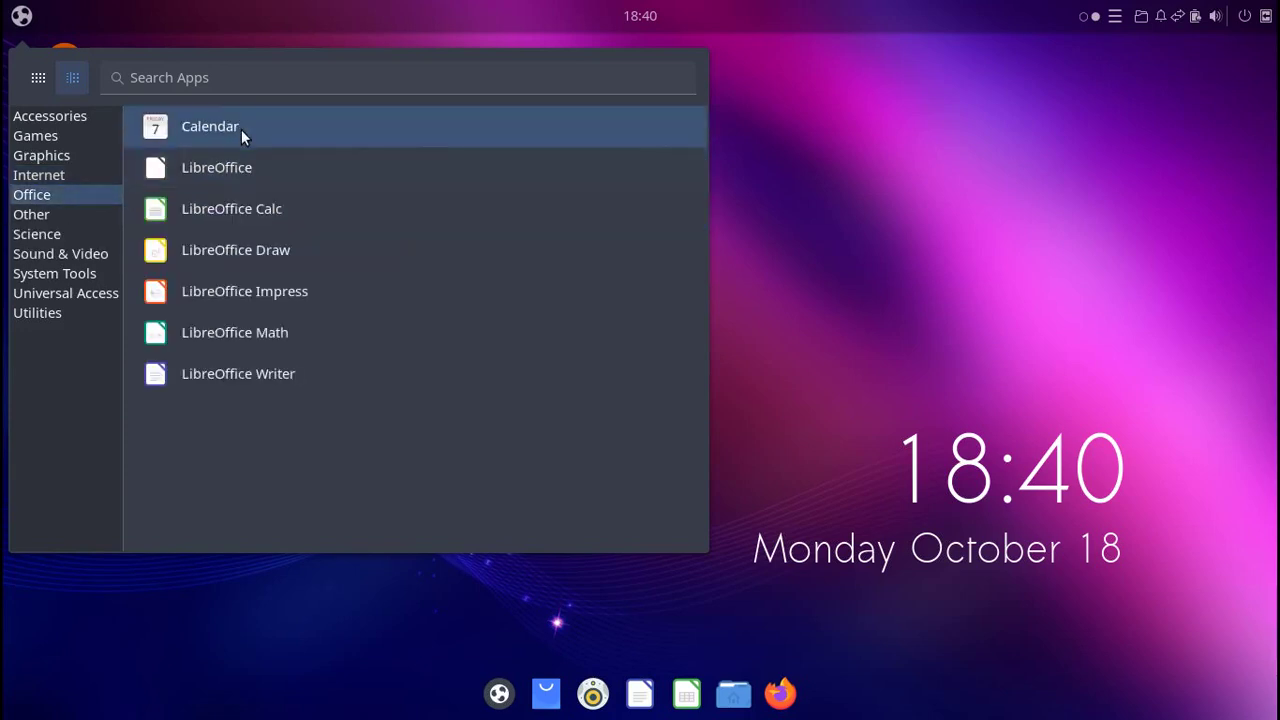
pyautogui.click(298, 376)
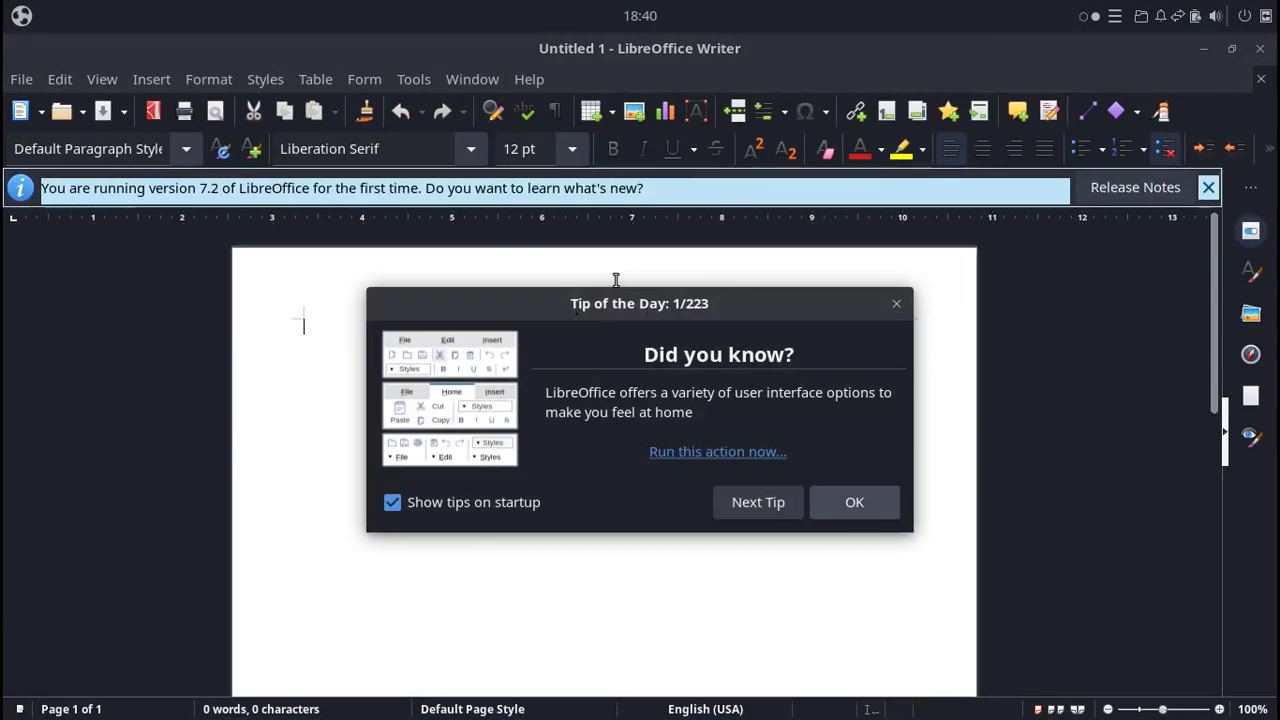
pyautogui.click(857, 507)
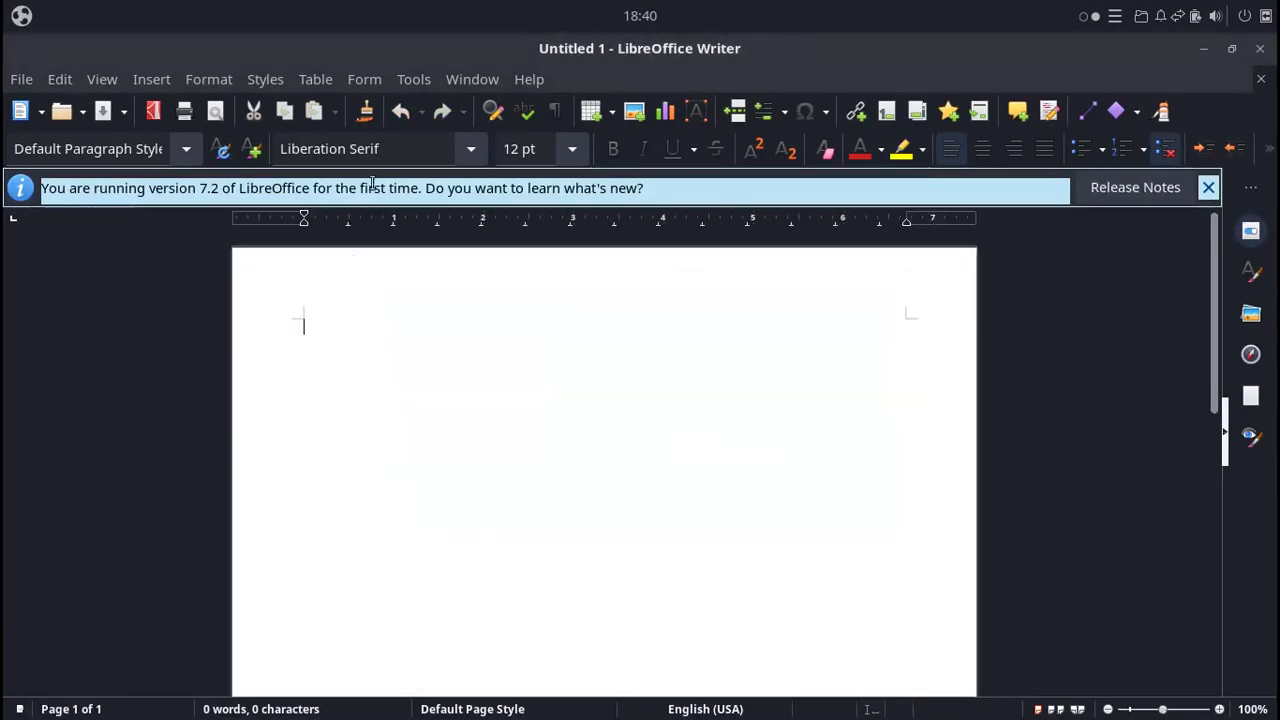
# Look through Writer's list of installed fonts down to the end without choosing one, and close Writer.
pyautogui.click(471, 149)
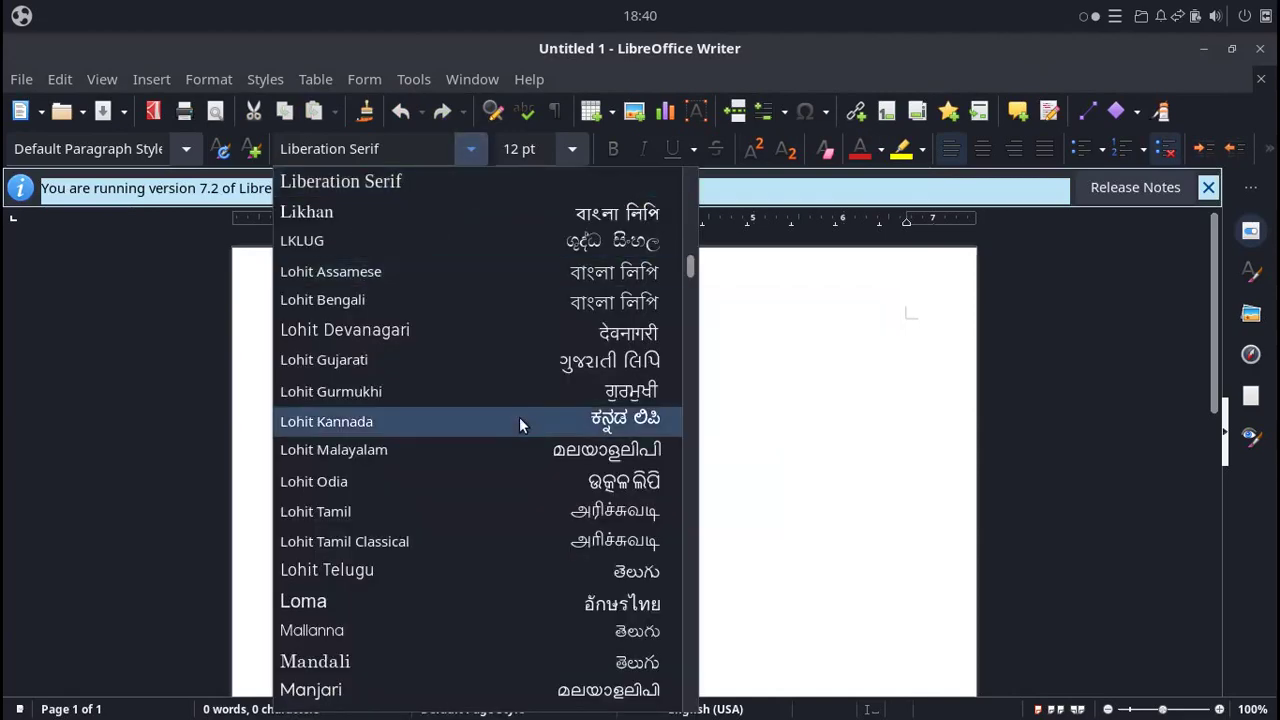
pyautogui.scroll(-4, 510, 420)
pyautogui.scroll(-18, 504, 415)
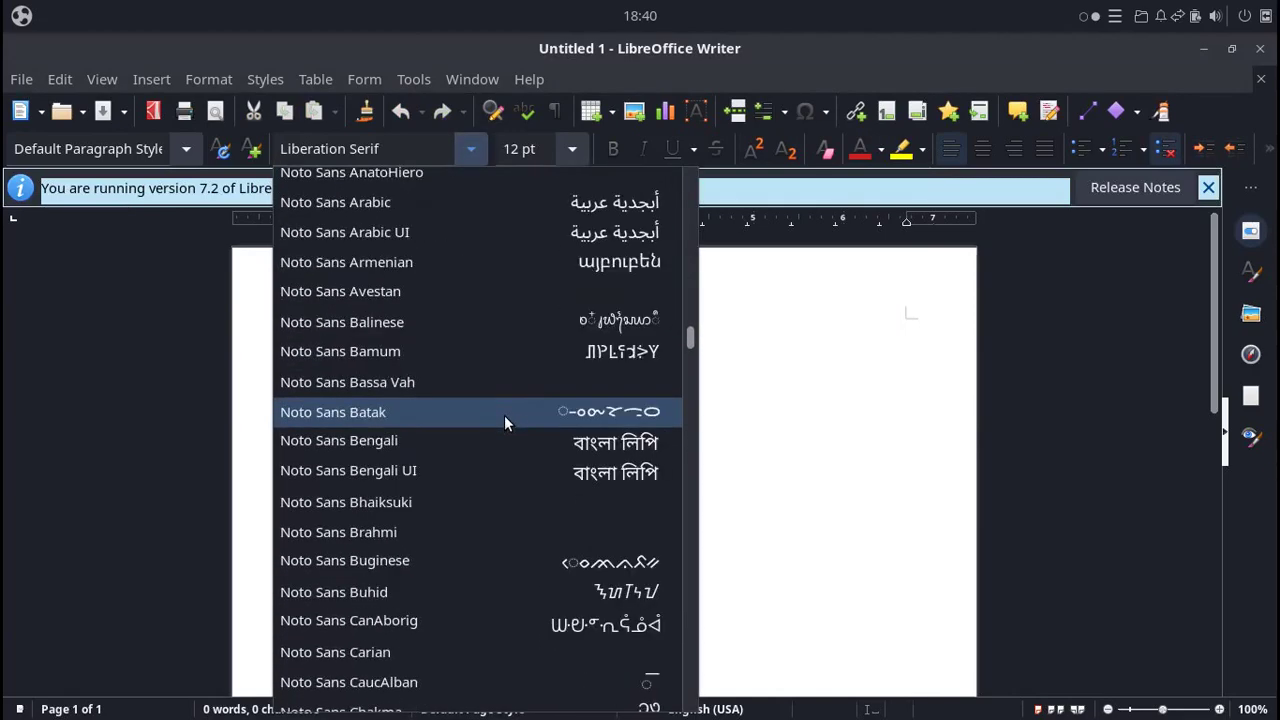
pyautogui.scroll(-8, 511, 428)
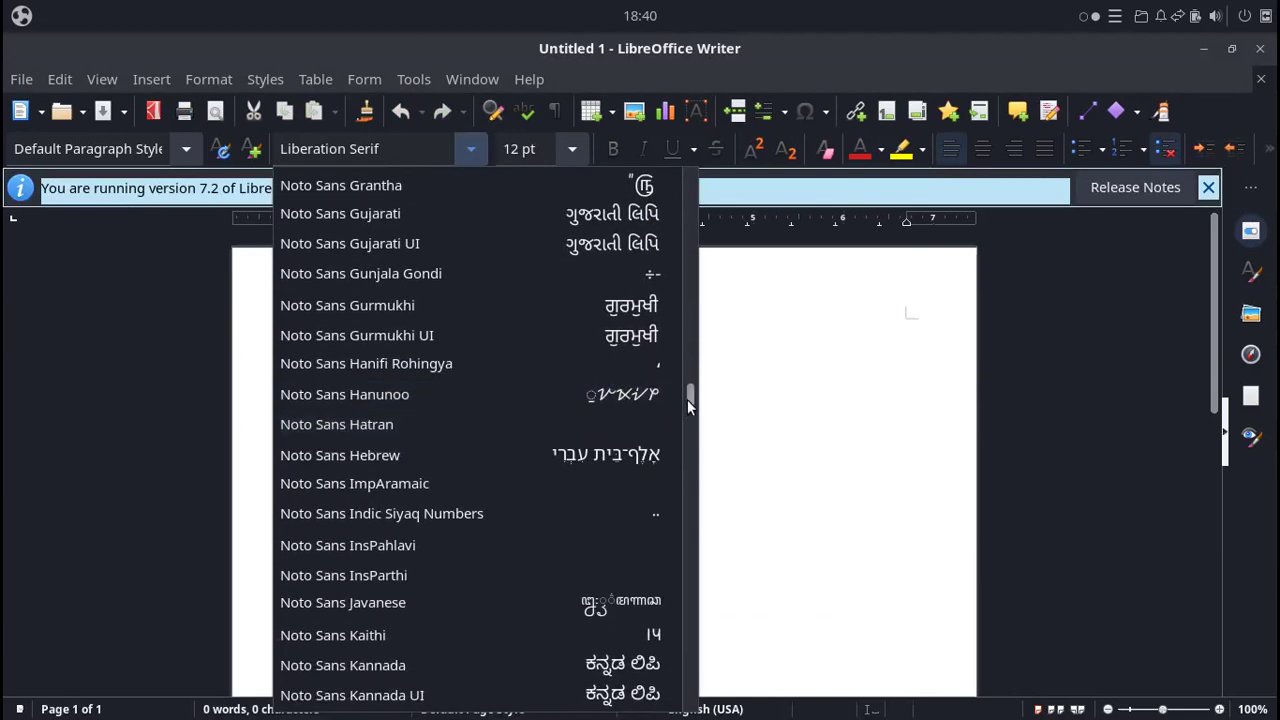
pyautogui.moveTo(689, 392); pyautogui.dragTo(701, 443)
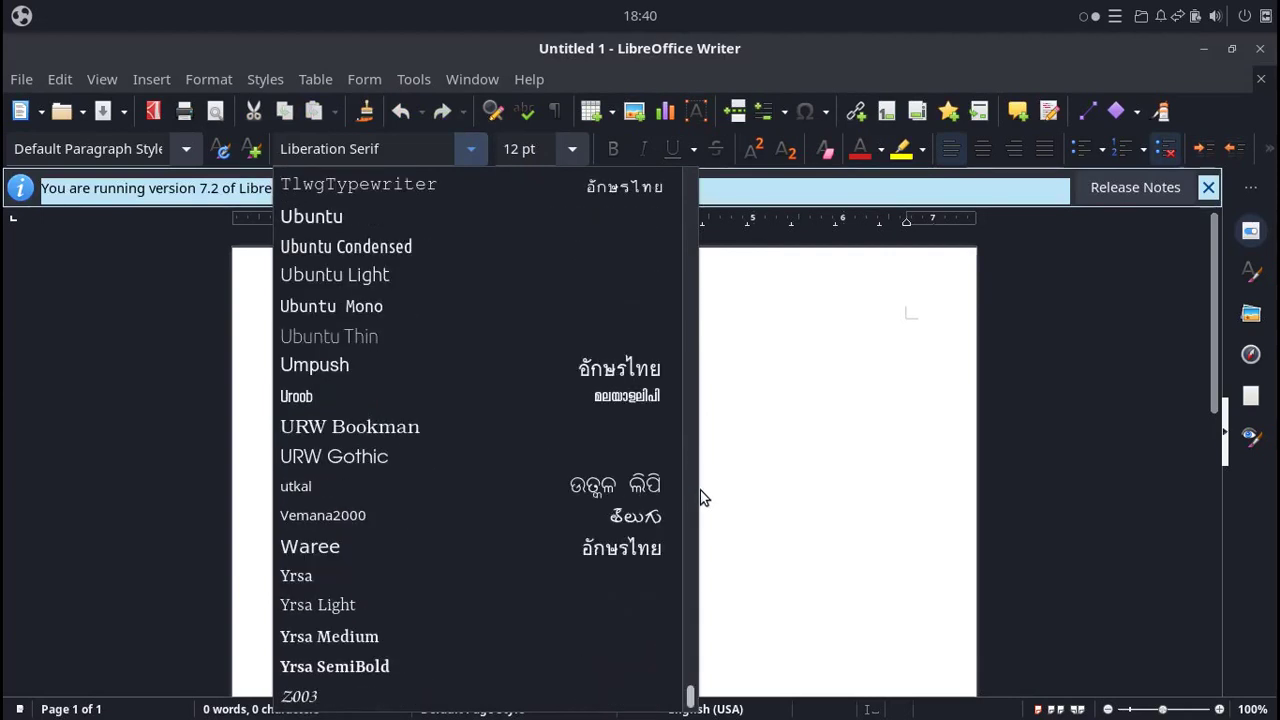
pyautogui.click(771, 491)
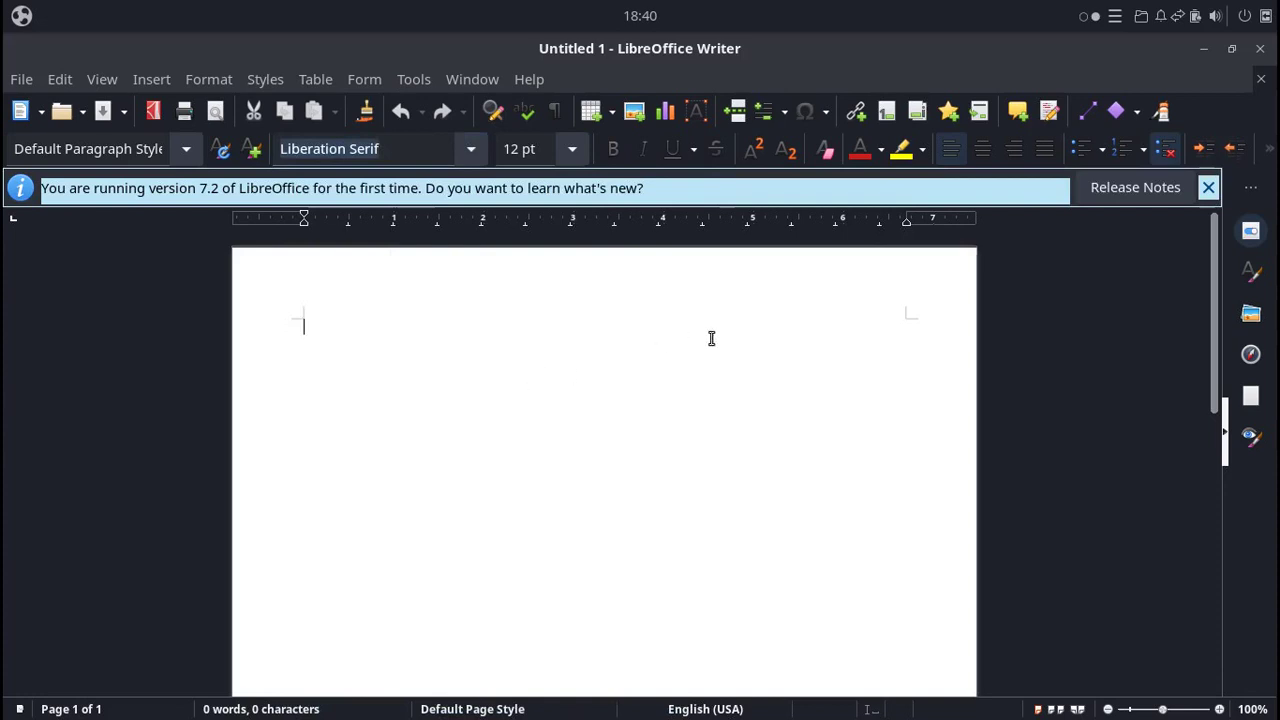
pyautogui.click(1260, 48)
# Review the applications in the Other, Science, Sound & Video and System Tools categories.
pyautogui.click(12, 14)
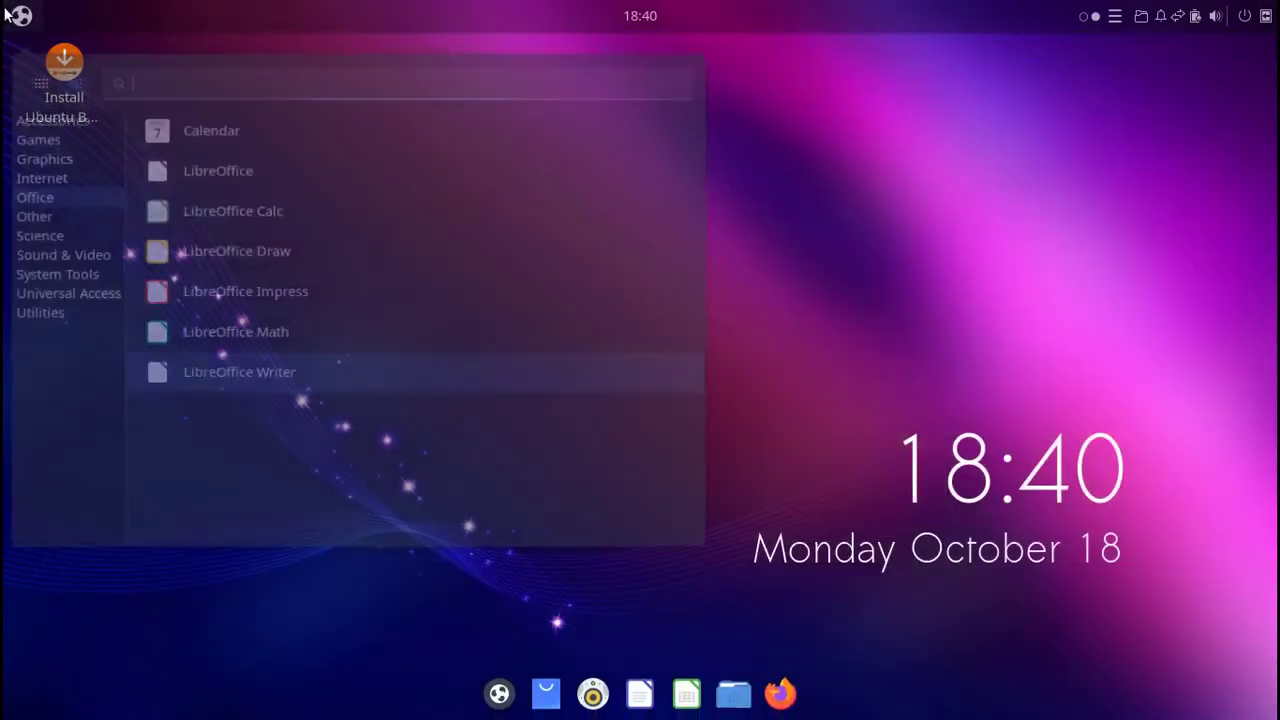
pyautogui.click(40, 213)
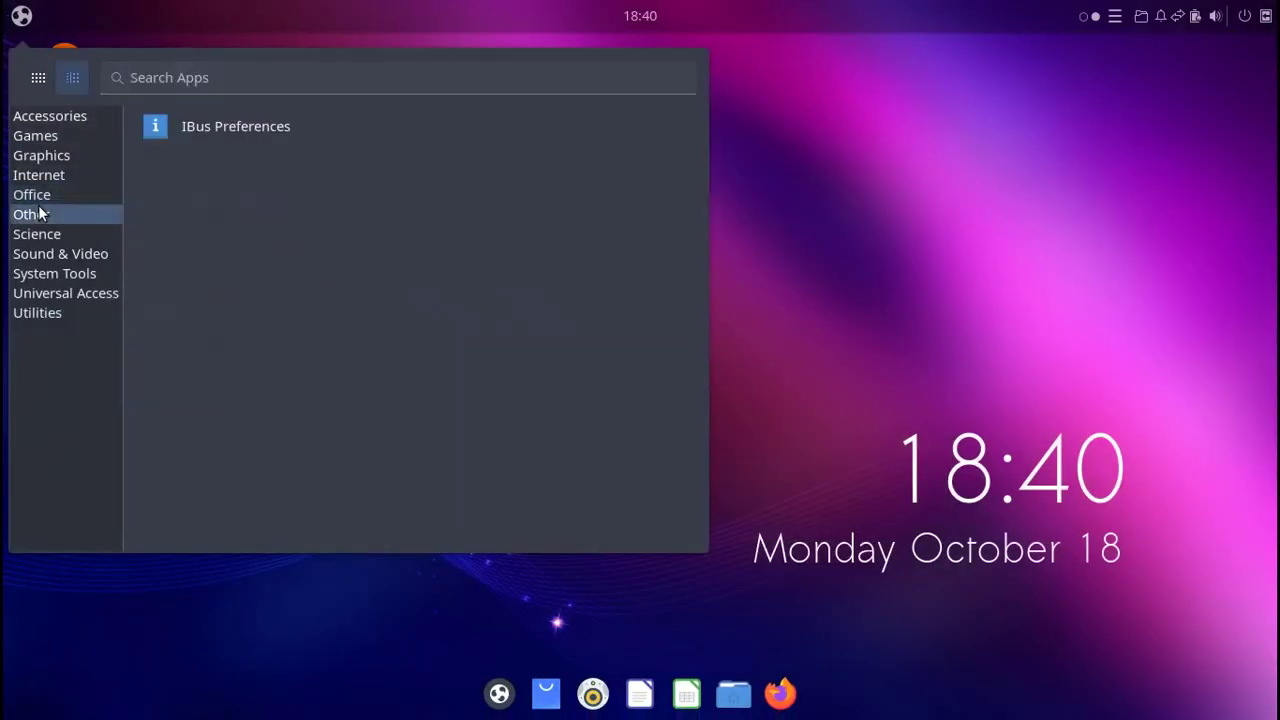
pyautogui.click(33, 236)
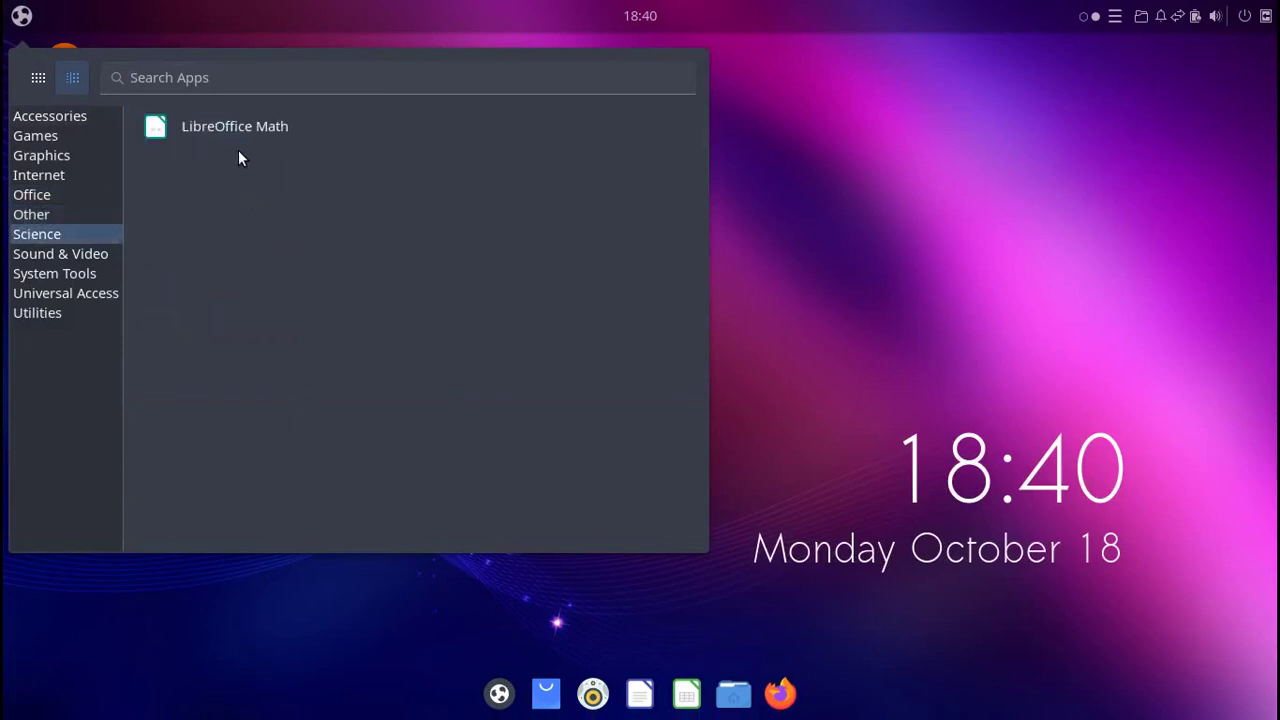
pyautogui.click(52, 255)
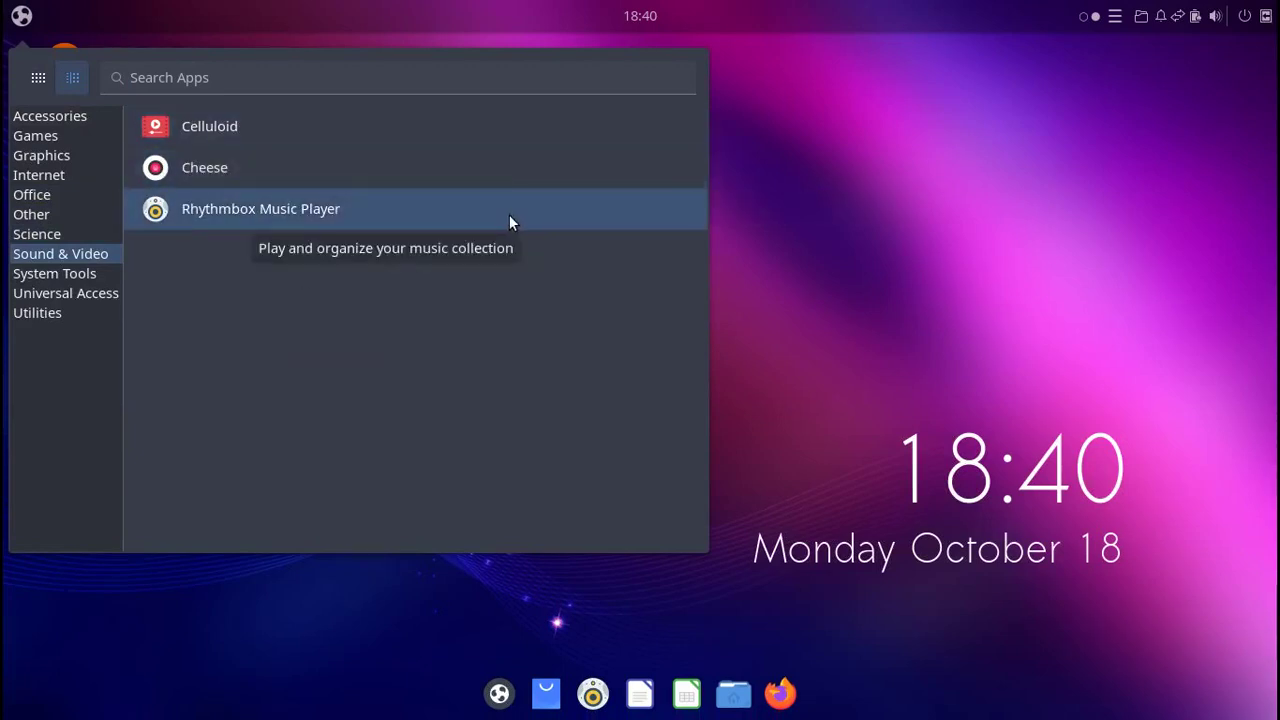
pyautogui.click(55, 274)
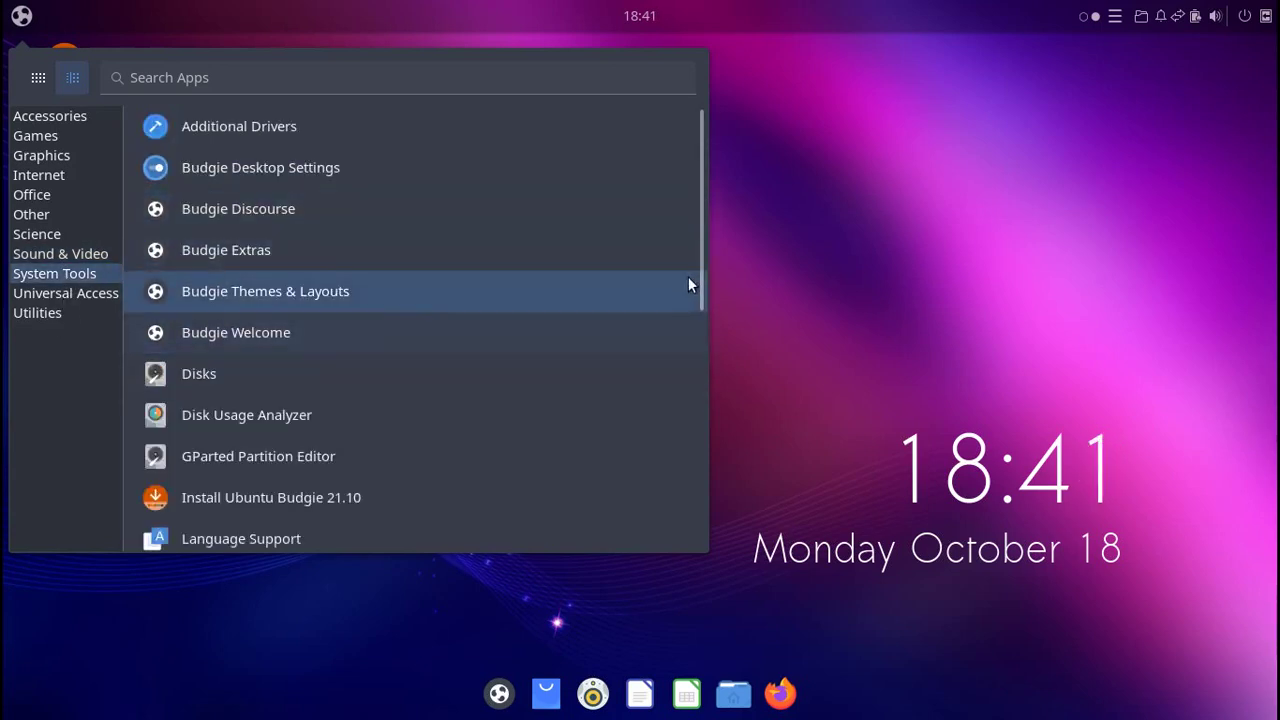
# Review the applications listed in the System Tools, Universal Access and Utilities categories.
pyautogui.moveTo(700, 250); pyautogui.dragTo(700, 182)
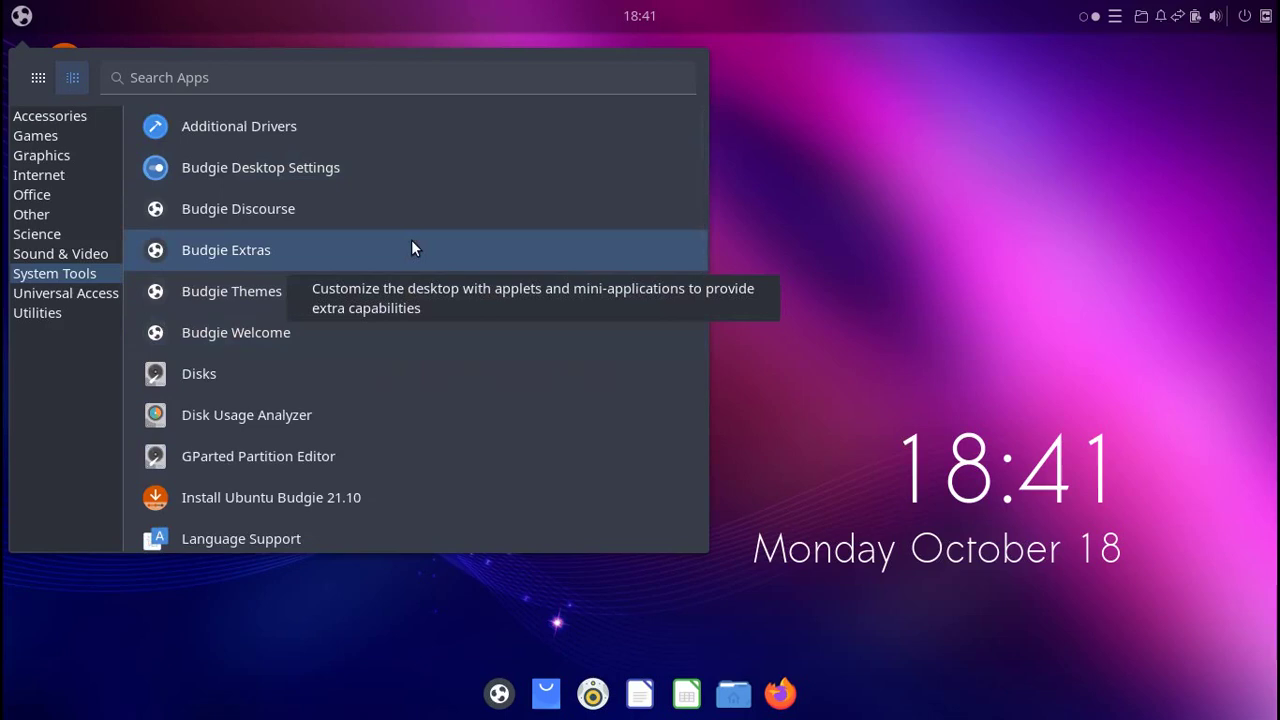
pyautogui.click(65, 292)
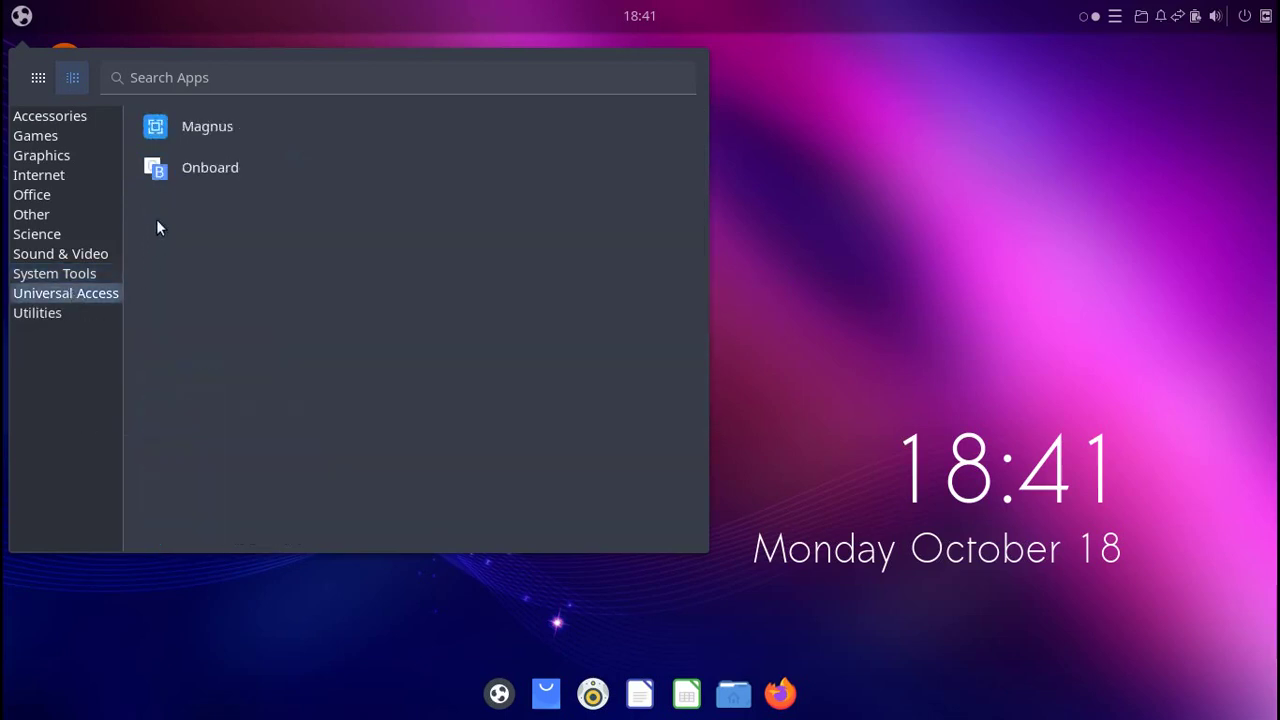
pyautogui.click(43, 313)
pyautogui.scroll(-2, 391, 209)
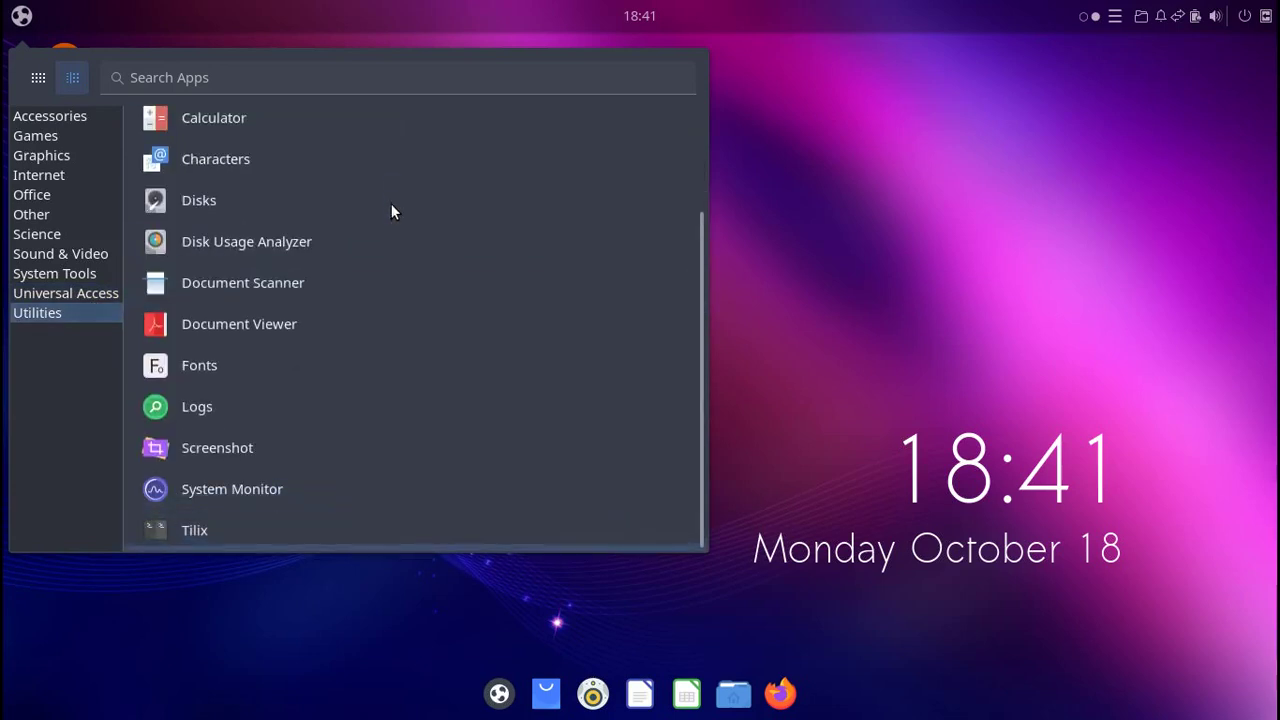
pyautogui.scroll(3, 391, 206)
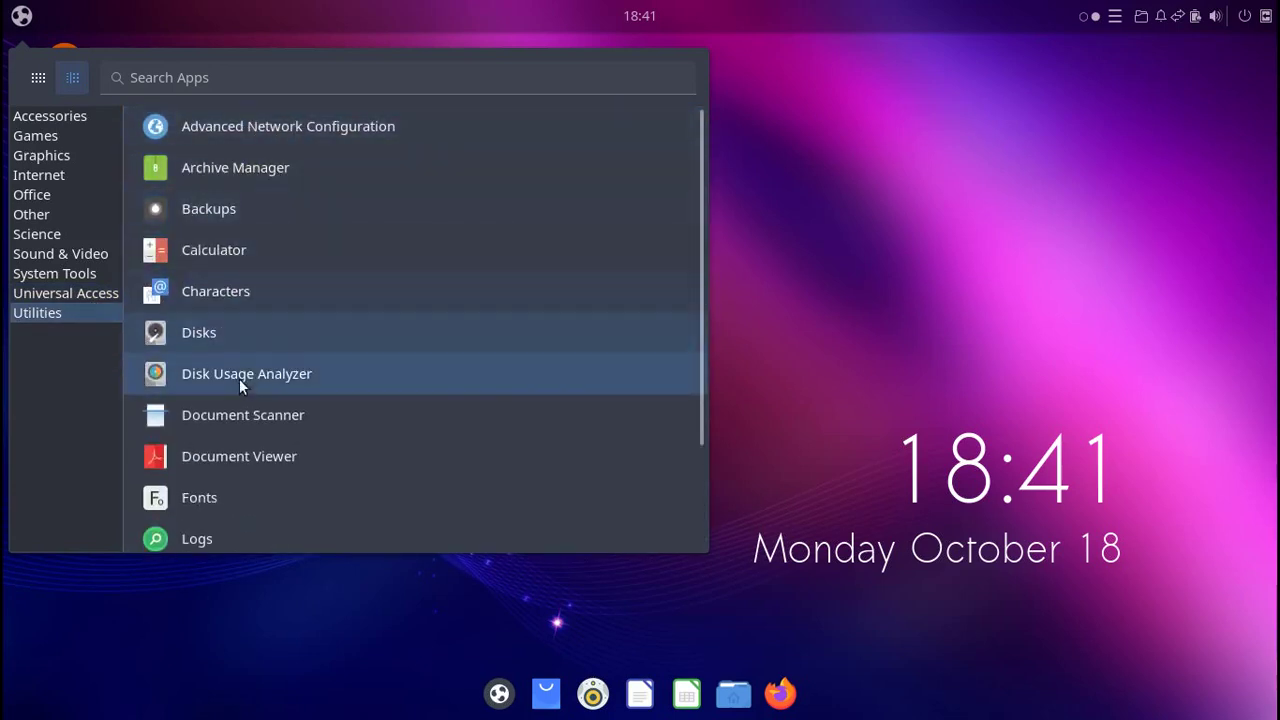
pyautogui.scroll(-2, 287, 435)
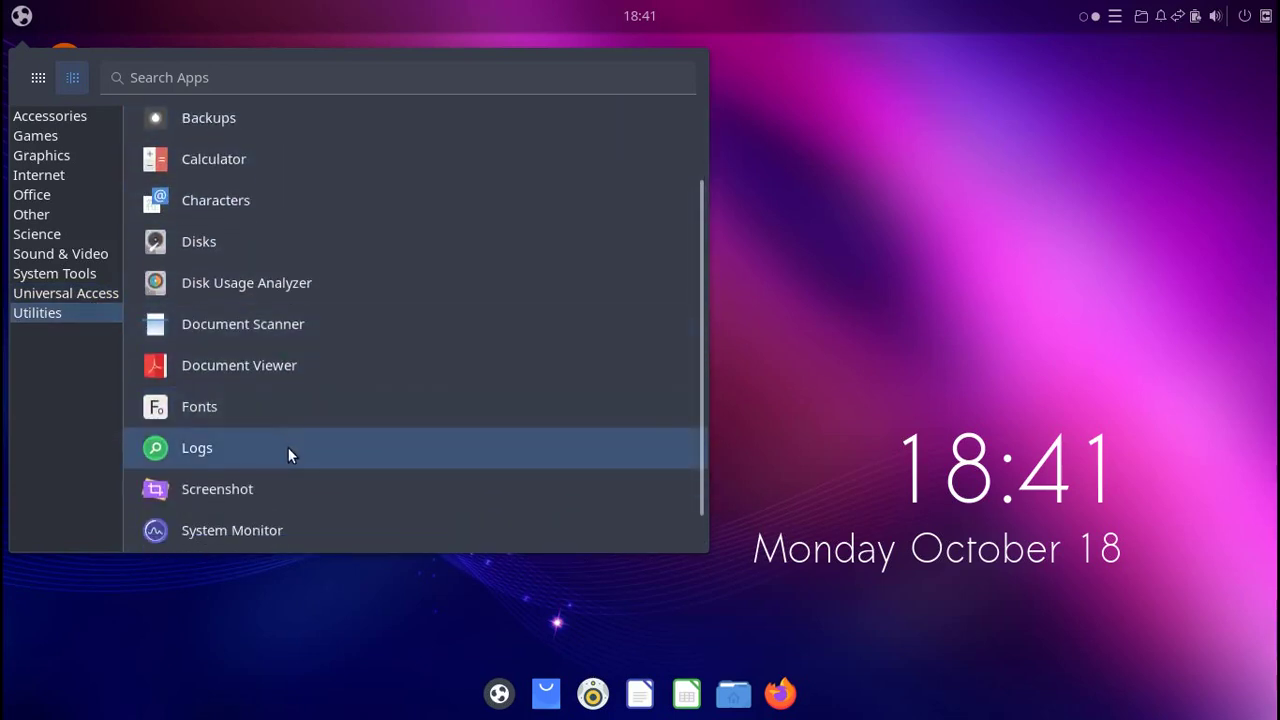
pyautogui.scroll(2, 234, 118)
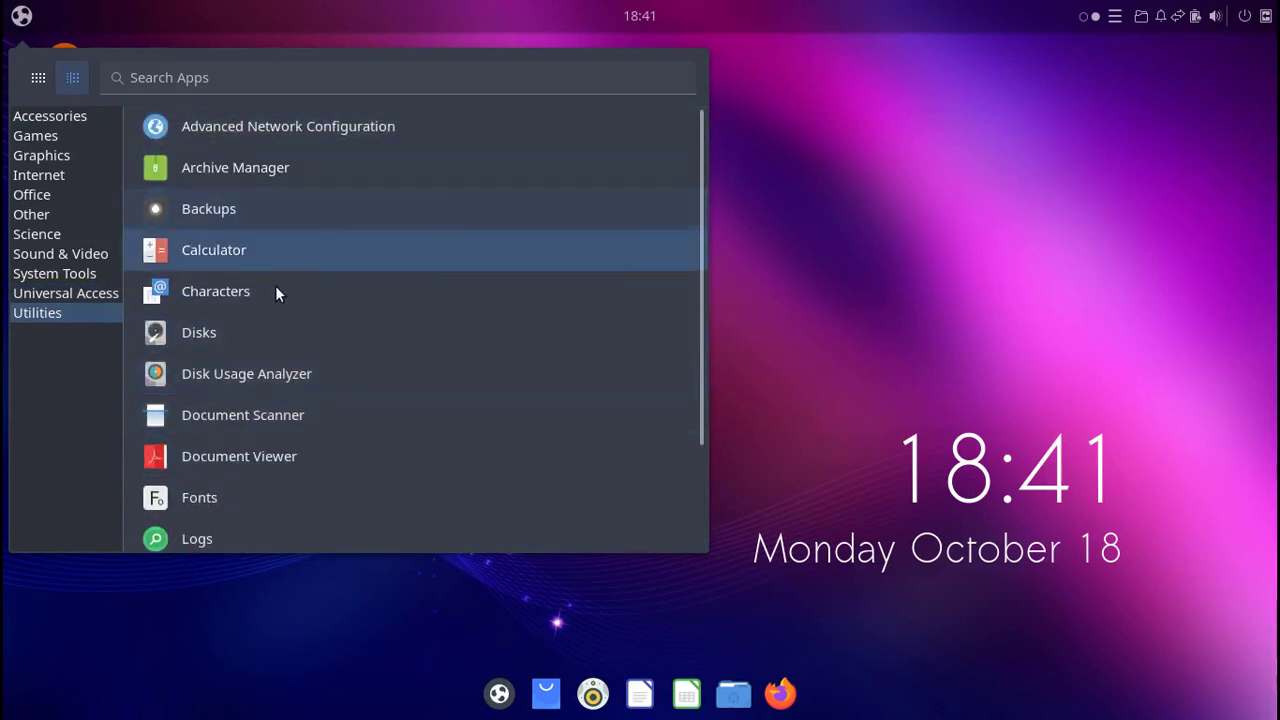
pyautogui.scroll(-3, 317, 529)
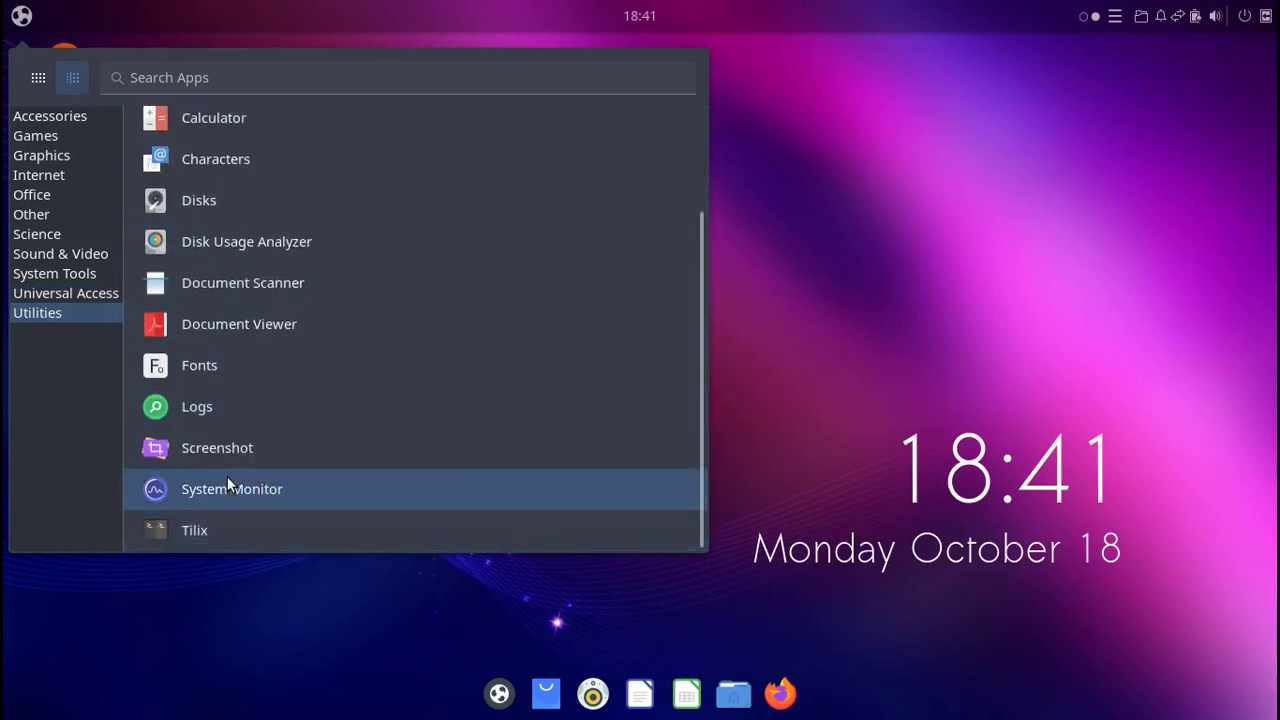
# Open System Monitor, check the CPU, memory and network usage under Resources, and close it.
pyautogui.click(231, 489)
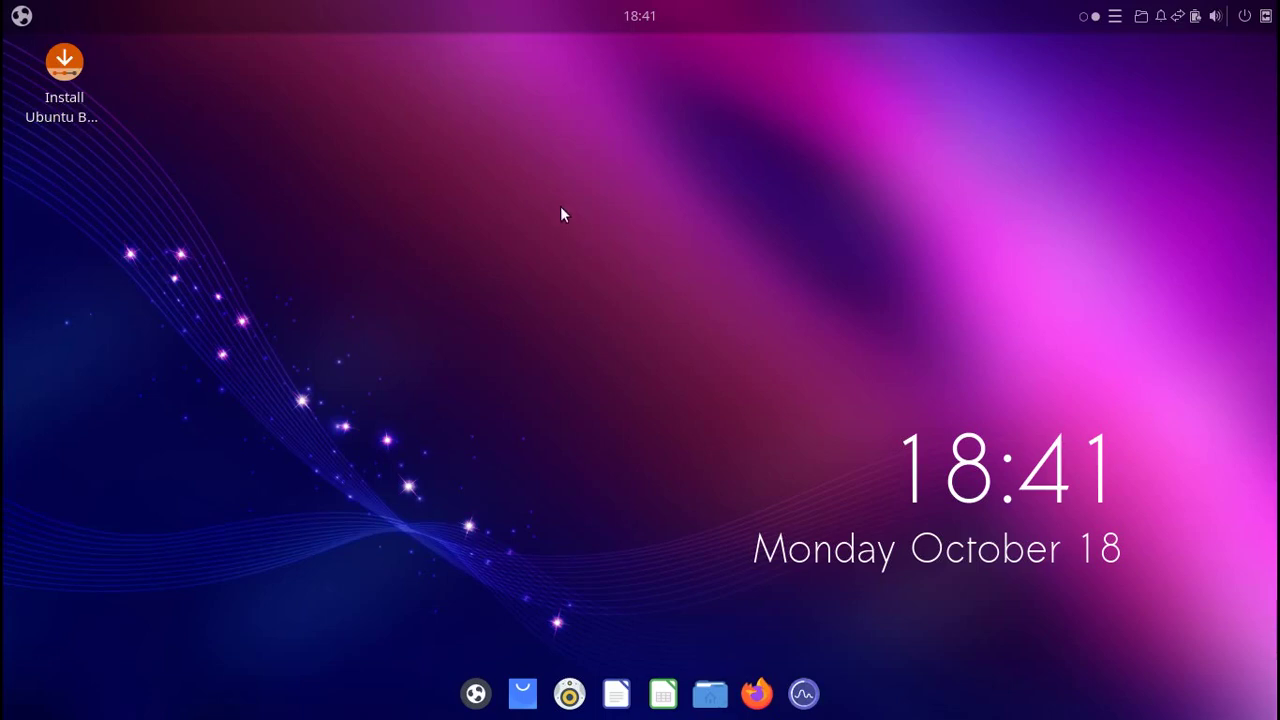
pyautogui.click(300, 70)
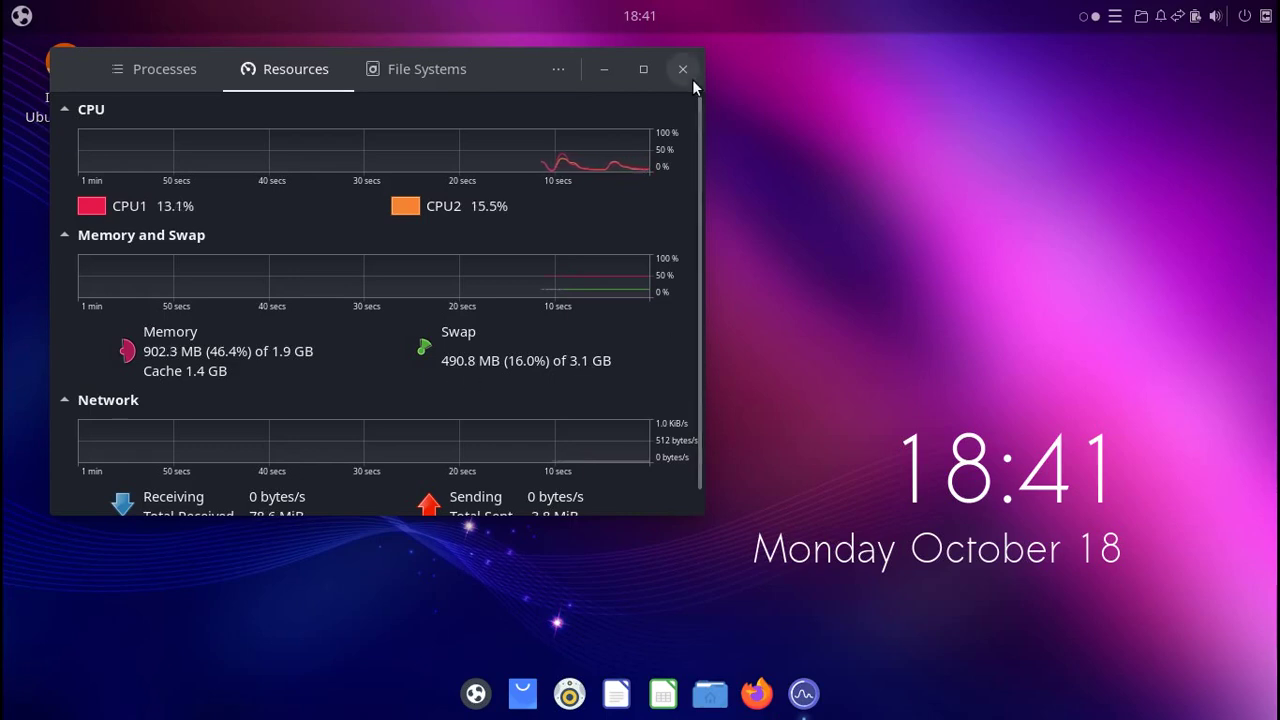
pyautogui.moveTo(692, 79); pyautogui.dragTo(800, 129)
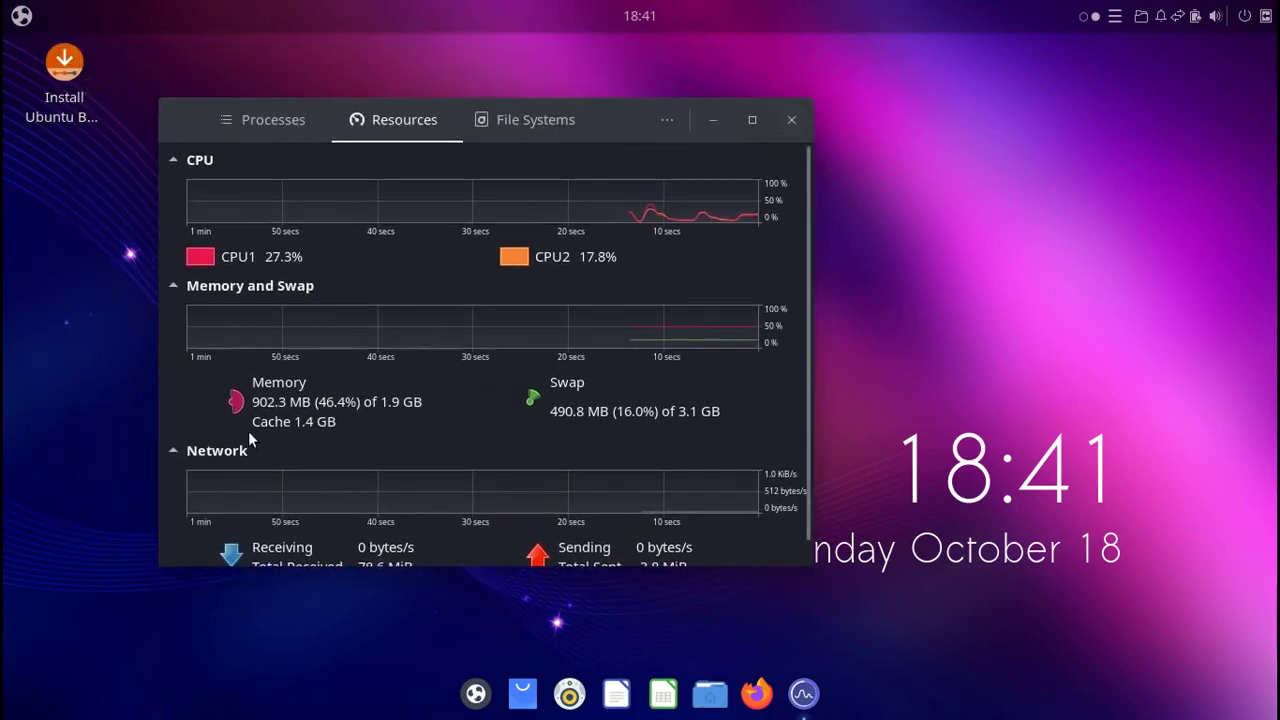
pyautogui.click(791, 120)
# Open Budgie Desktop Settings from the System Tools category of the application menu.
pyautogui.click(22, 16)
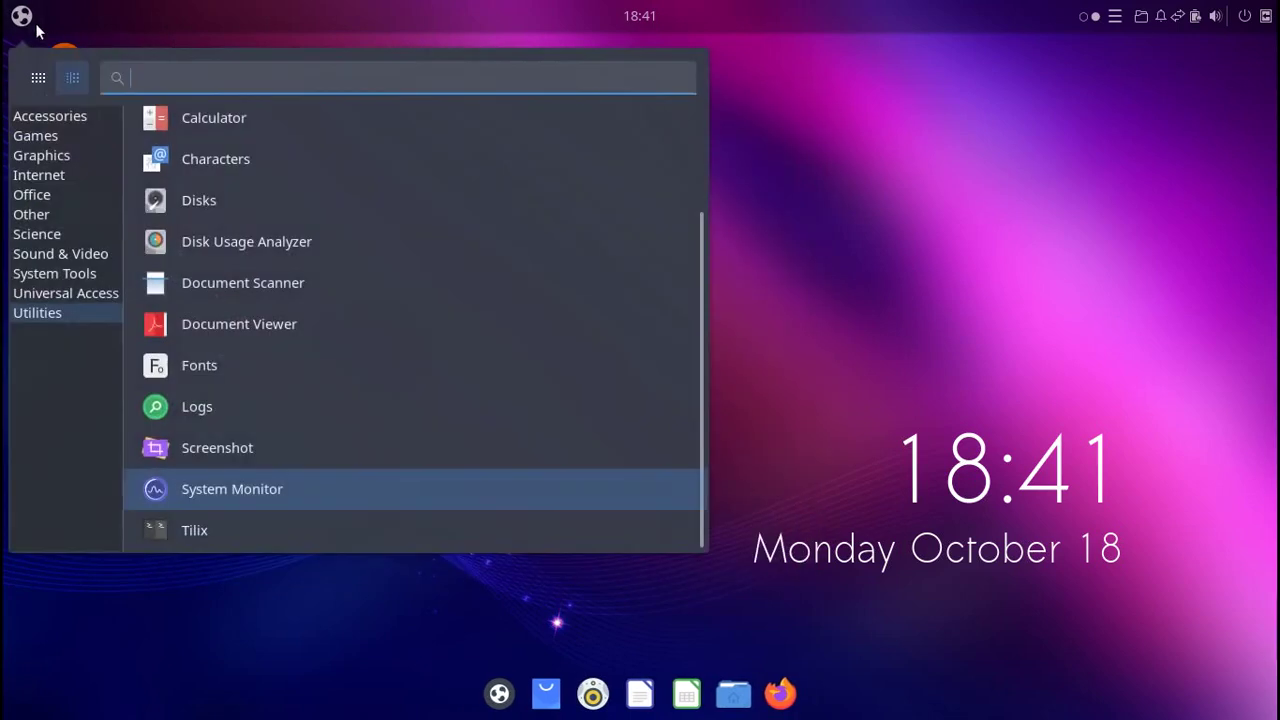
pyautogui.click(45, 281)
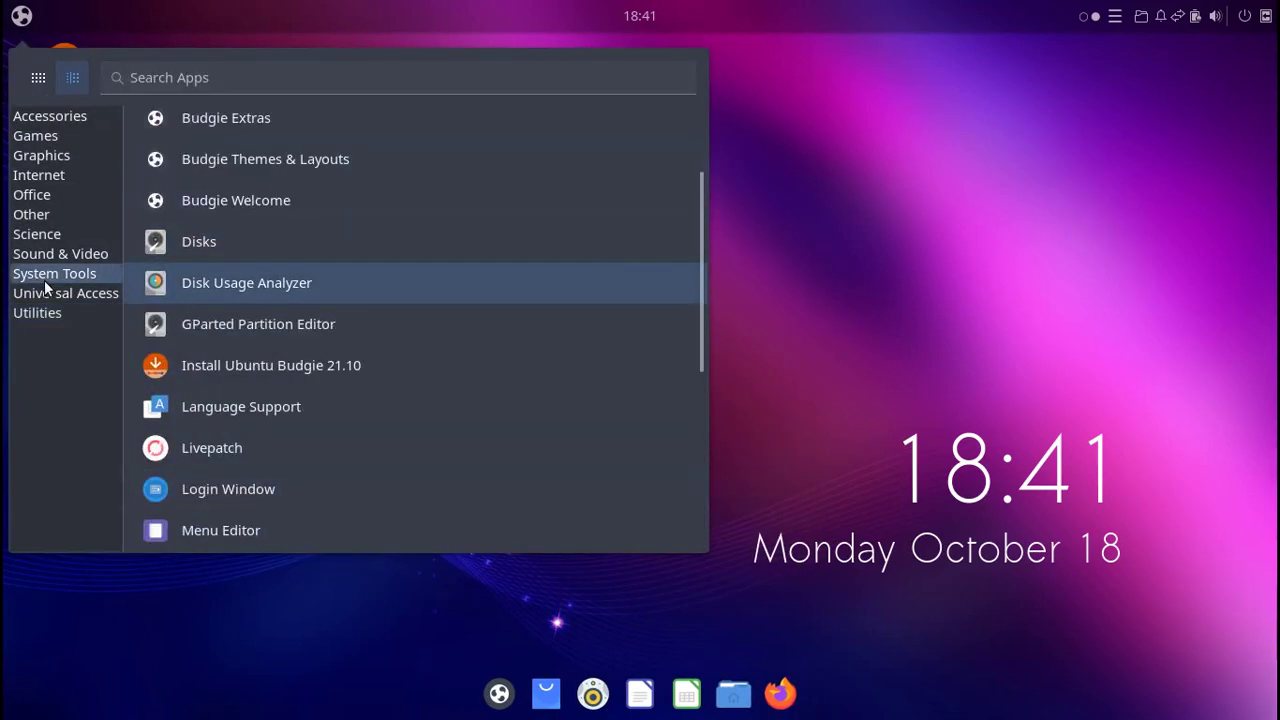
pyautogui.scroll(3, 401, 184)
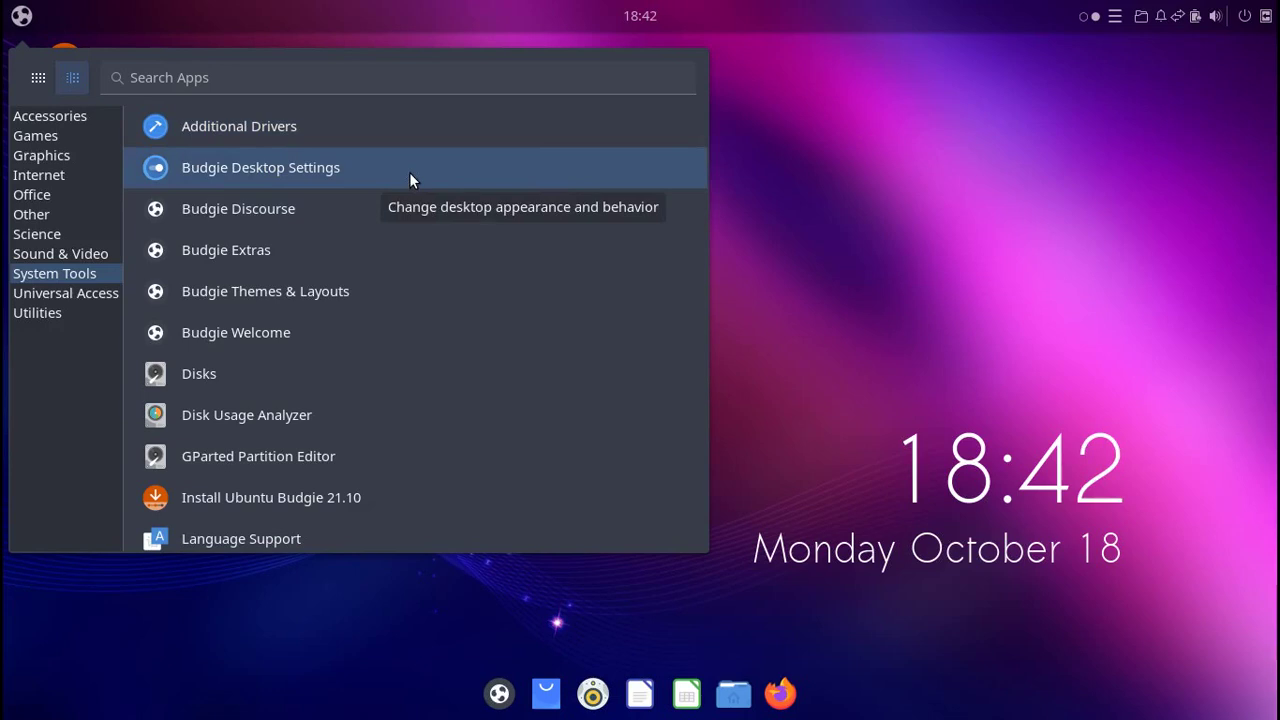
pyautogui.click(409, 172)
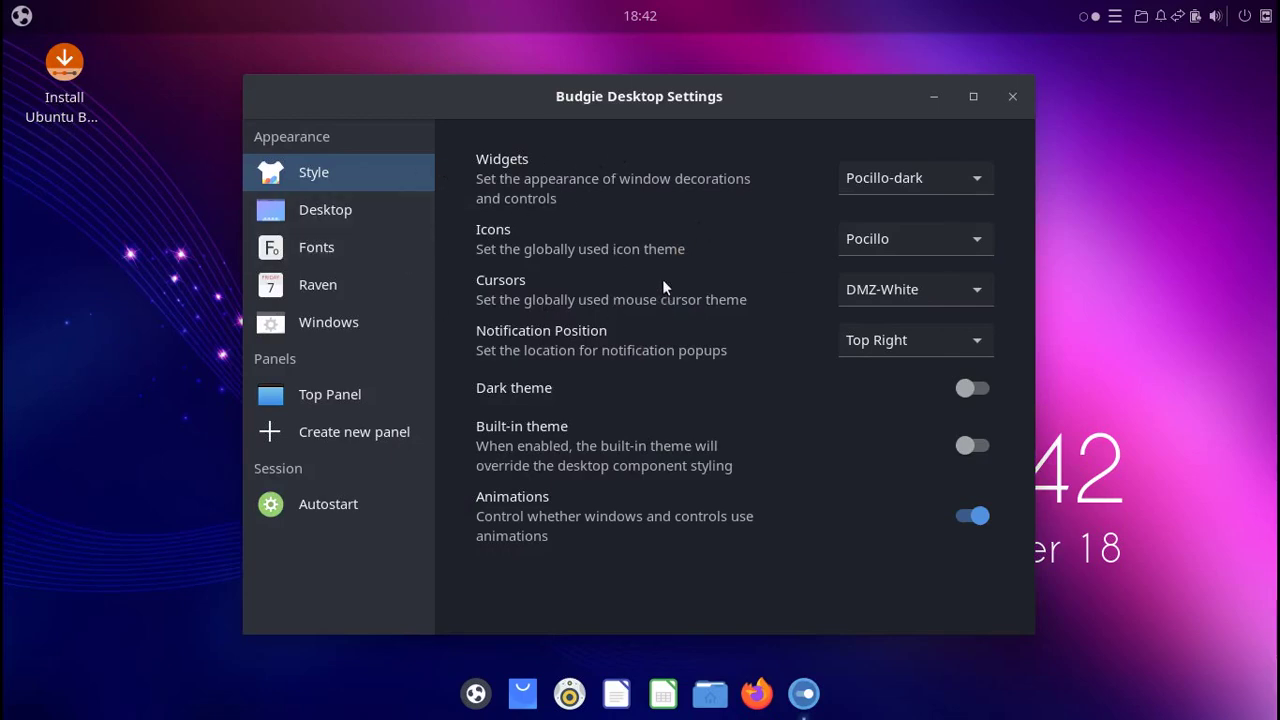
# Look through the available widget themes and switch the Widgets style to Pocillo-slim.
pyautogui.click(953, 182)
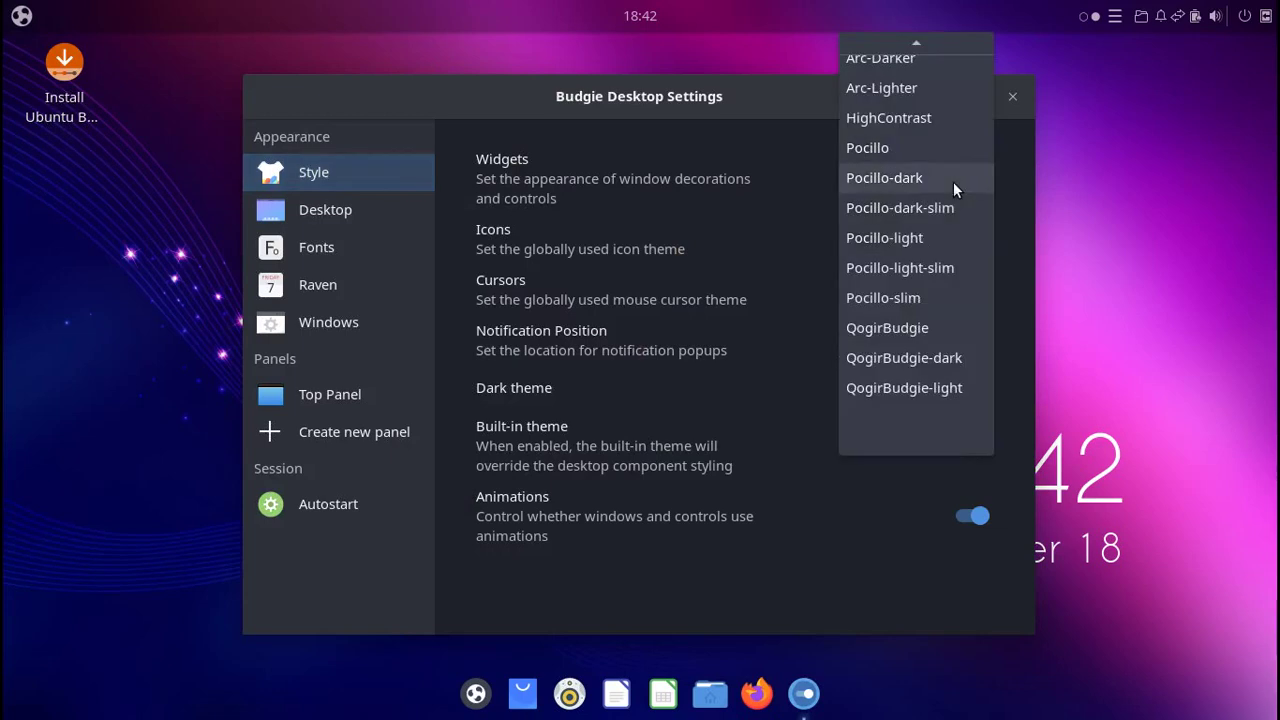
pyautogui.scroll(2, 912, 142)
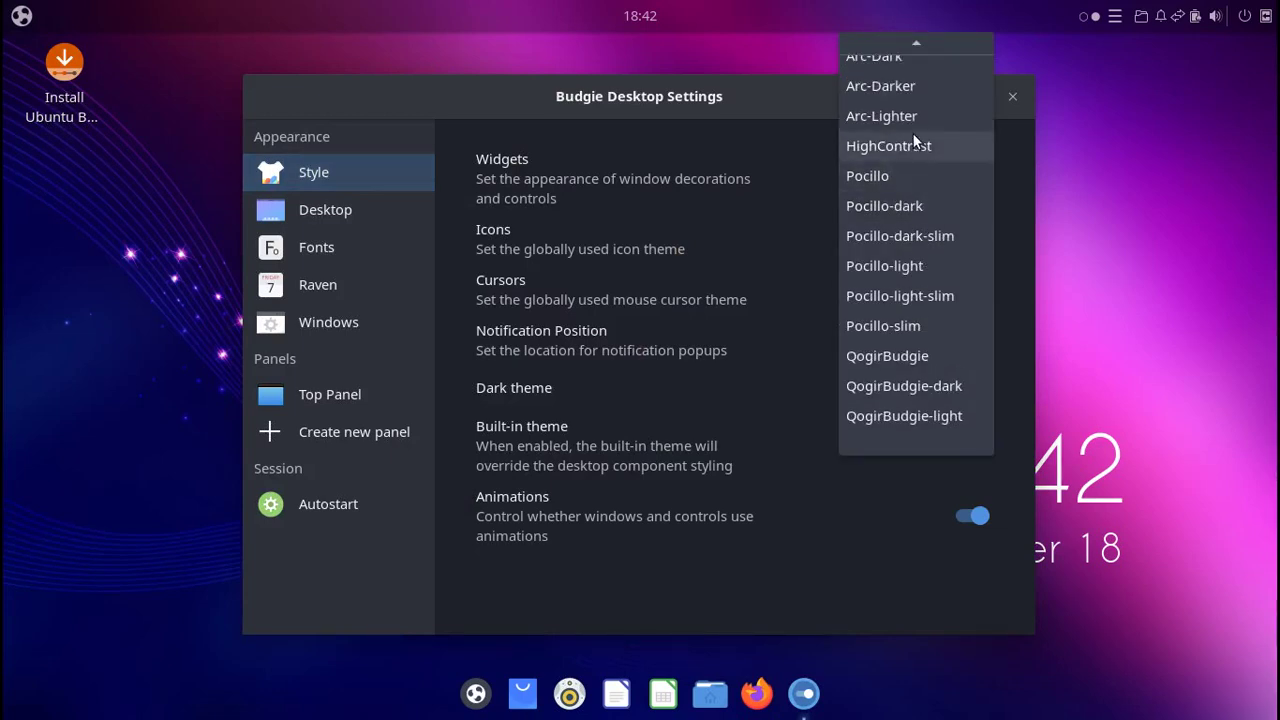
pyautogui.click(526, 102)
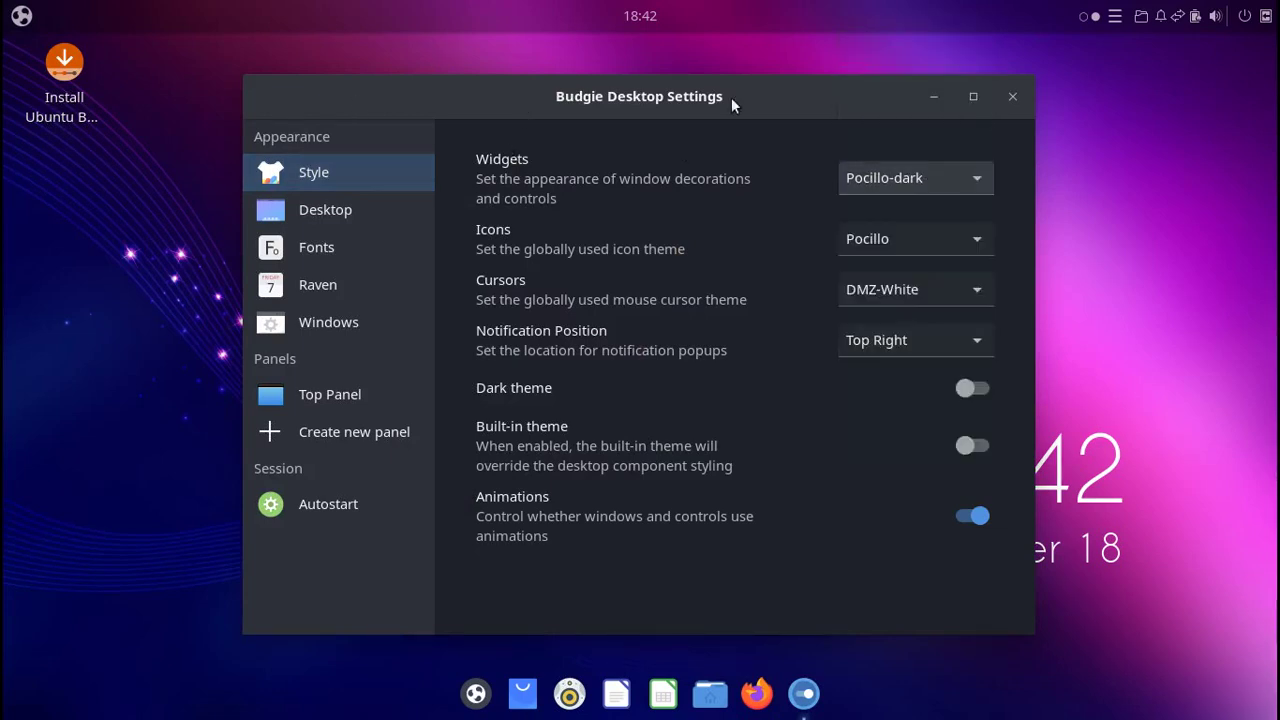
pyautogui.click(857, 183)
pyautogui.scroll(2, 889, 160)
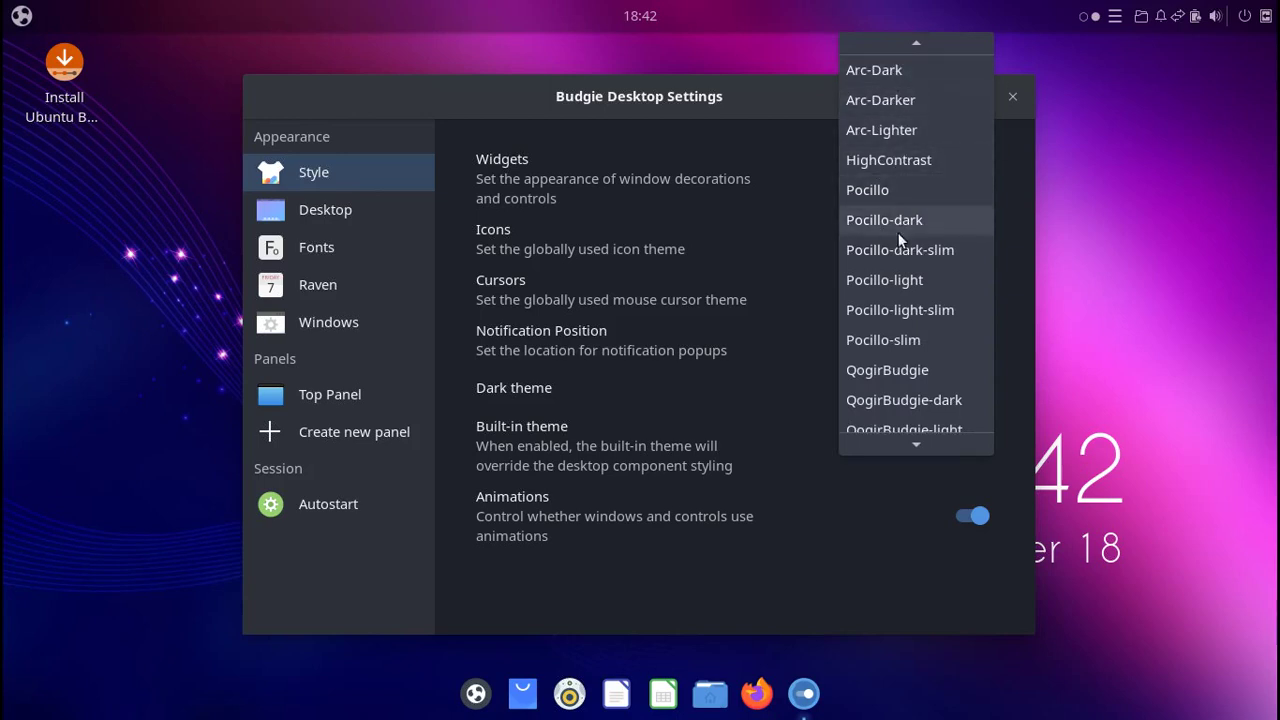
pyautogui.click(887, 342)
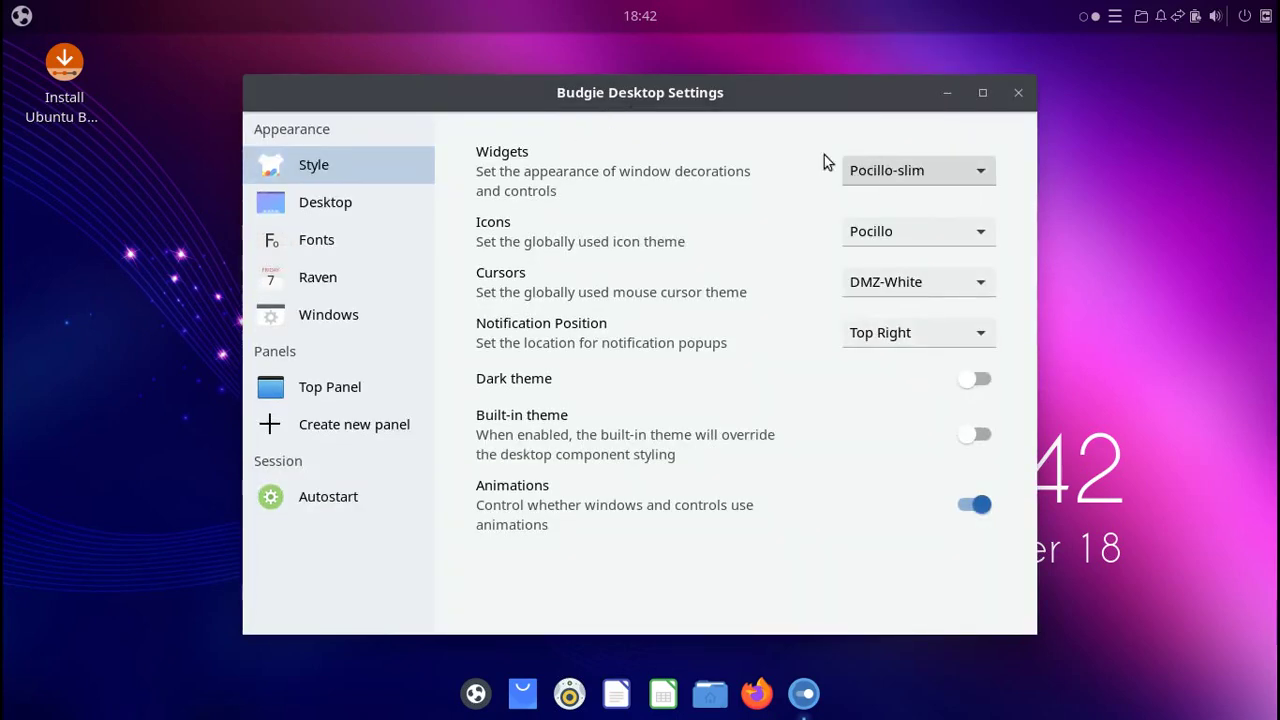
# Change the Widgets style to Arc and preview how the theme looks on the application menu.
pyautogui.click(912, 174)
pyautogui.scroll(1, 918, 175)
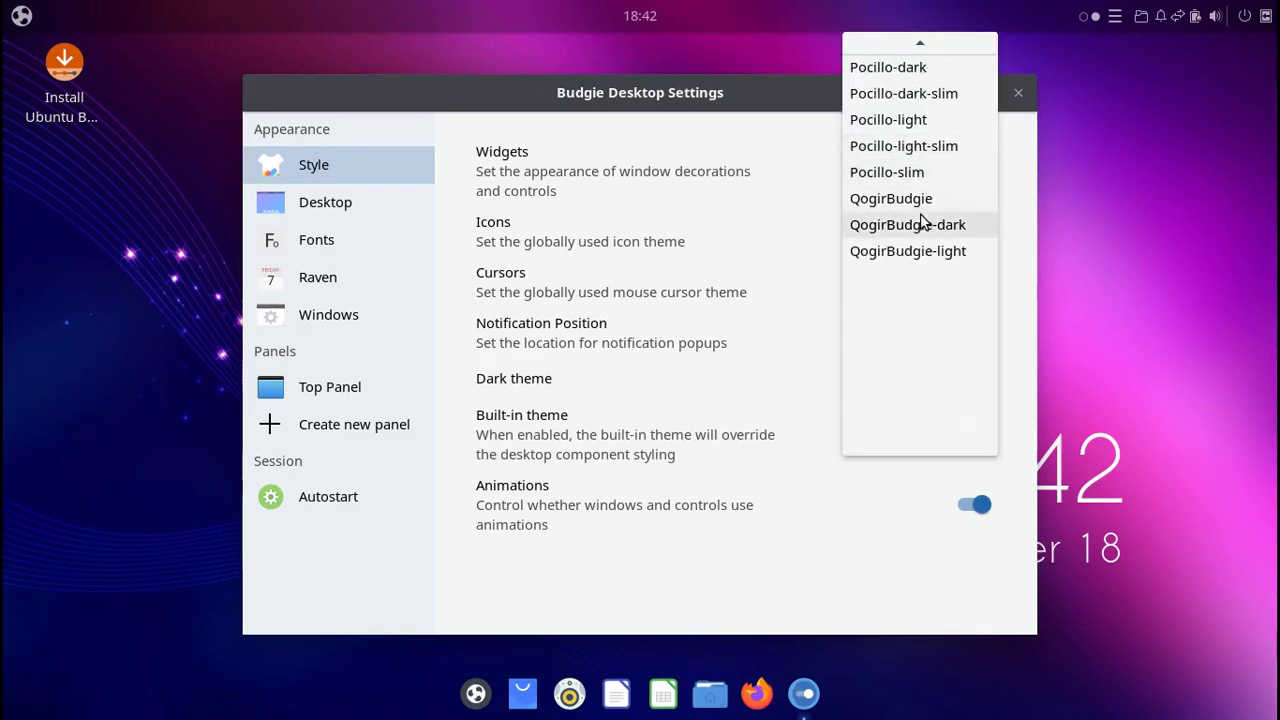
pyautogui.scroll(1, 925, 210)
pyautogui.click(925, 163)
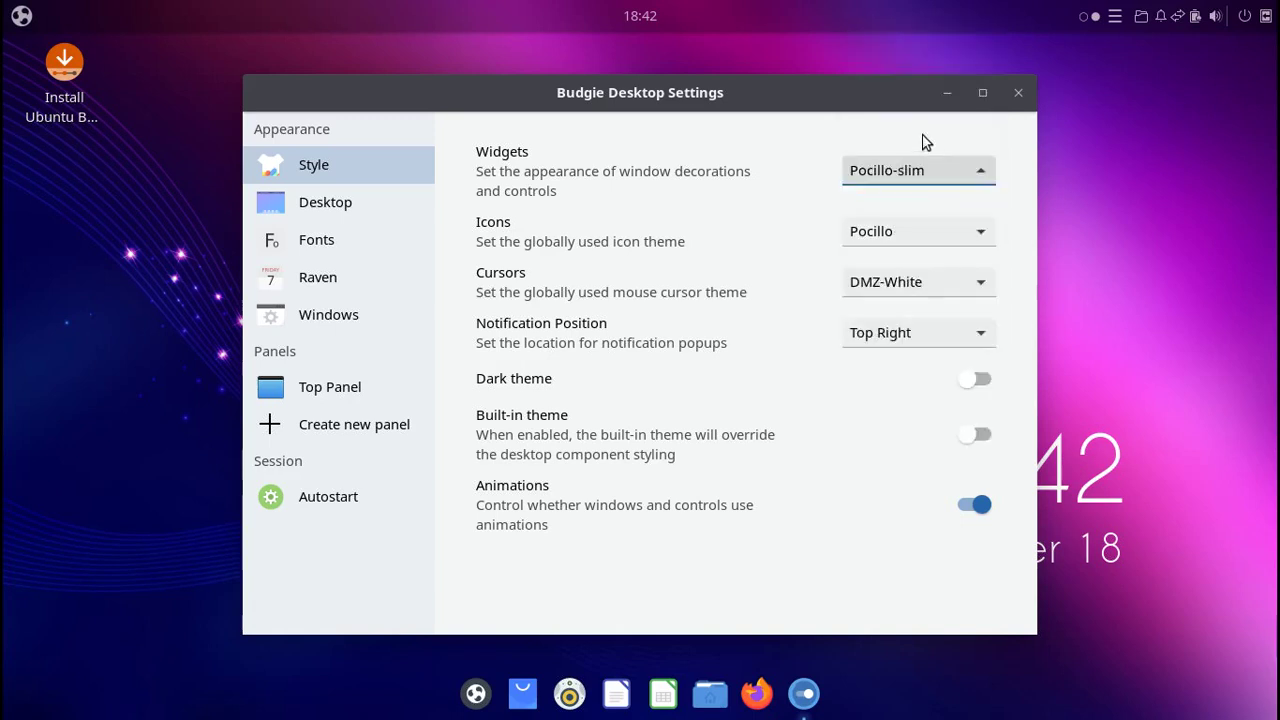
pyautogui.click(922, 172)
pyautogui.scroll(4, 921, 175)
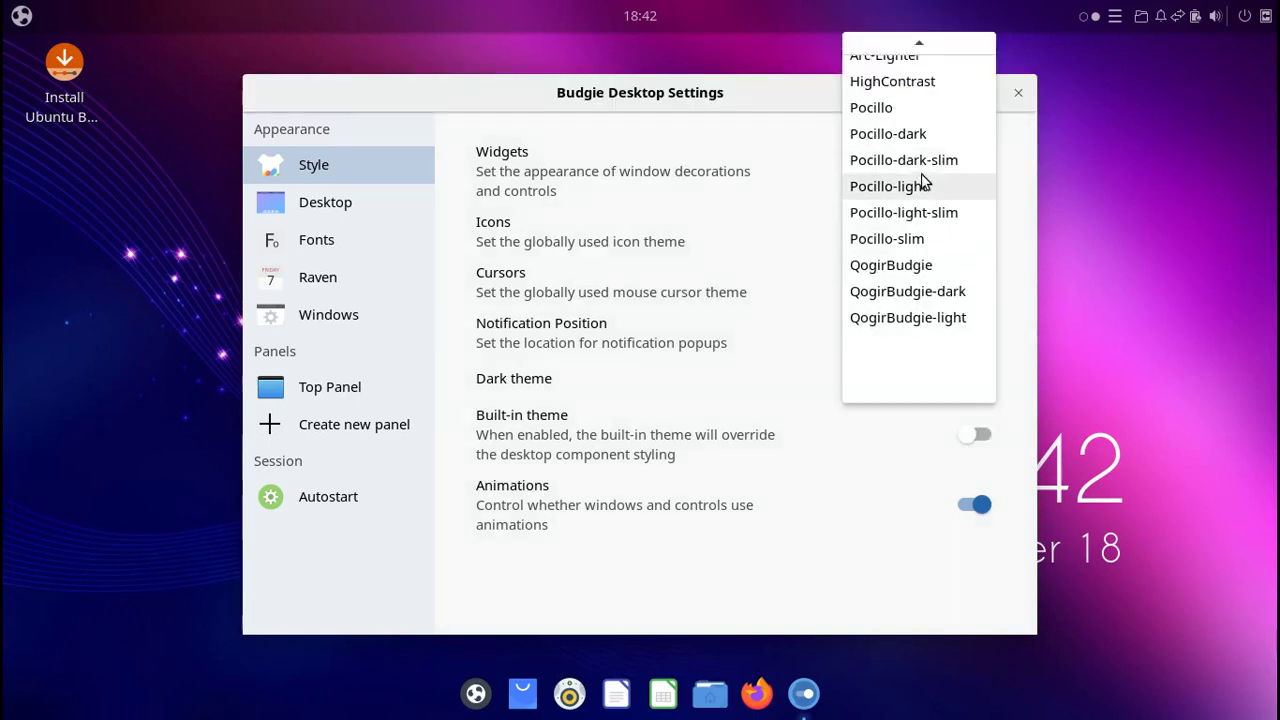
pyautogui.click(897, 44)
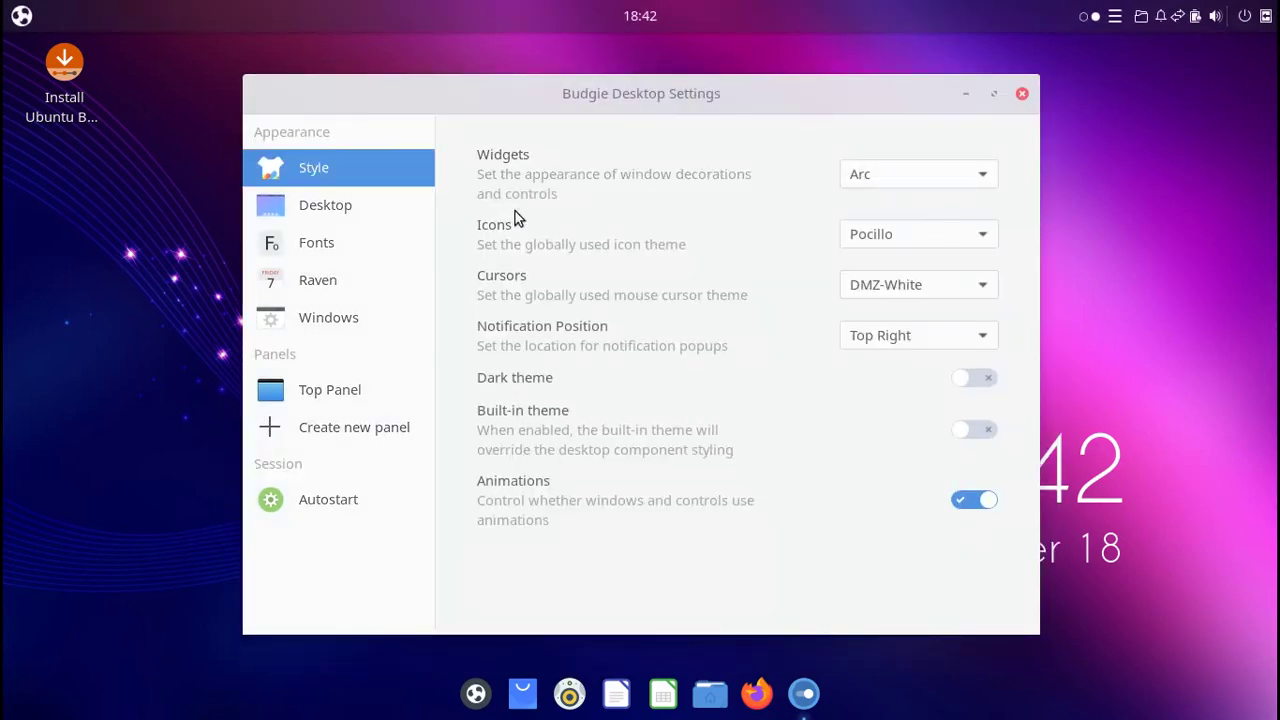
pyautogui.click(21, 15)
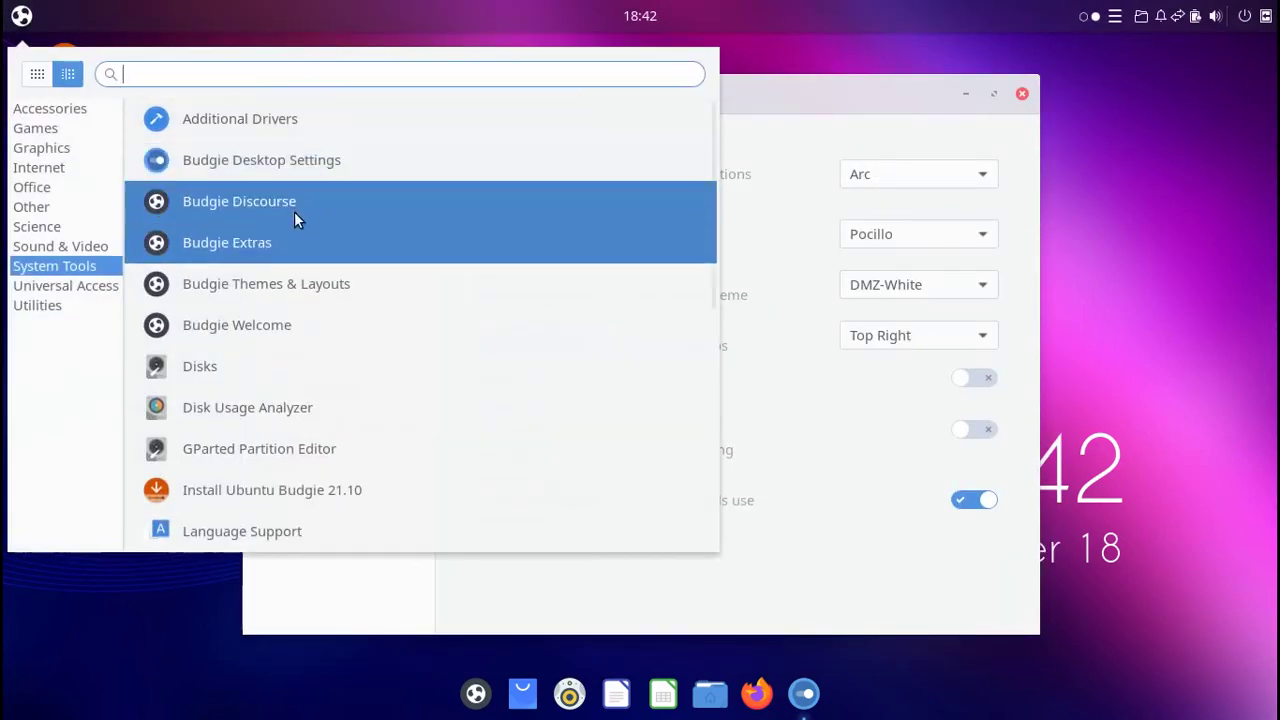
pyautogui.click(799, 28)
# Browse the remaining widget themes and set the Widgets style to QogirBudgie-dark.
pyautogui.click(909, 183)
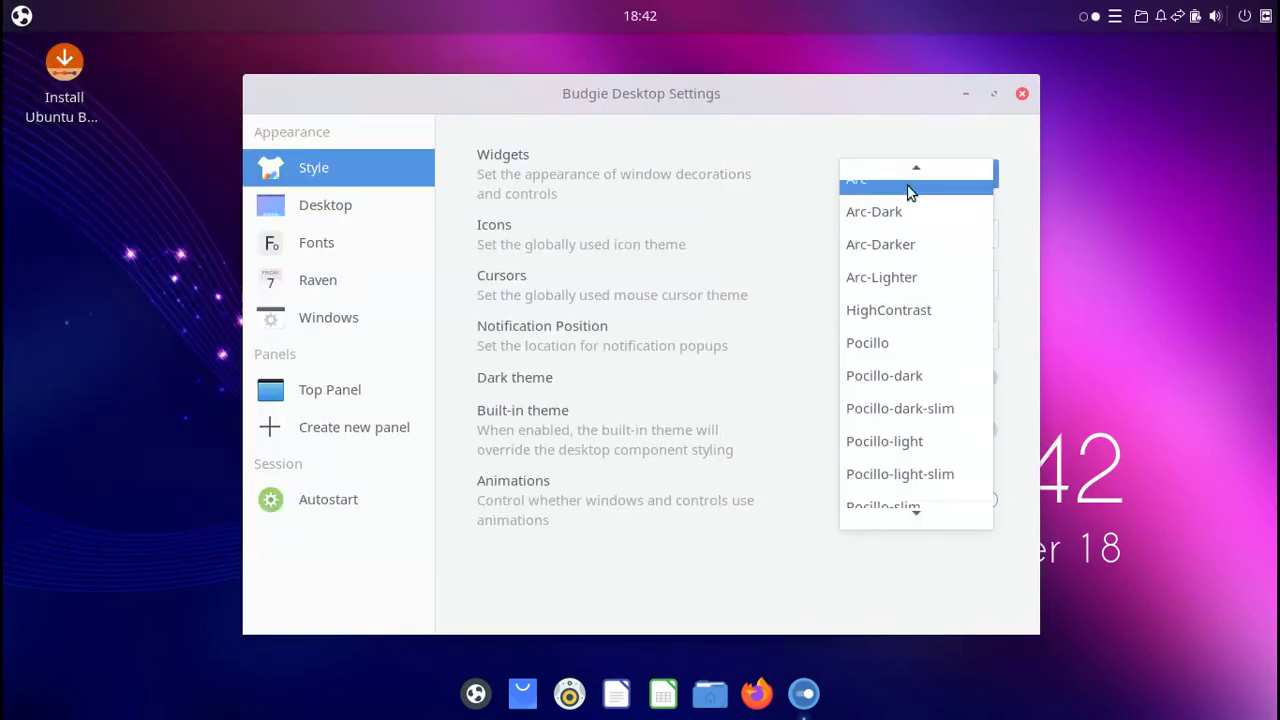
pyautogui.scroll(-4, 912, 458)
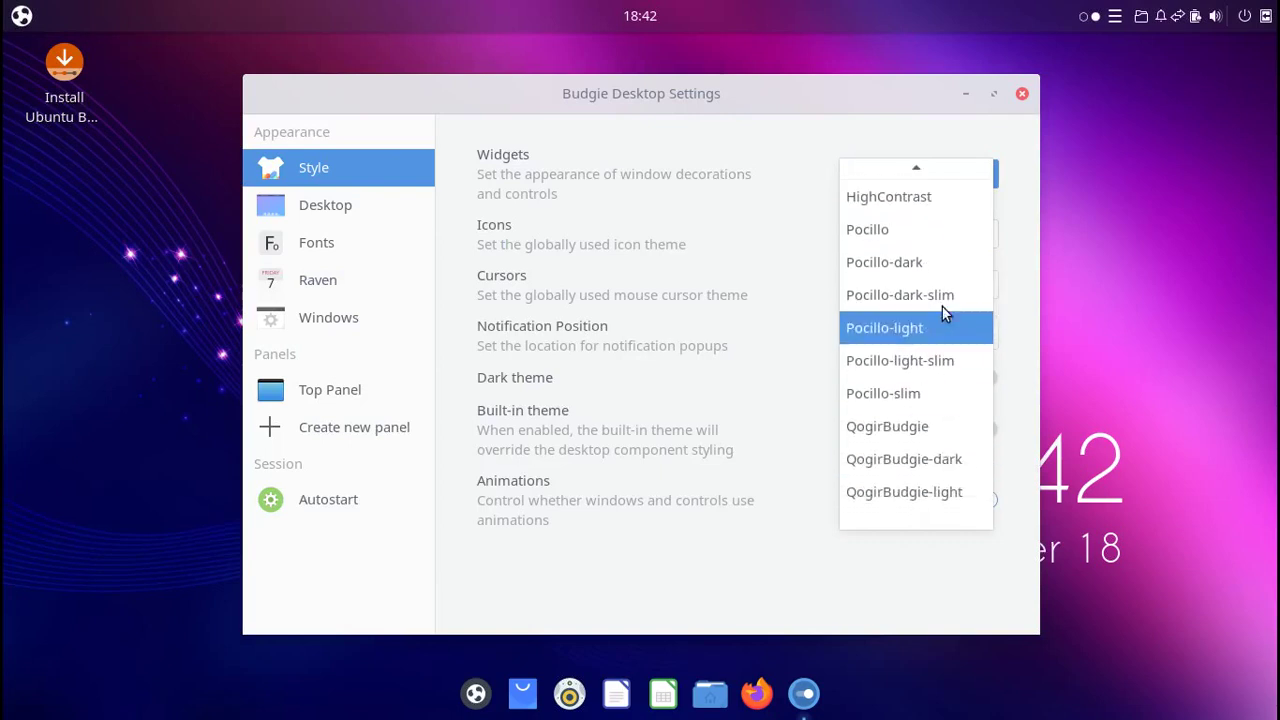
pyautogui.press('Escape')
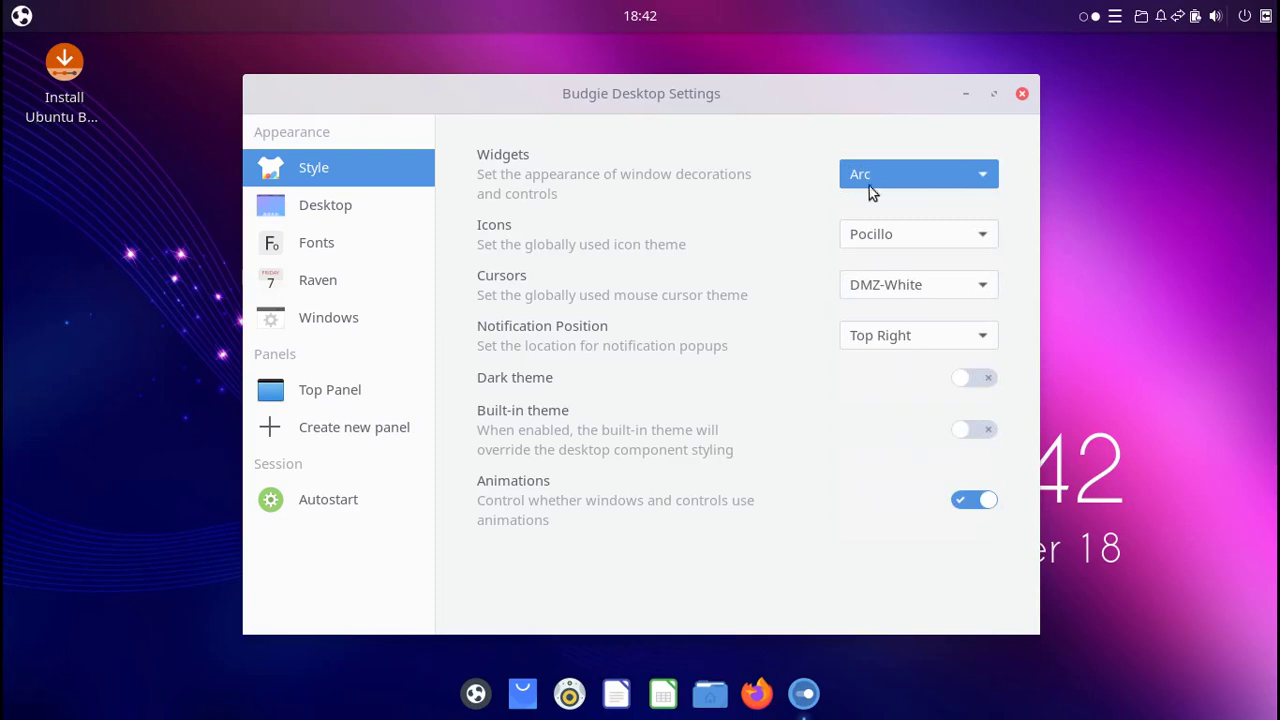
pyautogui.scroll(-6, 869, 183)
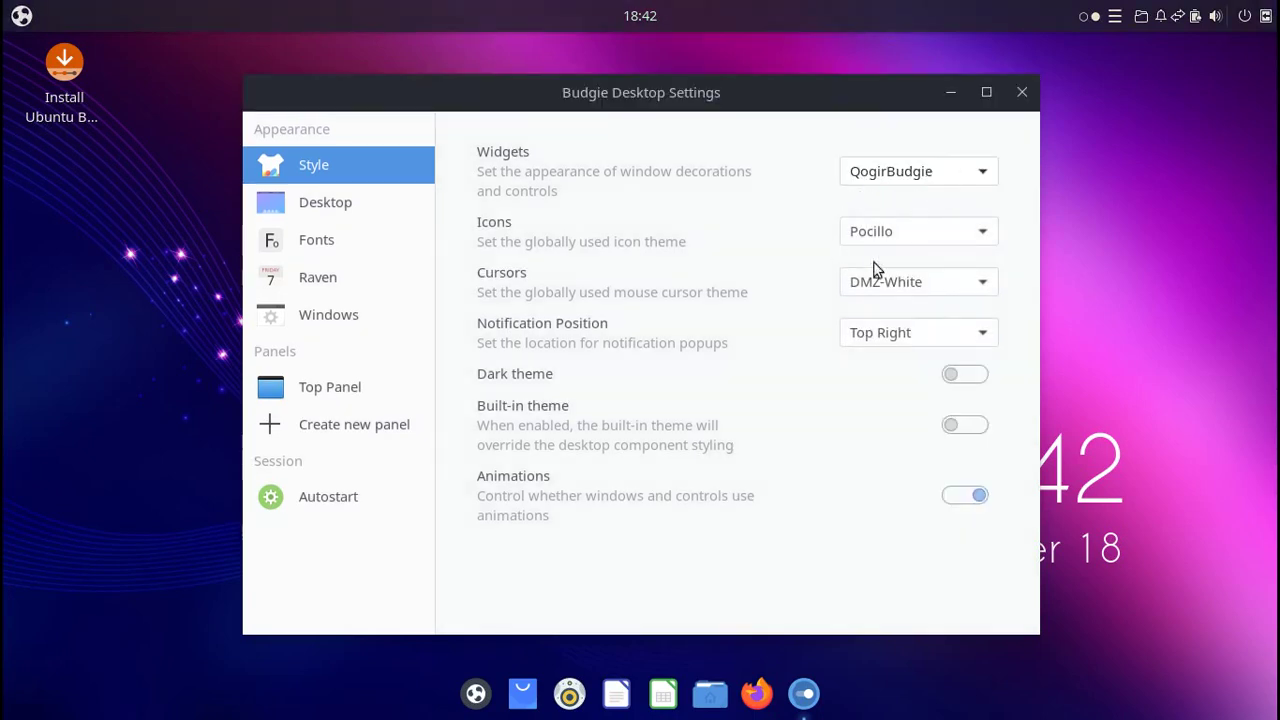
pyautogui.click(923, 174)
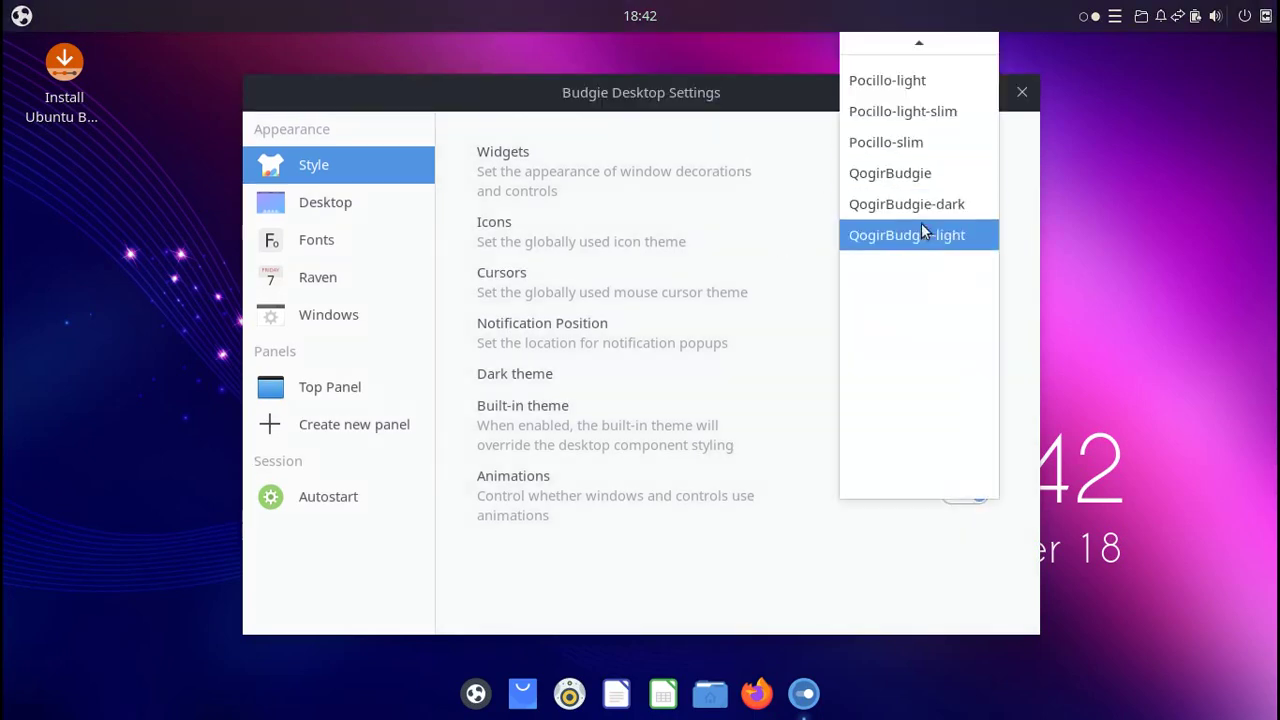
pyautogui.press('Escape')
pyautogui.press('Down')
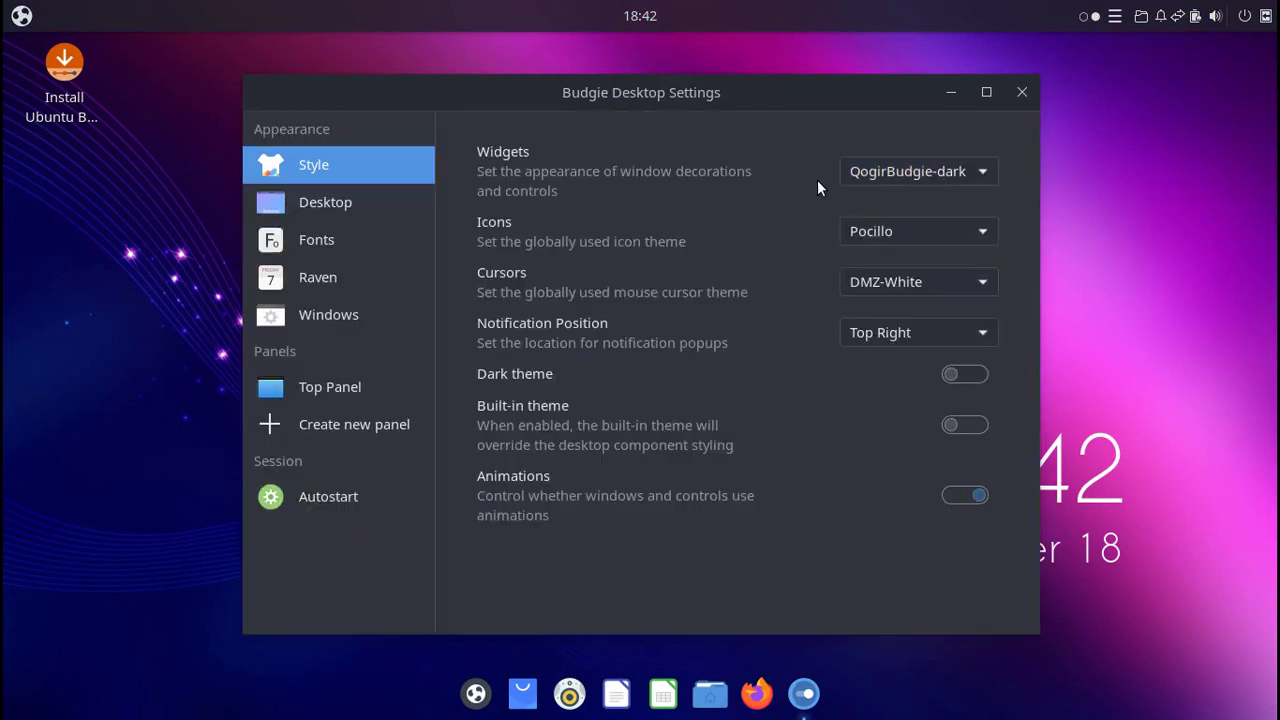
# Review the Desktop, Fonts and Raven settings without changing any options.
pyautogui.click(342, 212)
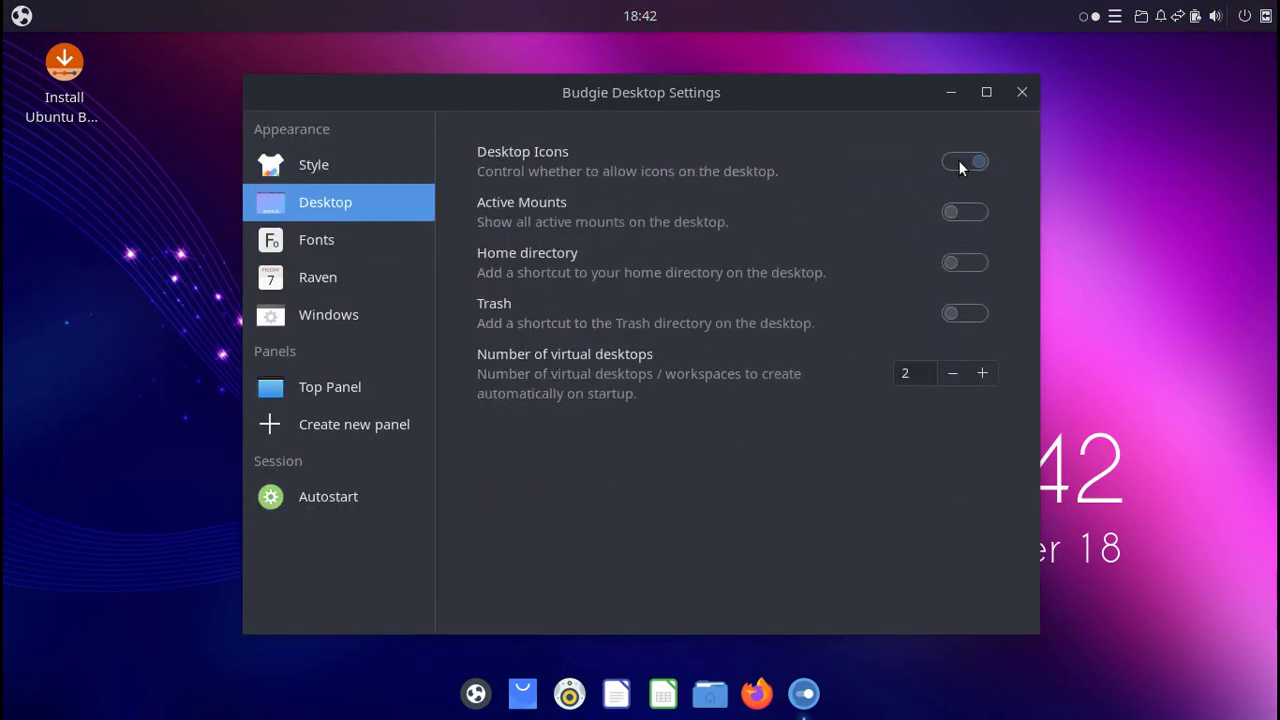
pyautogui.click(364, 240)
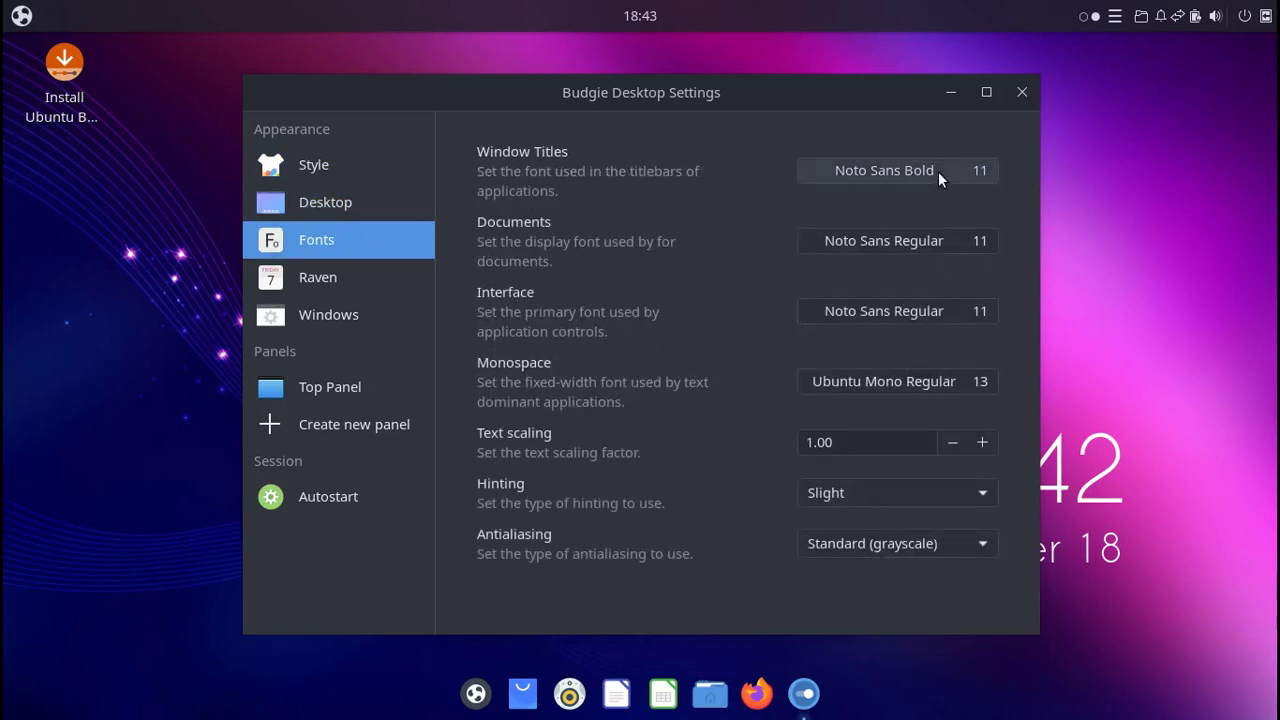
pyautogui.click(354, 287)
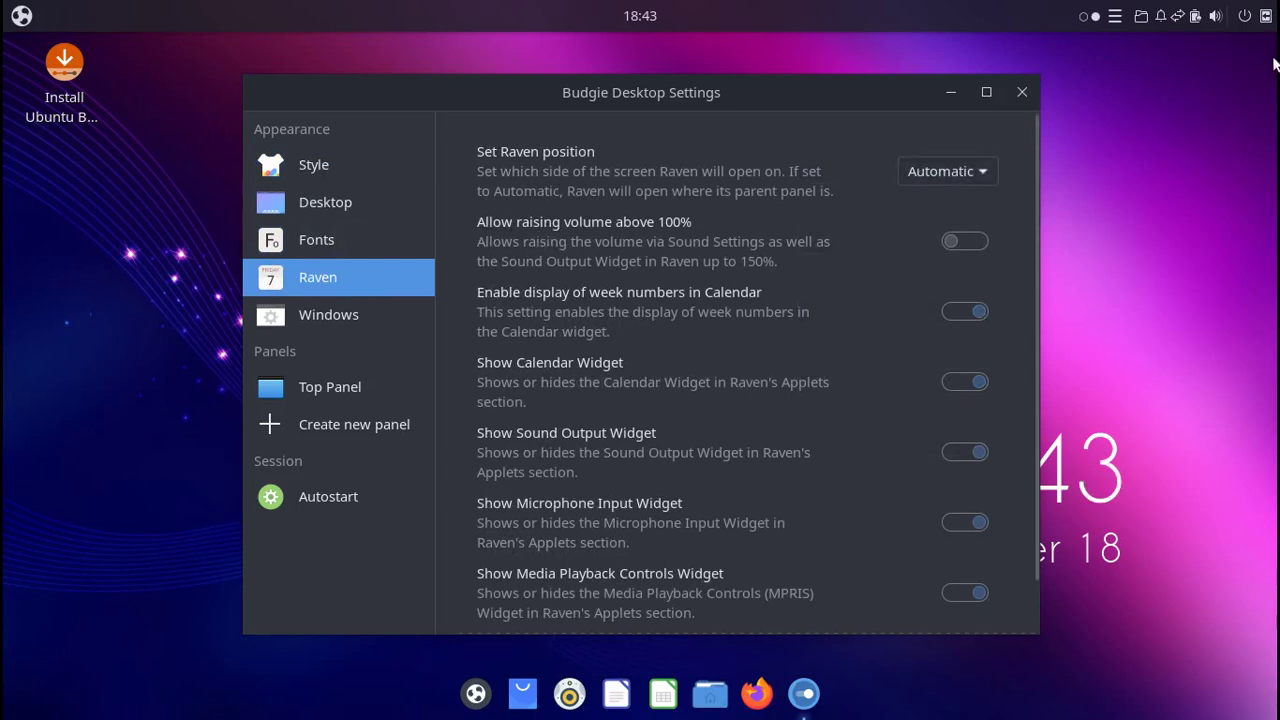
pyautogui.scroll(-1, 620, 370)
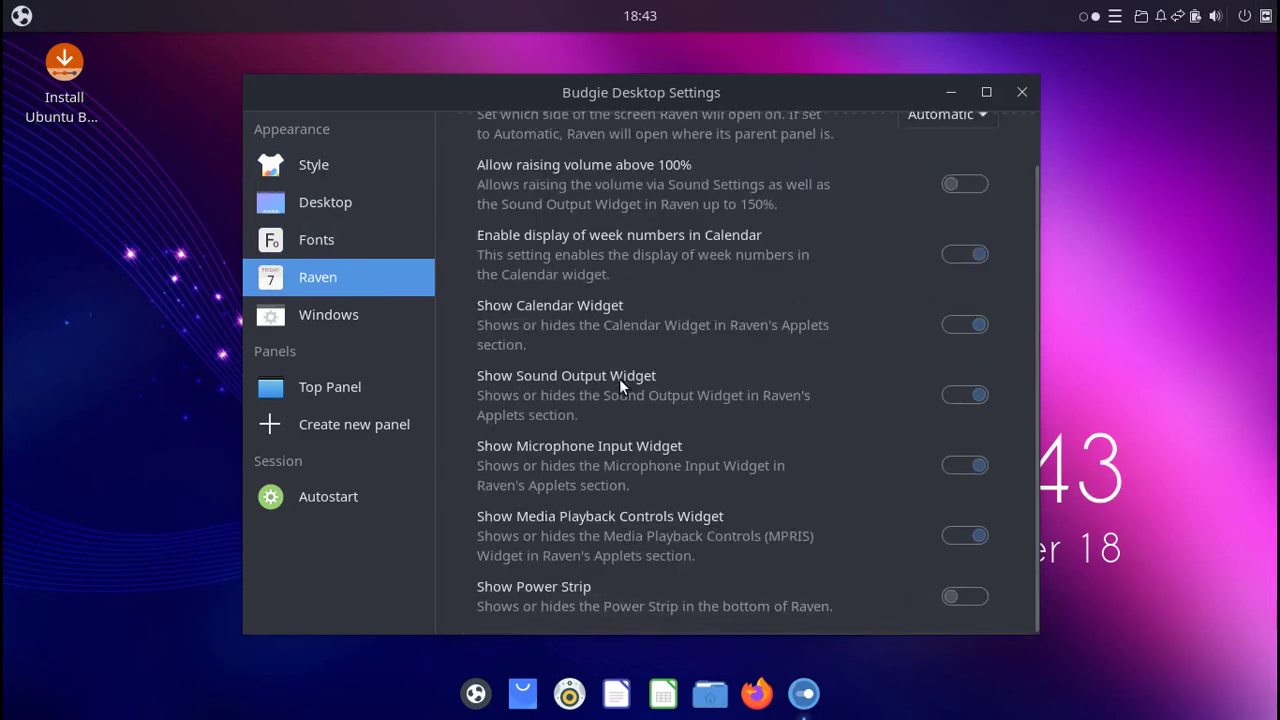
pyautogui.scroll(1, 619, 378)
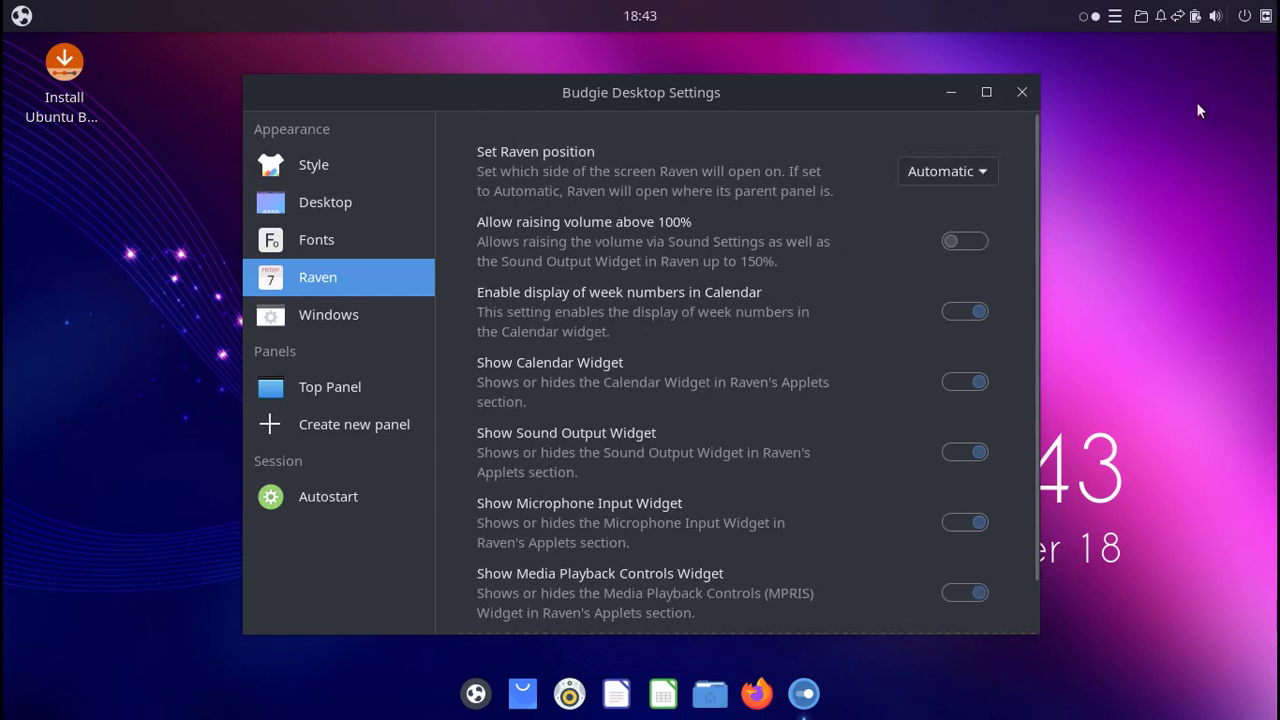
# Set the Raven position to Left and preview where the sidebar opens.
pyautogui.click(975, 171)
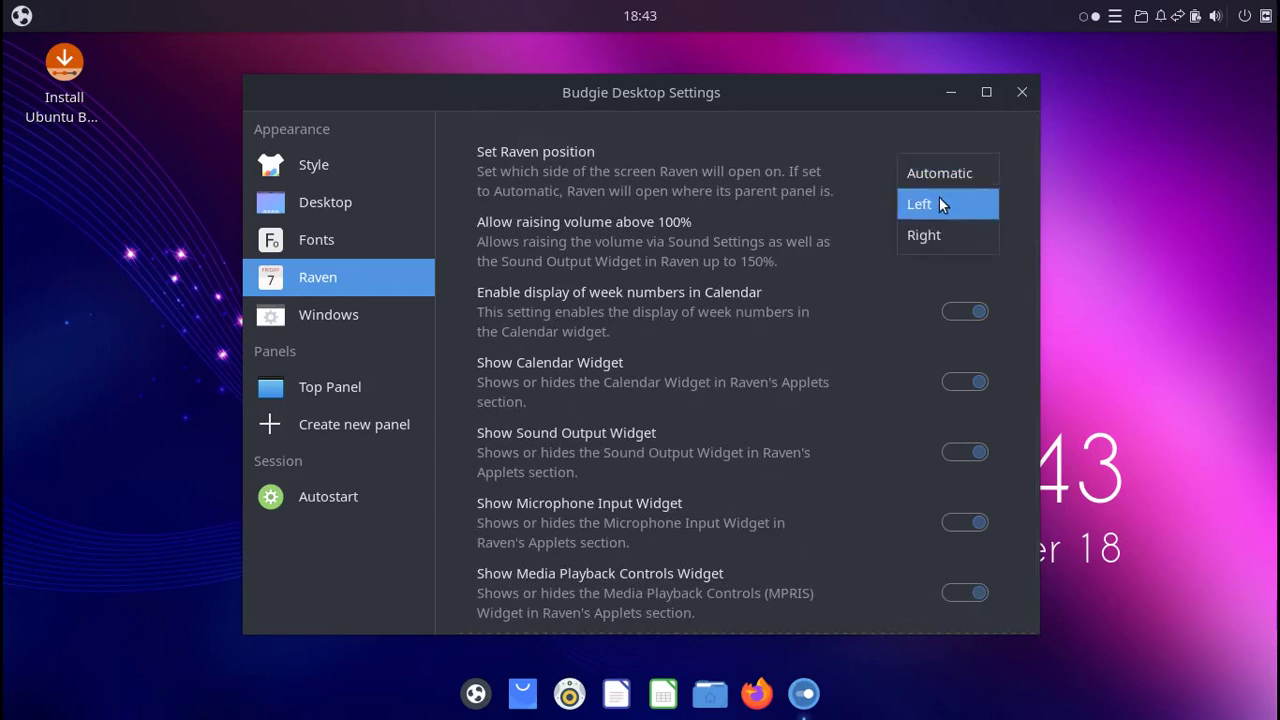
pyautogui.click(939, 199)
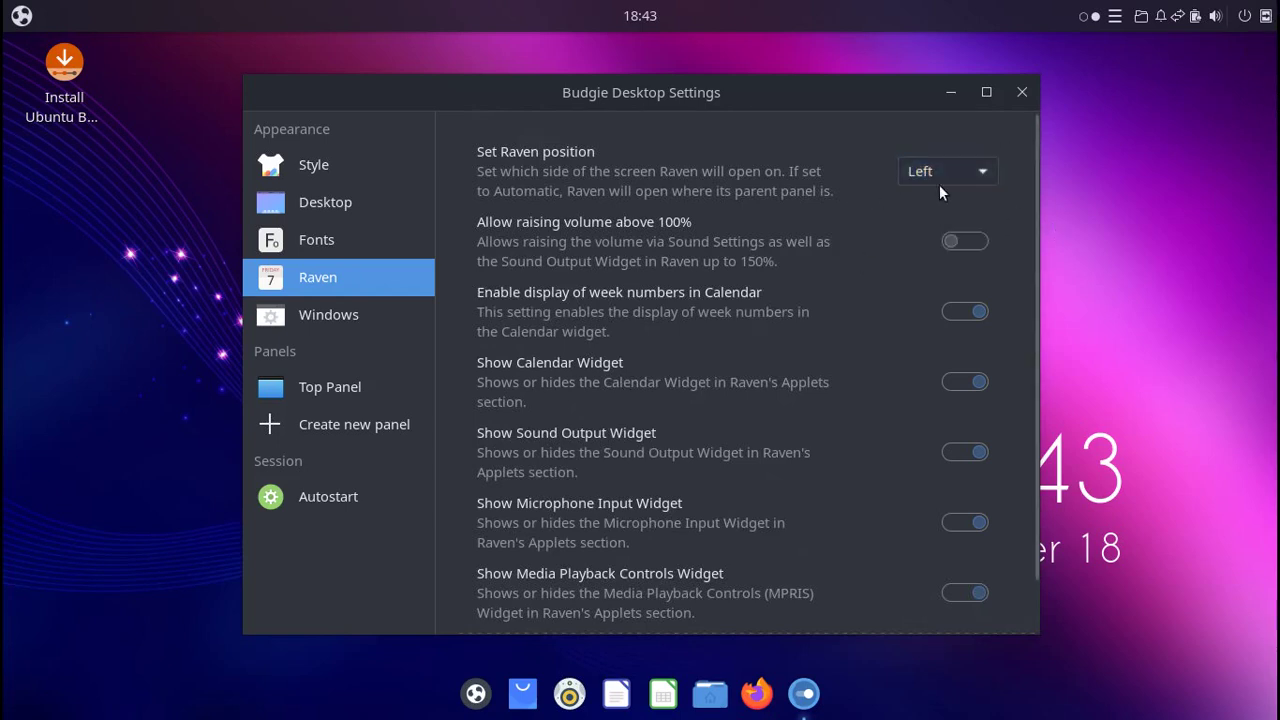
pyautogui.press('super+a')
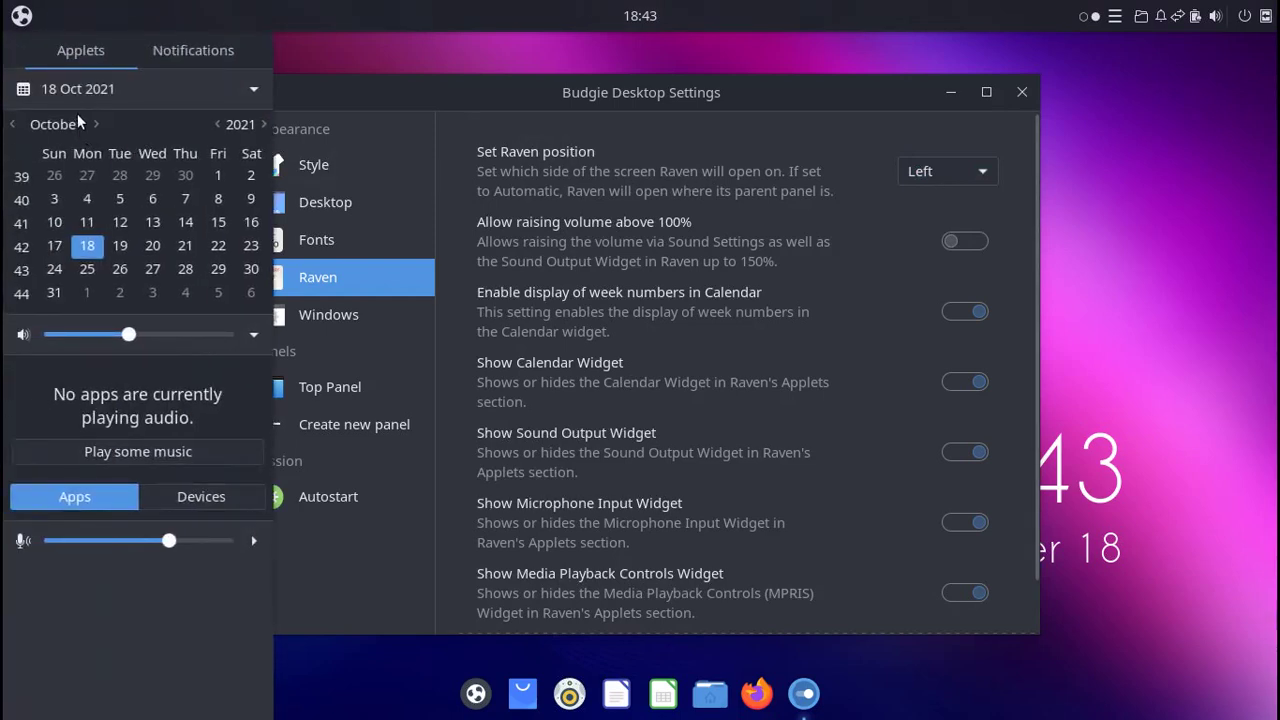
pyautogui.press('super+a')
# Preview the Raven sidebar with its position set to Right, and return the position to Automatic.
pyautogui.click(939, 175)
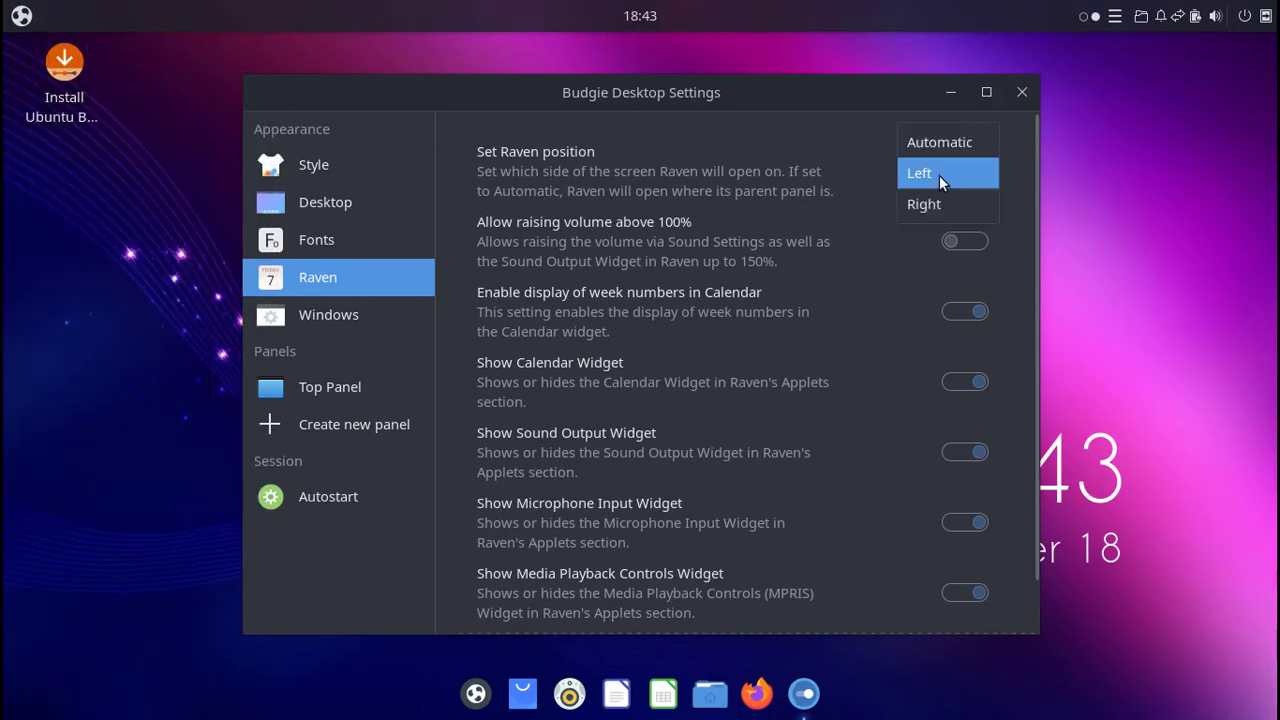
pyautogui.click(939, 175)
pyautogui.click(942, 171)
pyautogui.click(953, 208)
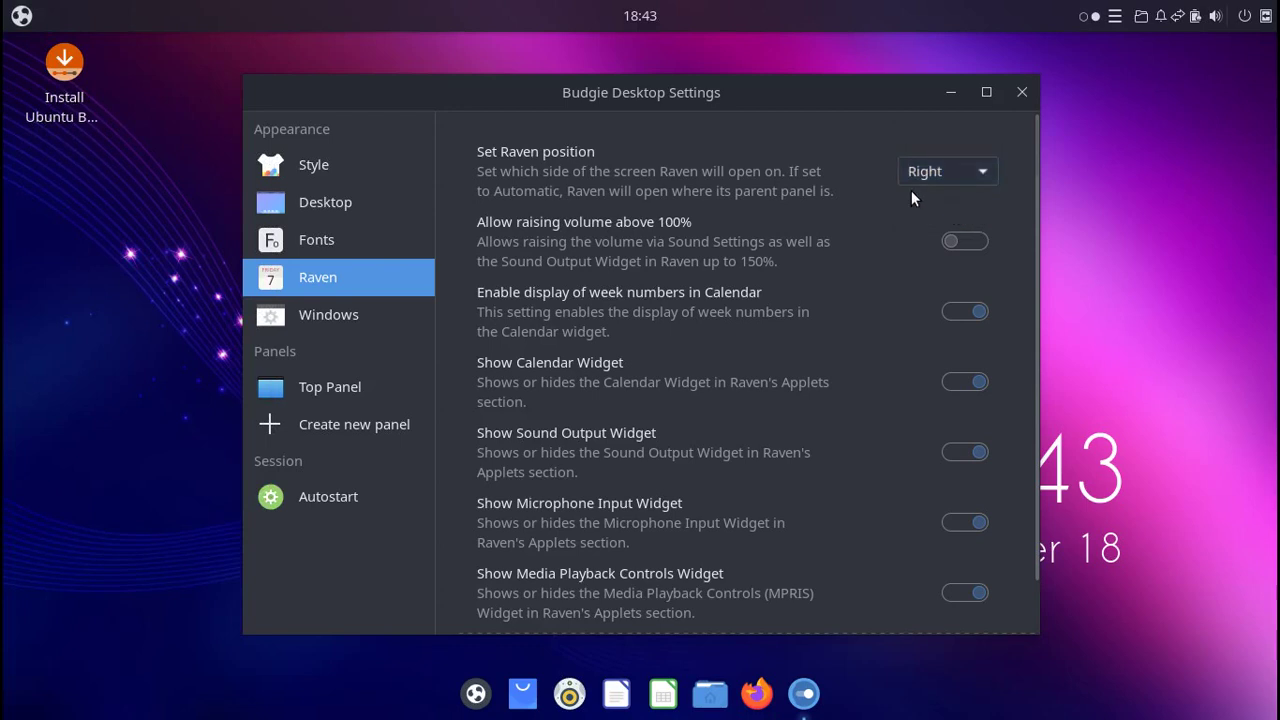
pyautogui.press('super+a')
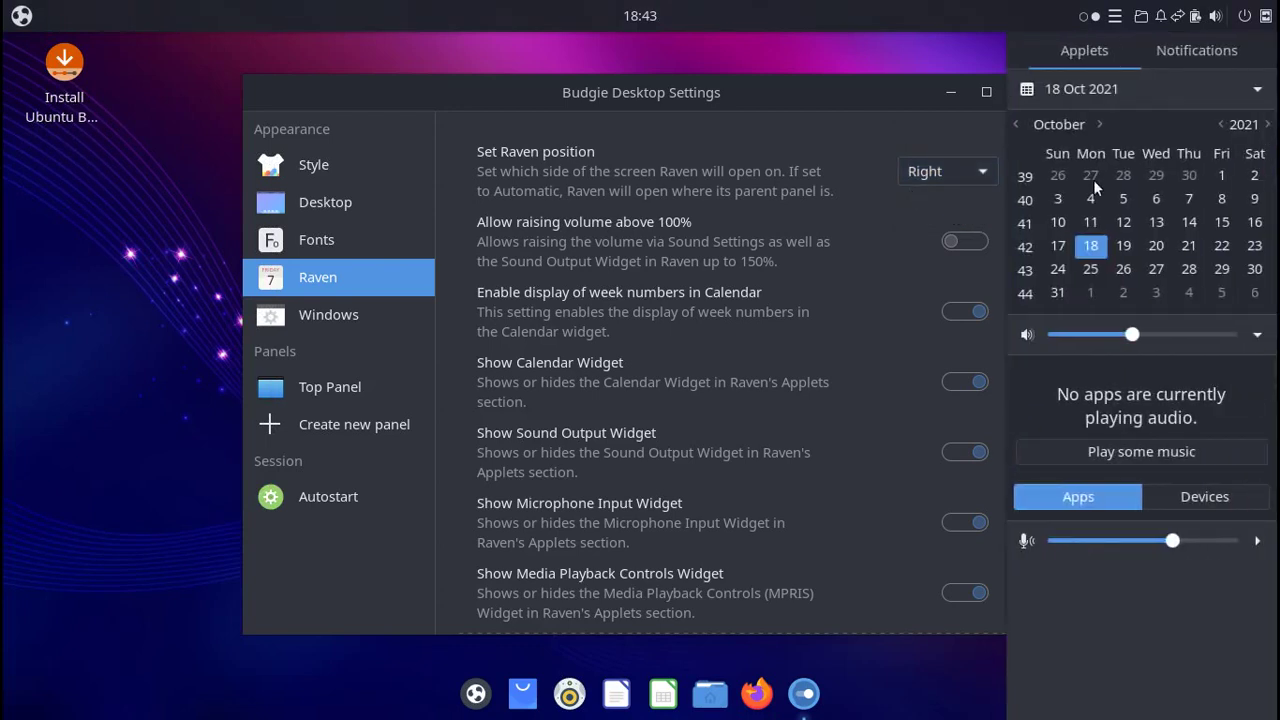
pyautogui.press('super+a')
pyautogui.click(978, 171)
pyautogui.click(956, 112)
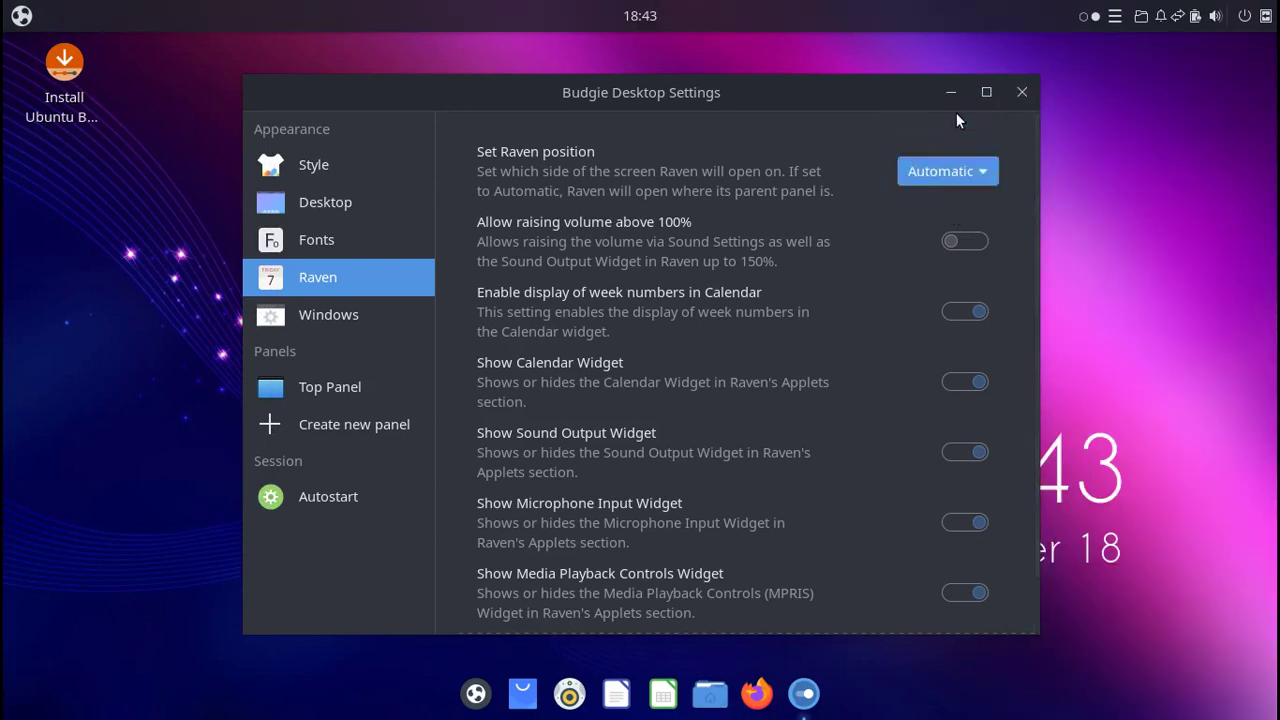
# Review the Windows options and the Top Panel applet list, and close the desktop settings.
pyautogui.click(350, 314)
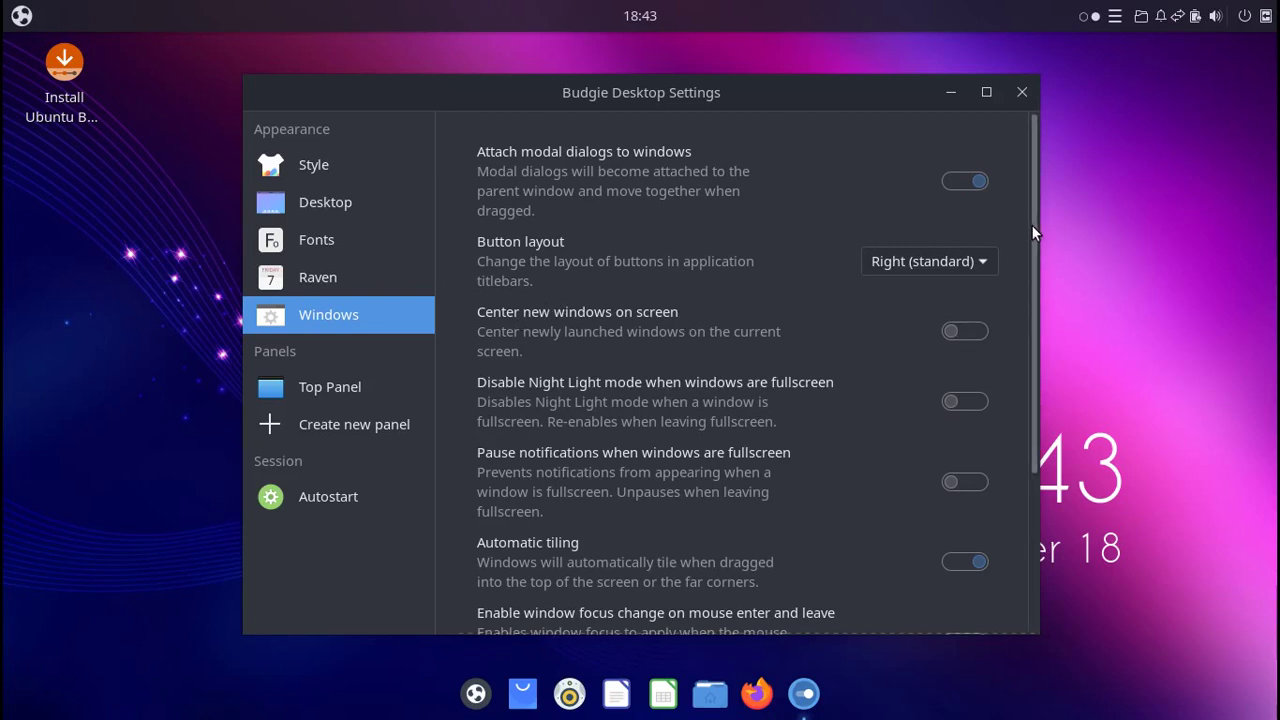
pyautogui.moveTo(1031, 224); pyautogui.dragTo(970, 410)
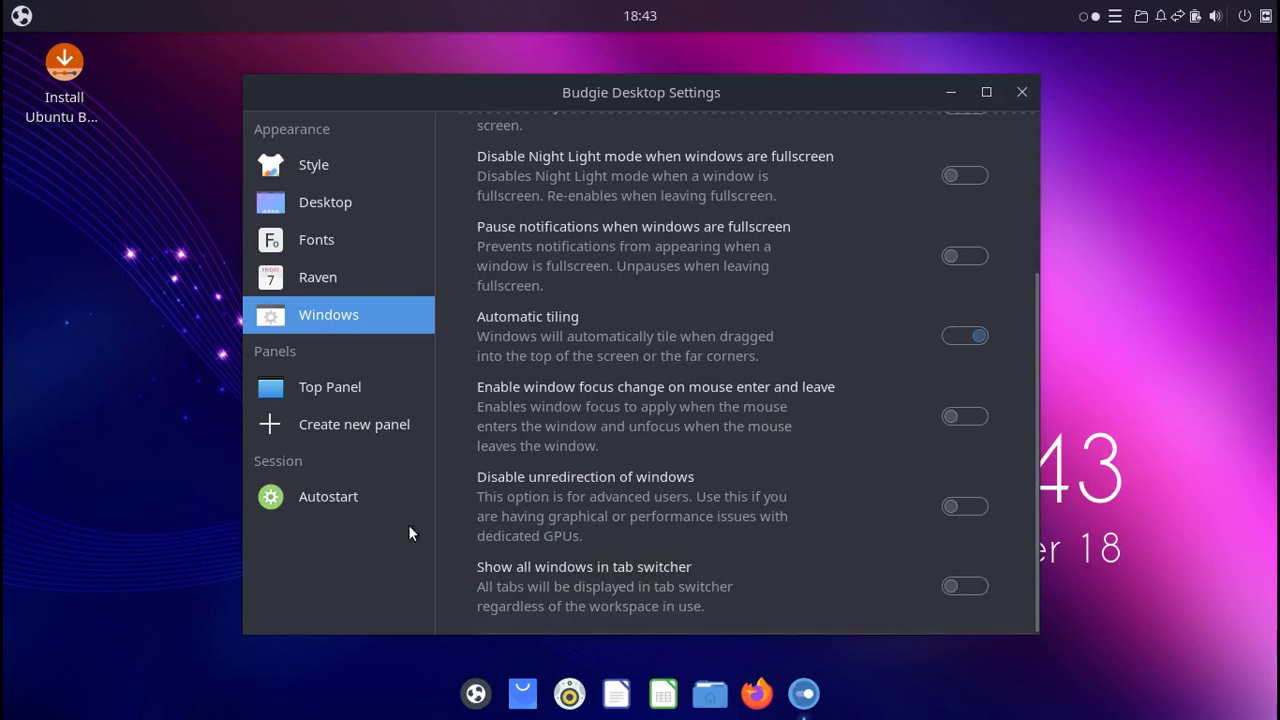
pyautogui.click(332, 386)
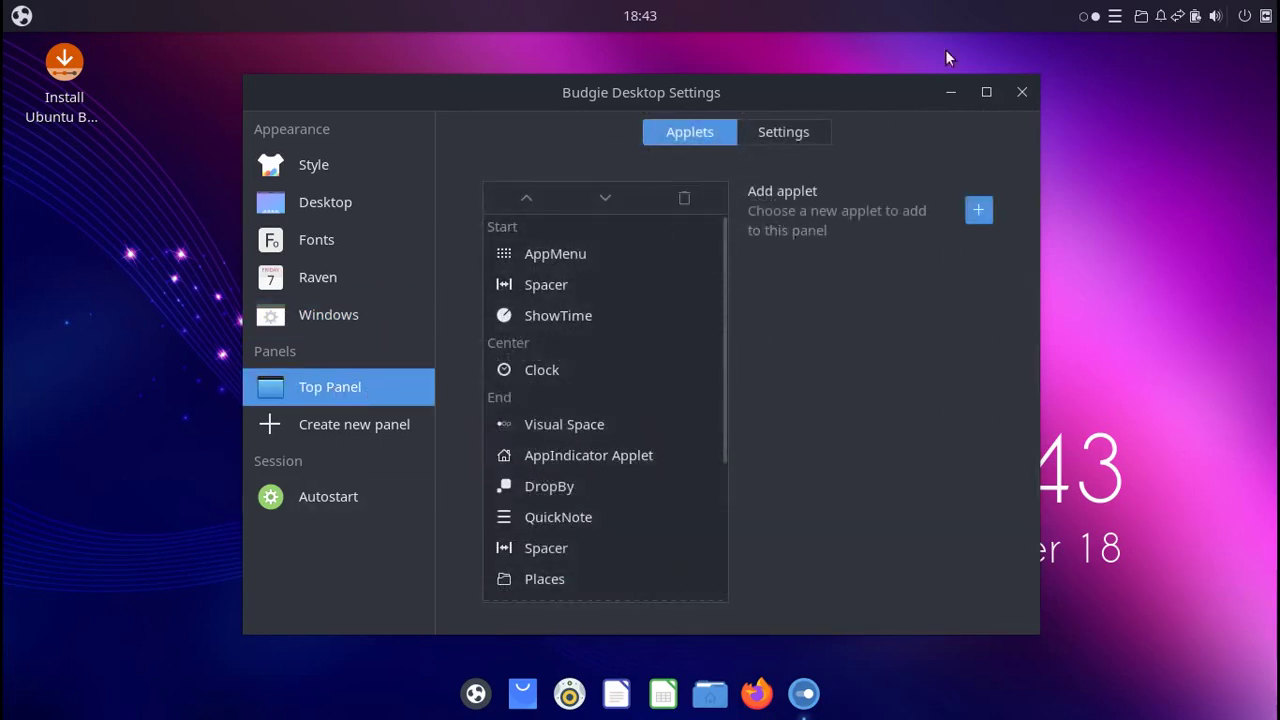
pyautogui.scroll(-1, 641, 487)
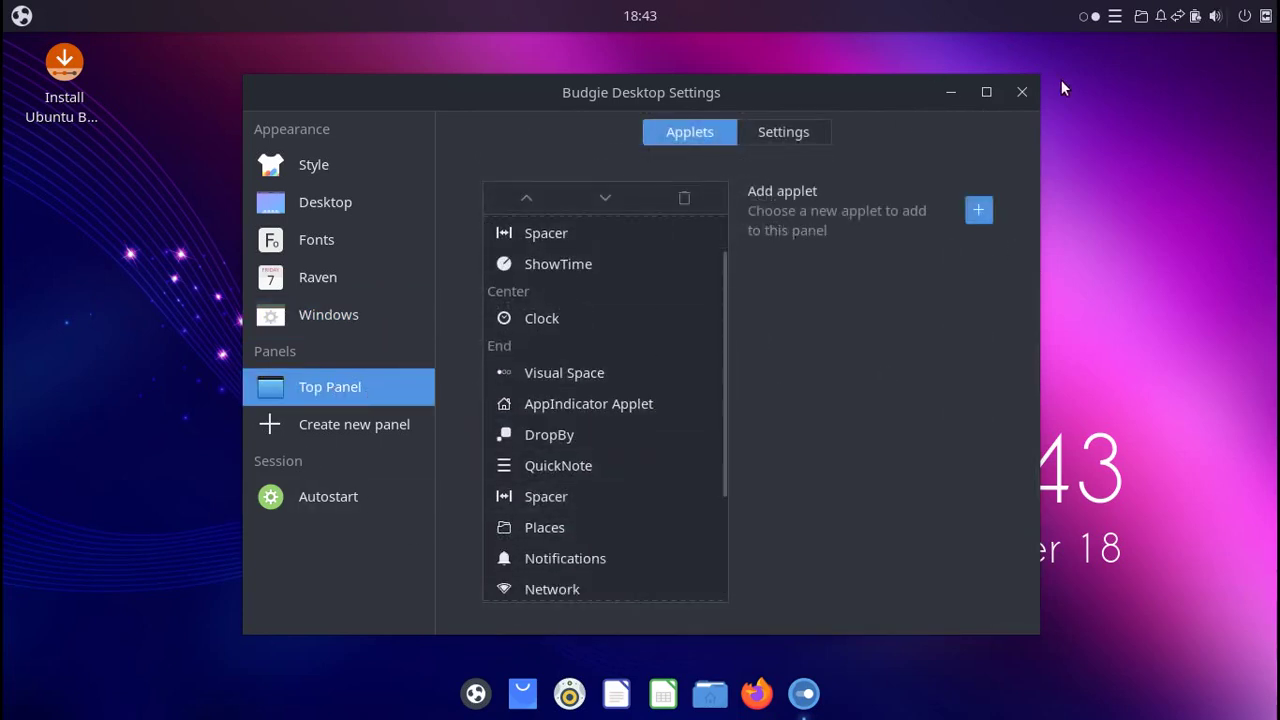
pyautogui.click(1016, 101)
# Open Budgie Extras, look through the available applets down to the workspace ones, and close it.
pyautogui.press('super')
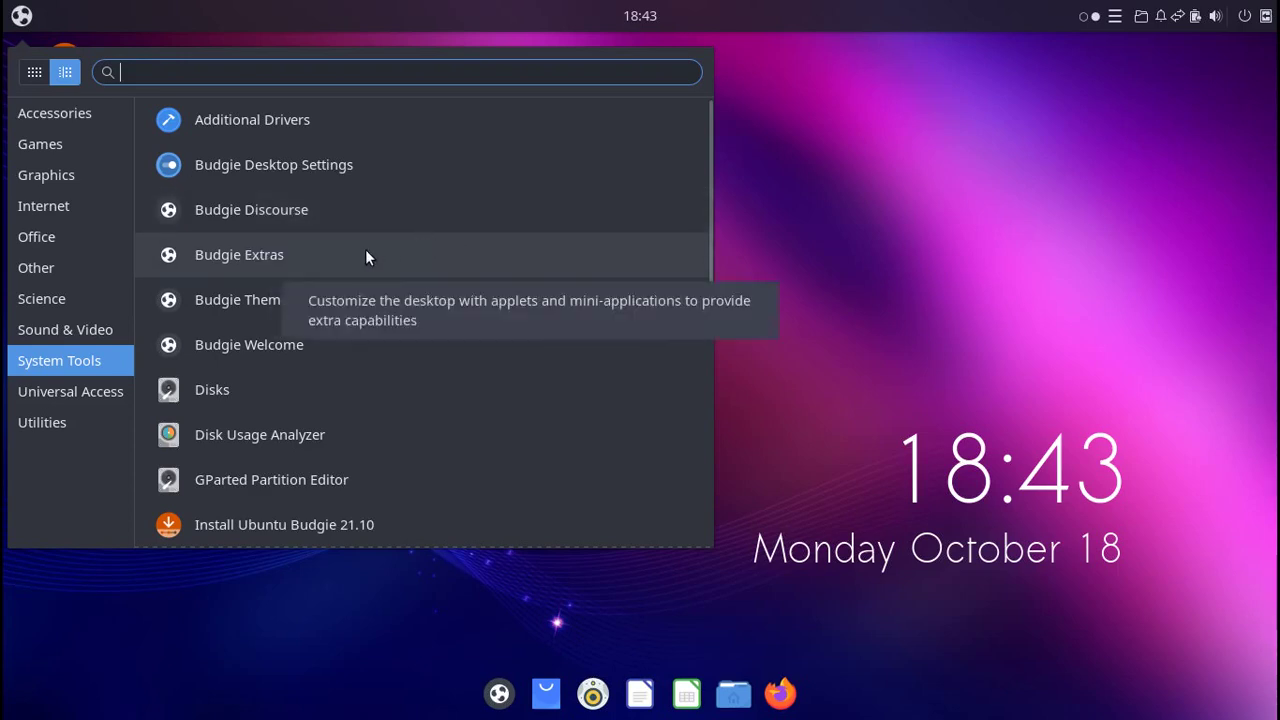
pyautogui.click(232, 262)
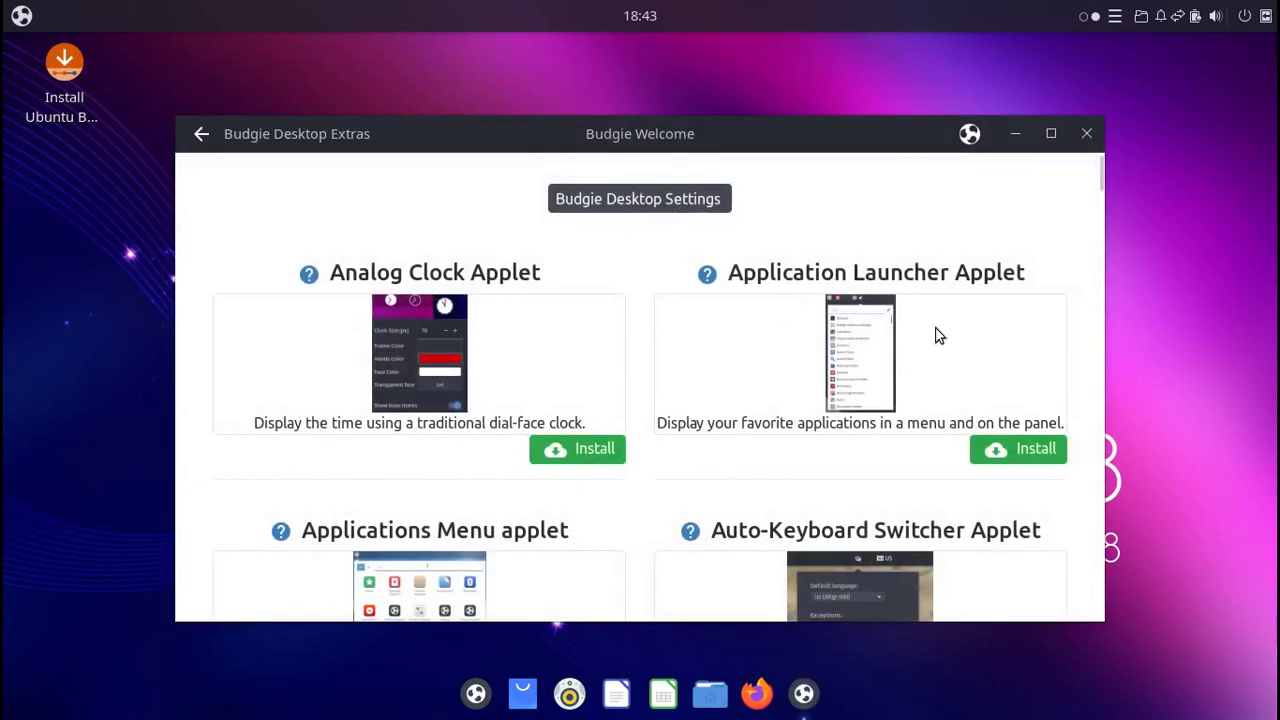
pyautogui.scroll(-3, 357, 388)
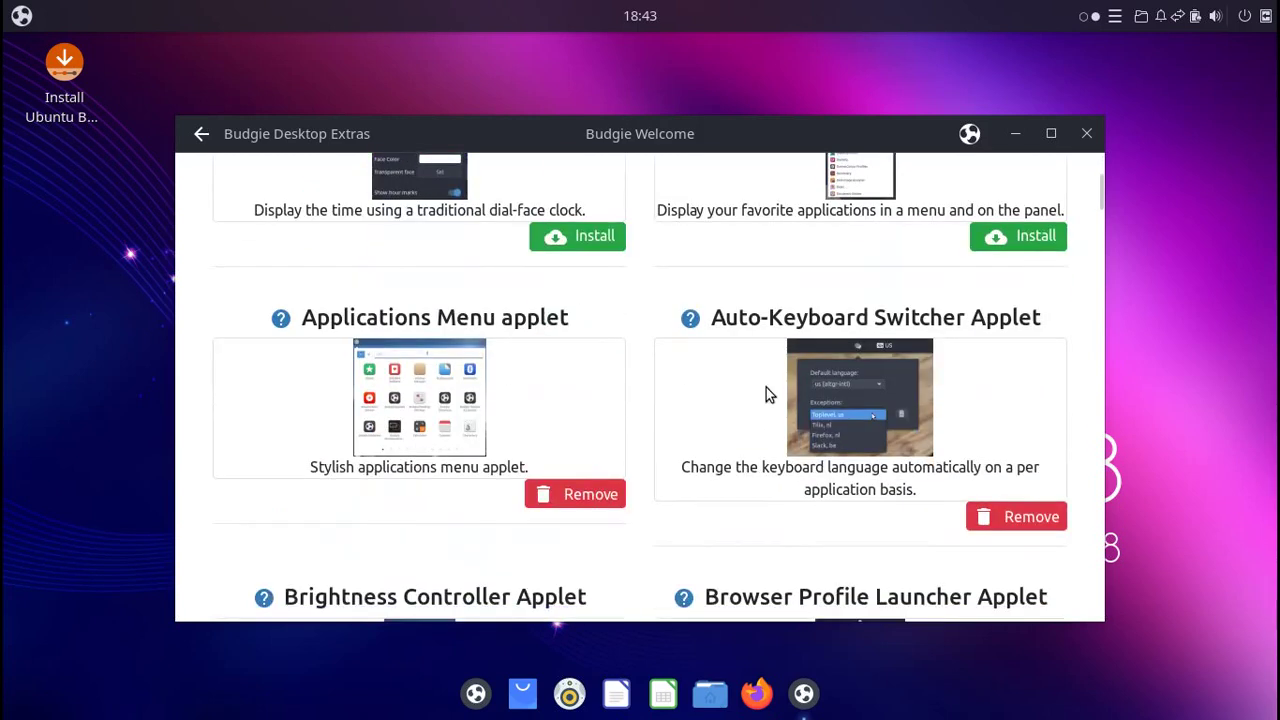
pyautogui.scroll(-1, 768, 425)
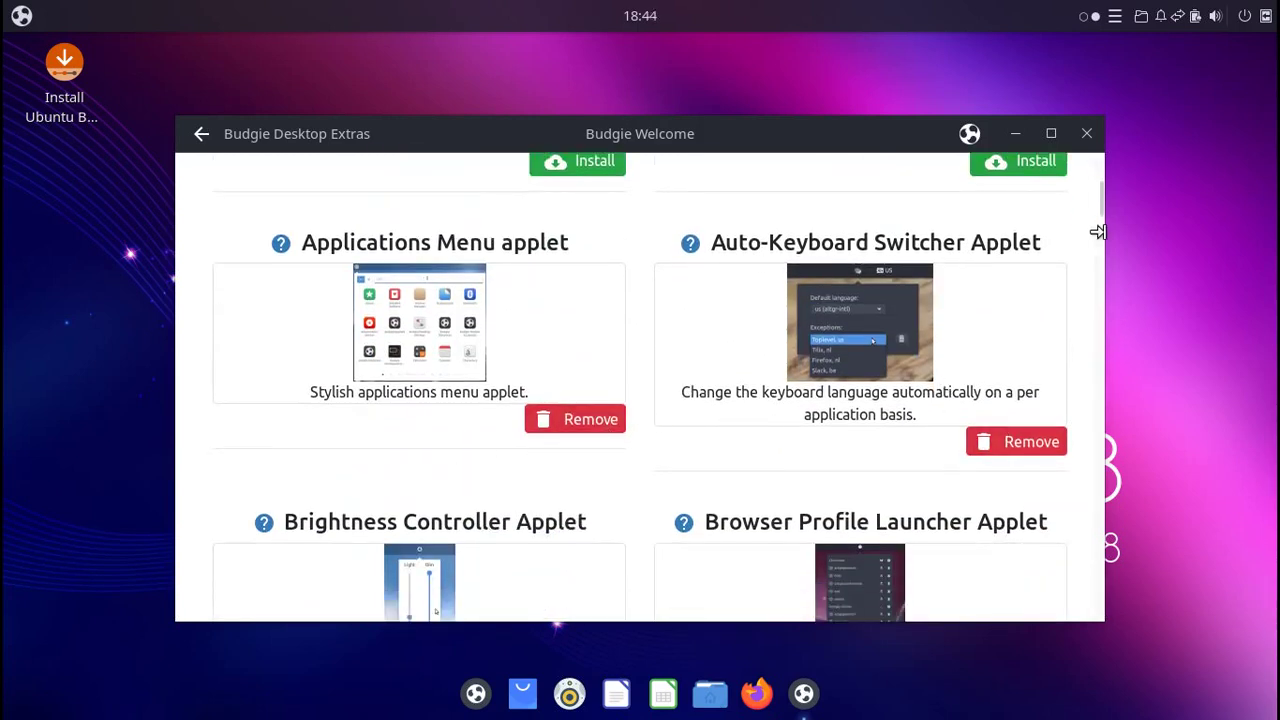
pyautogui.moveTo(1098, 199); pyautogui.dragTo(1078, 617)
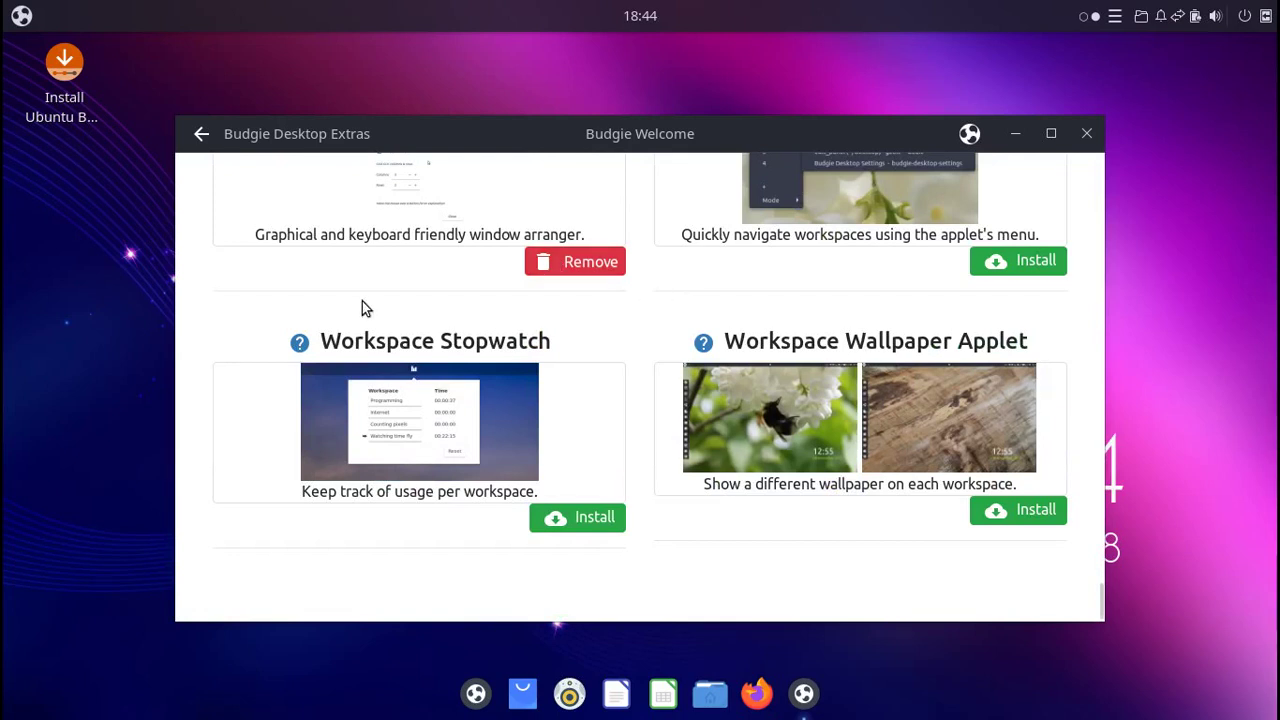
pyautogui.scroll(1, 363, 306)
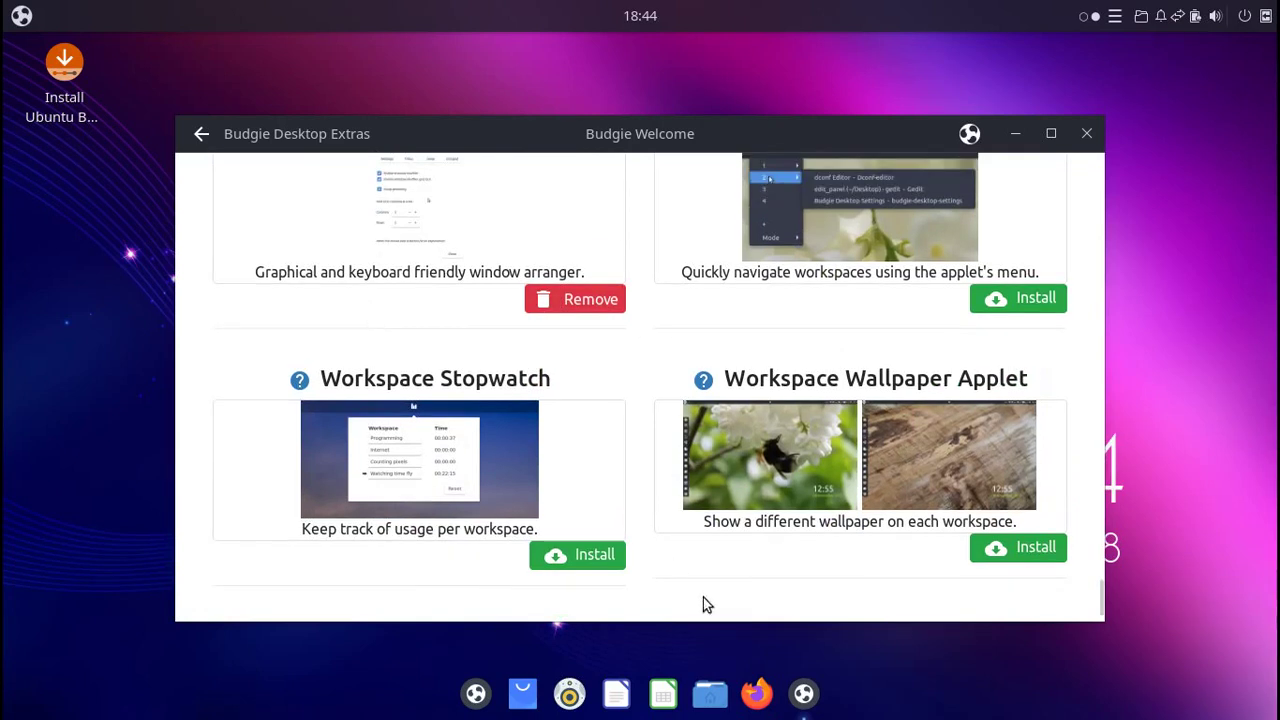
pyautogui.click(1086, 133)
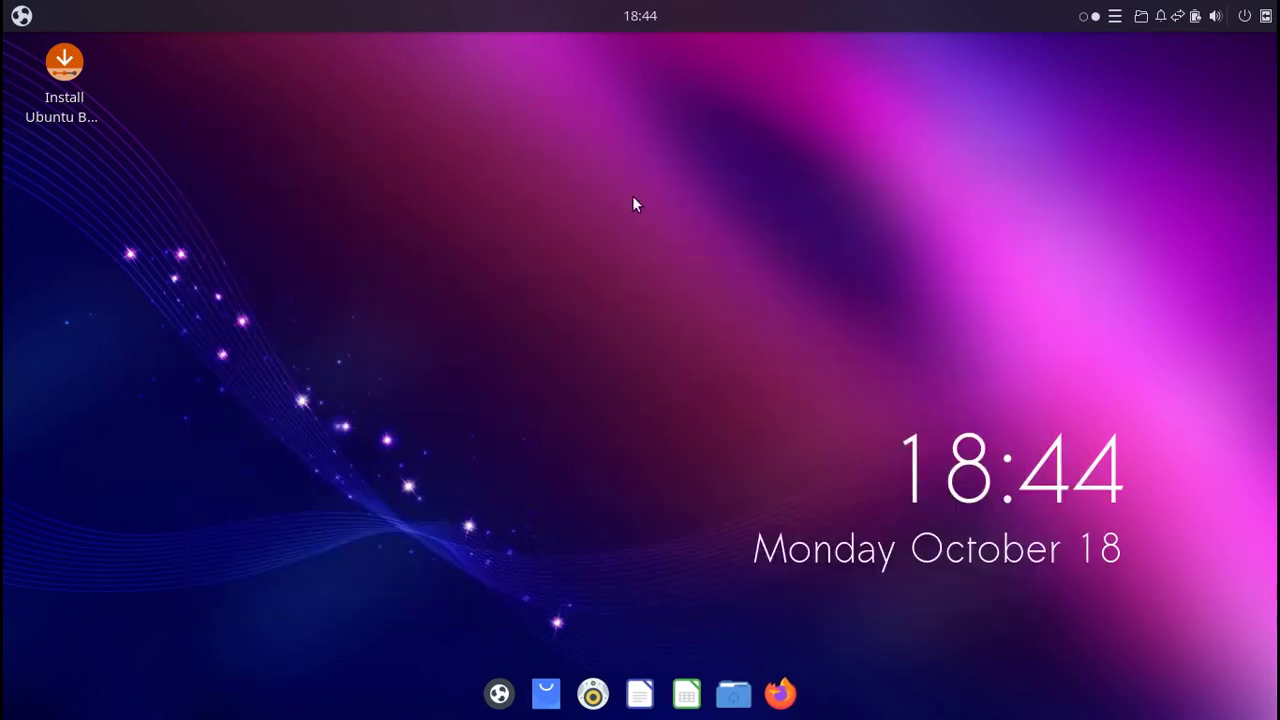
# Open Budgie Themes & Layouts and look through the Switch Appearance themes from Arc Design to WhiteSur.
pyautogui.press('super')
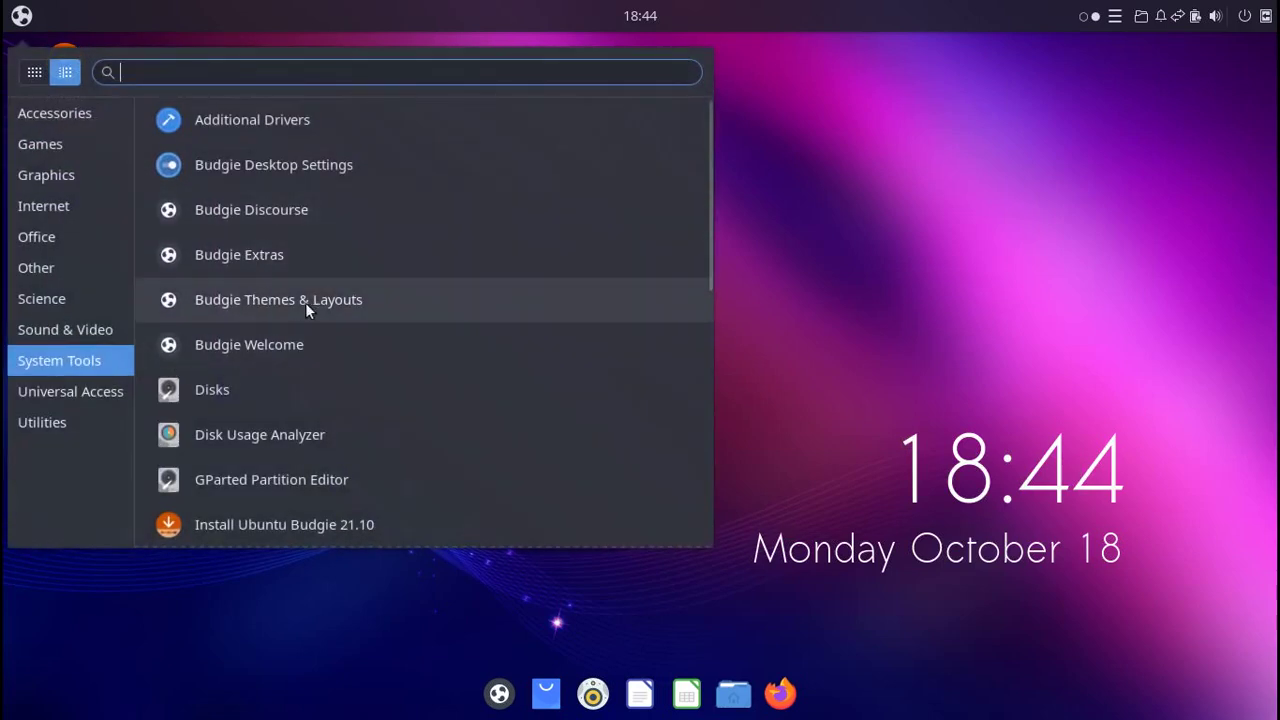
pyautogui.click(358, 301)
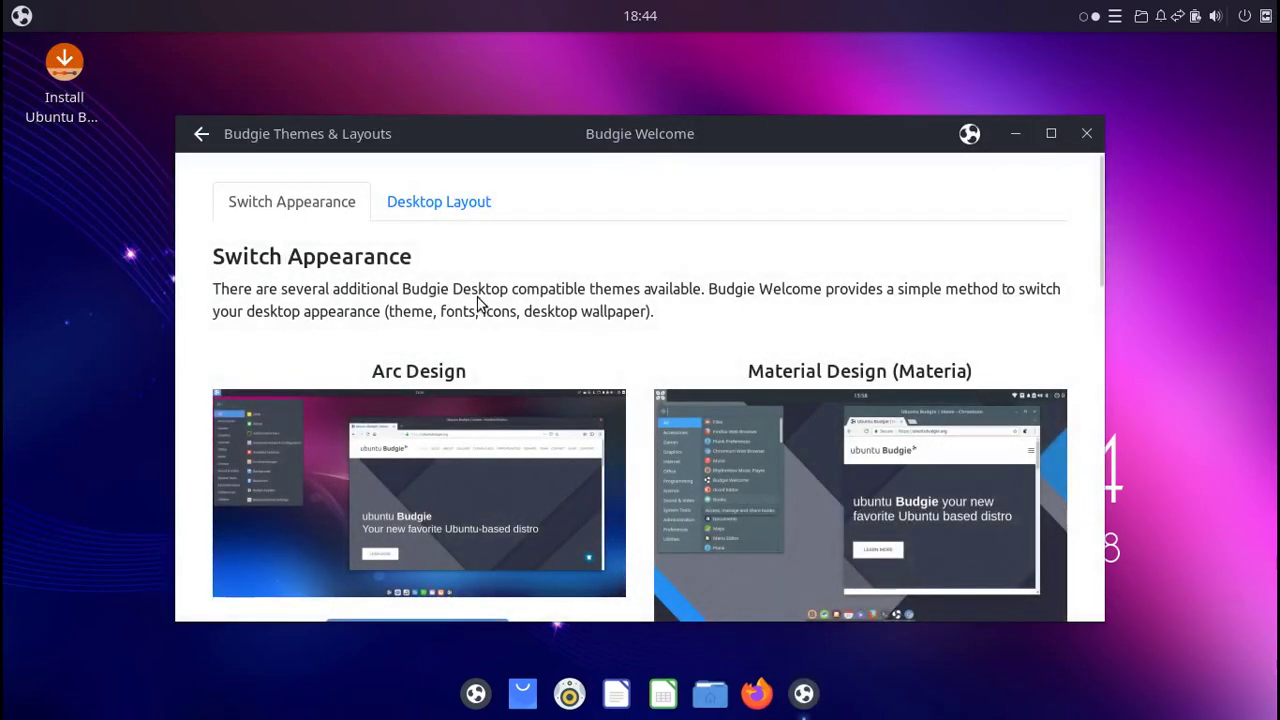
pyautogui.scroll(-3, 475, 290)
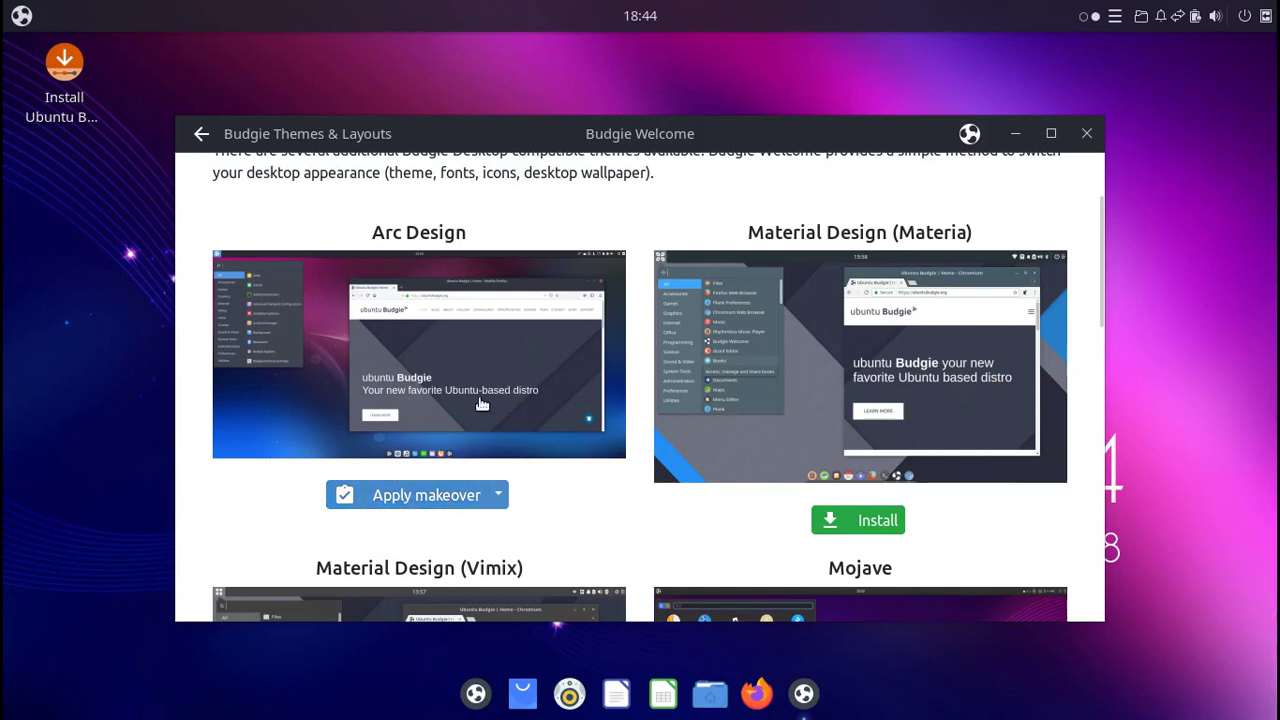
pyautogui.scroll(-3, 500, 408)
pyautogui.scroll(-1, 770, 395)
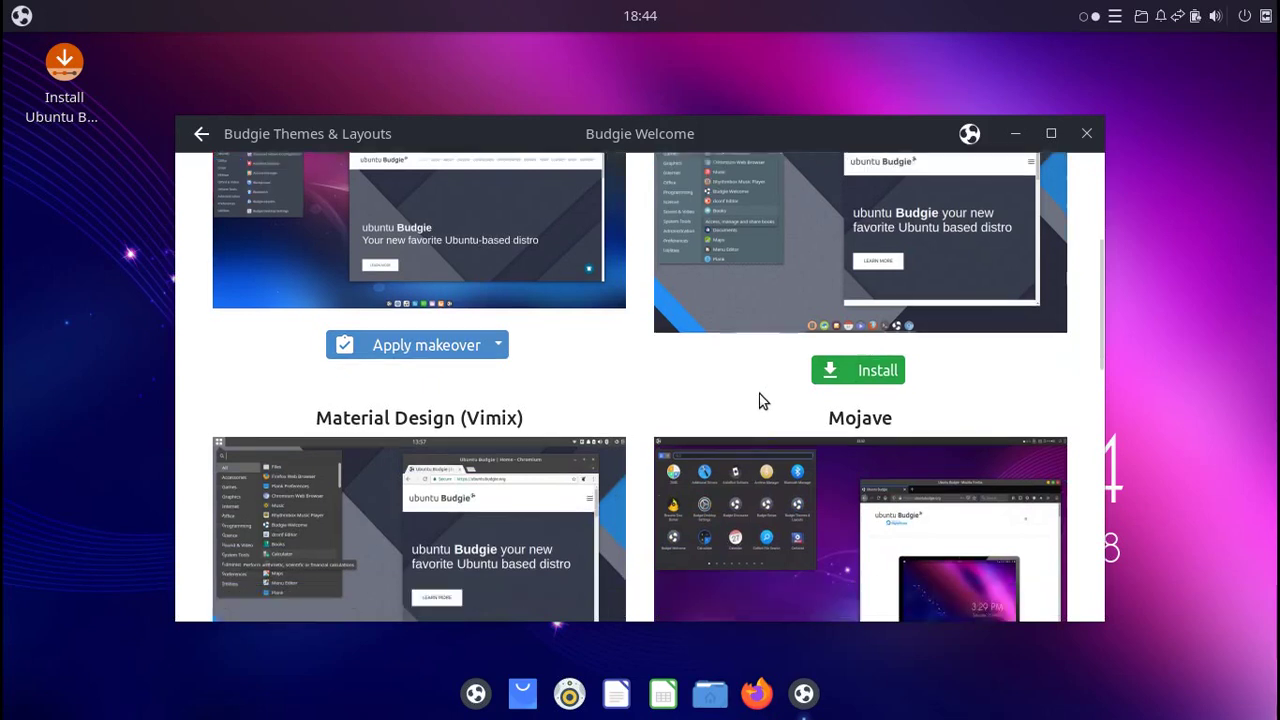
pyautogui.scroll(-3, 760, 399)
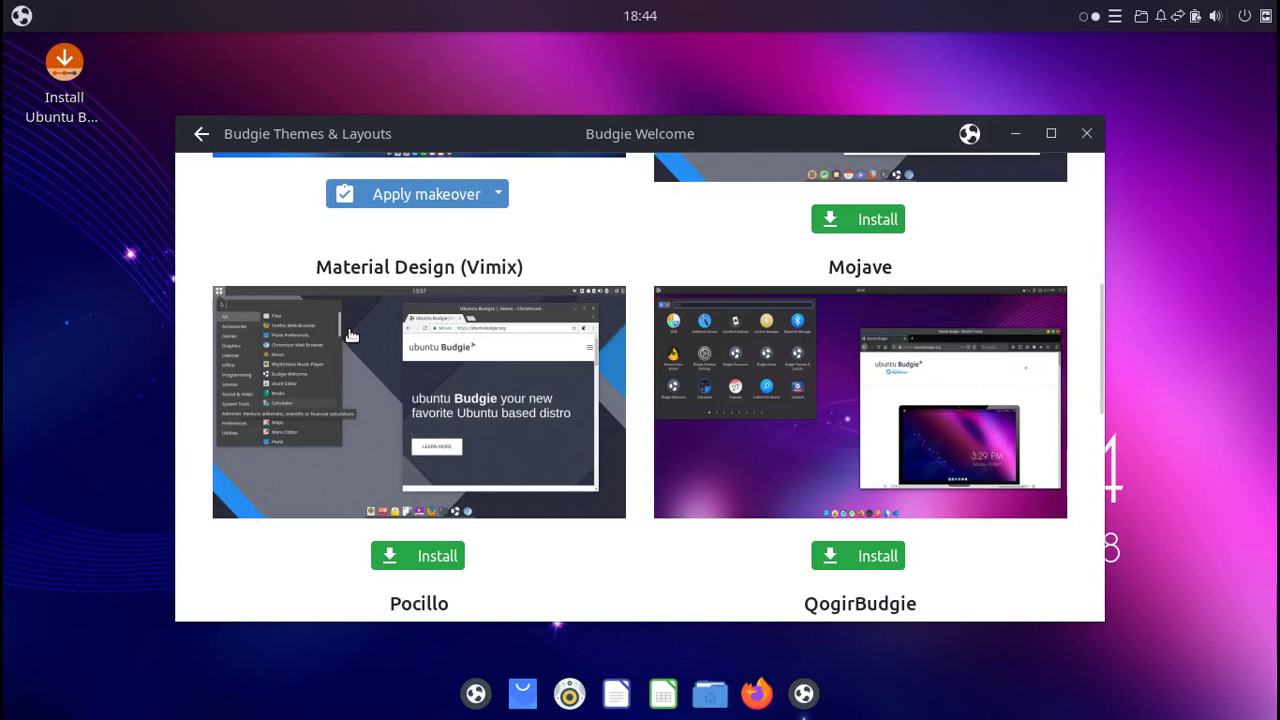
pyautogui.scroll(-5, 705, 449)
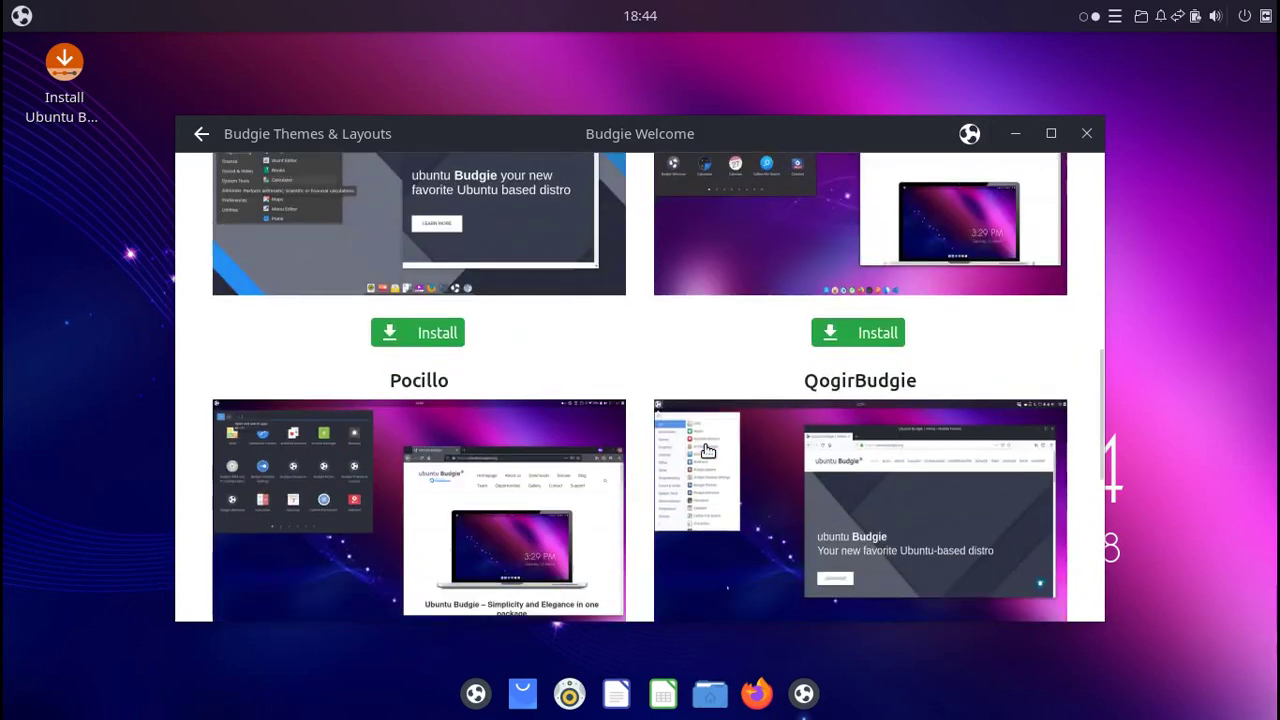
pyautogui.scroll(-2, 371, 404)
pyautogui.scroll(-1, 371, 404)
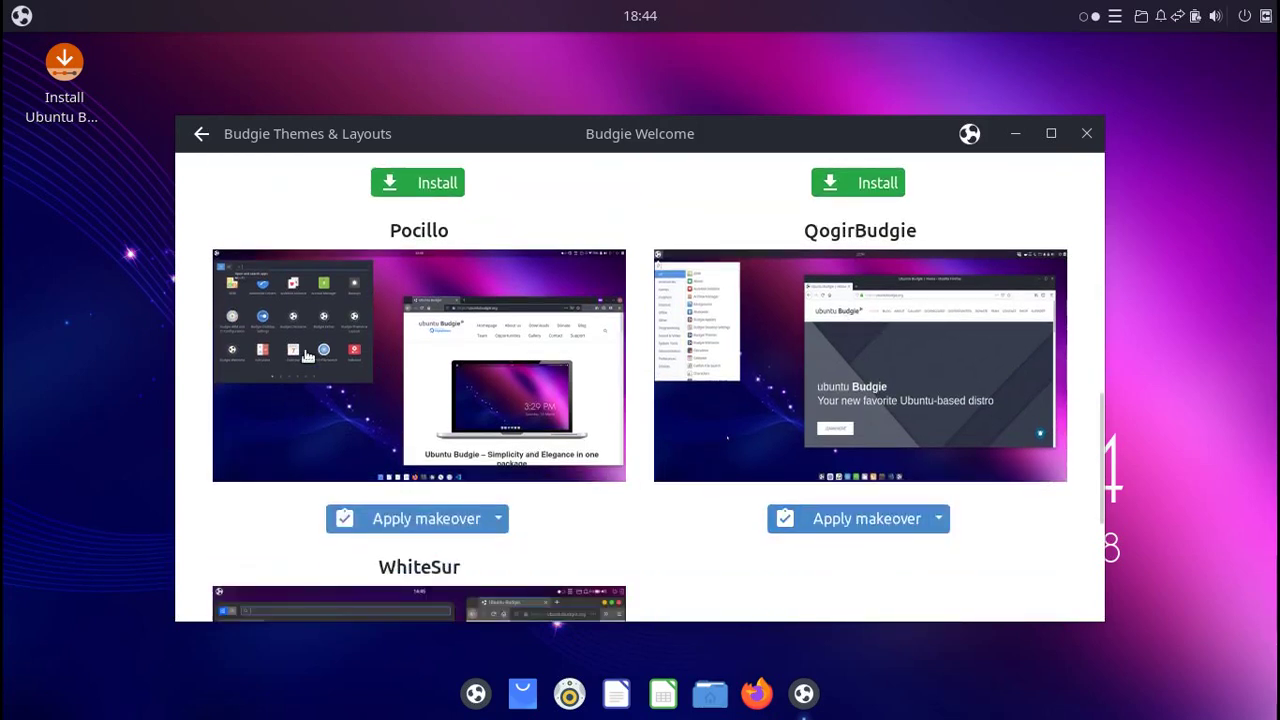
pyautogui.scroll(-5, 307, 355)
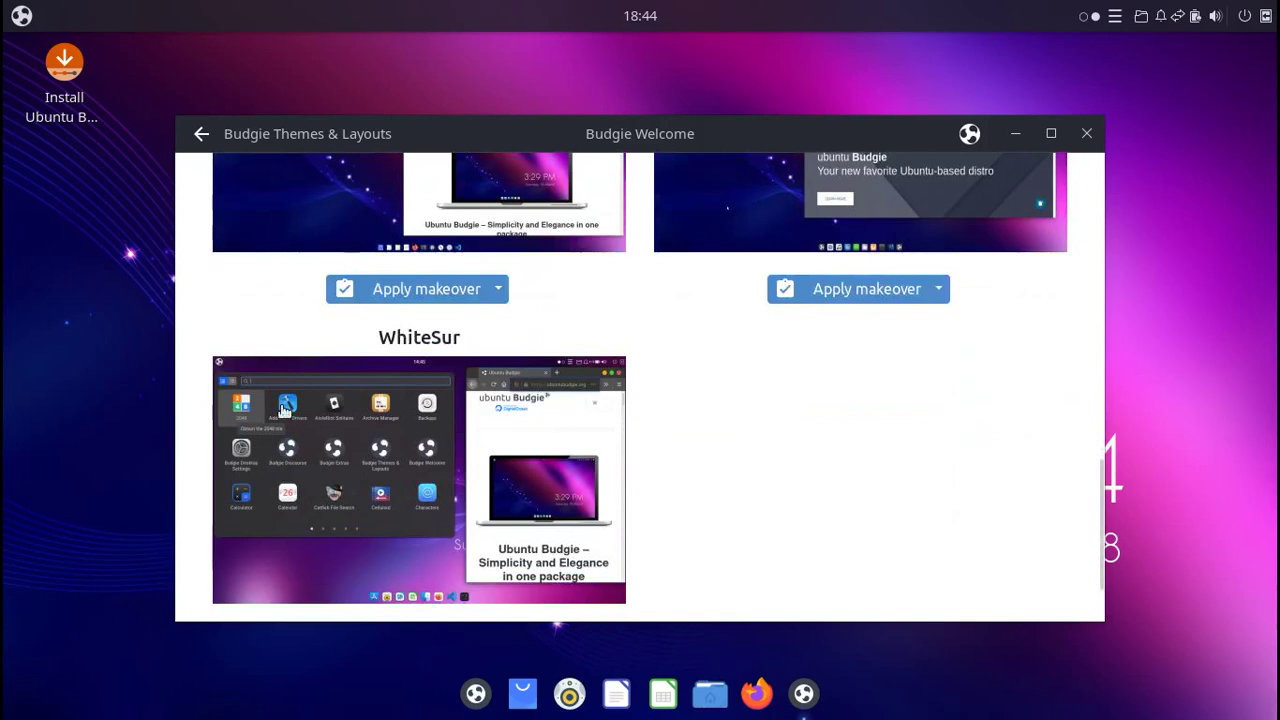
pyautogui.scroll(-2, 517, 343)
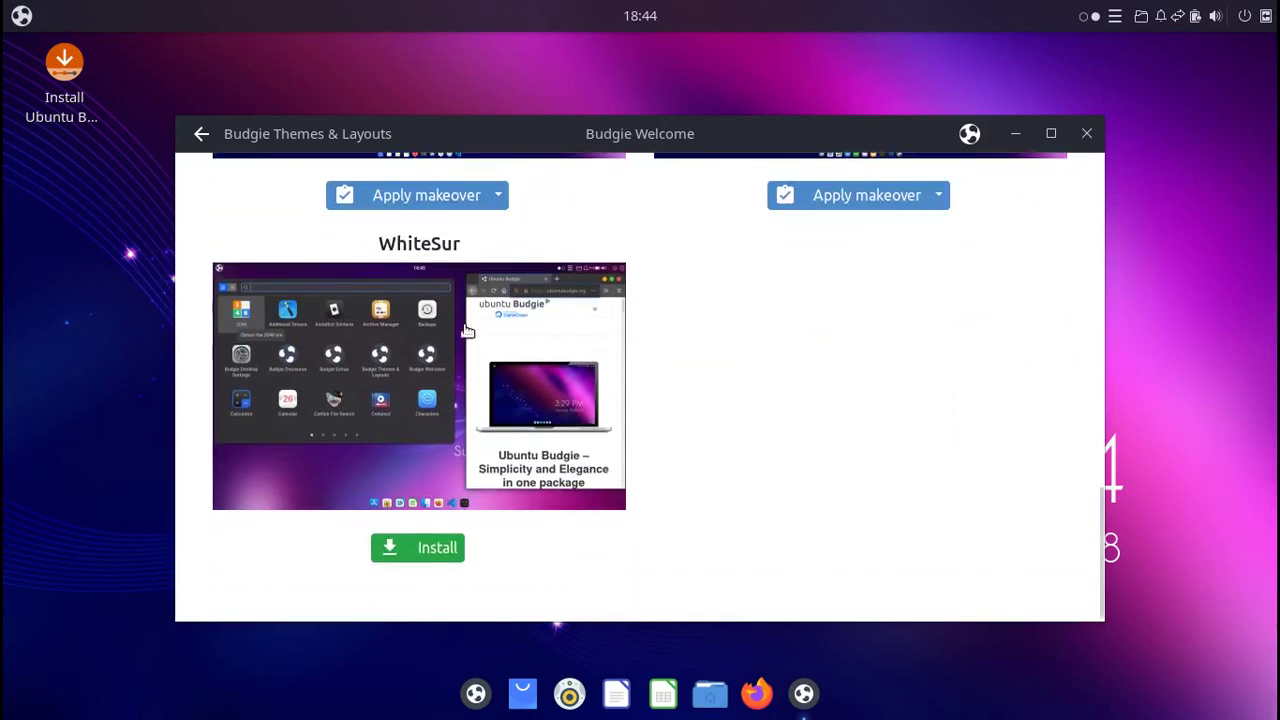
pyautogui.scroll(20, 748, 332)
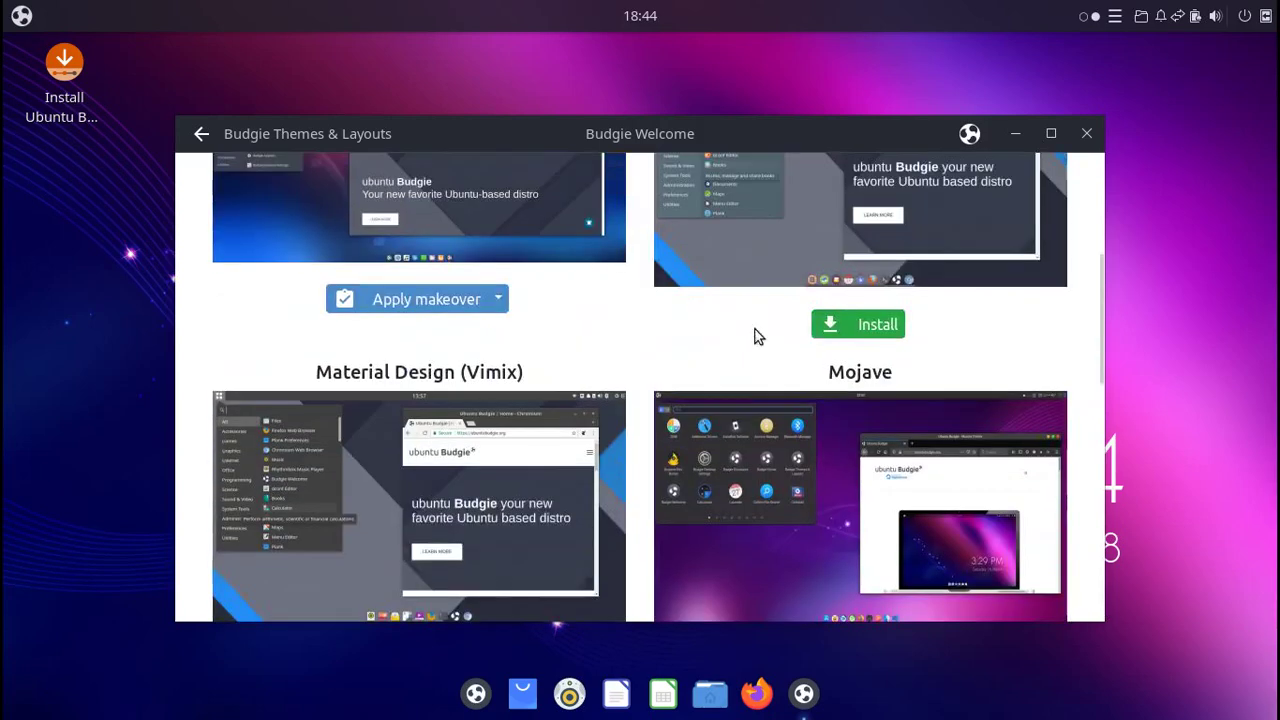
pyautogui.scroll(2, 757, 334)
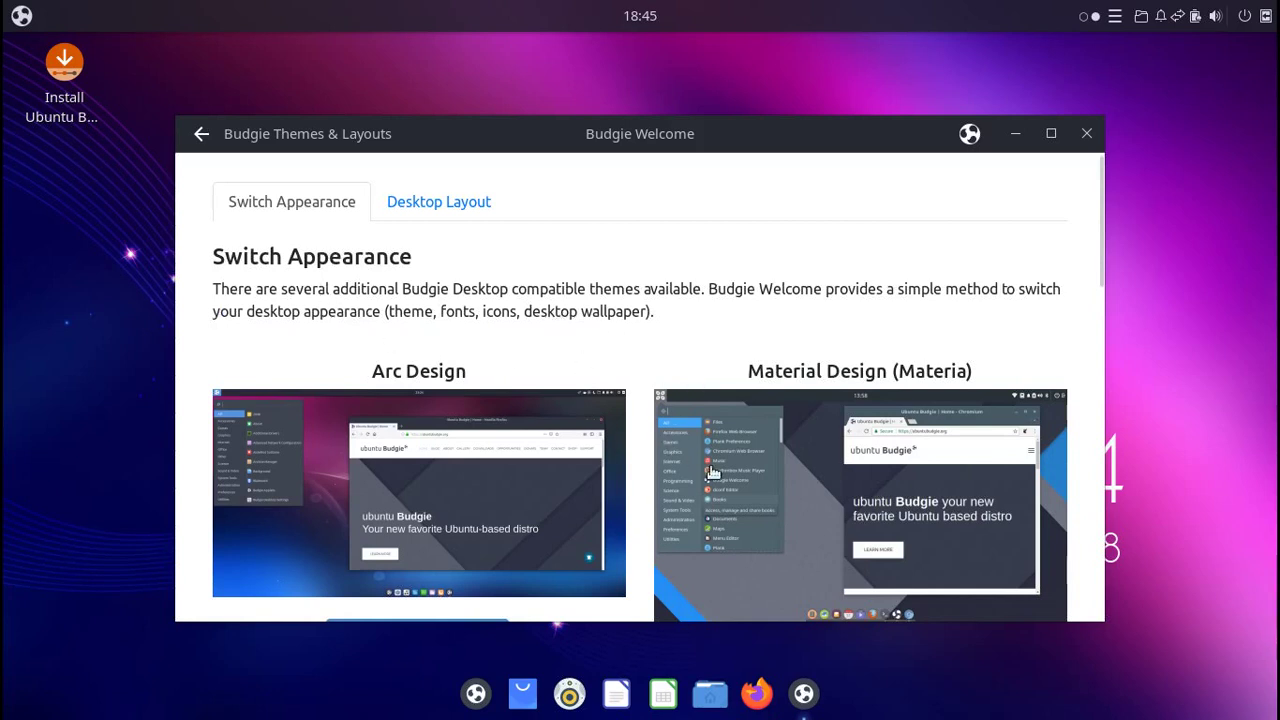
# Look through the Desktop Layout options in Budgie Themes & Layouts, from Ubuntu Budgie down to Cupertino.
pyautogui.click(434, 204)
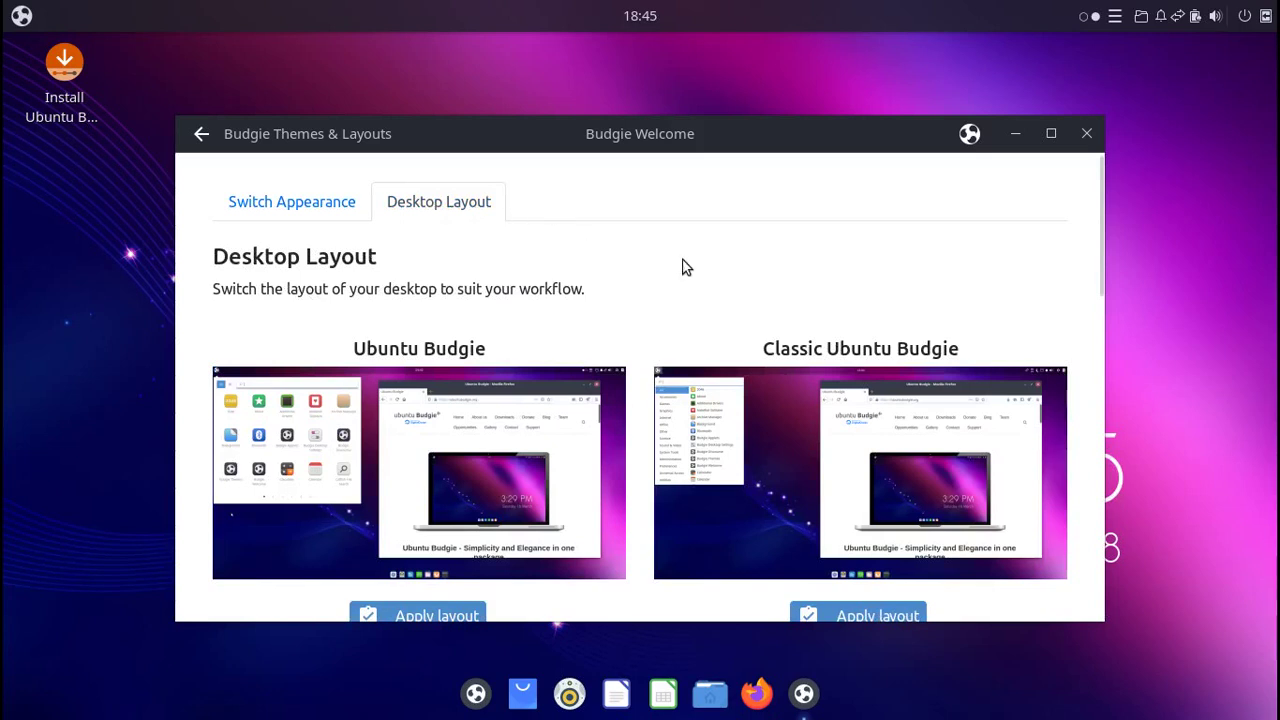
pyautogui.scroll(-1, 683, 267)
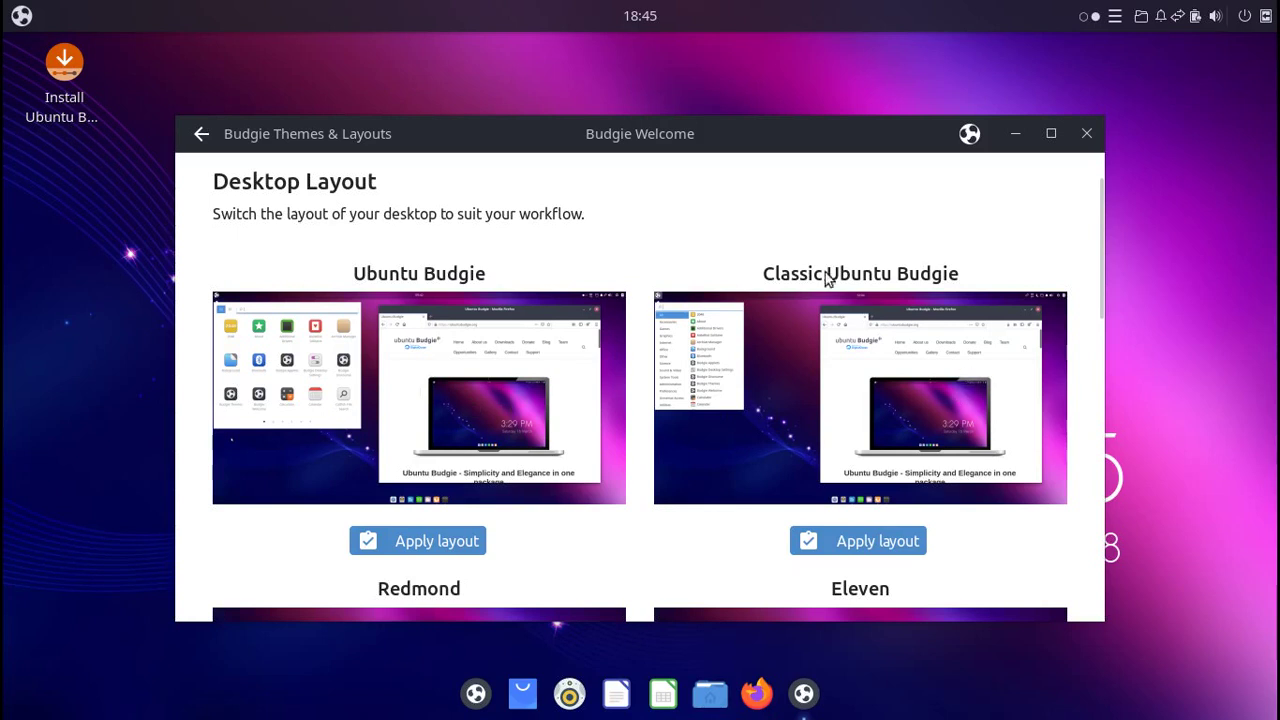
pyautogui.scroll(-3, 820, 388)
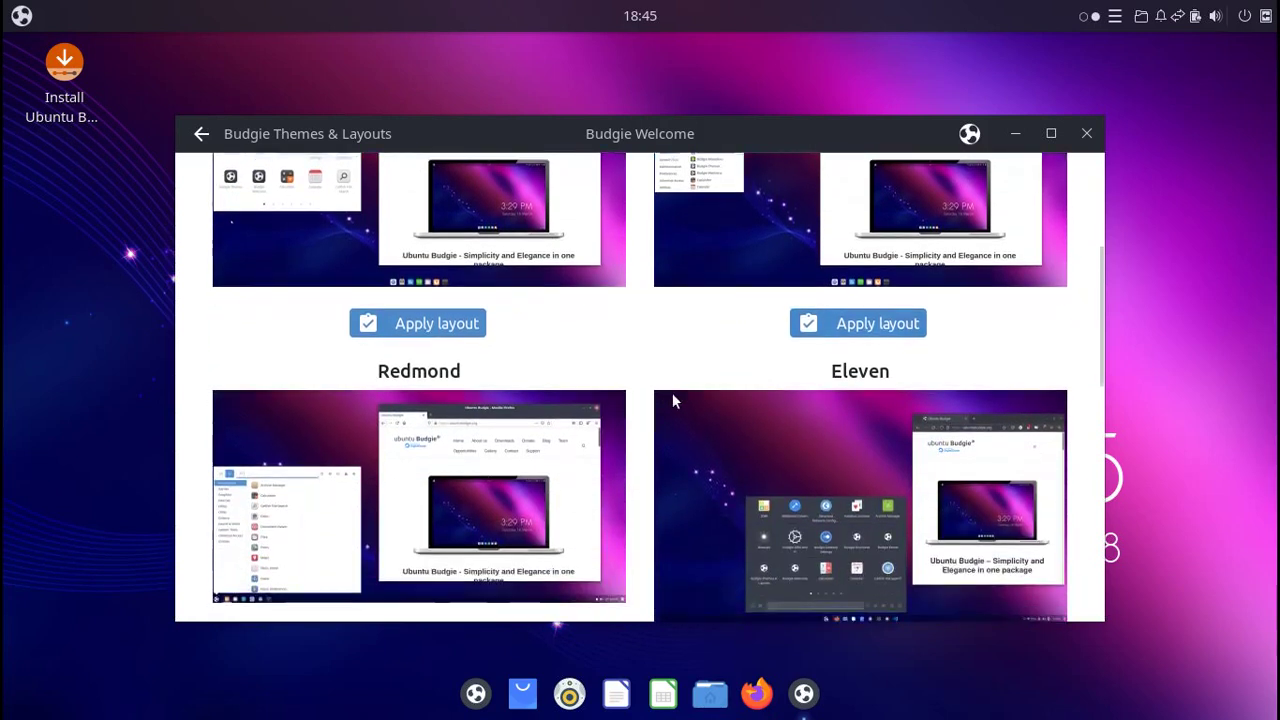
pyautogui.scroll(-1, 673, 400)
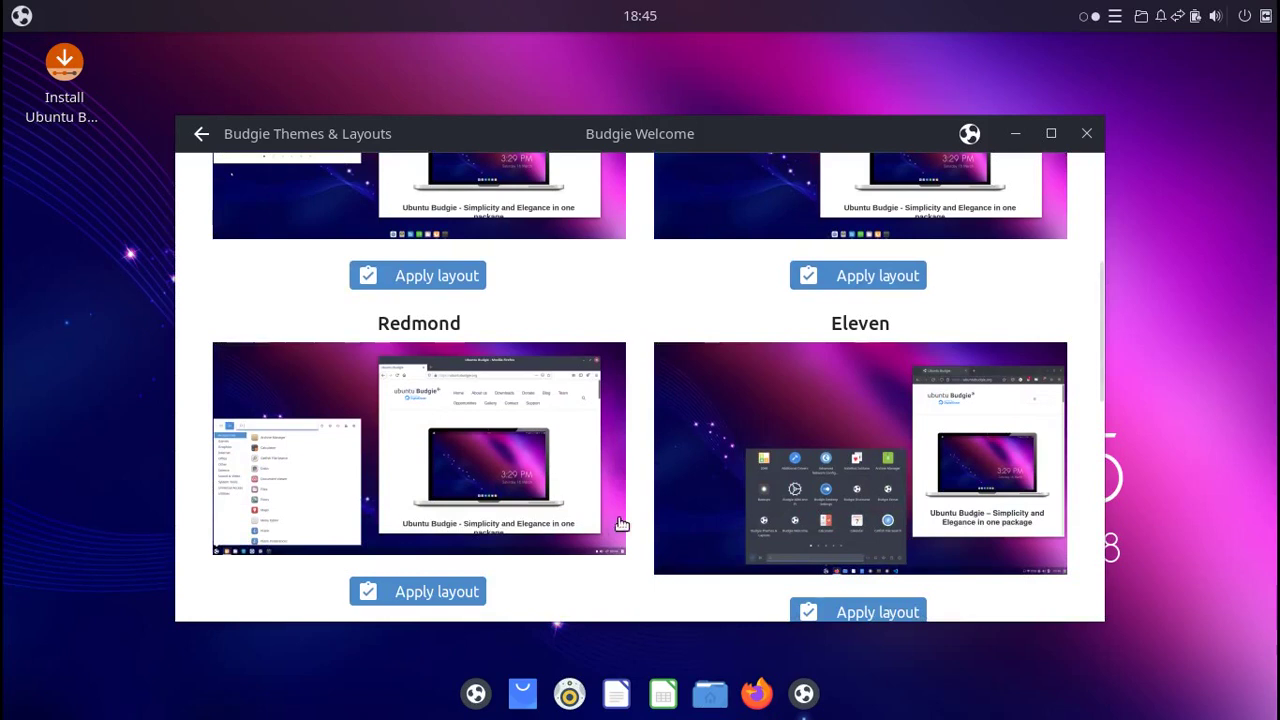
pyautogui.scroll(-1, 620, 523)
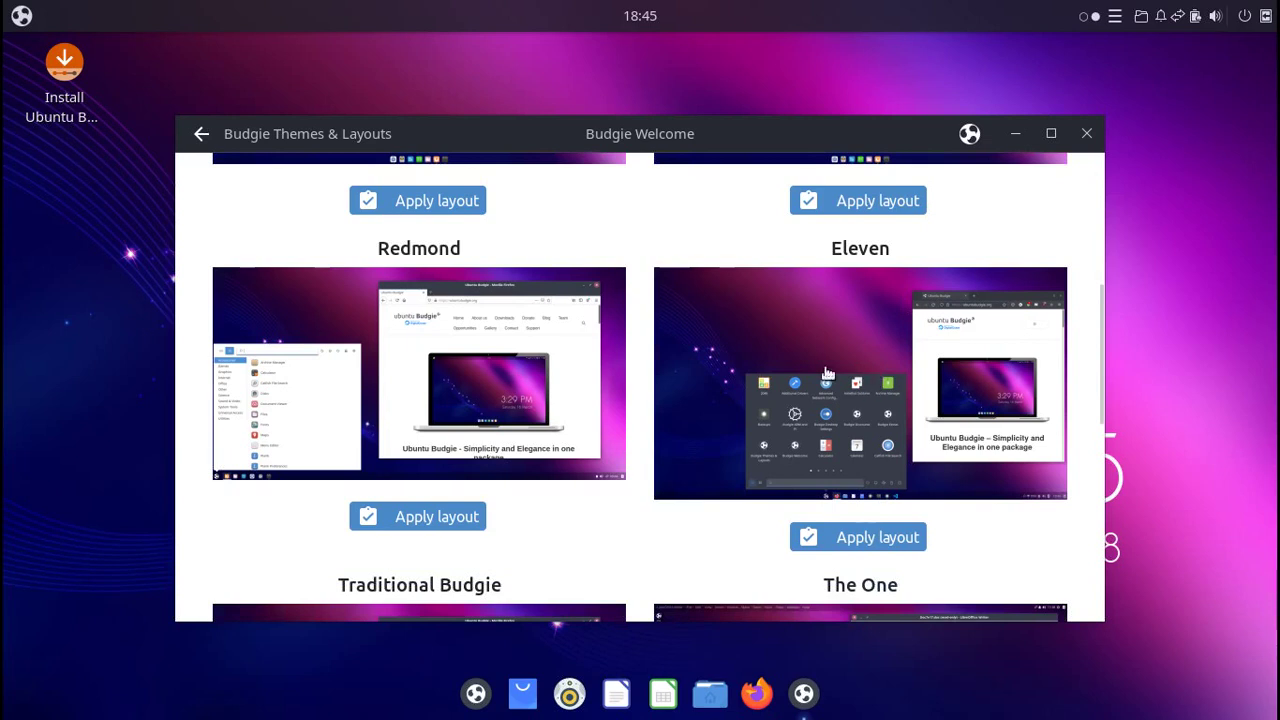
pyautogui.scroll(-4, 823, 373)
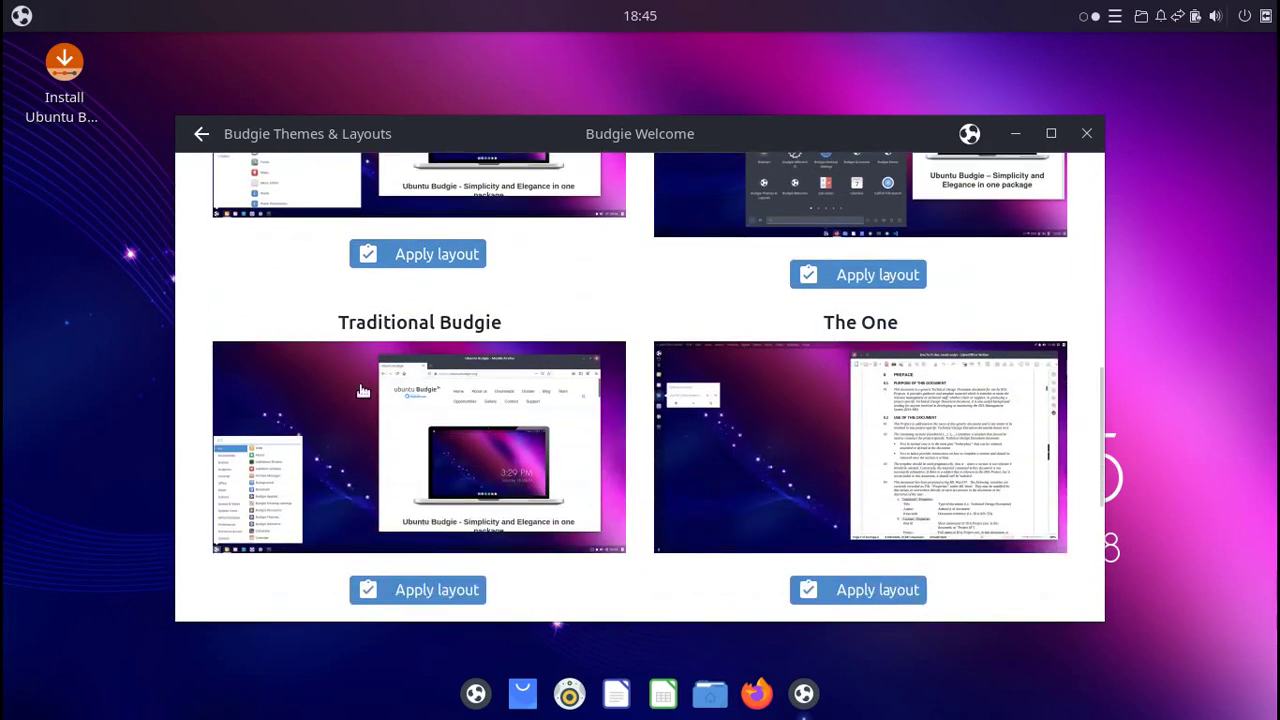
pyautogui.scroll(-1, 440, 426)
pyautogui.scroll(-1, 700, 380)
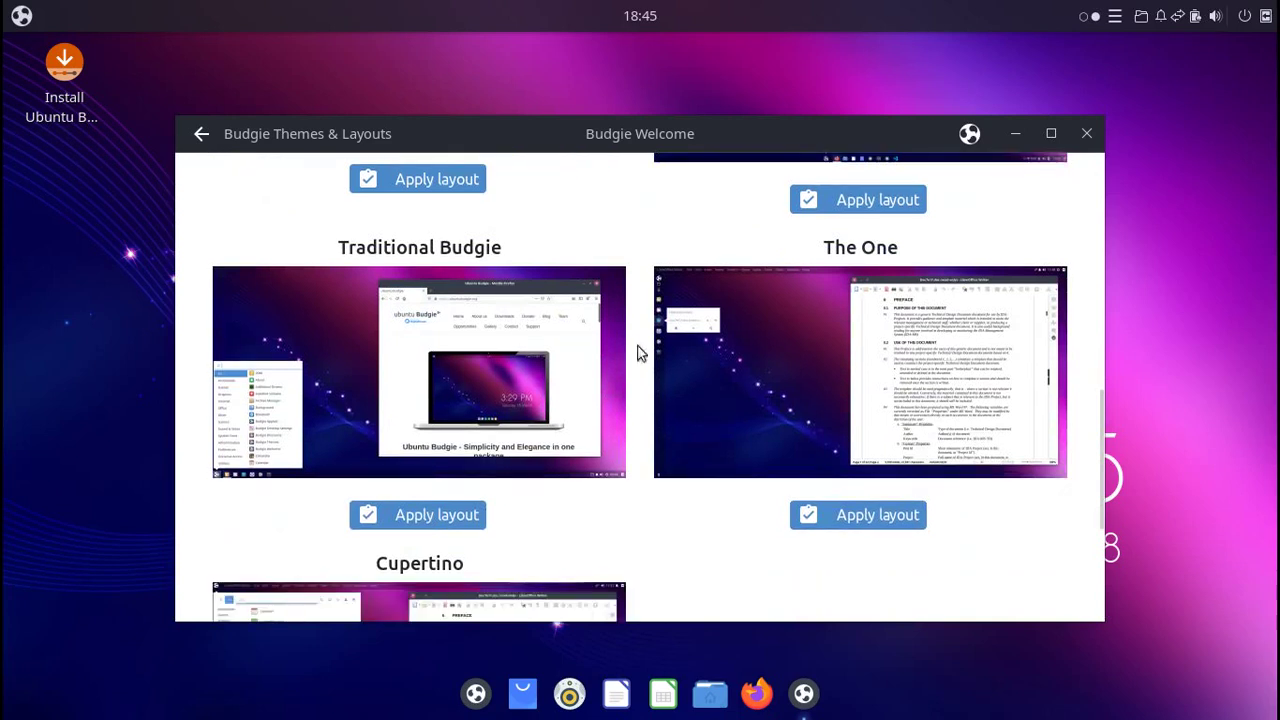
pyautogui.scroll(-5, 650, 437)
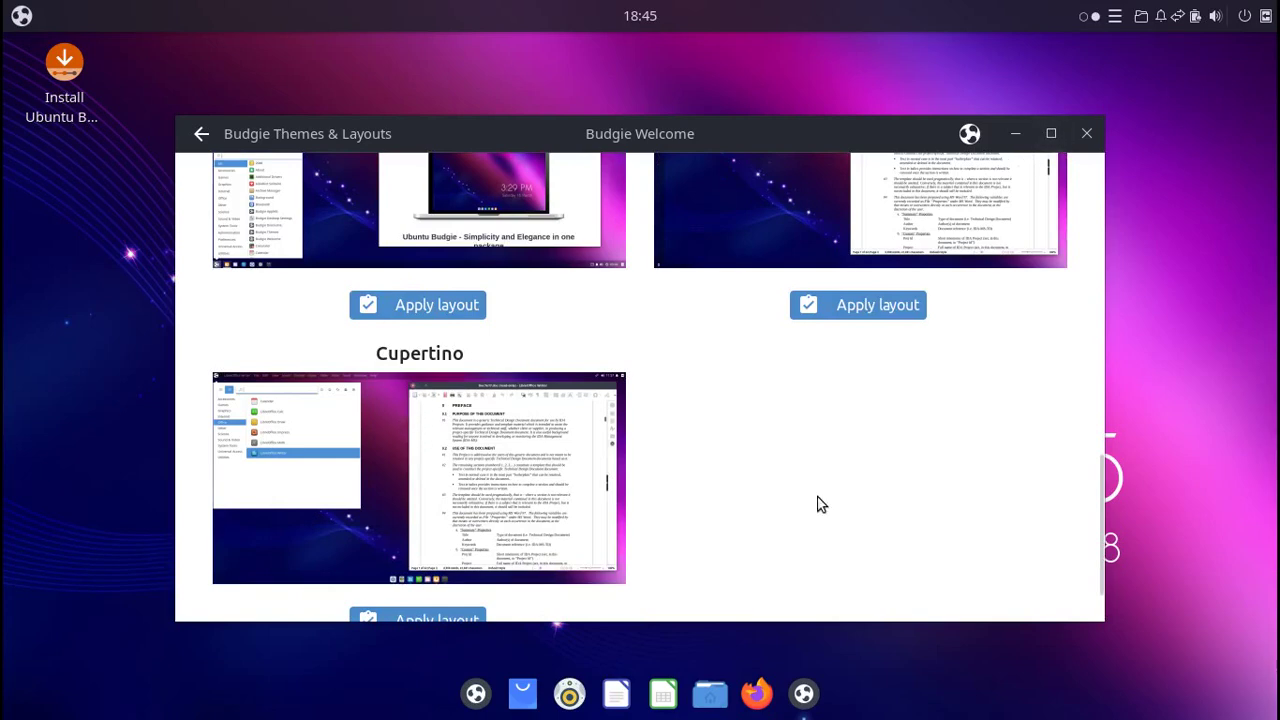
pyautogui.scroll(5, 817, 505)
pyautogui.scroll(5, 834, 487)
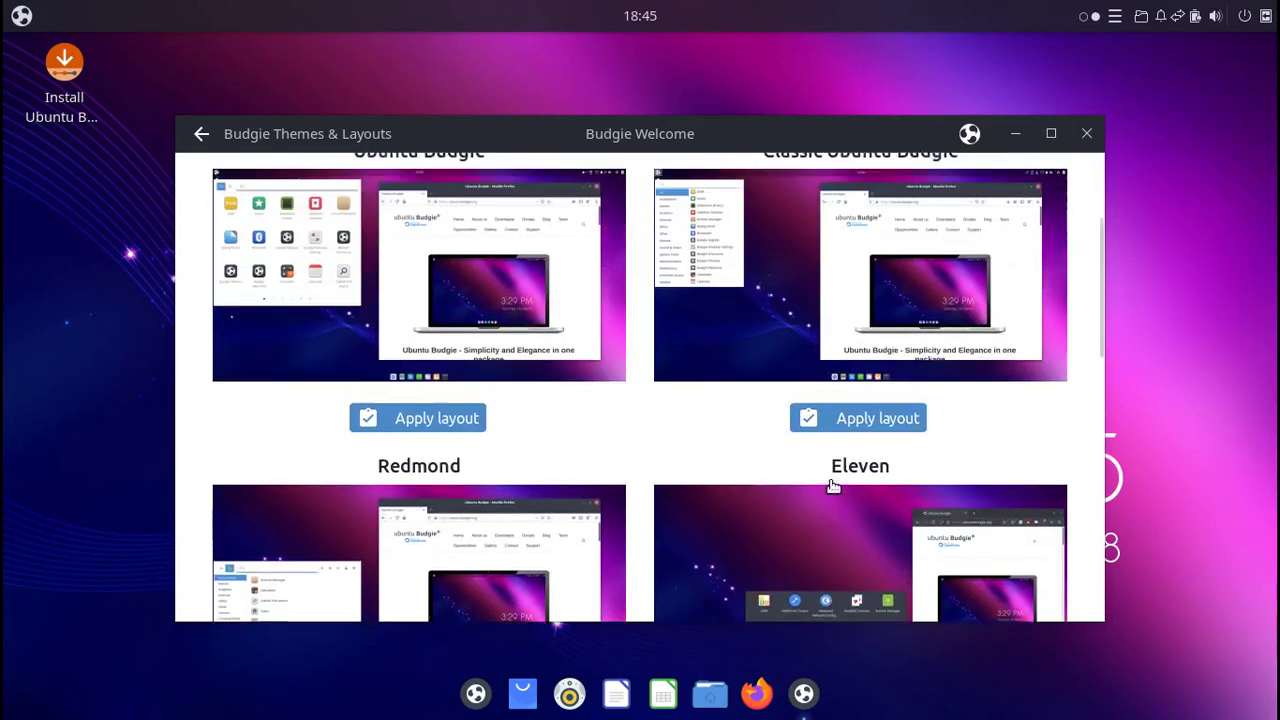
# Apply the Eleven layout, check the bare desktop and its application menu, and restore the Themes & Layouts window.
pyautogui.scroll(-2, 830, 487)
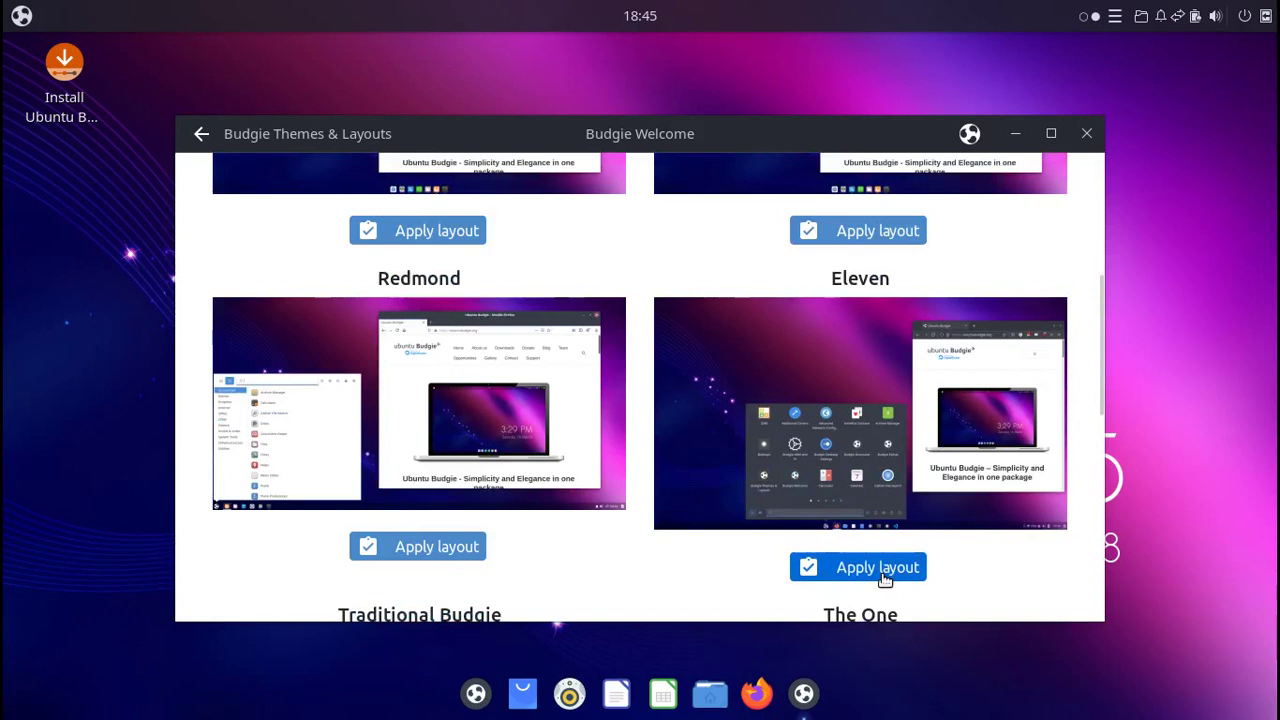
pyautogui.click(880, 568)
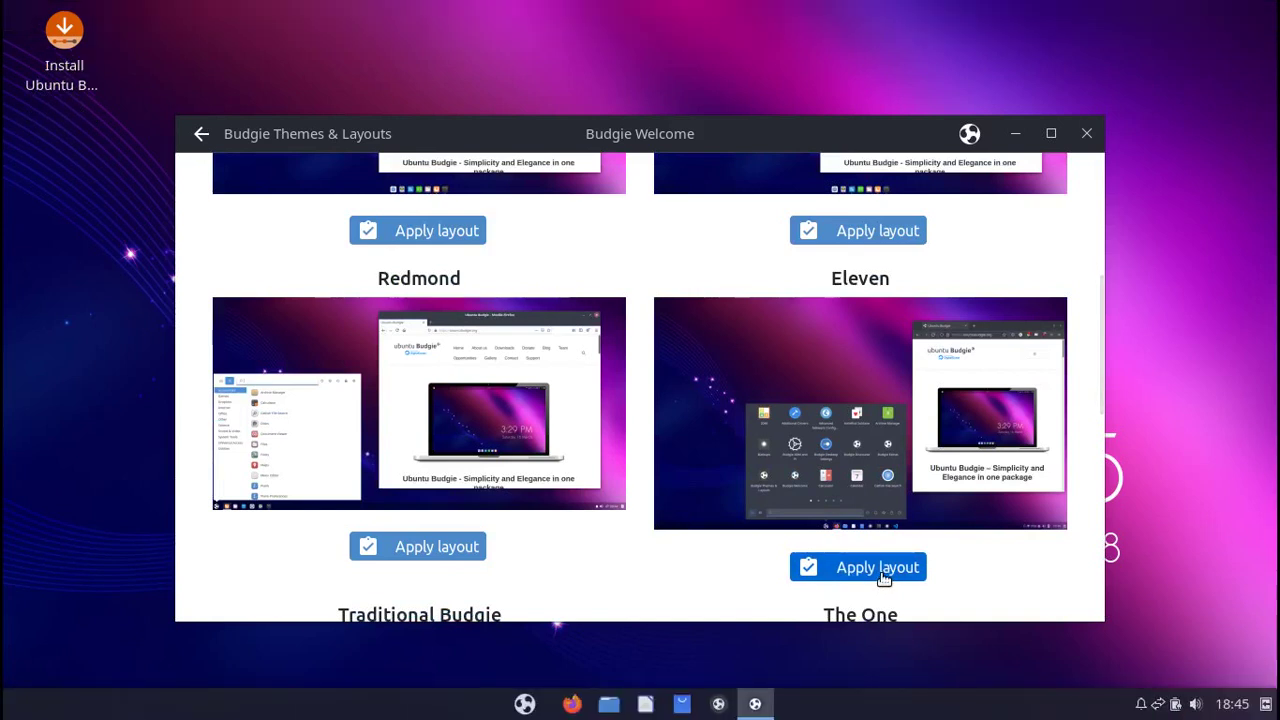
pyautogui.click(755, 704)
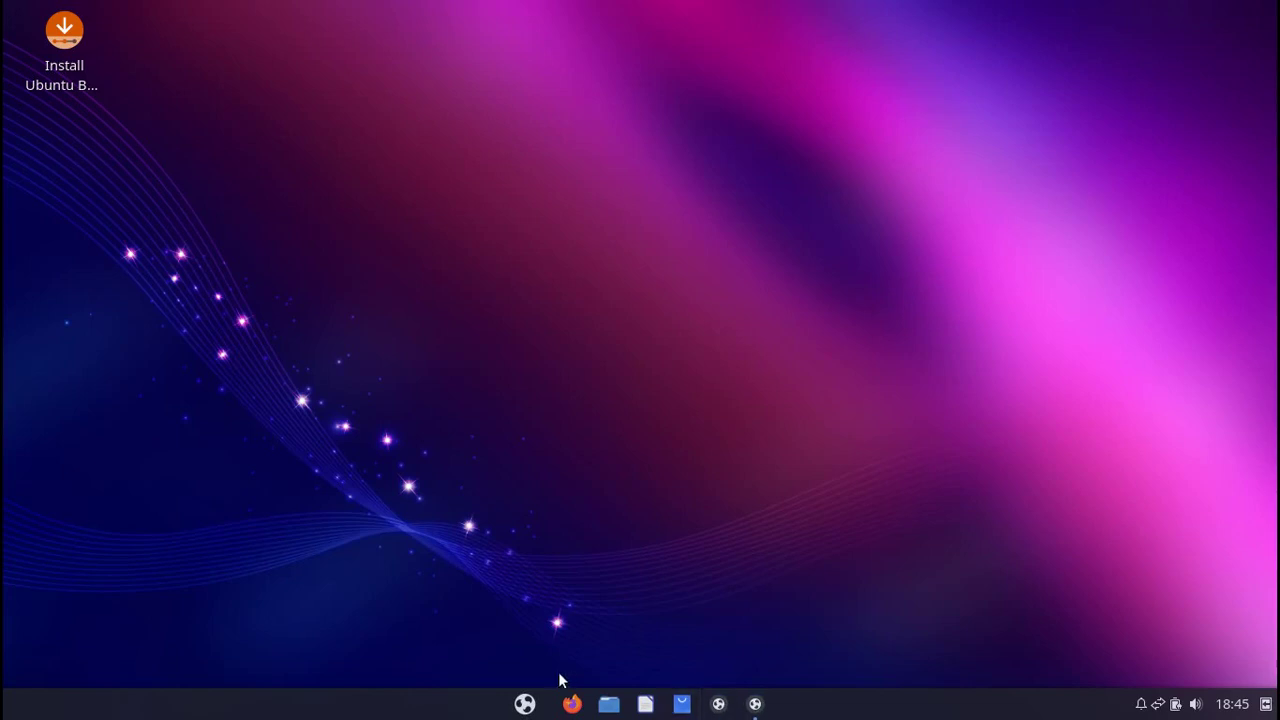
pyautogui.click(755, 704)
pyautogui.click(757, 710)
pyautogui.click(526, 705)
pyautogui.click(527, 705)
pyautogui.click(754, 704)
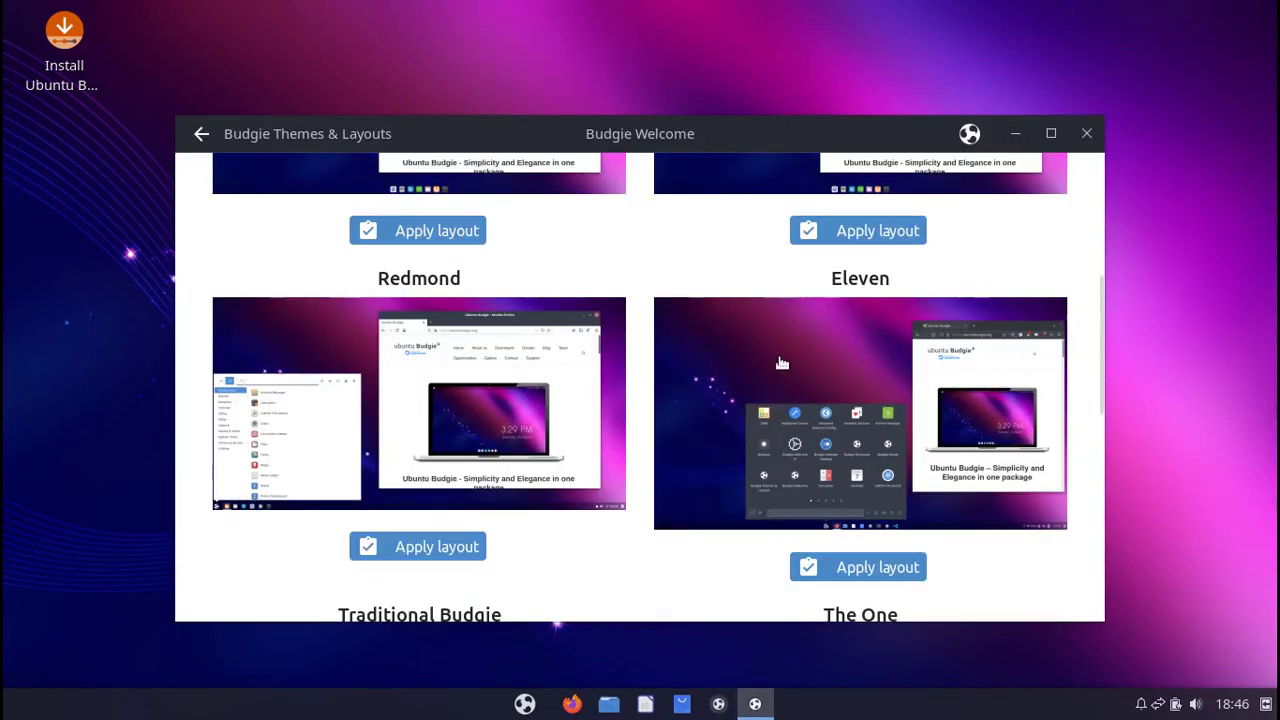
# Apply the default Ubuntu Budgie layout and close Budgie Themes & Layouts.
pyautogui.scroll(3, 1024, 390)
pyautogui.scroll(3, 1000, 388)
pyautogui.scroll(-1, 805, 374)
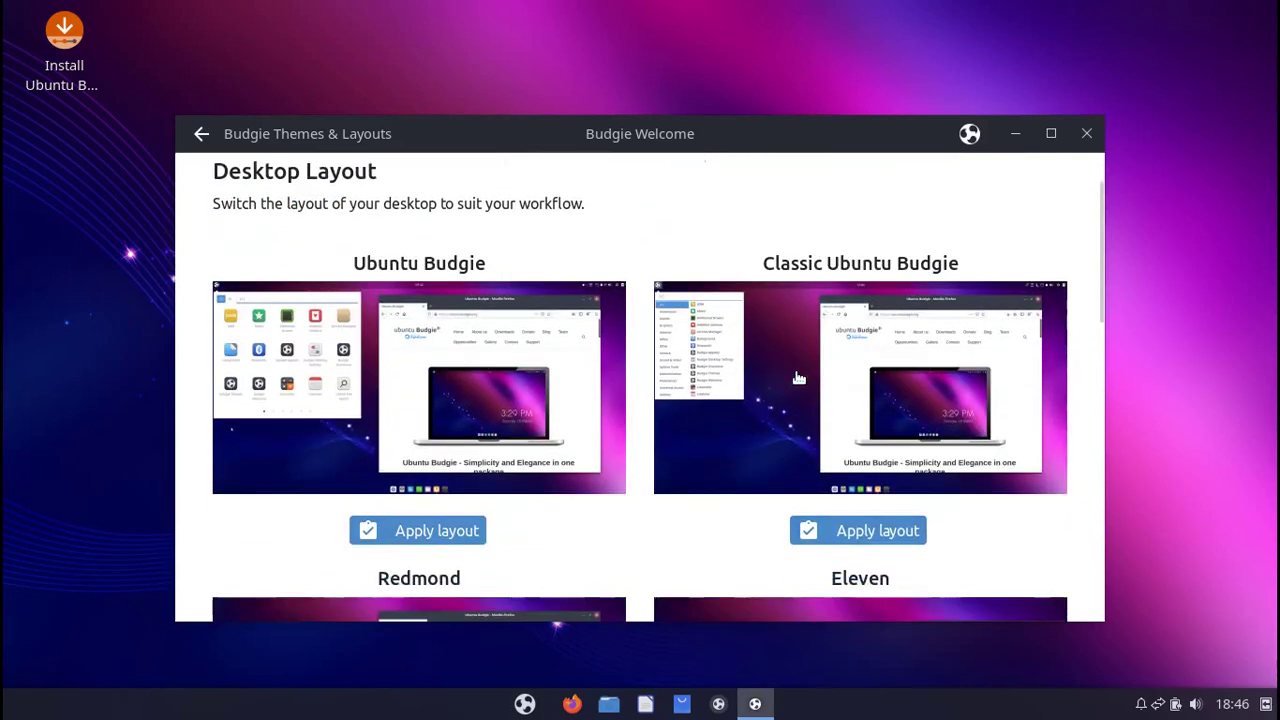
pyautogui.scroll(-10, 523, 491)
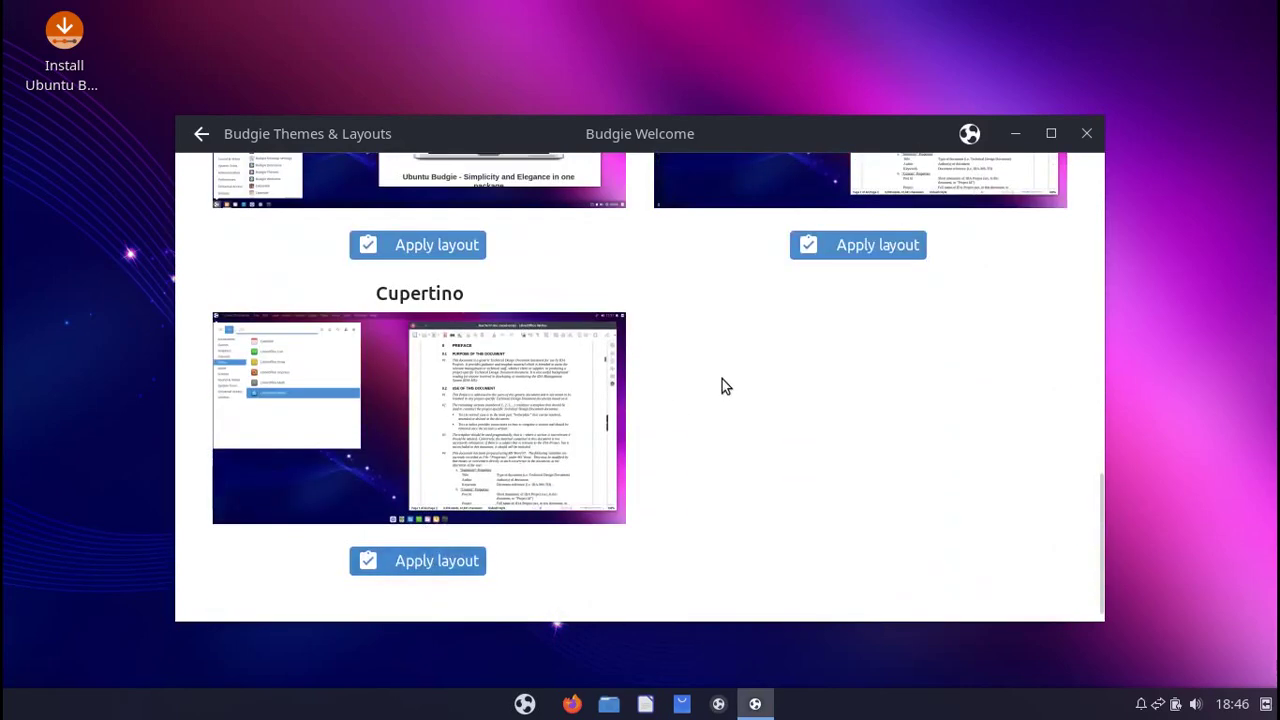
pyautogui.scroll(10, 720, 383)
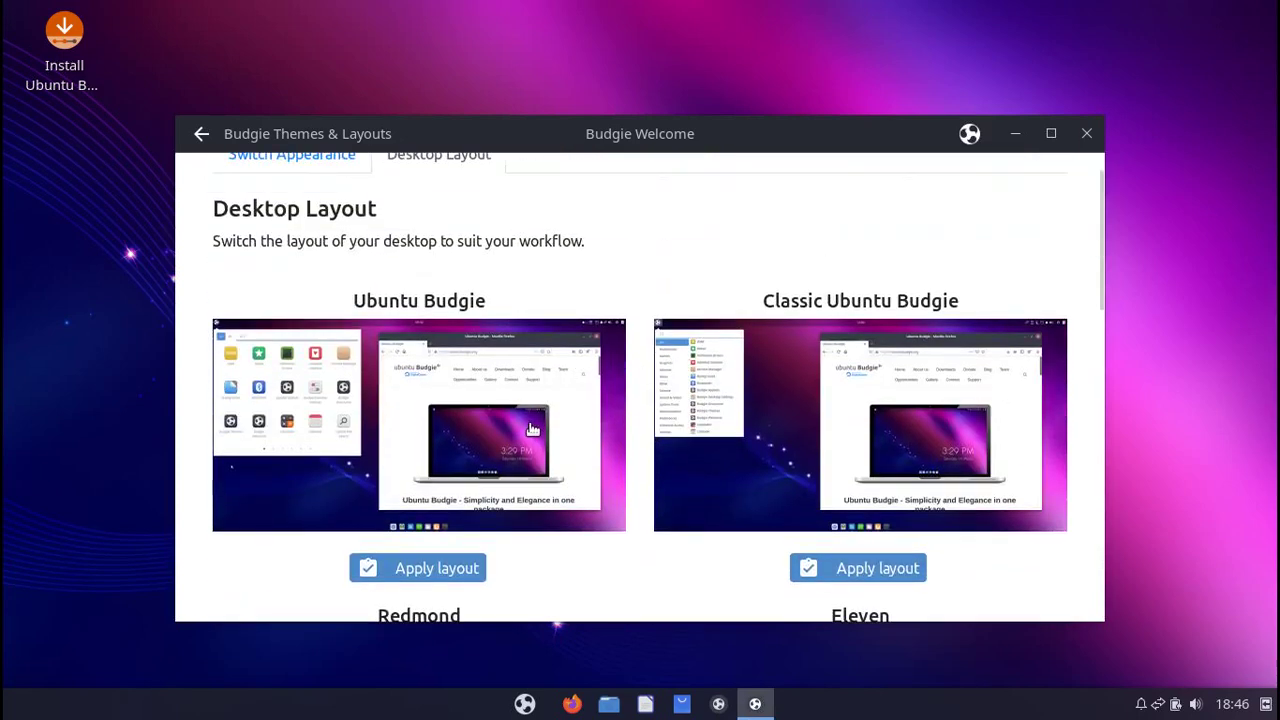
pyautogui.click(443, 568)
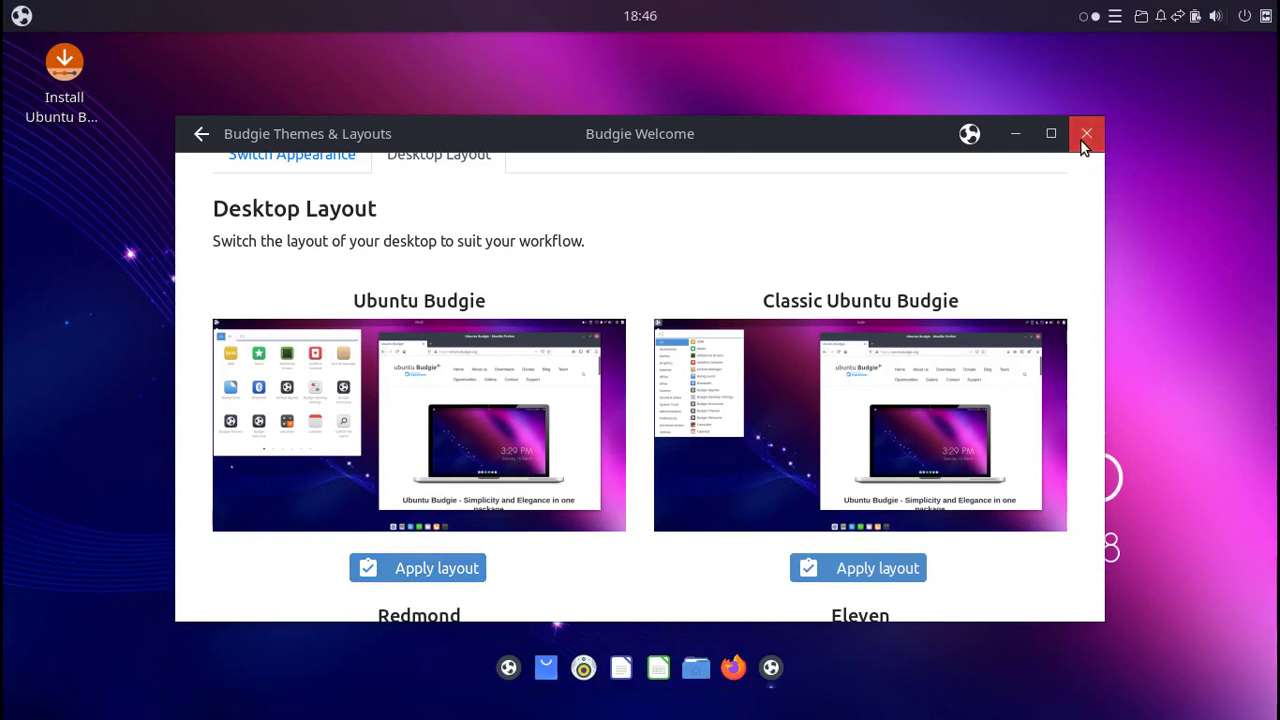
pyautogui.click(1080, 139)
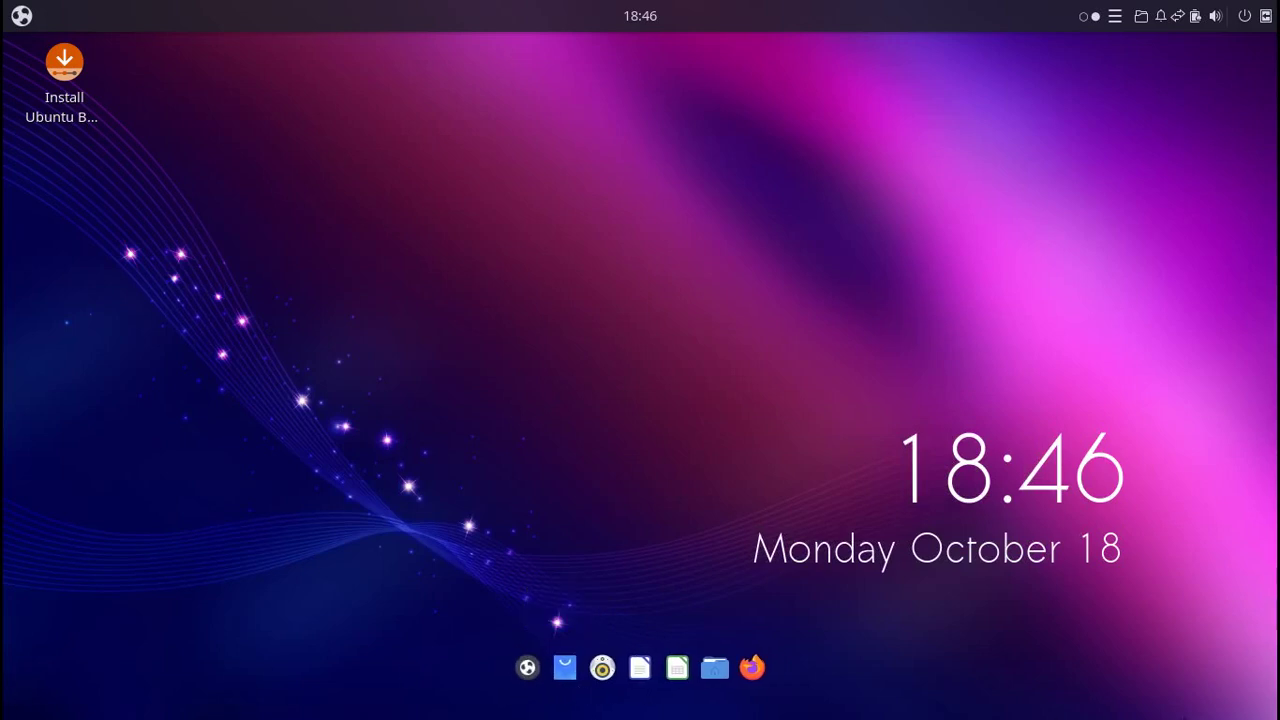
# Quit the Plank dock, relaunch Plank through the application search, and check the dock's context options.
pyautogui.click(686, 674)
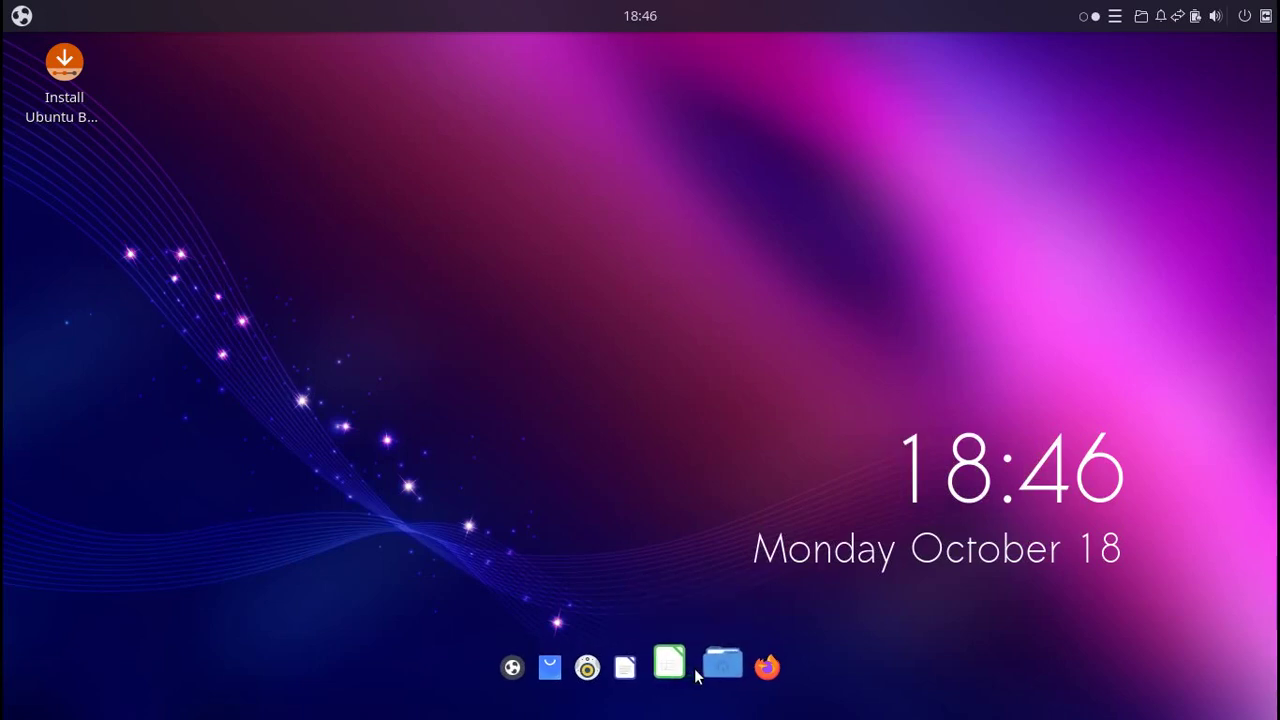
pyautogui.rightClick(694, 668)
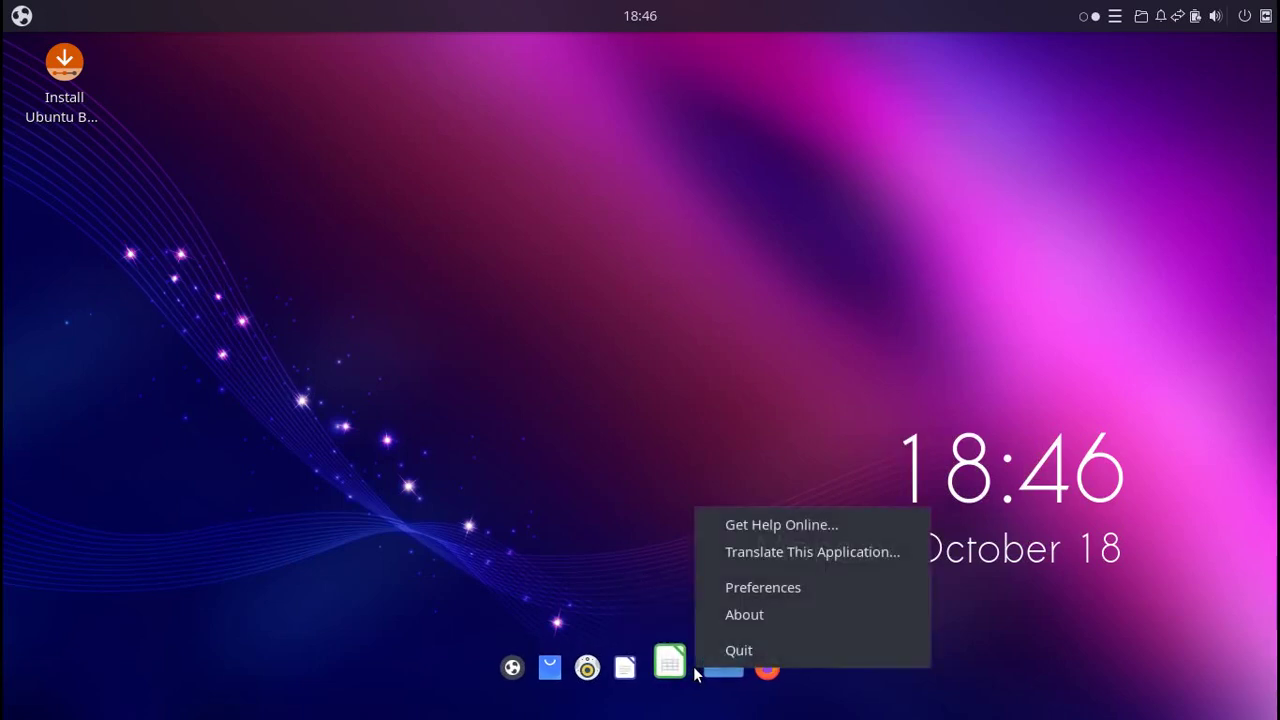
pyautogui.click(728, 648)
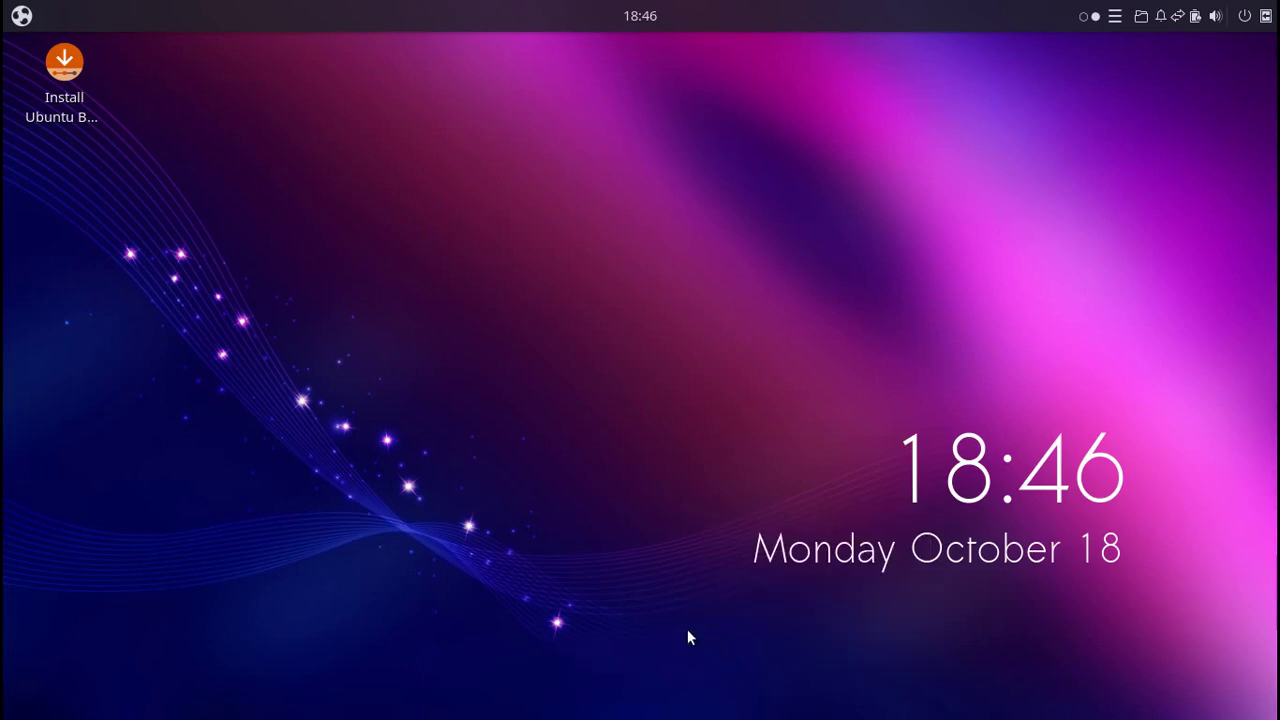
pyautogui.press('super')
pyautogui.write('plan')
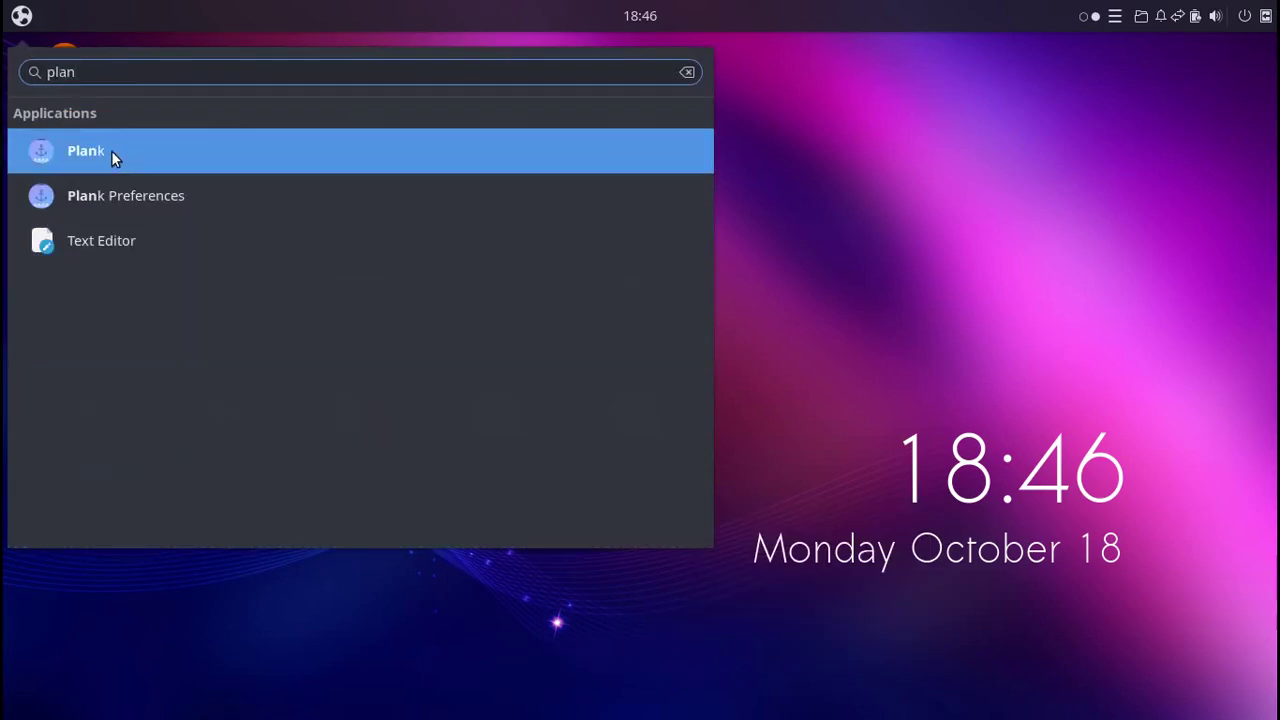
pyautogui.click(111, 150)
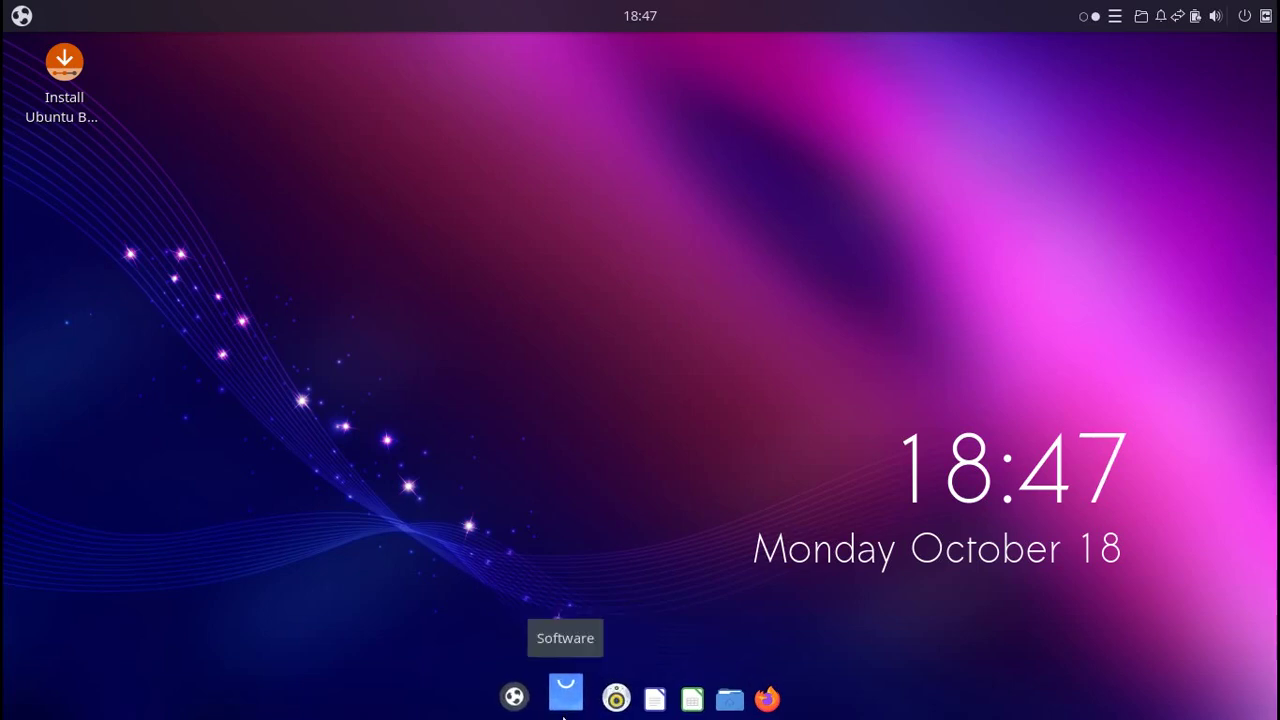
pyautogui.rightClick(596, 708)
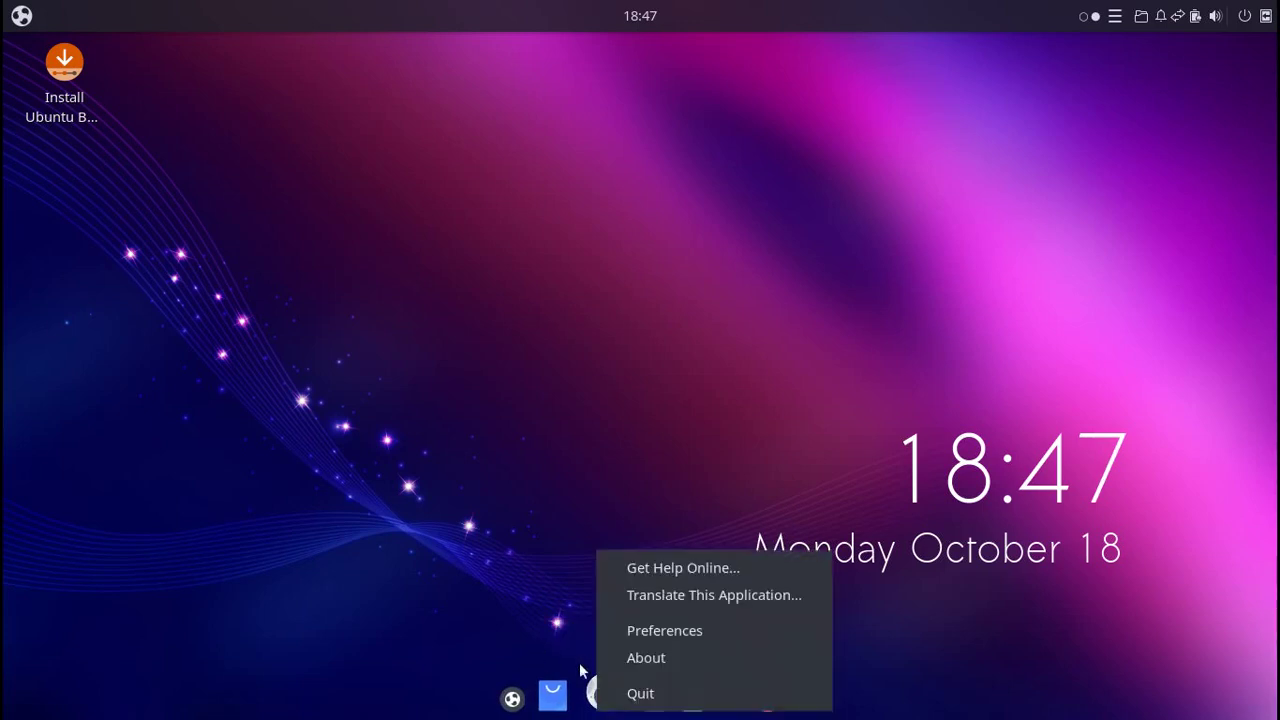
pyautogui.click(494, 485)
# Switch the application menu to category view, browse the System Tools category, and close the menu.
pyautogui.click(21, 15)
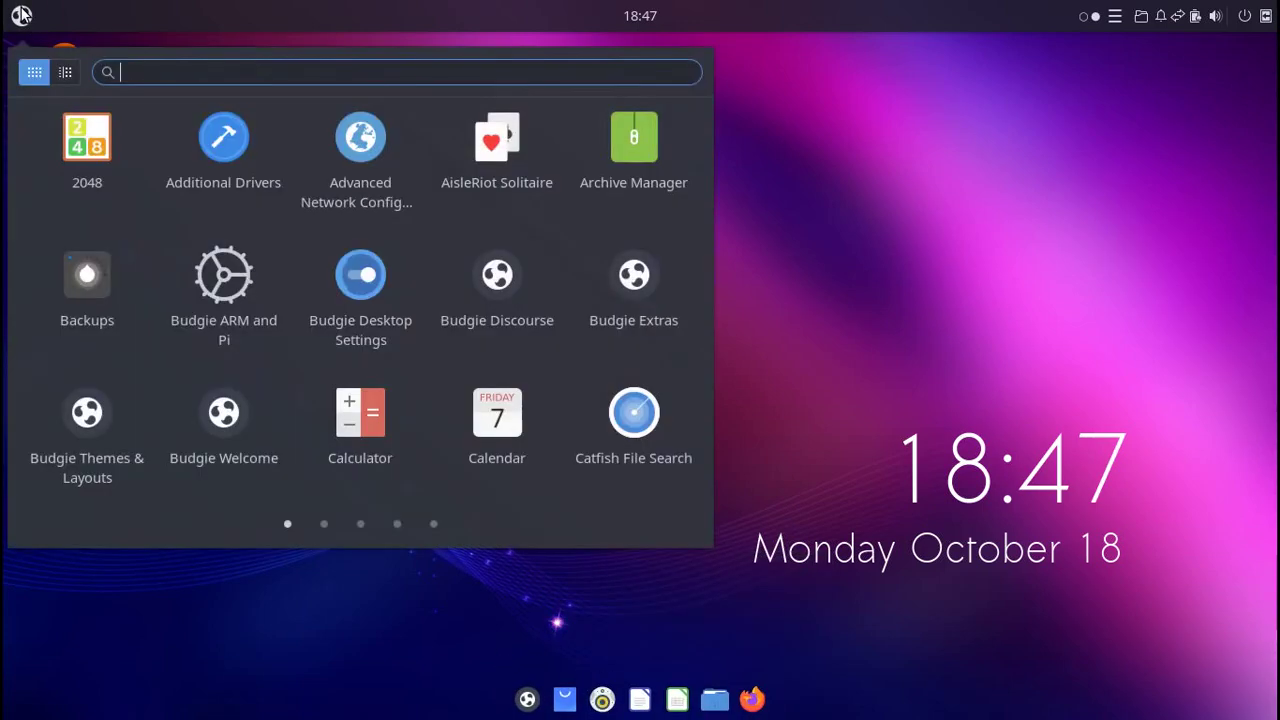
pyautogui.click(64, 71)
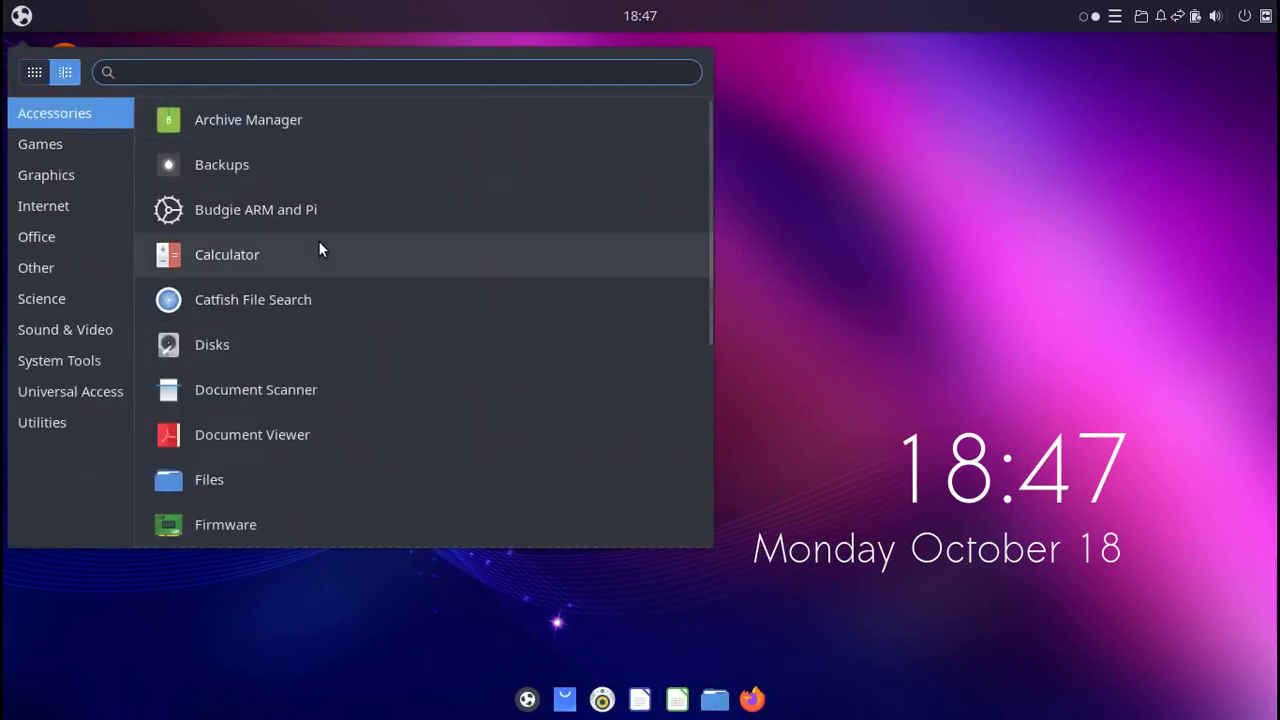
pyautogui.click(69, 360)
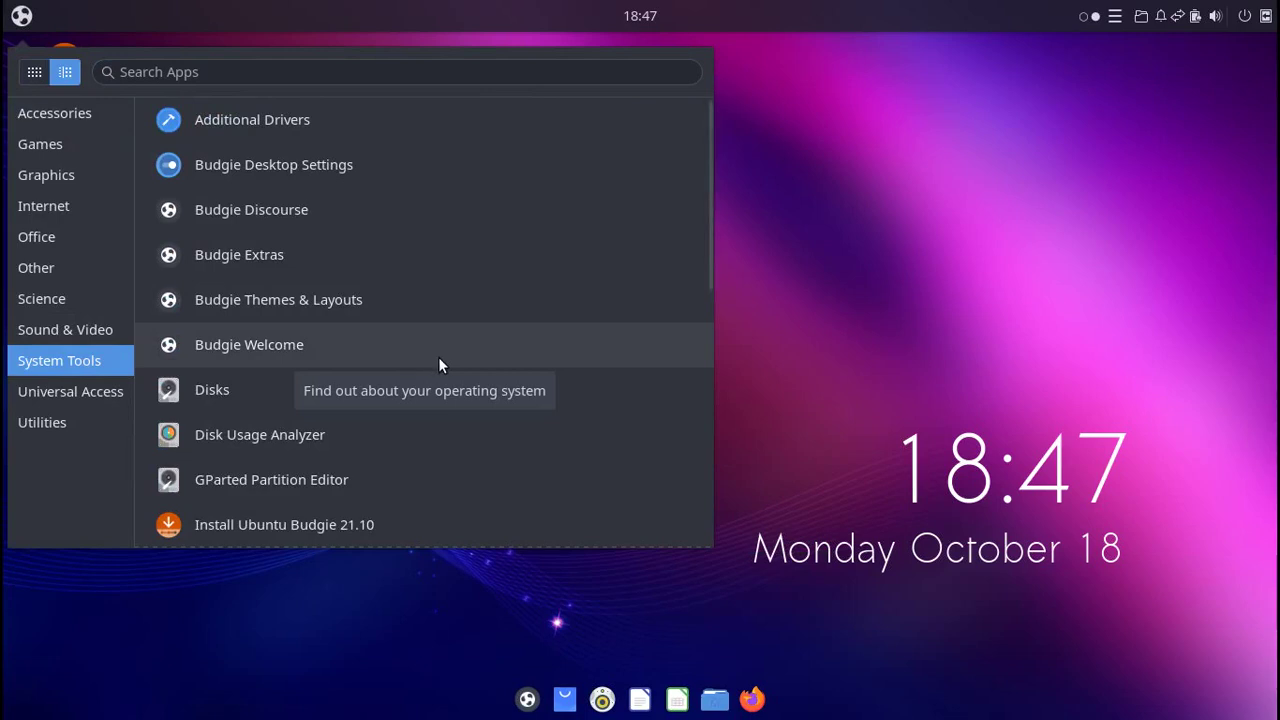
pyautogui.scroll(-2, 438, 360)
pyautogui.click(935, 280)
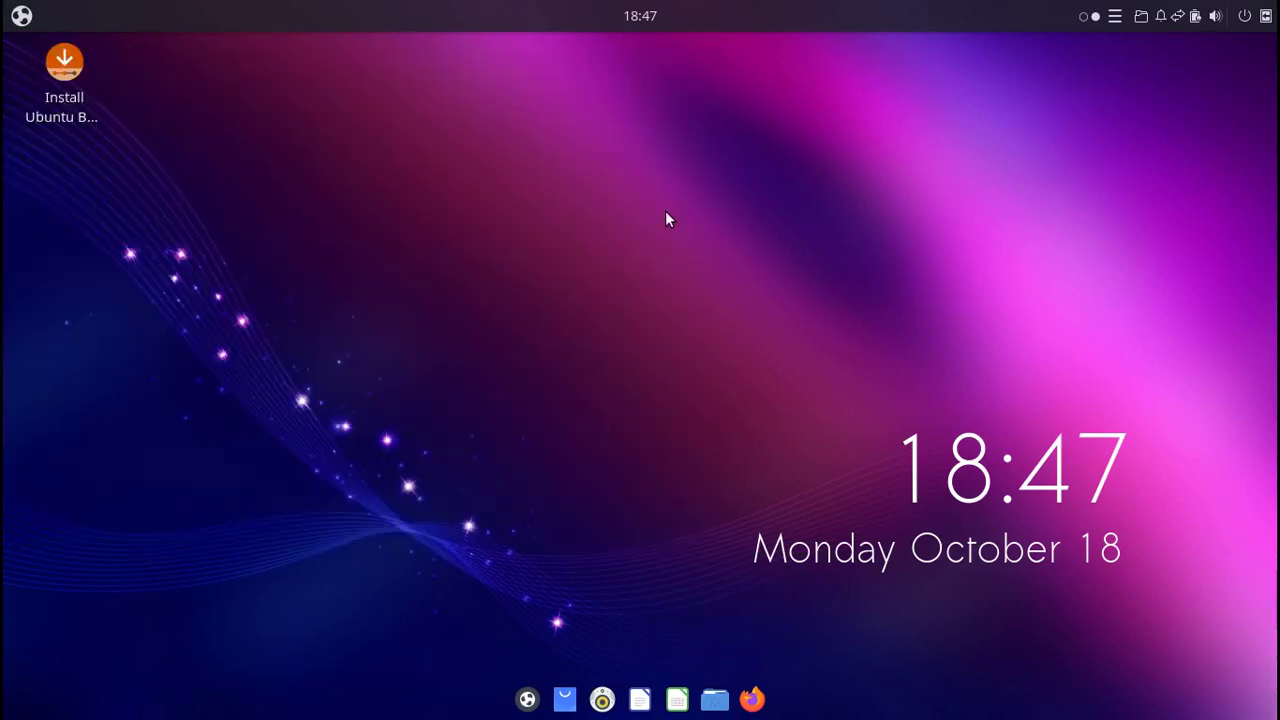
# Set the desktop background to the purple wallpaper with glowing curved lines, and close the Background settings.
pyautogui.rightClick(665, 211)
pyautogui.click(757, 293)
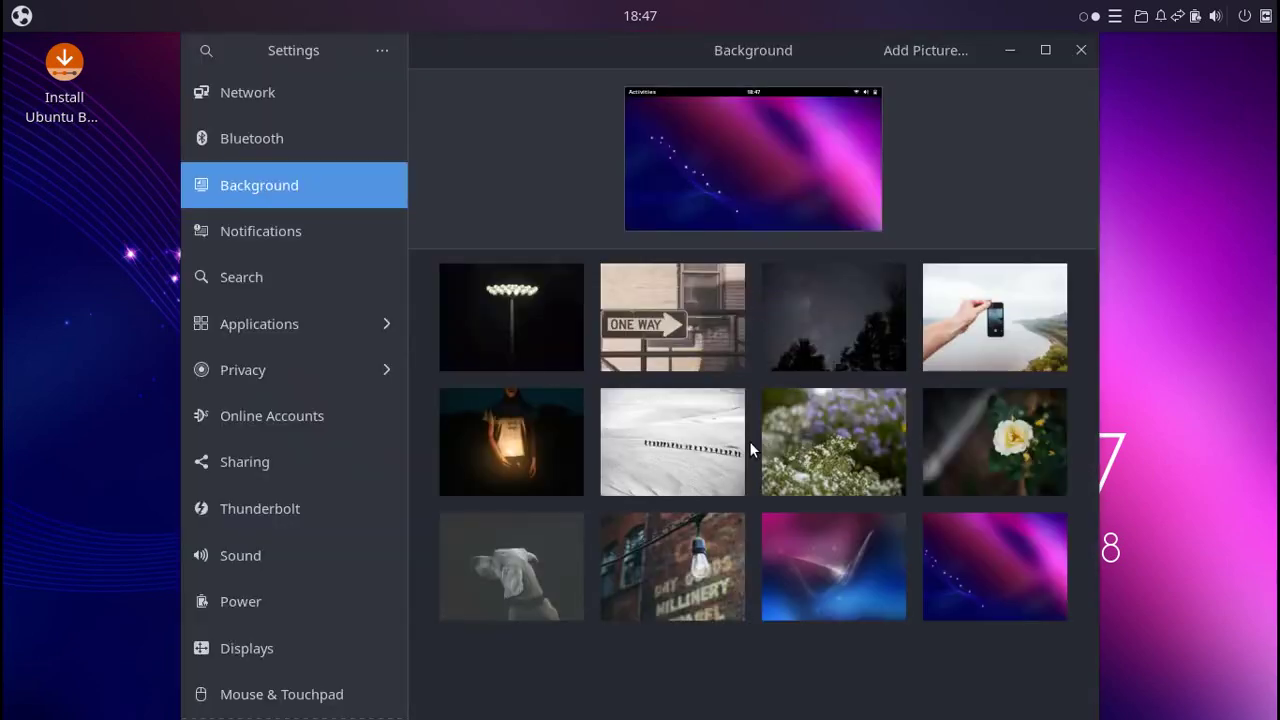
pyautogui.scroll(-1, 749, 441)
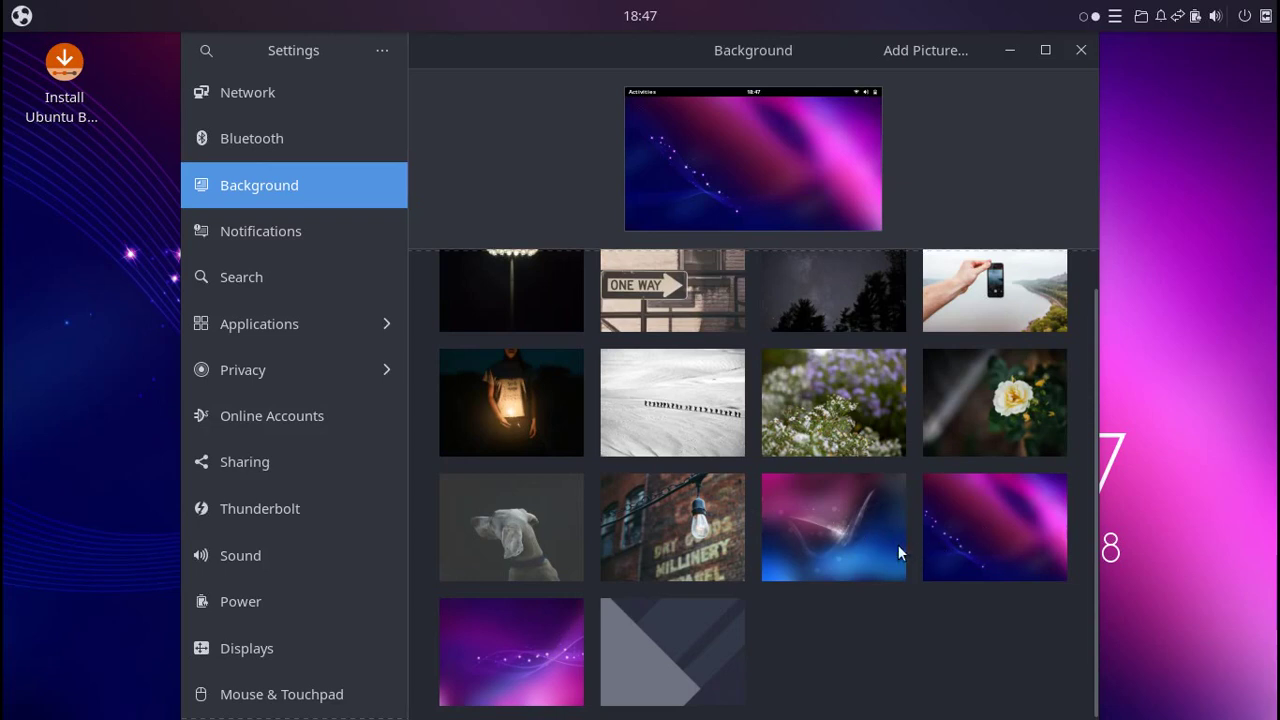
pyautogui.click(529, 649)
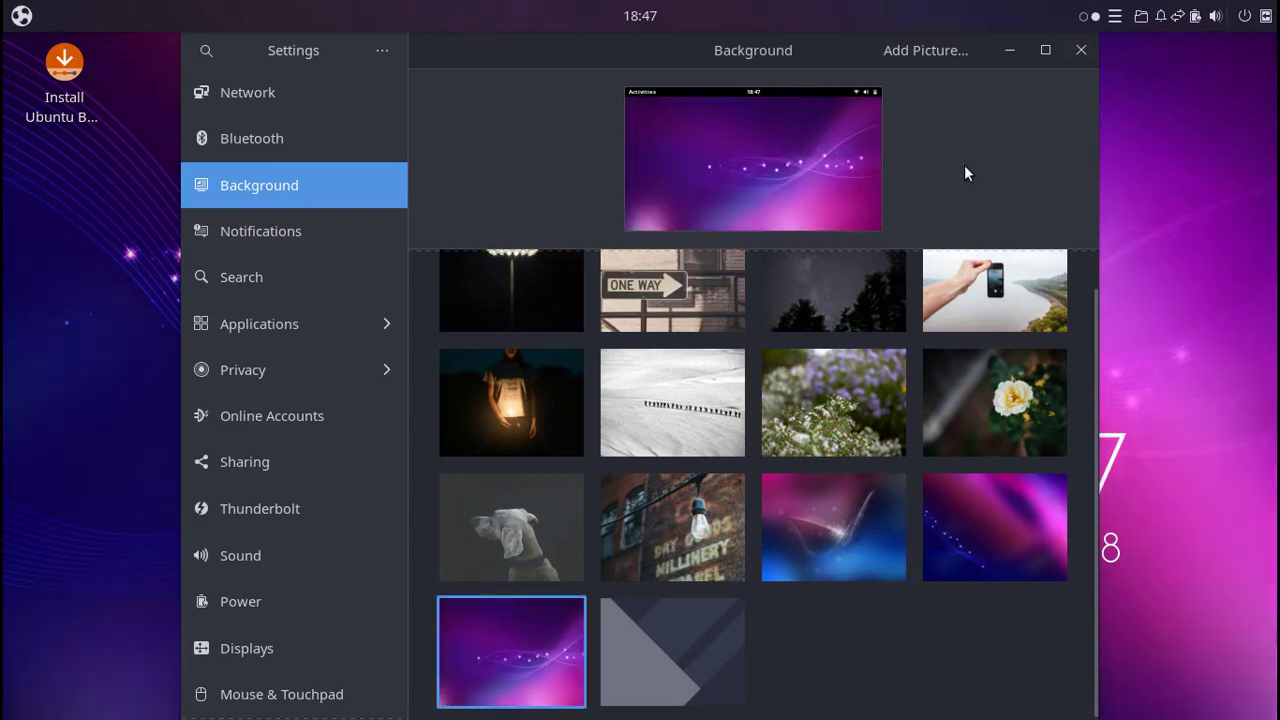
pyautogui.scroll(1, 807, 425)
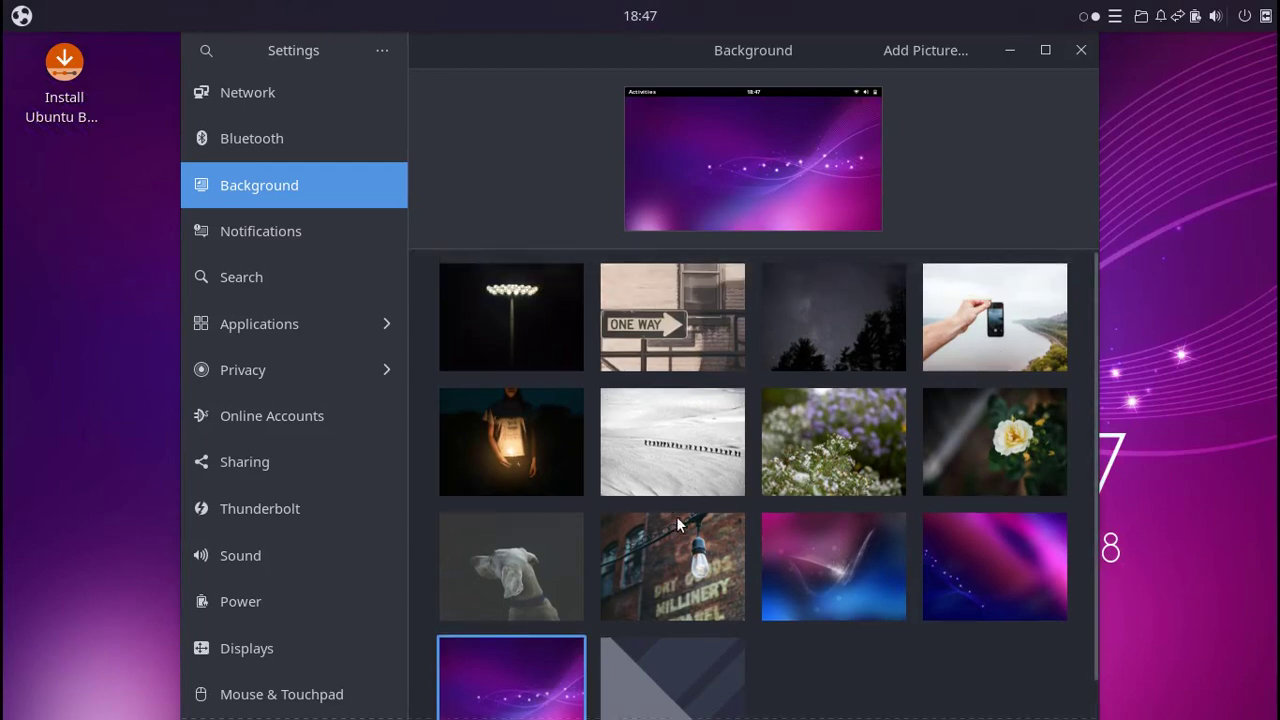
pyautogui.moveTo(631, 52); pyautogui.dragTo(607, 99)
pyautogui.click(1058, 97)
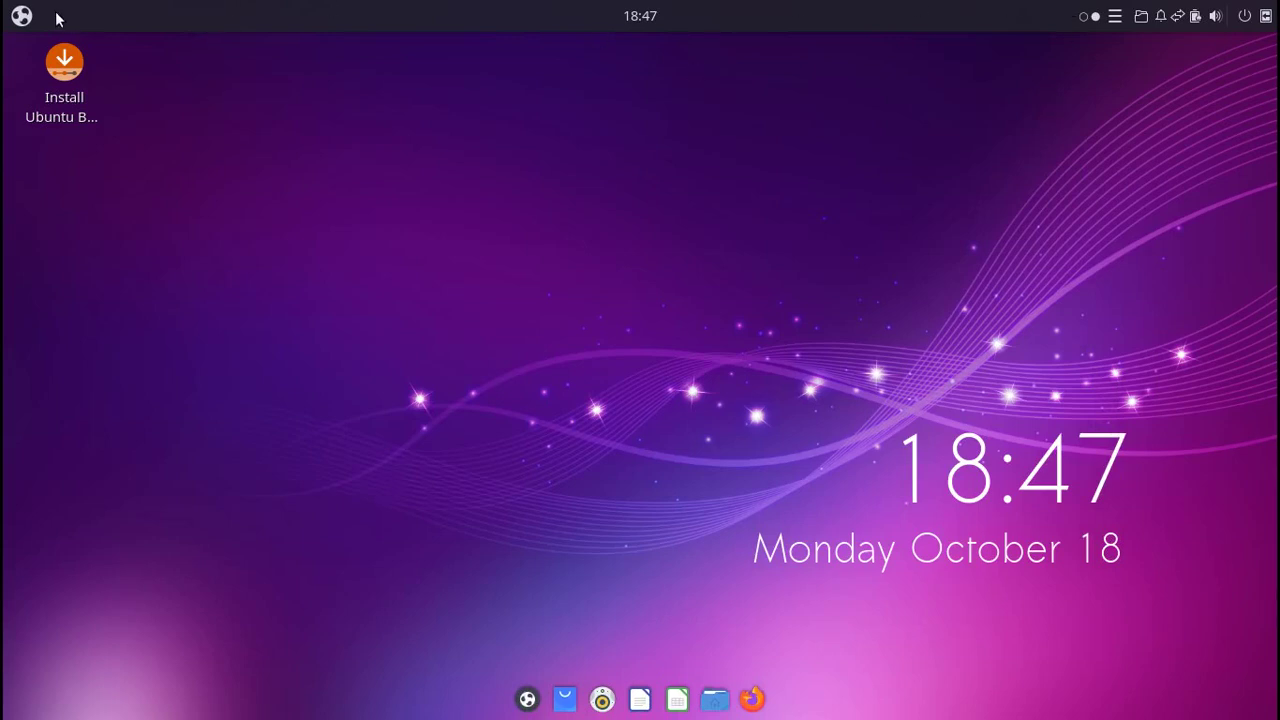
# Launch Software from the System Tools category of the application menu.
pyautogui.click(23, 16)
pyautogui.scroll(-5, 312, 240)
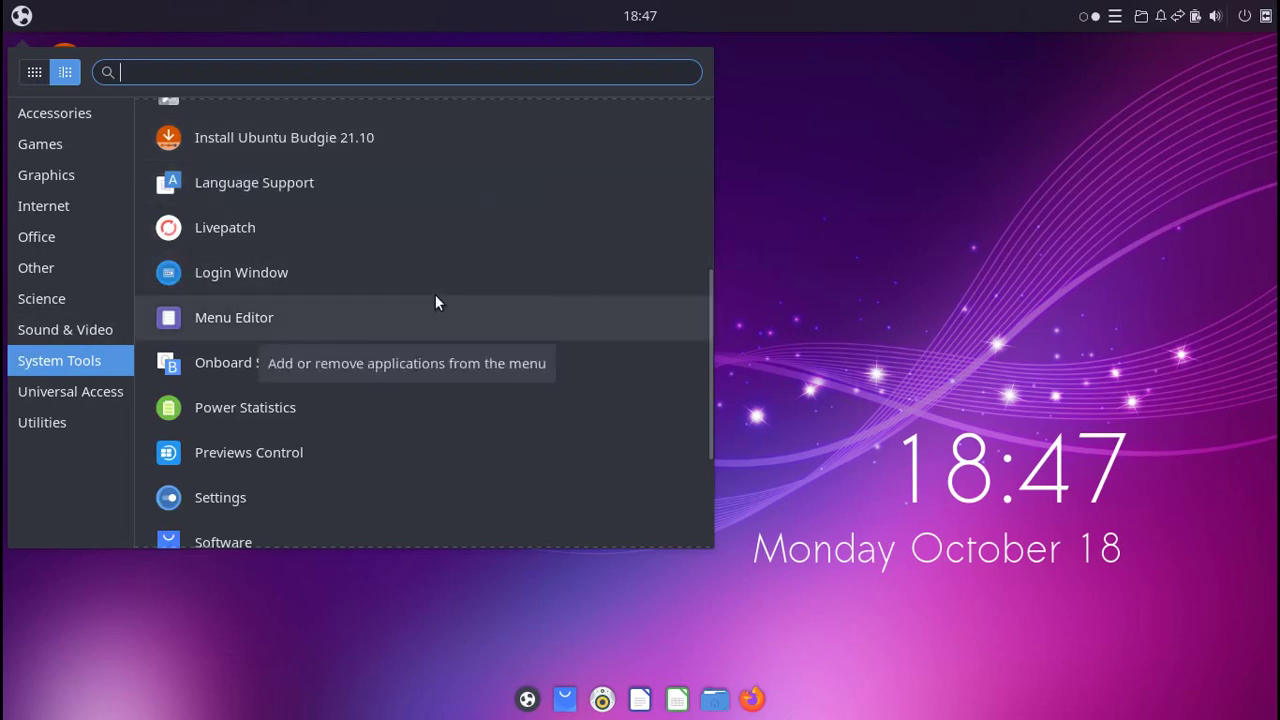
pyautogui.scroll(-1, 333, 520)
pyautogui.click(270, 482)
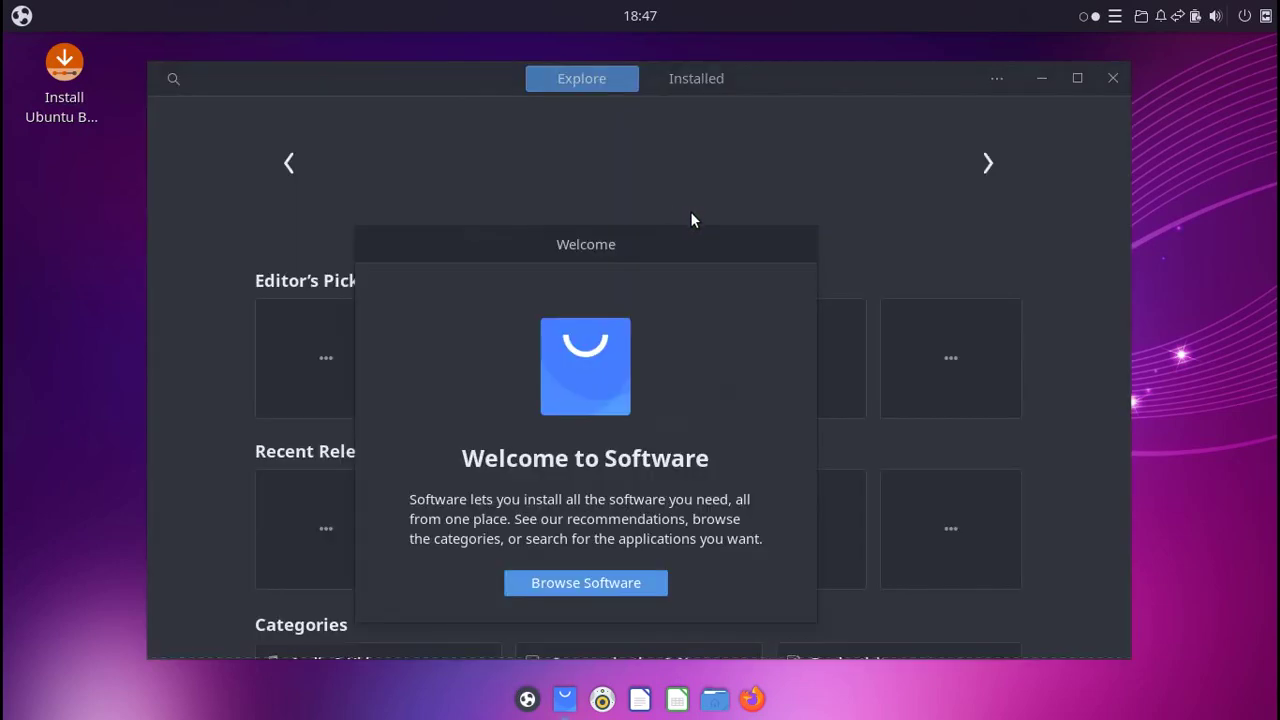
# Enter the Software store, review Inkscape's details page from Recent Releases, and return to the Explore page.
pyautogui.click(570, 585)
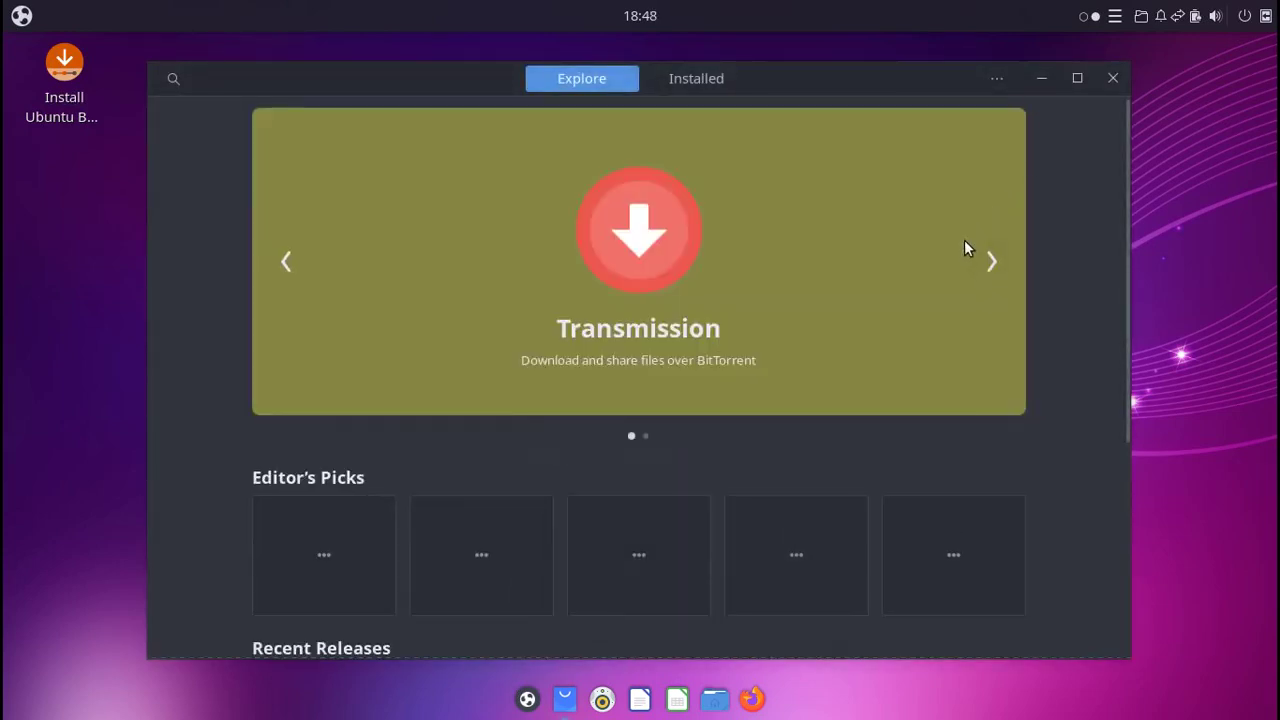
pyautogui.scroll(-2, 623, 445)
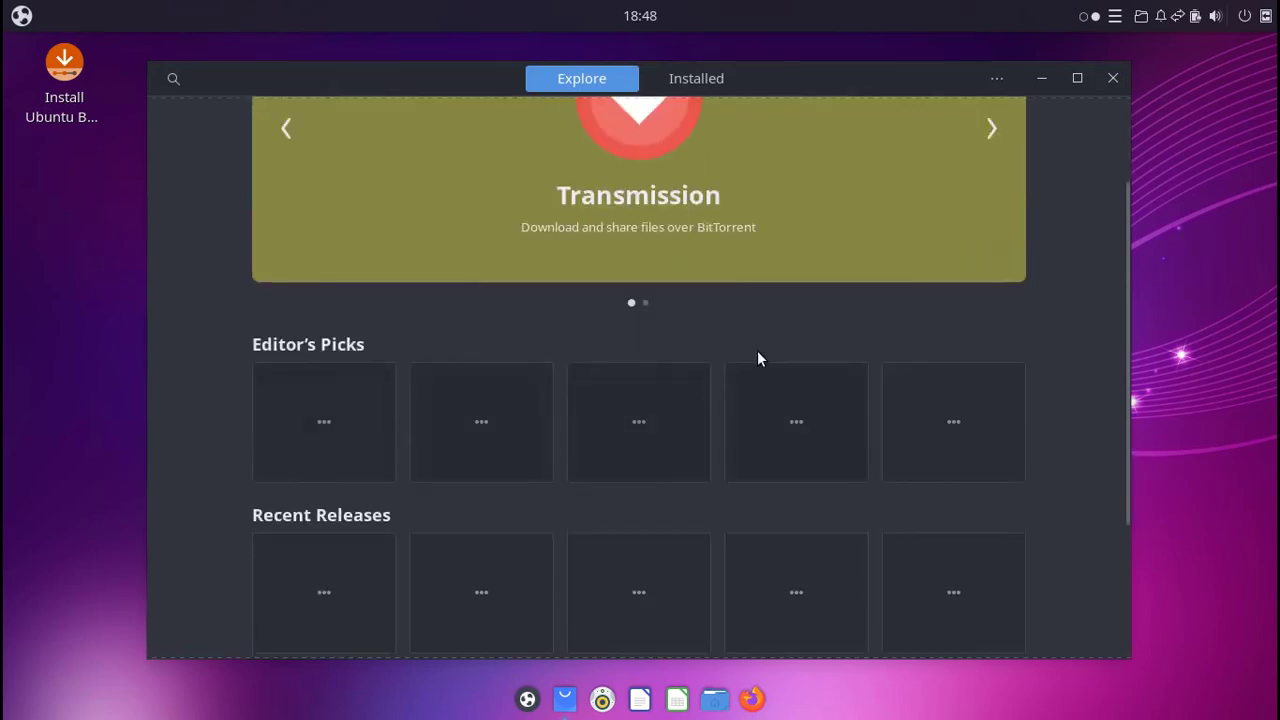
pyautogui.scroll(-3, 757, 352)
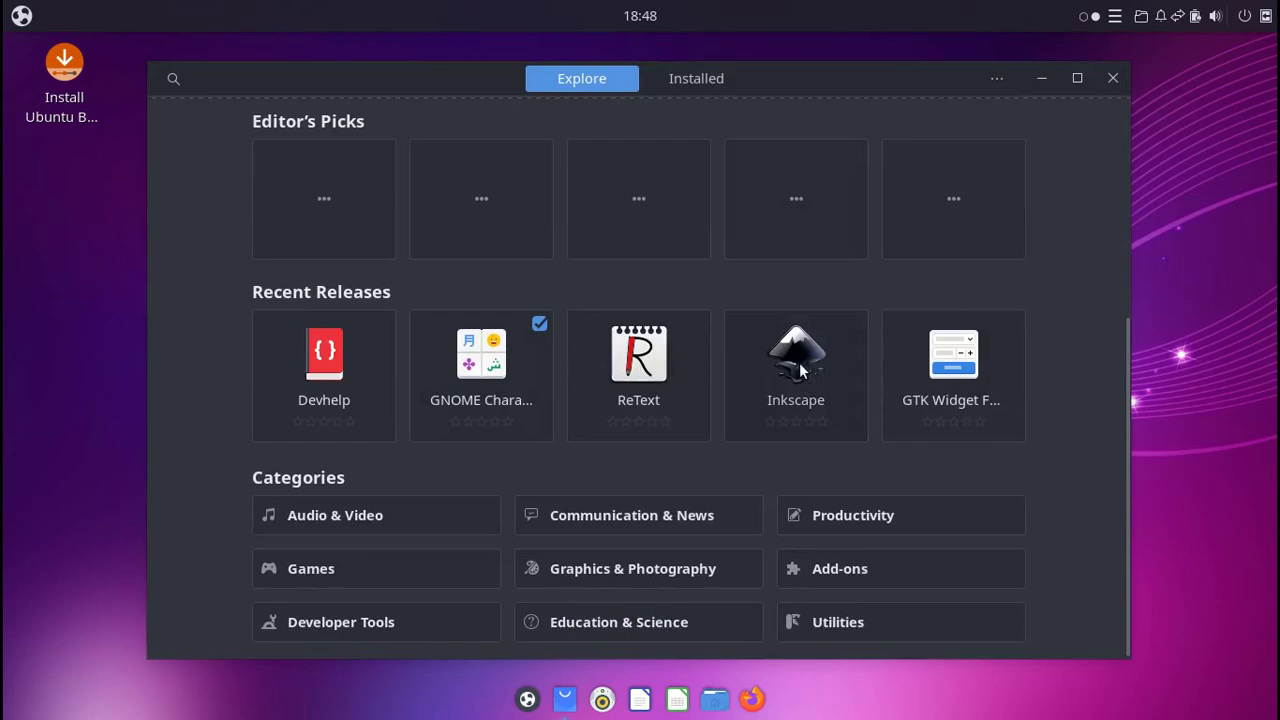
pyautogui.click(798, 368)
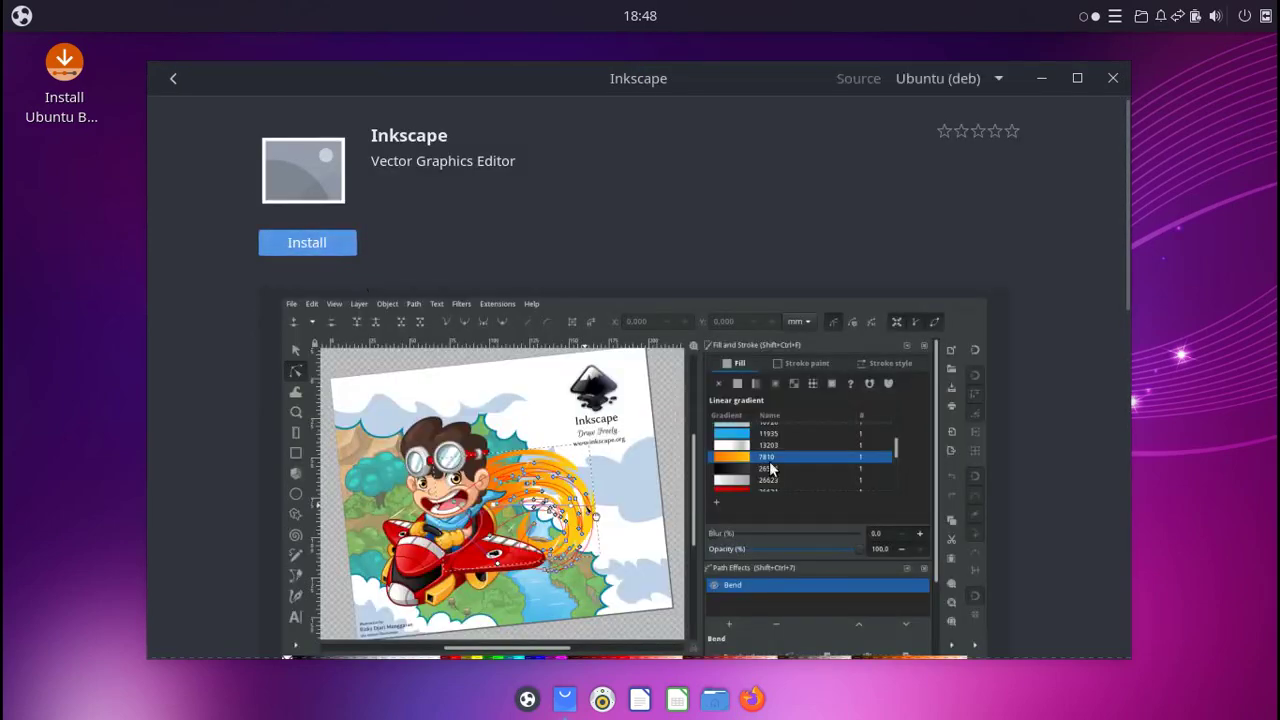
pyautogui.scroll(-4, 940, 287)
pyautogui.scroll(5, 626, 421)
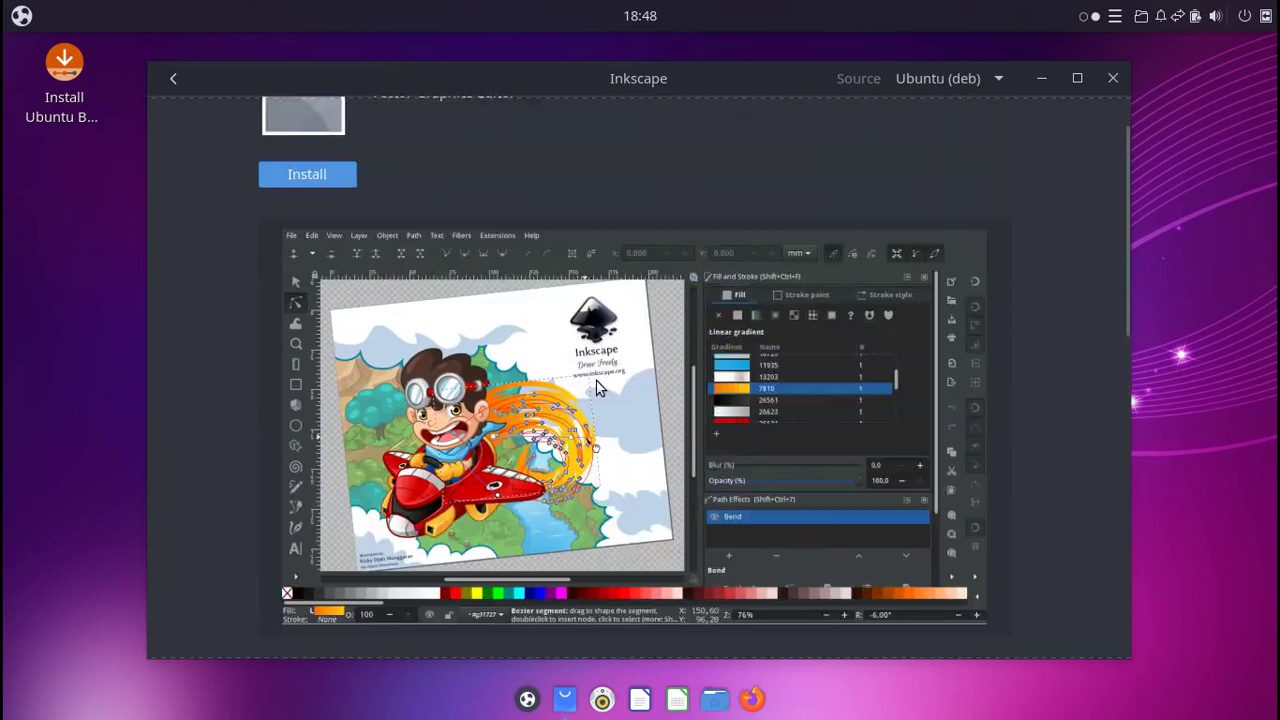
pyautogui.click(172, 79)
pyautogui.scroll(3, 909, 311)
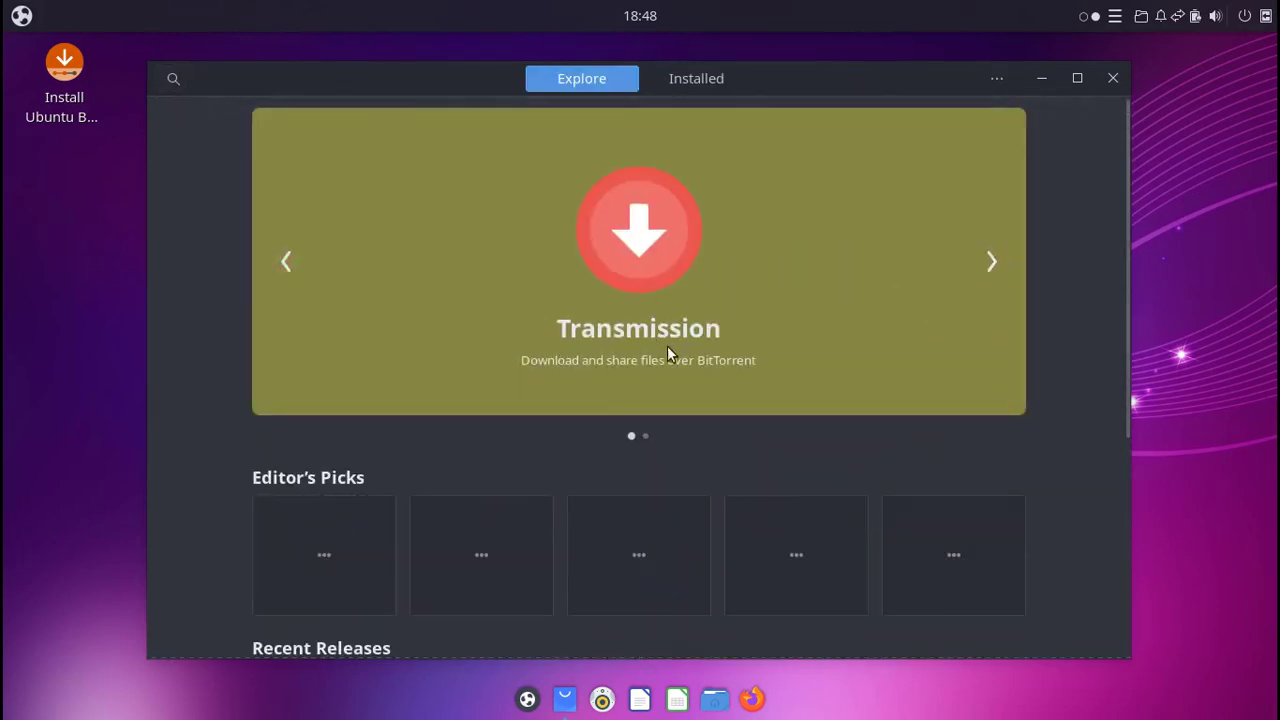
# Browse the recommended applications and categories on the Explore page, and close Software.
pyautogui.scroll(-6, 550, 448)
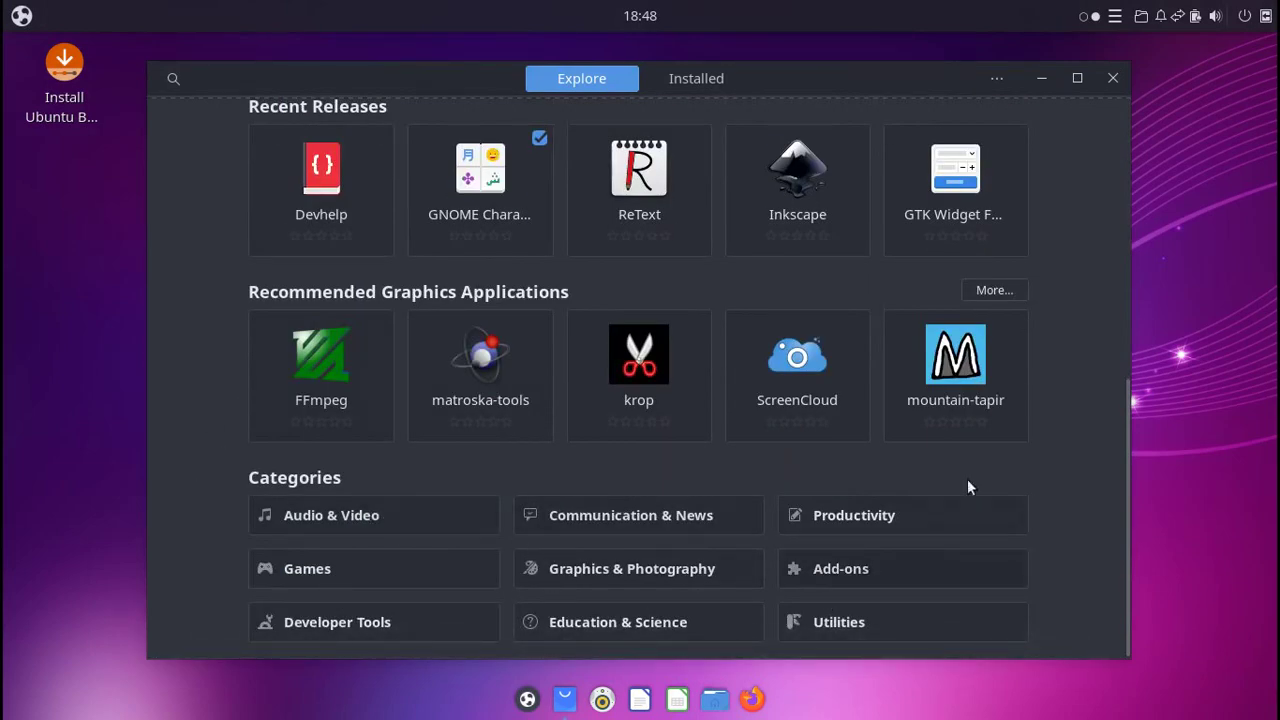
pyautogui.scroll(-3, 1124, 565)
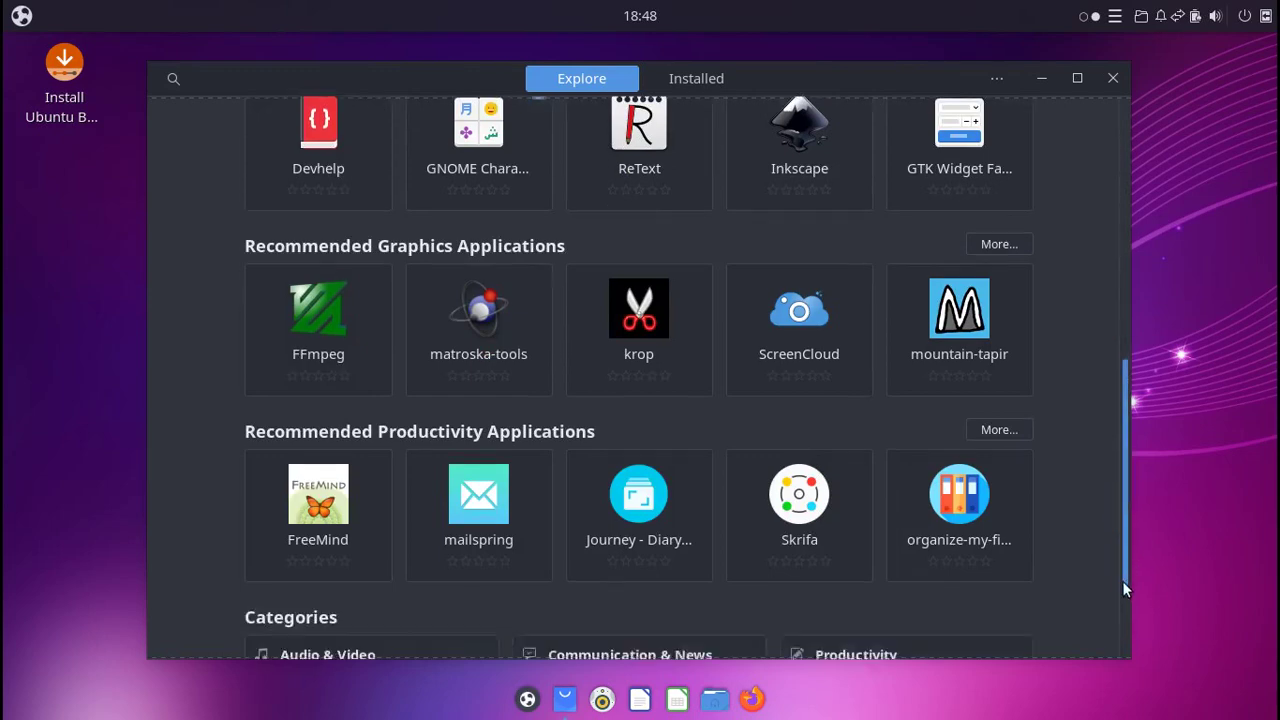
pyautogui.scroll(10, 1117, 589)
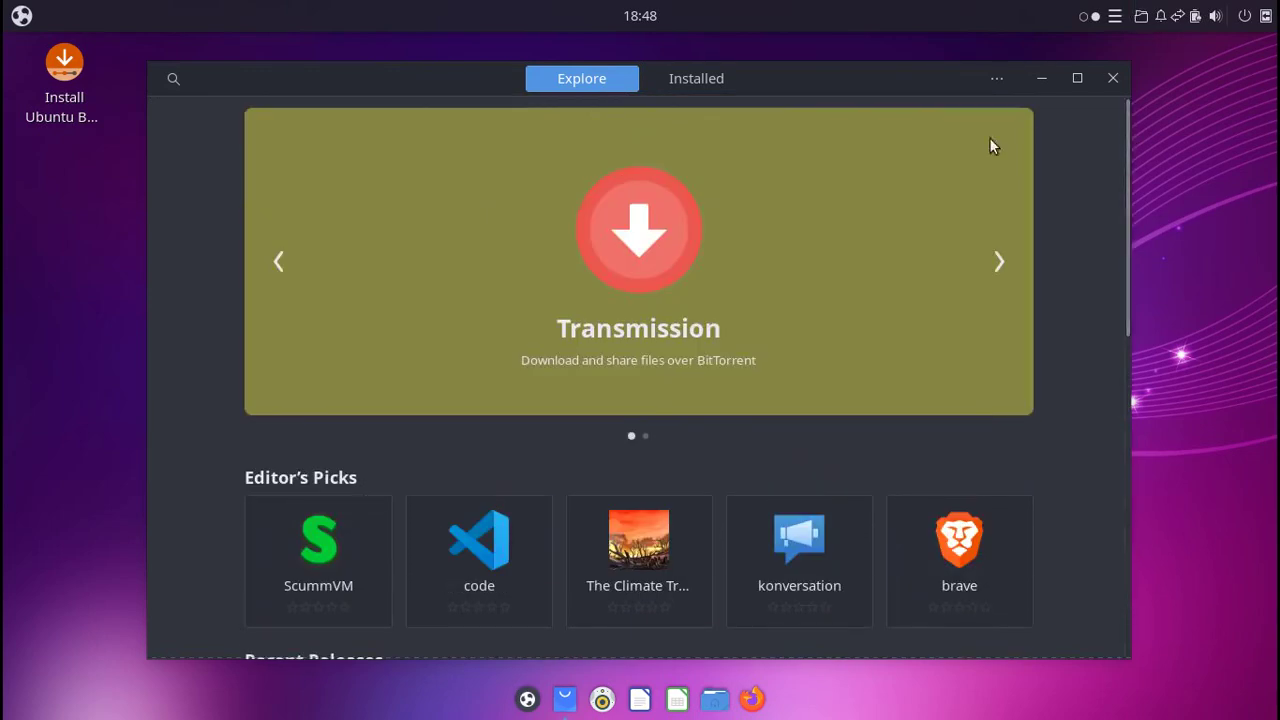
pyautogui.click(1105, 79)
# Launch the Tilix terminal by searching for "til" among the applications.
pyautogui.press('super')
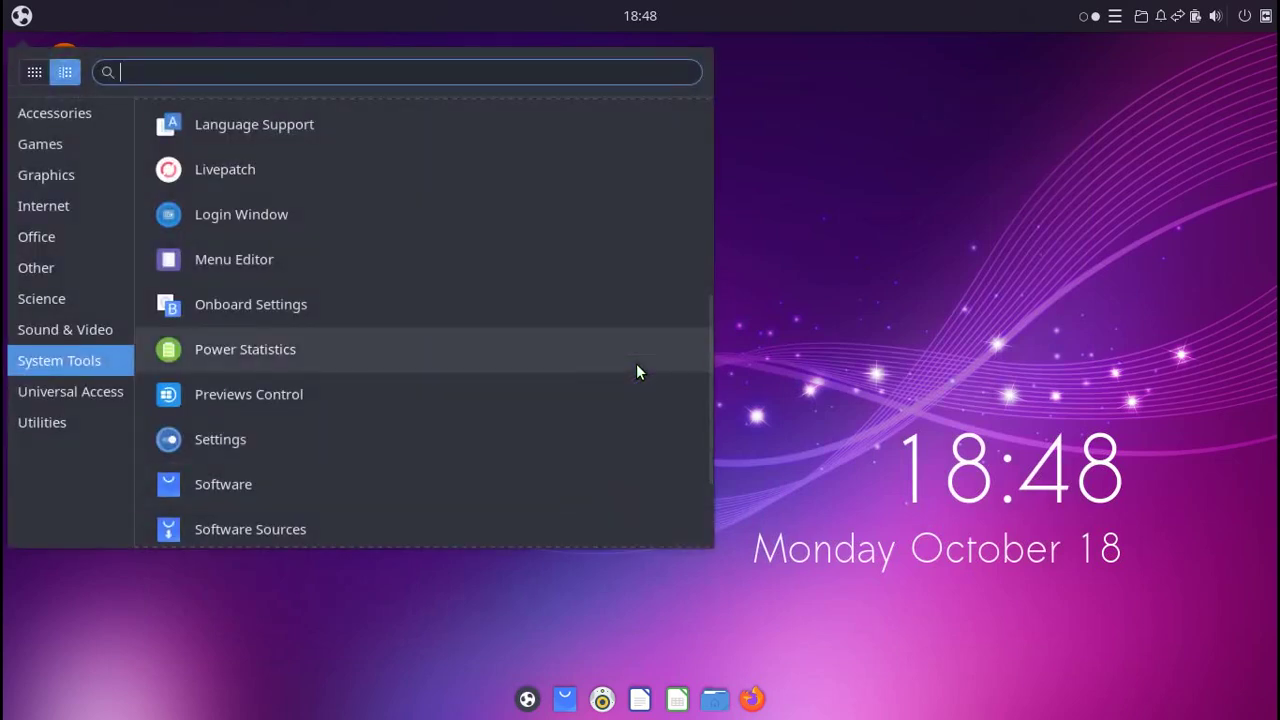
pyautogui.write('til')
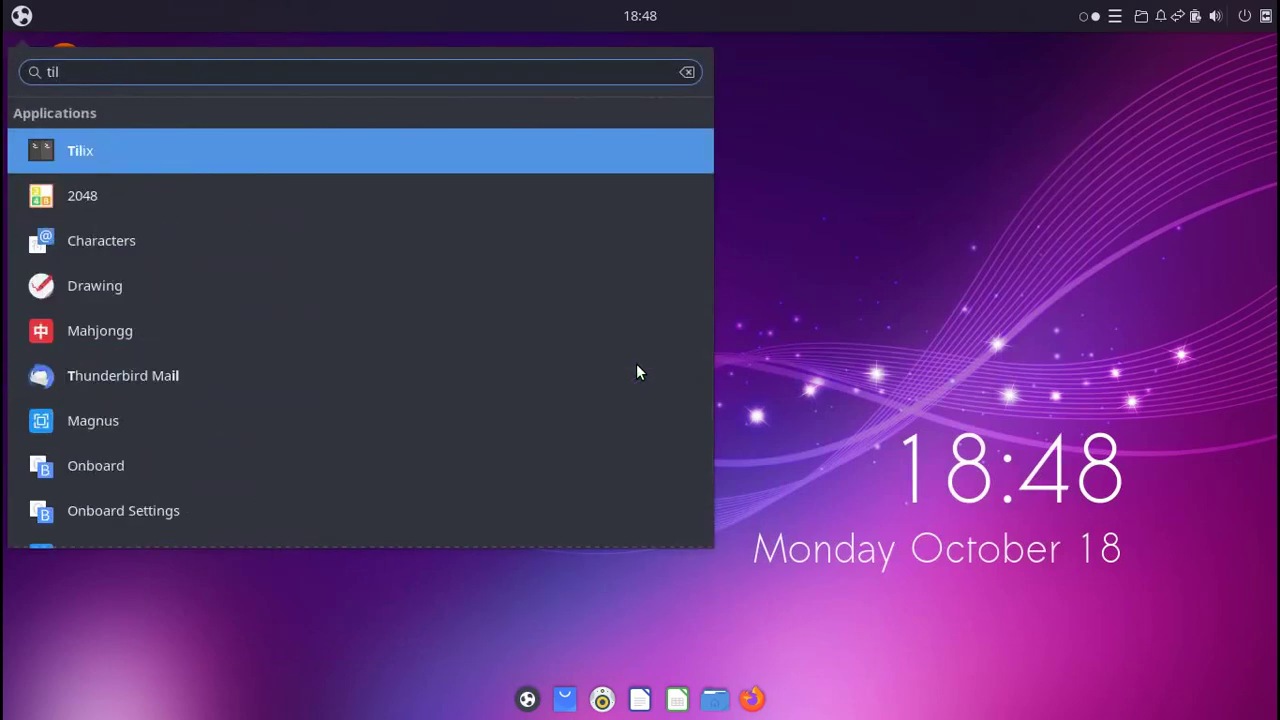
pyautogui.press('Return')
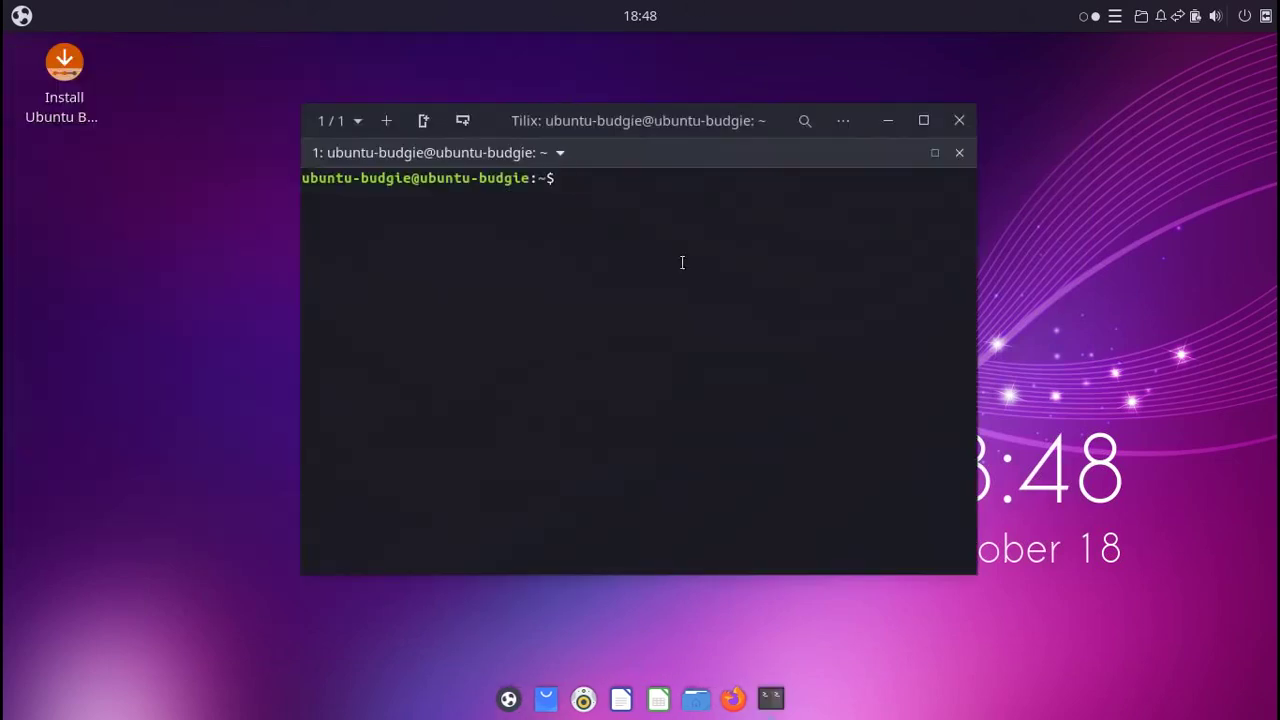
# Run "sudo apt install inkscape" in the terminal and answer n to decline the installation.
pyautogui.write('sudo apt install inkscape')
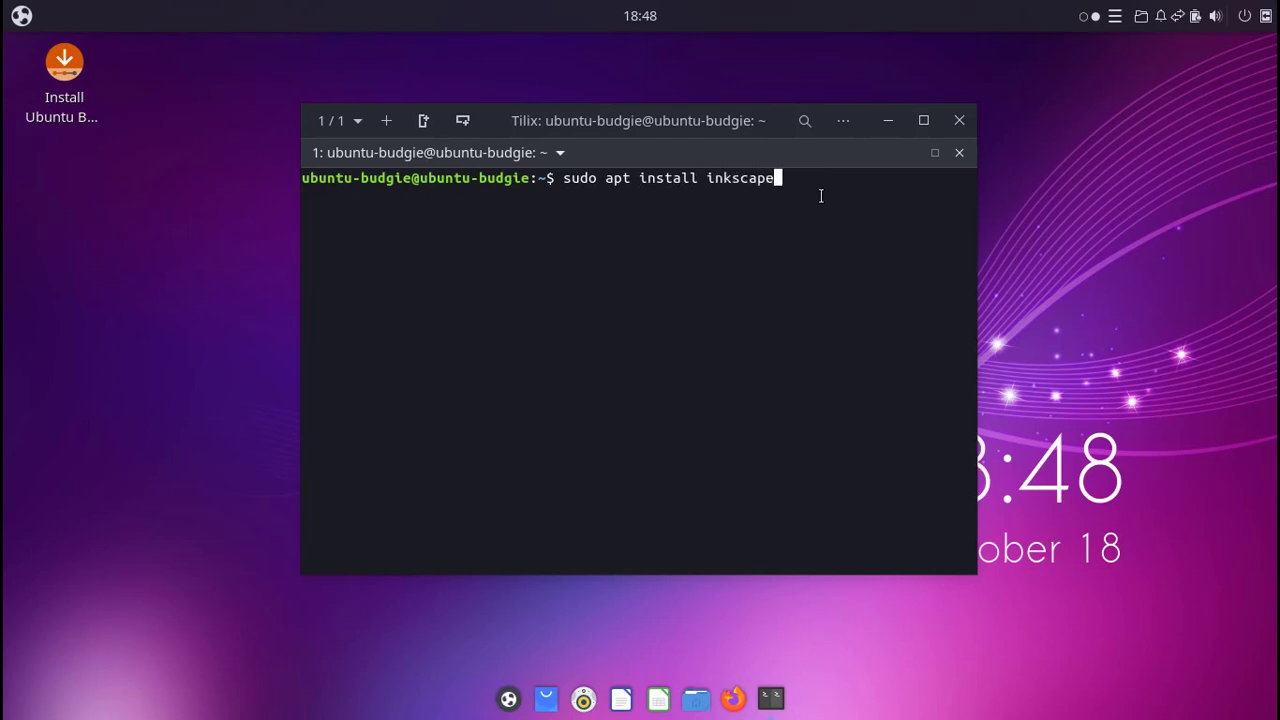
pyautogui.press('Return')
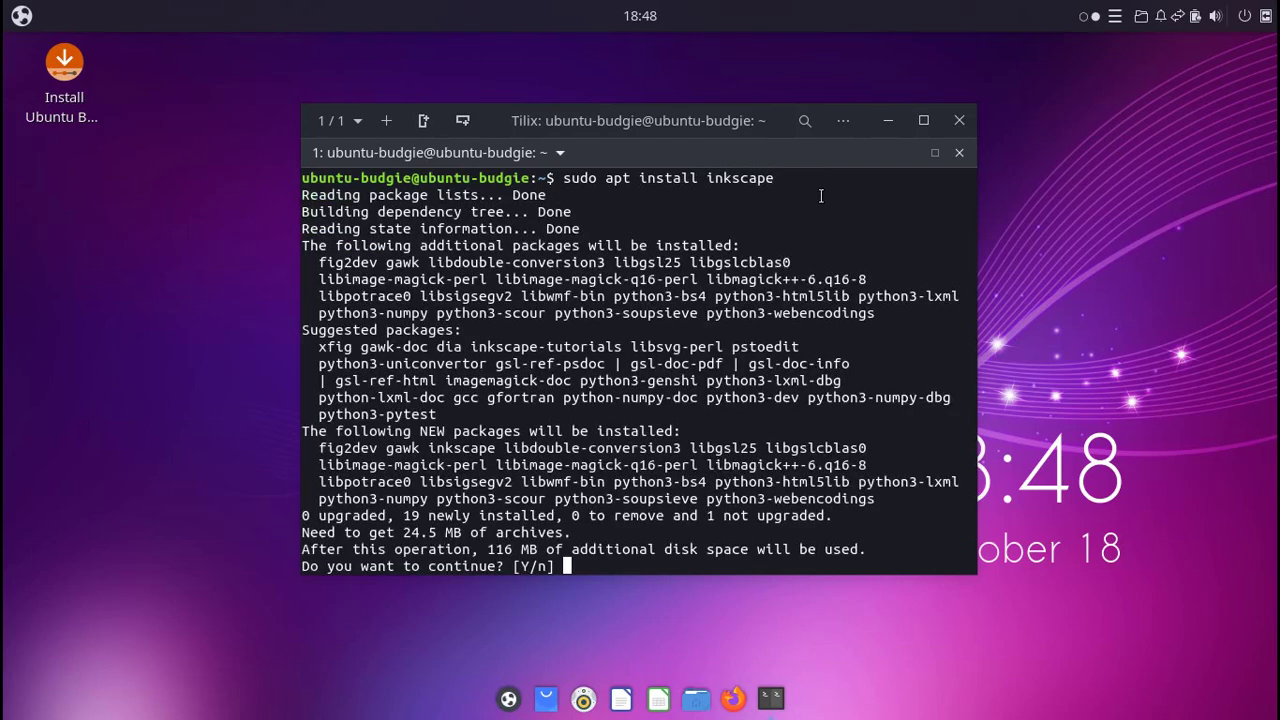
pyautogui.write('n')
pyautogui.press('Return')
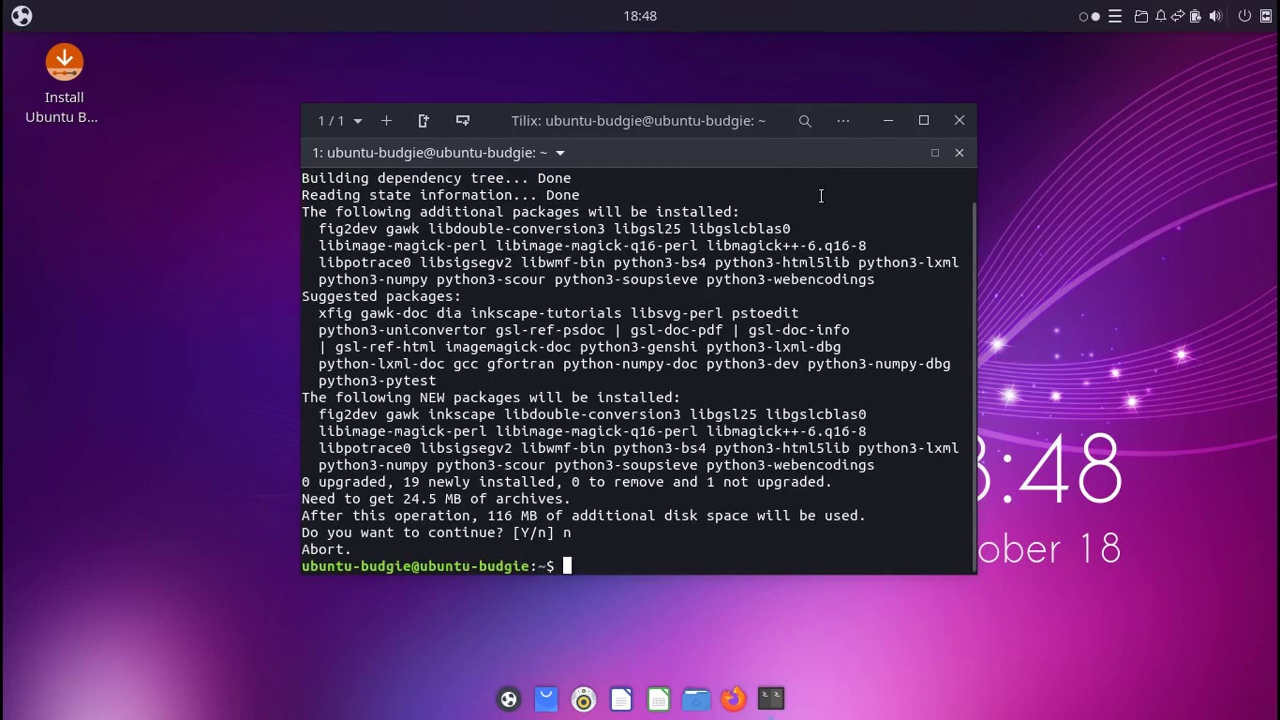
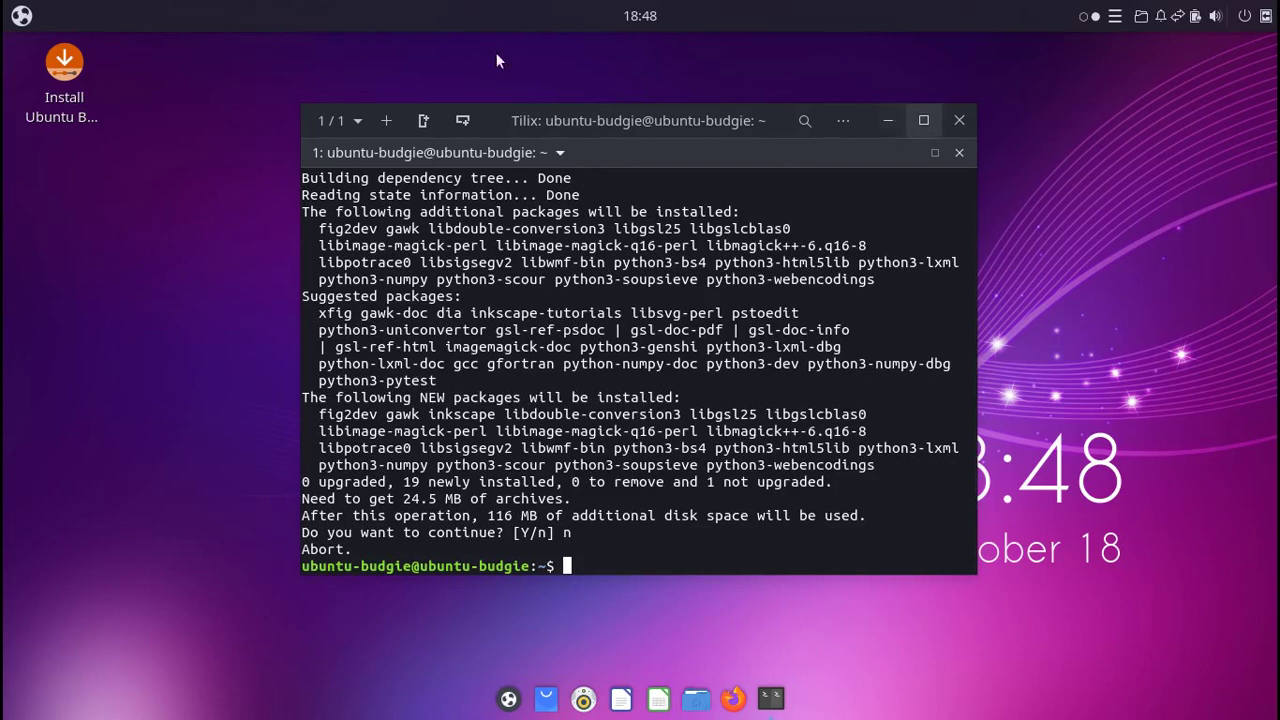
# Maximize Tilix, split the terminal into two side-by-side panes, and clear the first pane.
pyautogui.click(923, 121)
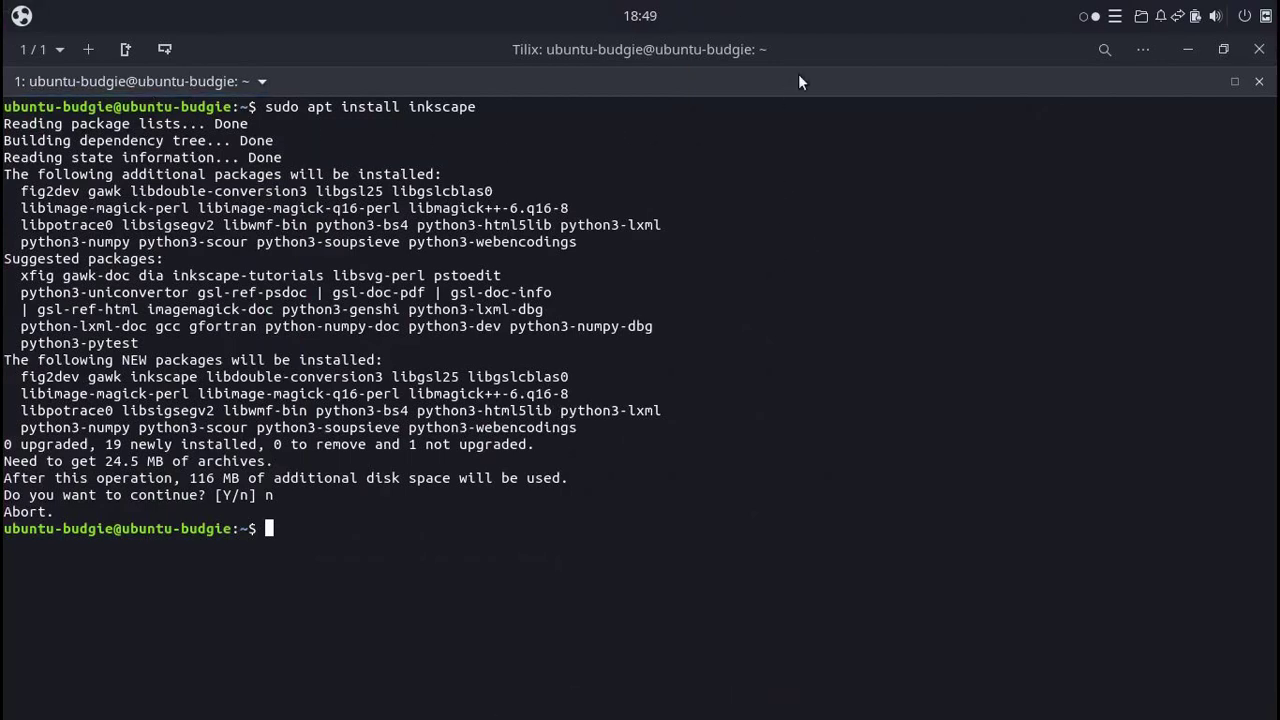
pyautogui.click(124, 49)
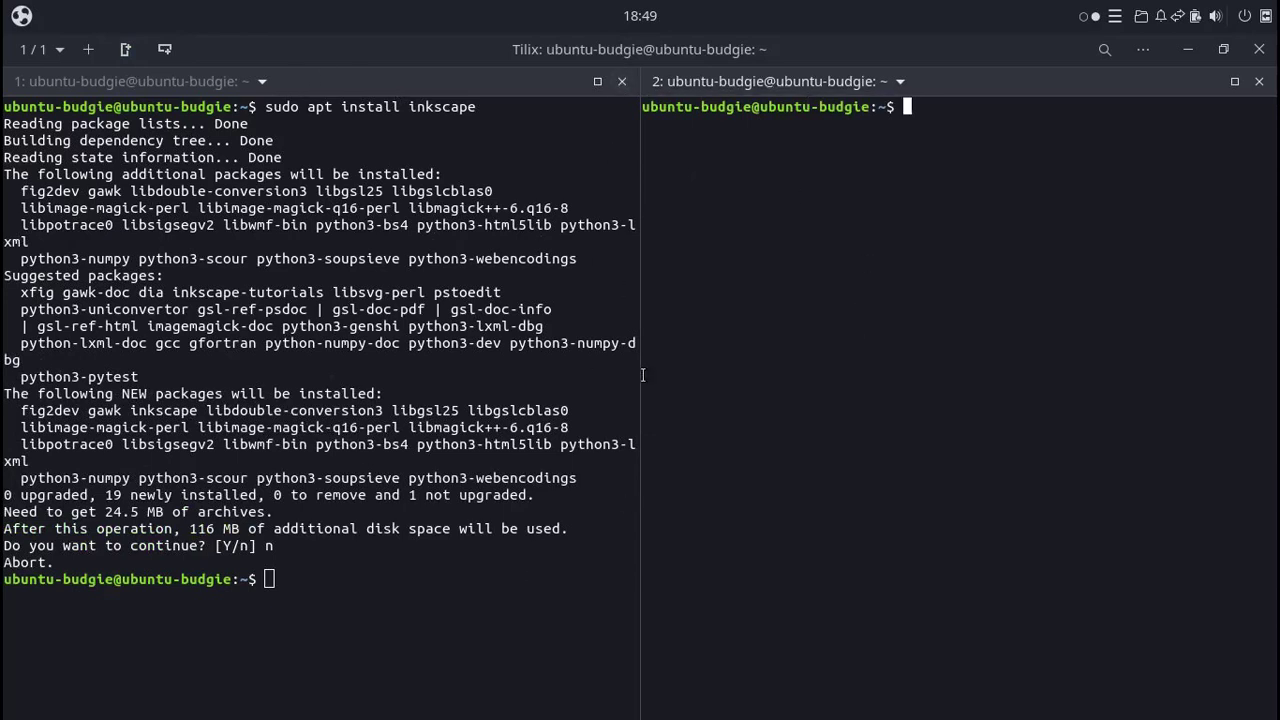
pyautogui.click(444, 475)
pyautogui.hotkey('ctrl', 'l')
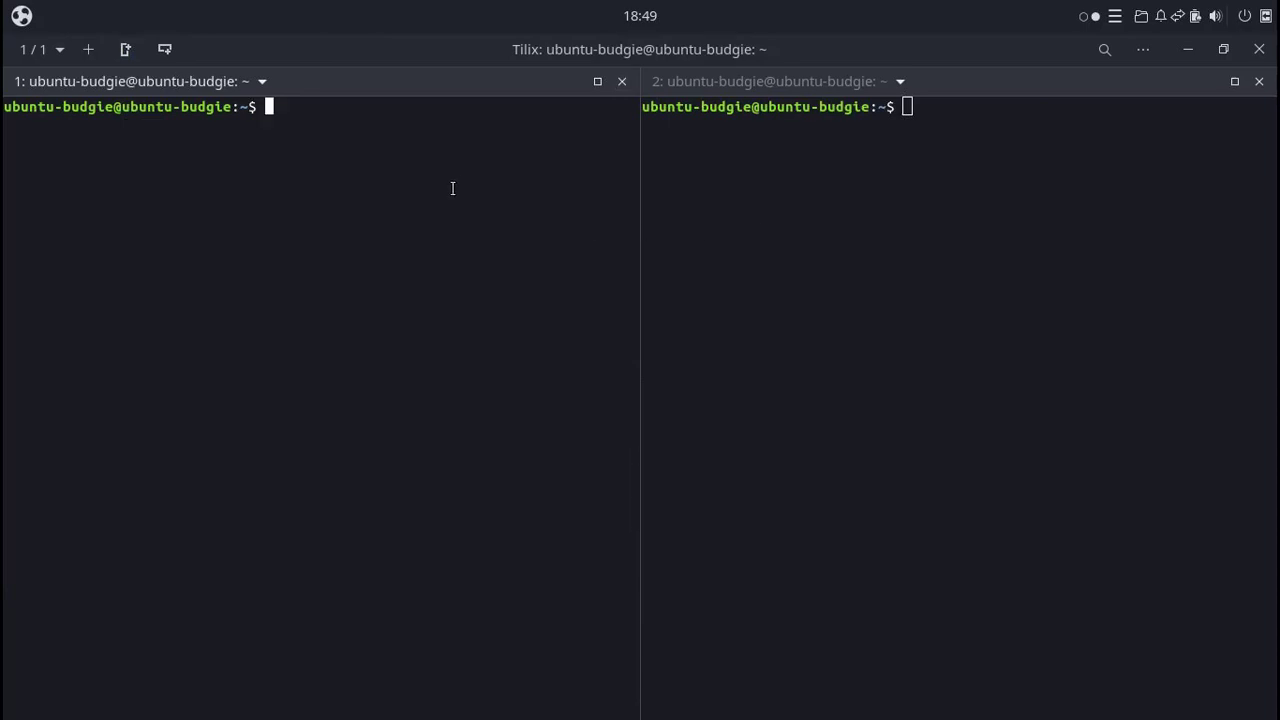
# Switch focus between the two panes, and create tes.py with nano in the first one, containing print('halo'), and save it.
pyautogui.hotkey('alt', 'Right')
pyautogui.hotkey('alt', 'Left')
pyautogui.hotkey('alt', 'Right')
pyautogui.hotkey('alt', 'Left')
pyautogui.write('nano tes.py')
pyautogui.press('Return')
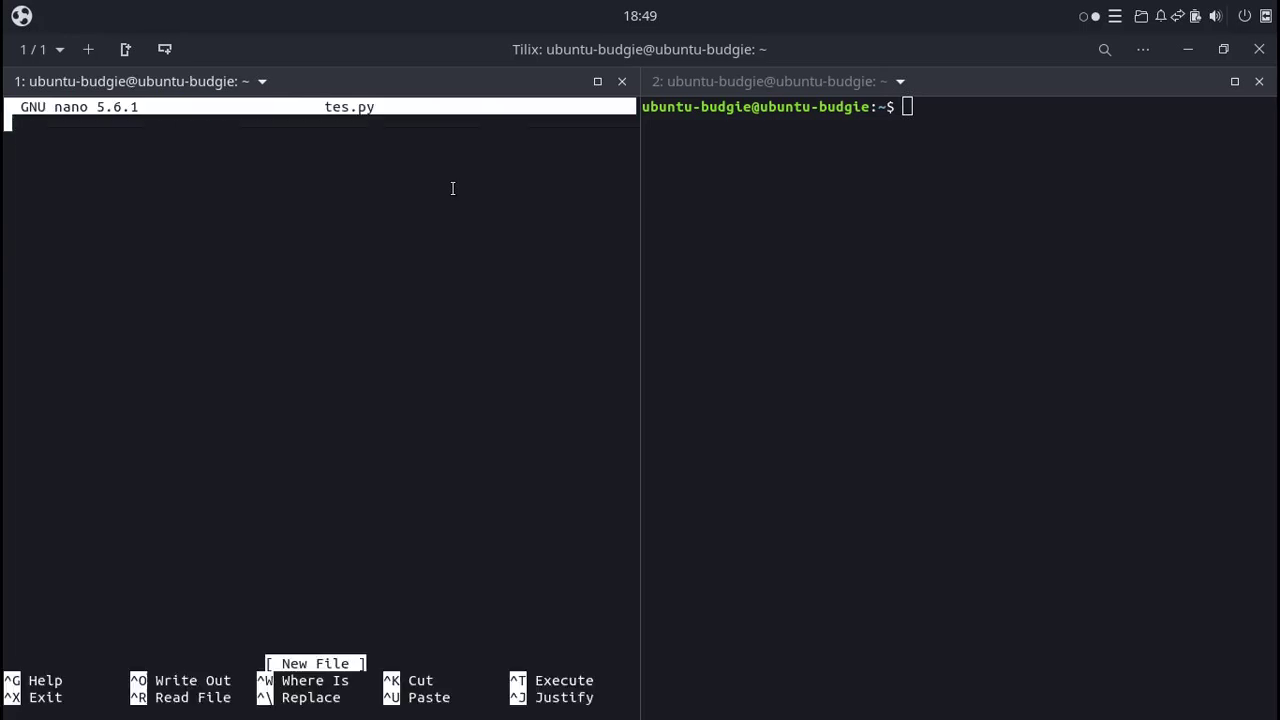
pyautogui.write("print('halo')")
pyautogui.hotkey('ctrl', 'o')
pyautogui.press('Return')
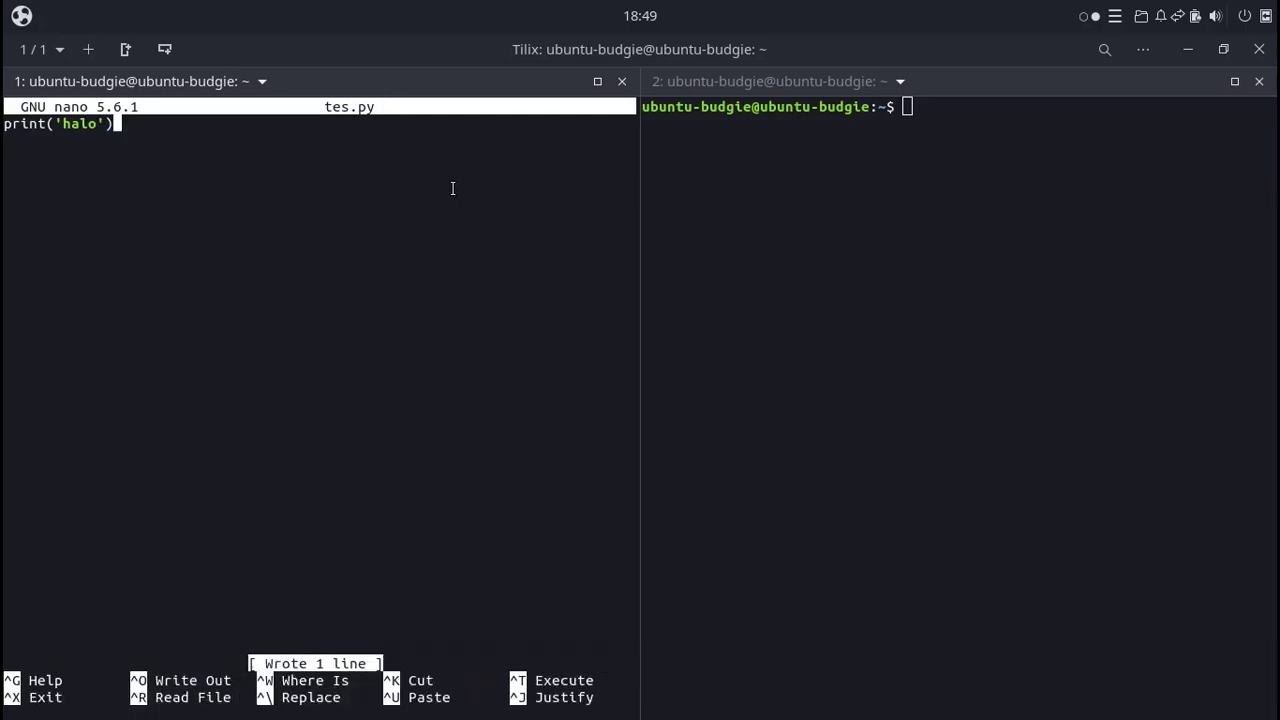
# In the second terminal pane, list the home folder's files and run tes.py with python3.
pyautogui.hotkey('alt', 'Right')
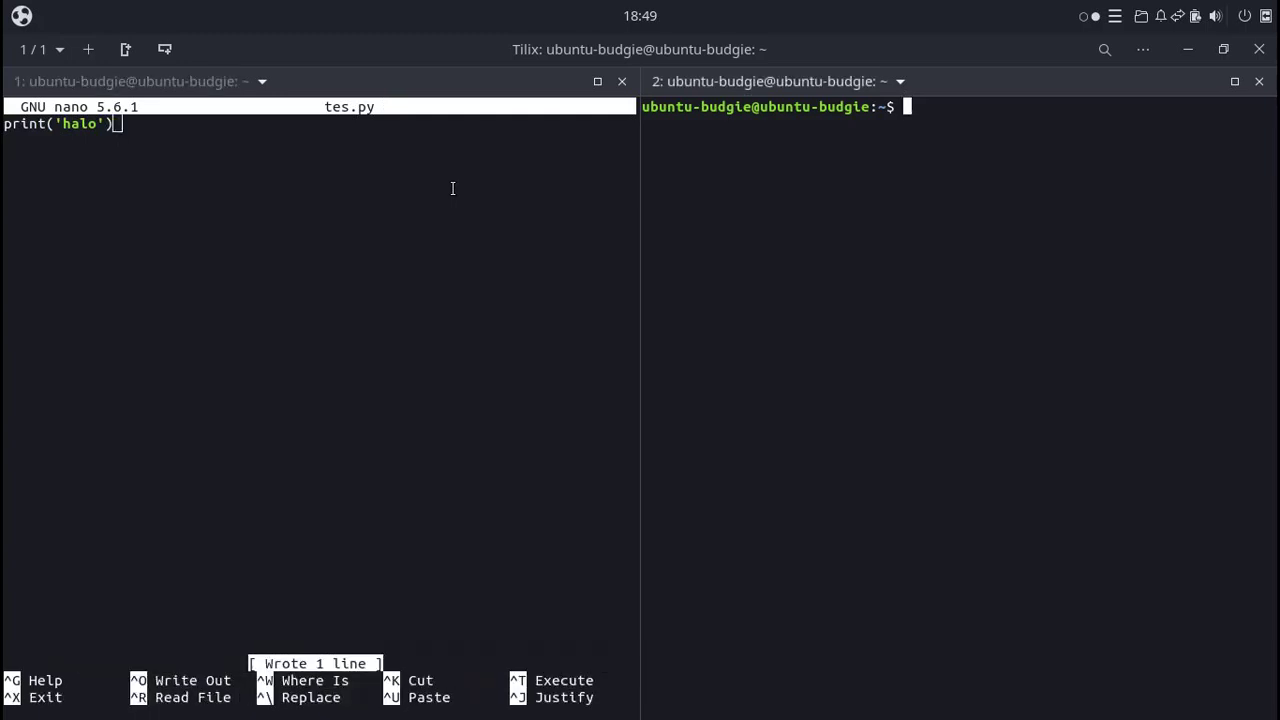
pyautogui.write('ls')
pyautogui.press('Return')
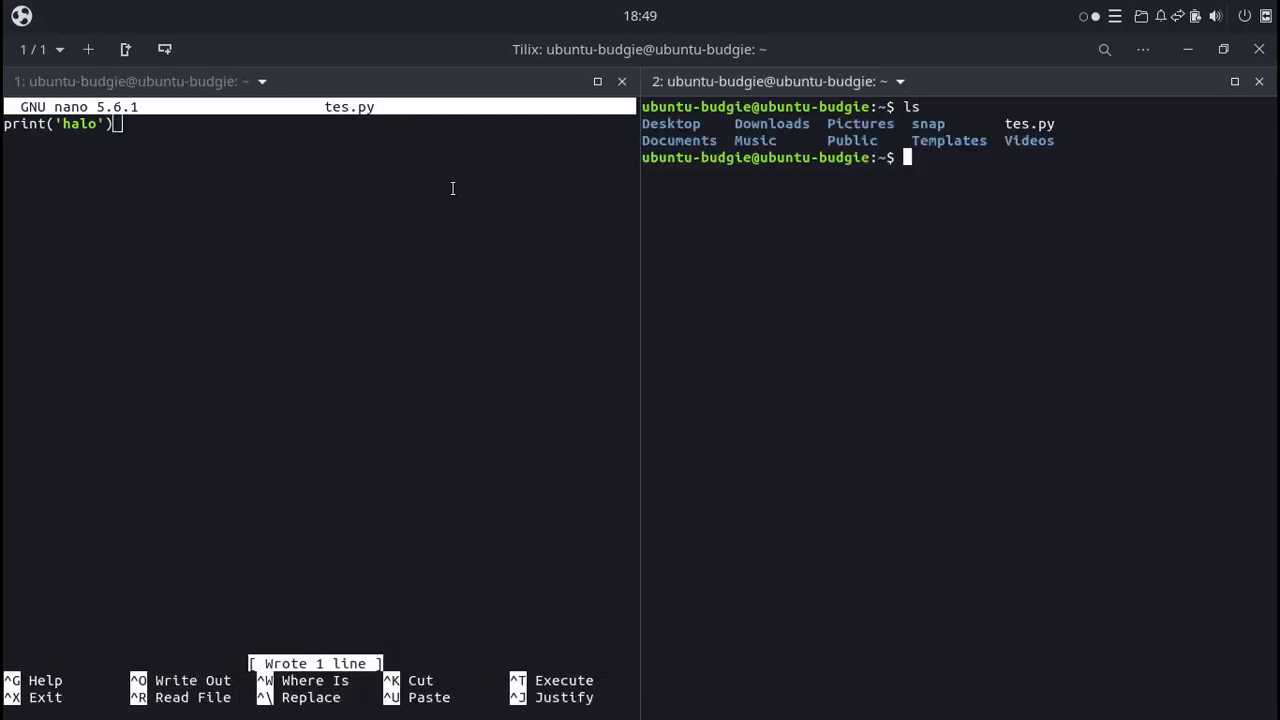
pyautogui.write('python3 te')
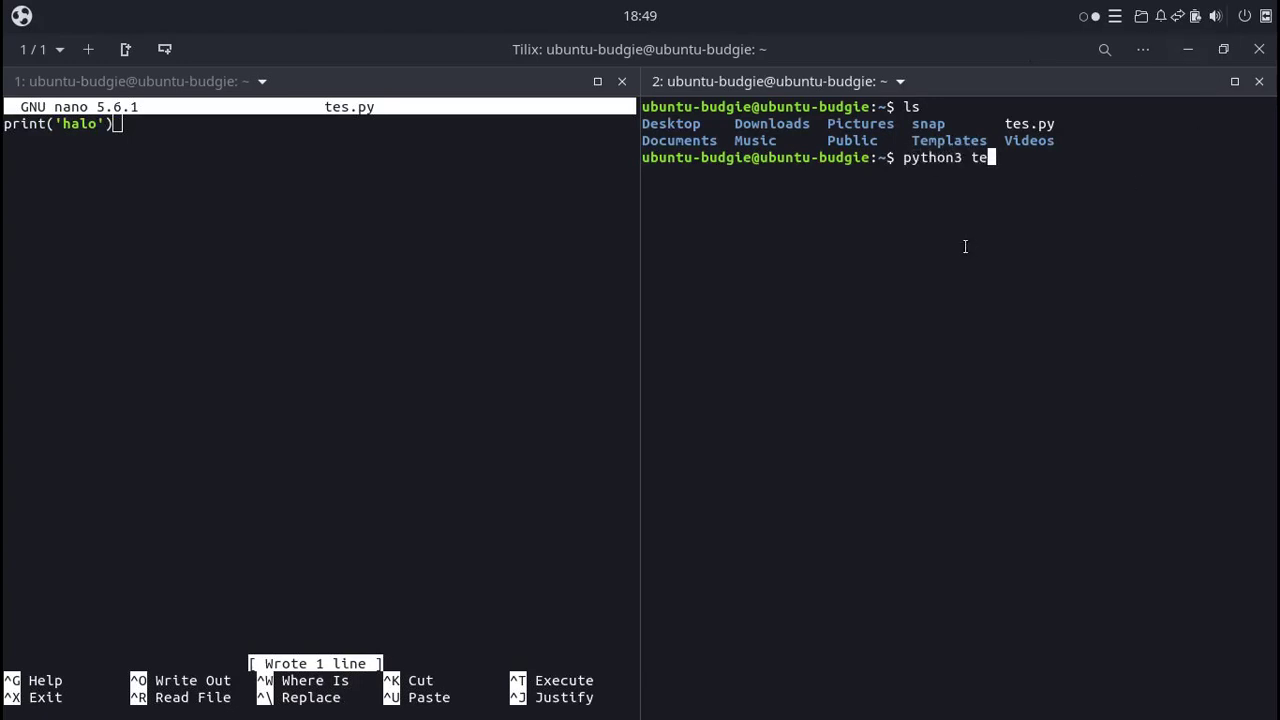
pyautogui.press('Tab')
pyautogui.press('Return')
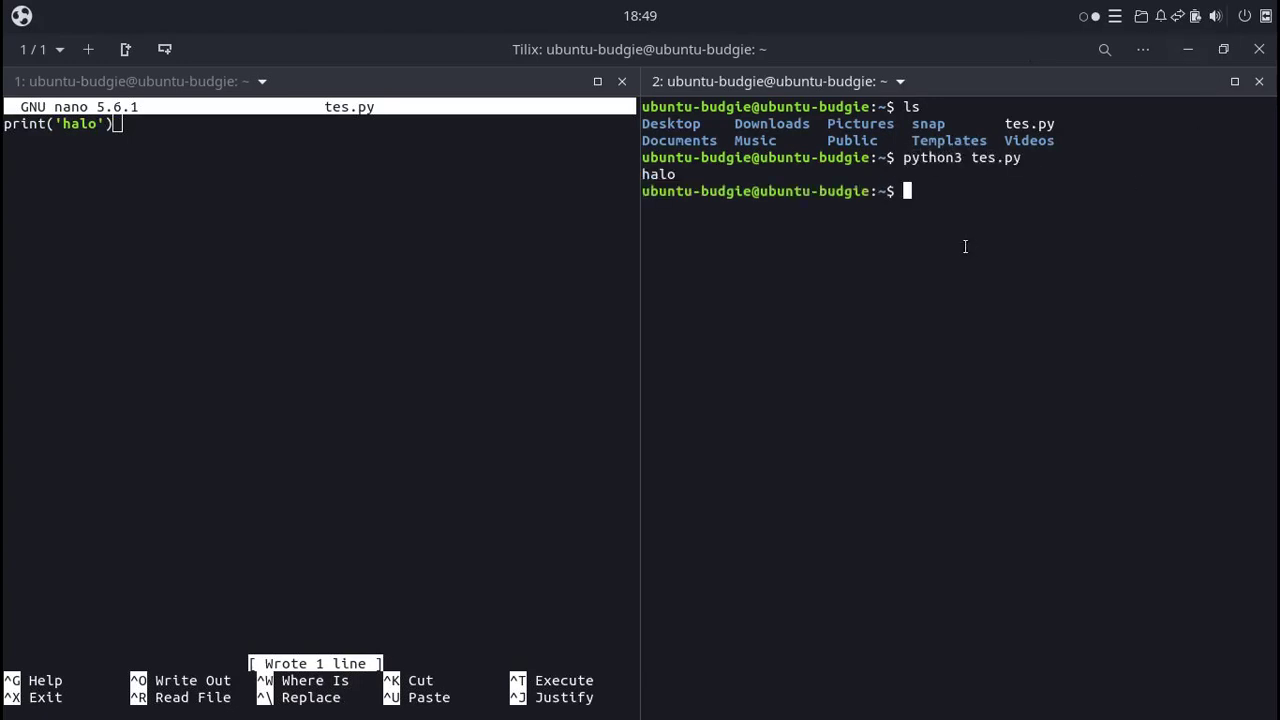
# Add a third pane below the second one, close both extra panes, and exit nano in the first pane.
pyautogui.click(529, 214)
pyautogui.click(1056, 241)
pyautogui.click(164, 52)
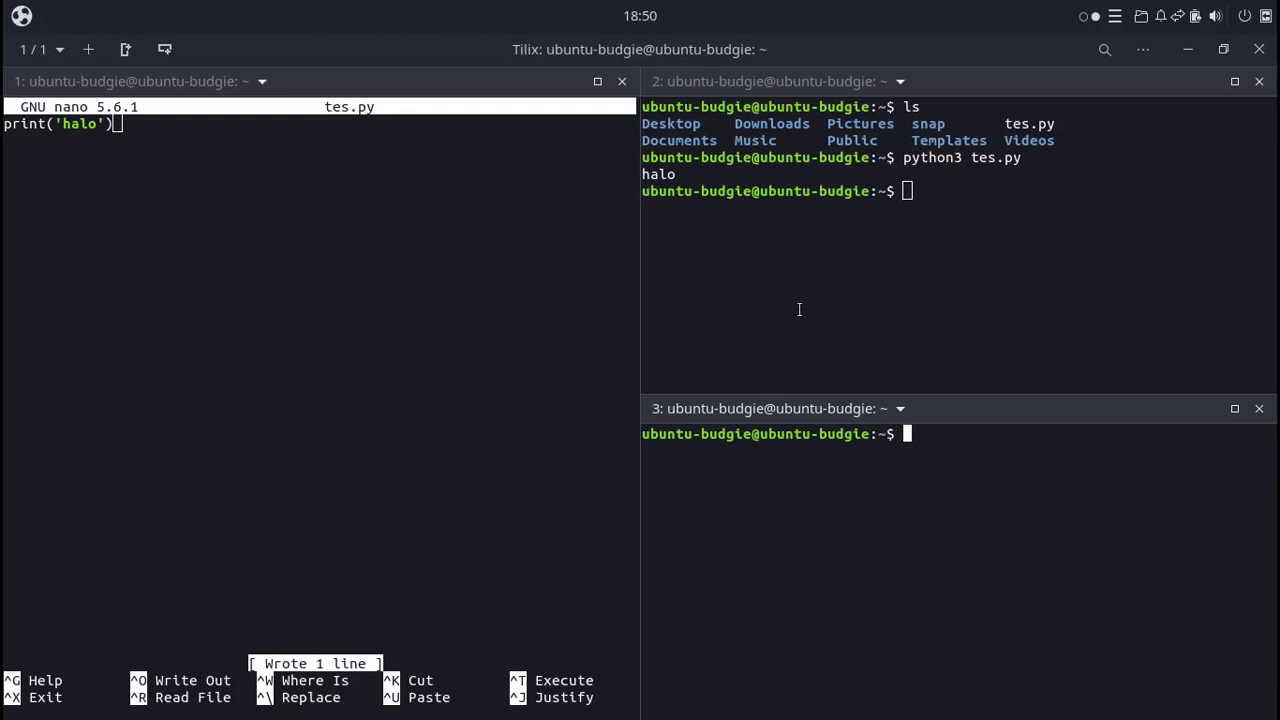
pyautogui.hotkey('ctrl', 'd')
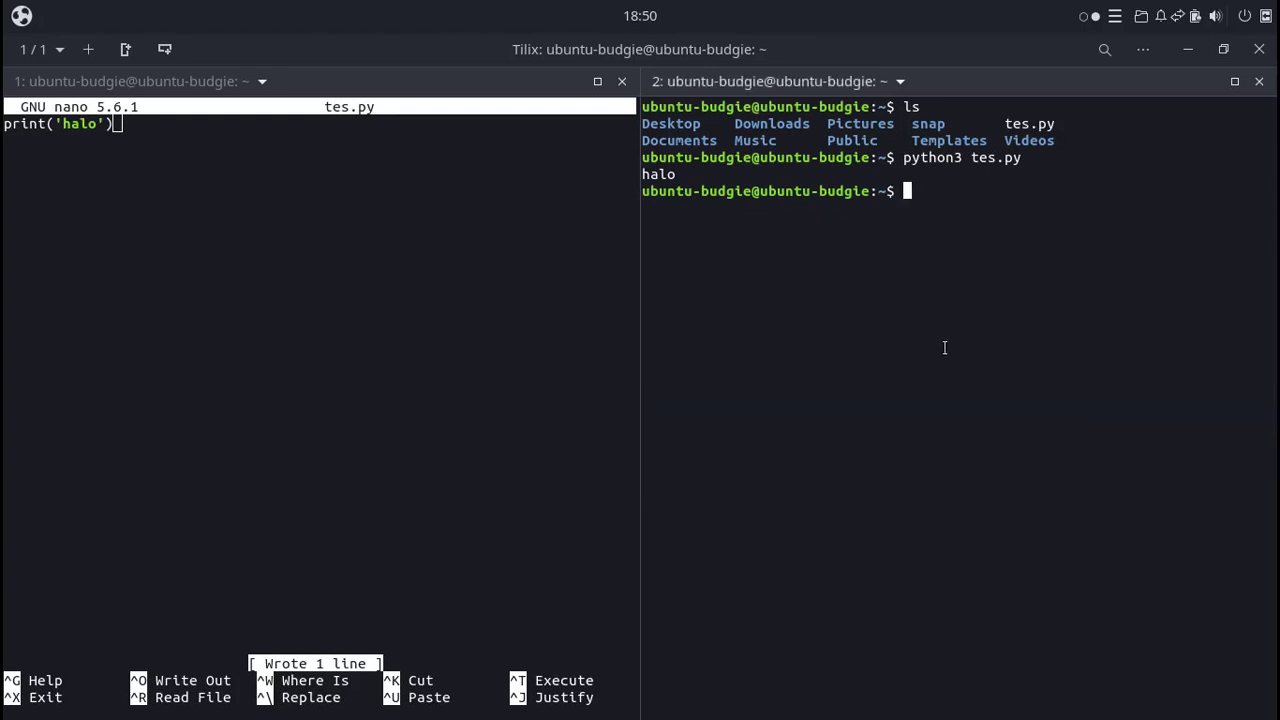
pyautogui.hotkey('ctrl', 'd')
pyautogui.hotkey('ctrl', 'x')
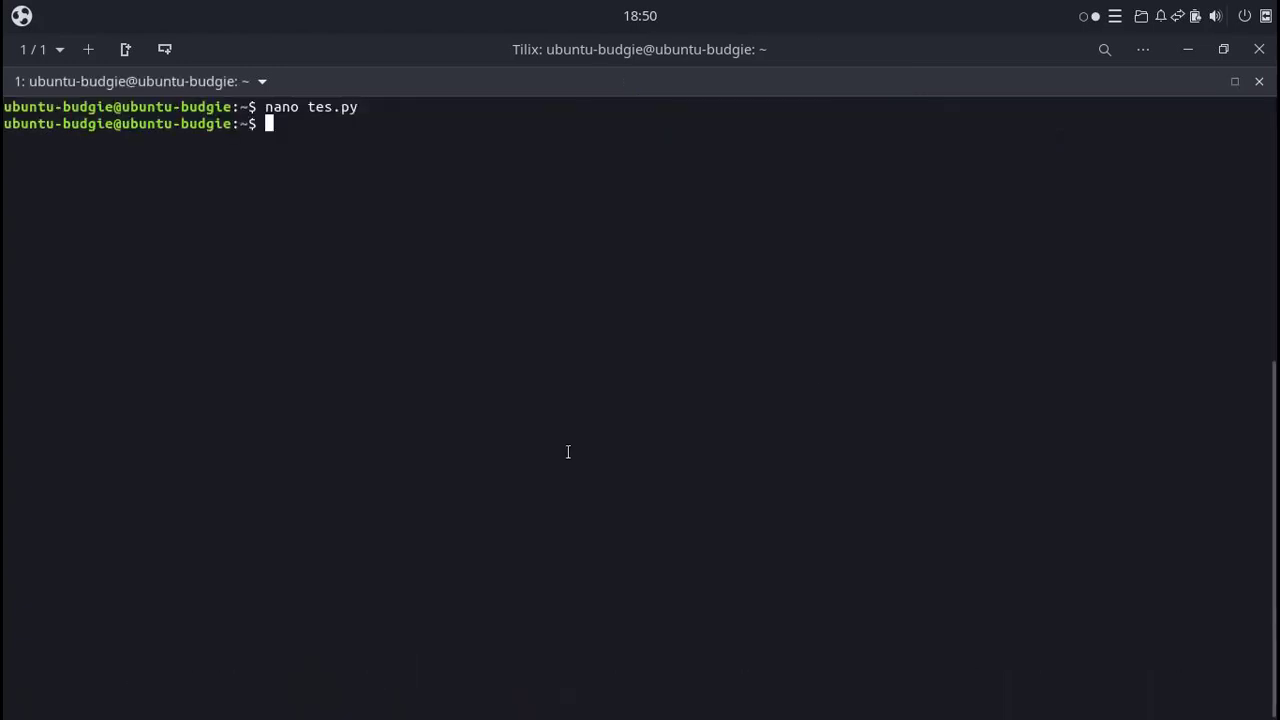
# Check whether gcc, g++, python3 and nodejs are available by running each command, and close Tilix.
pyautogui.write('gcc')
pyautogui.press('Return')
pyautogui.write('g++')
pyautogui.press('Return')
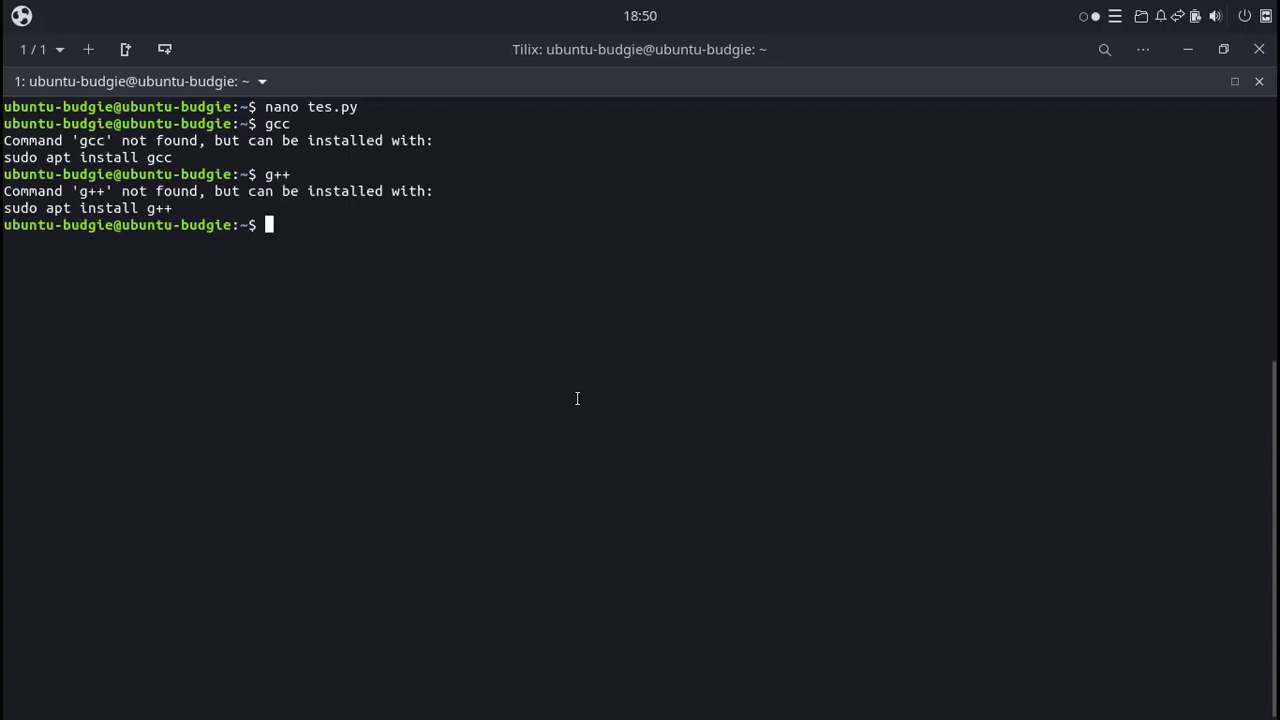
pyautogui.write('python3')
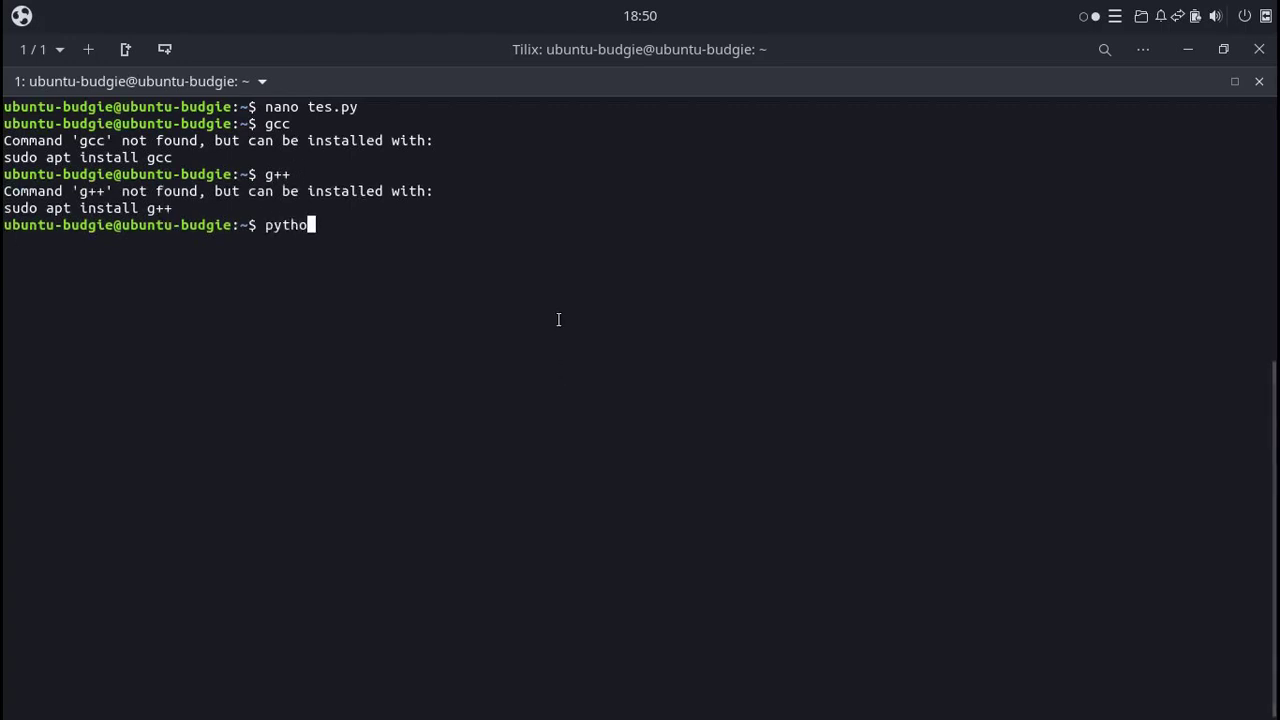
pyautogui.press('Return')
pyautogui.hotkey('ctrl', 'd')
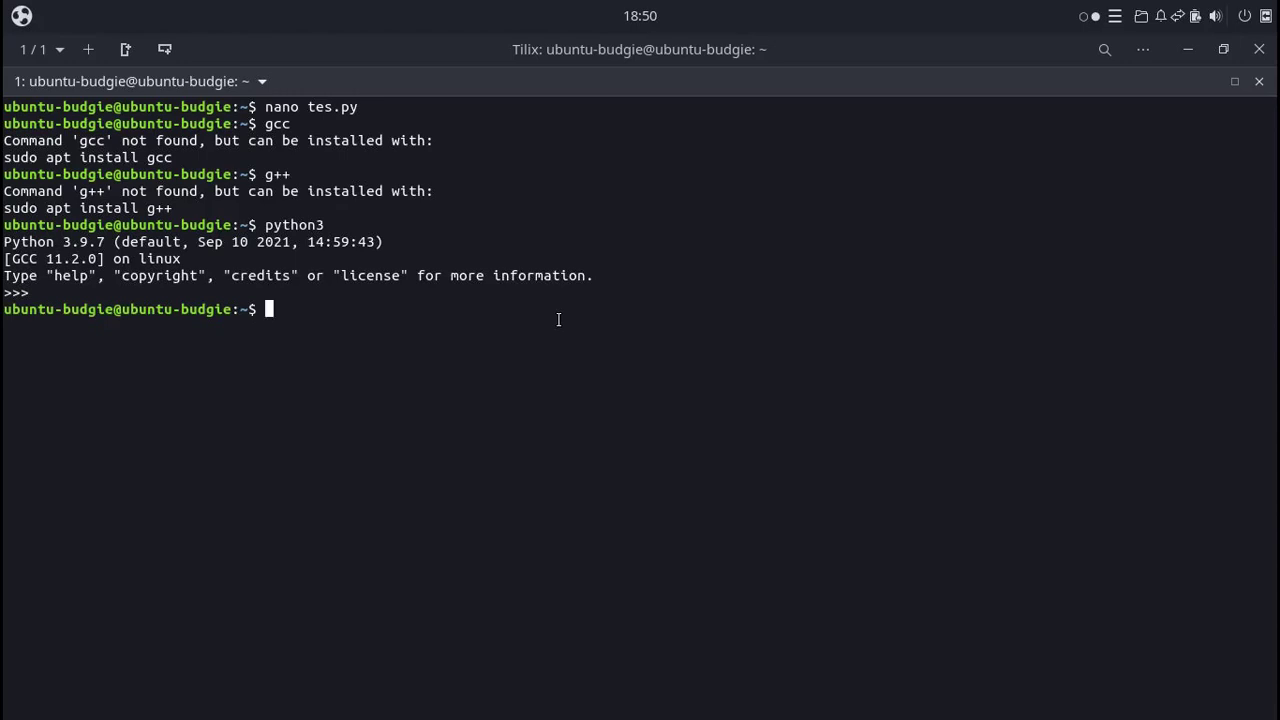
pyautogui.write('nodejs')
pyautogui.press('Return')
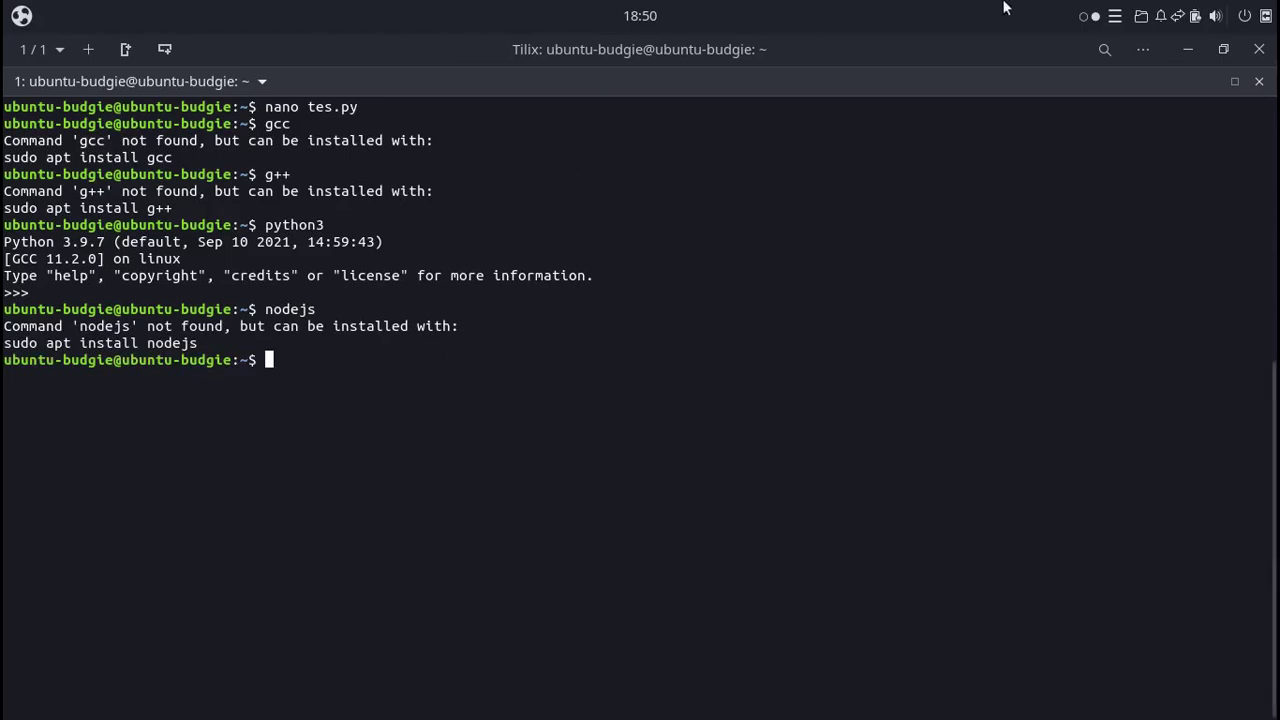
pyautogui.click(1259, 49)
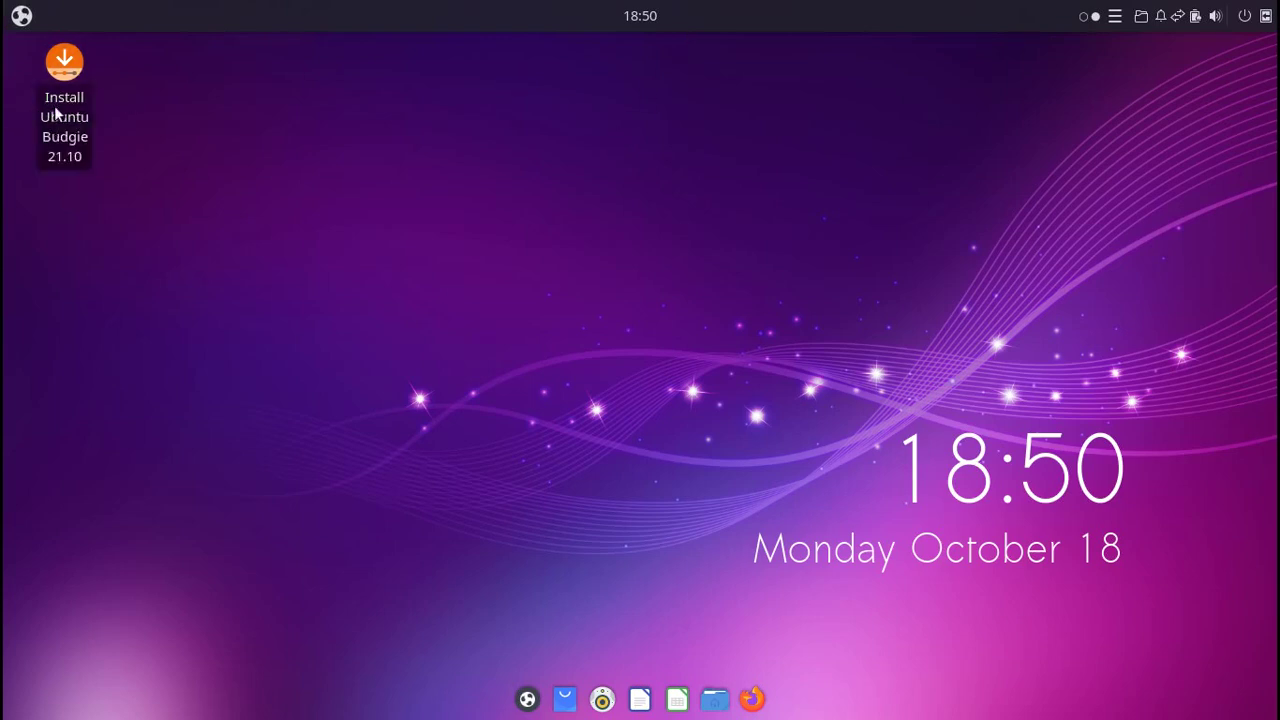
# Start the Ubuntu Budgie 21.10 installer and accept English as the language and English (US) as the keyboard layout.
pyautogui.doubleClick(65, 72)
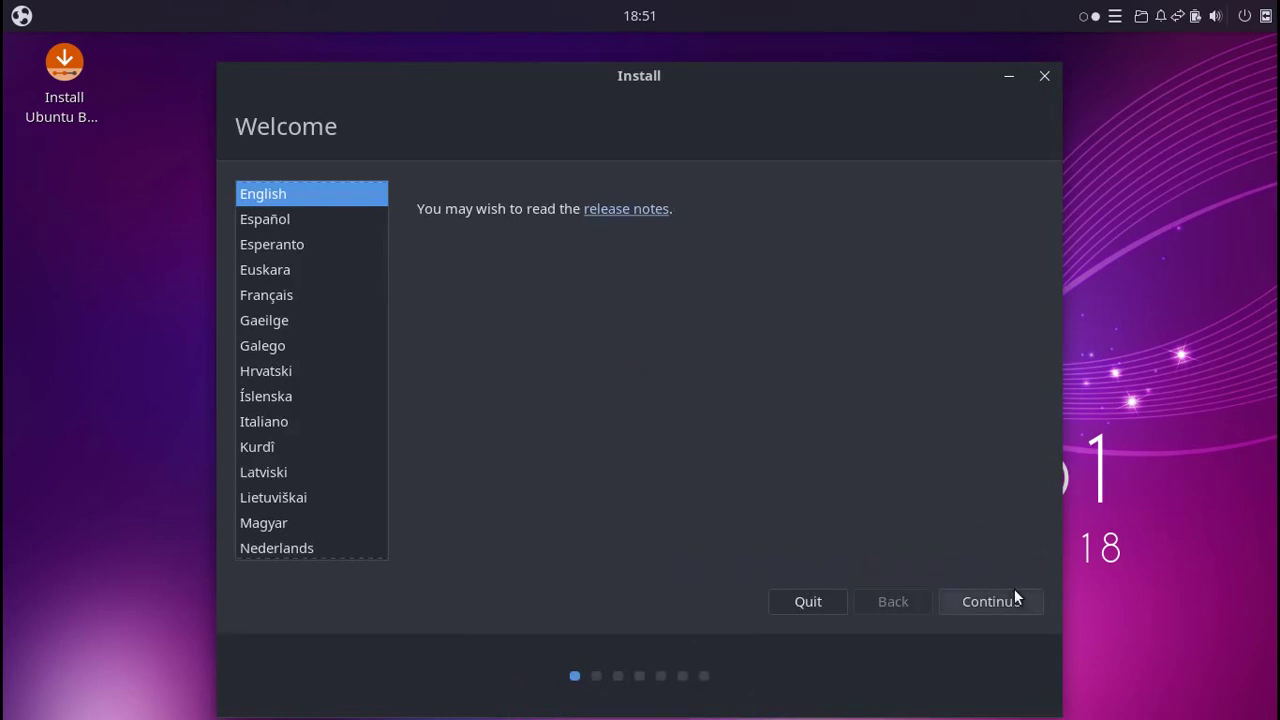
pyautogui.click(962, 601)
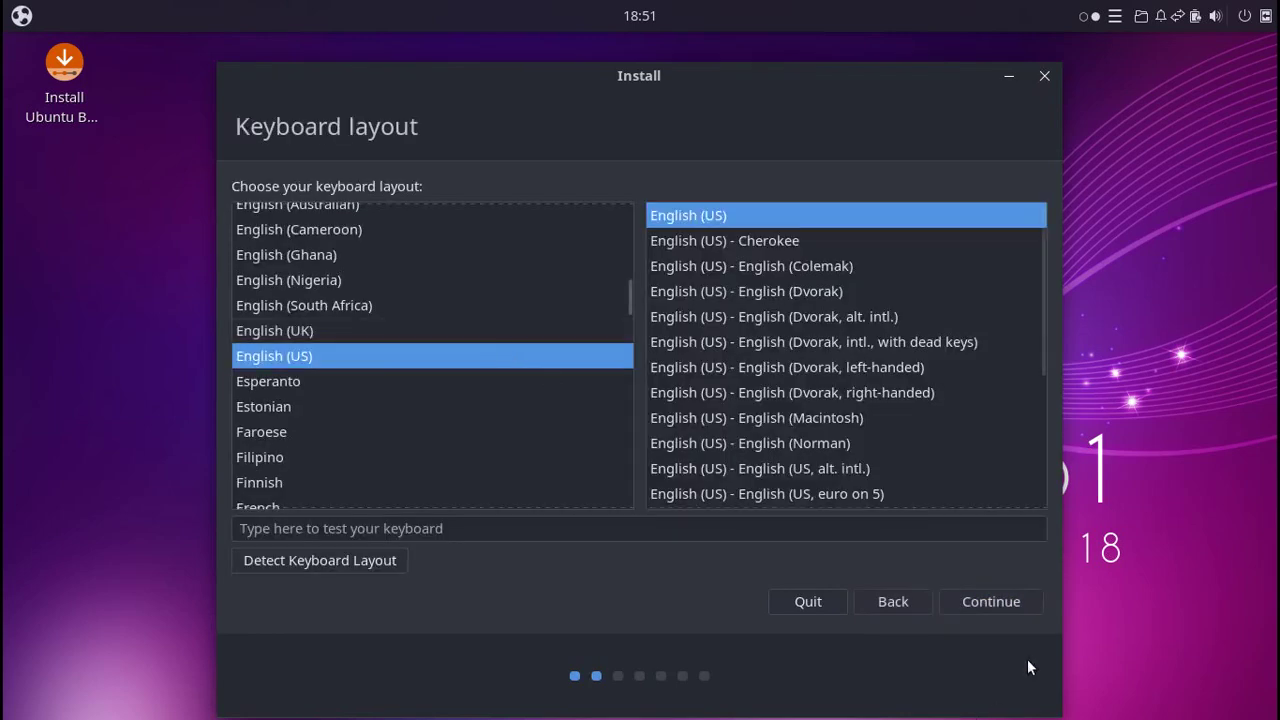
pyautogui.click(1011, 601)
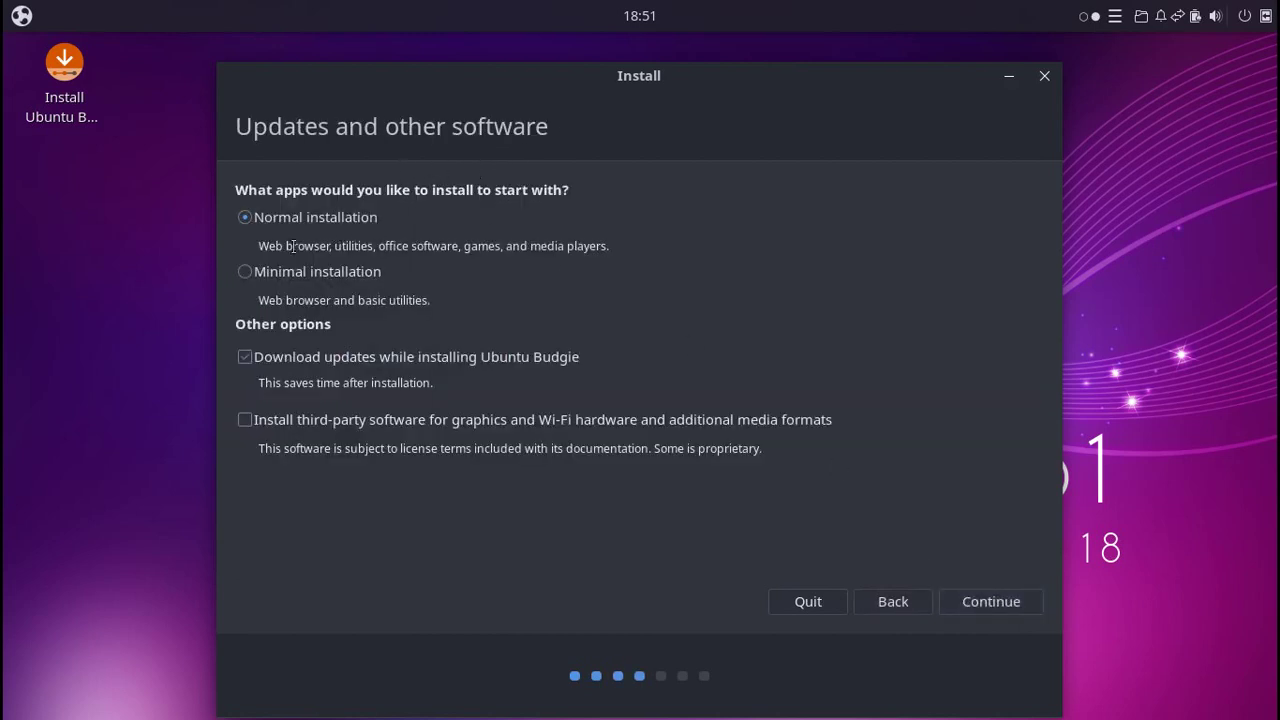
# Switch the application menu to grid view, browse the installed applications, and close the menu.
pyautogui.click(22, 15)
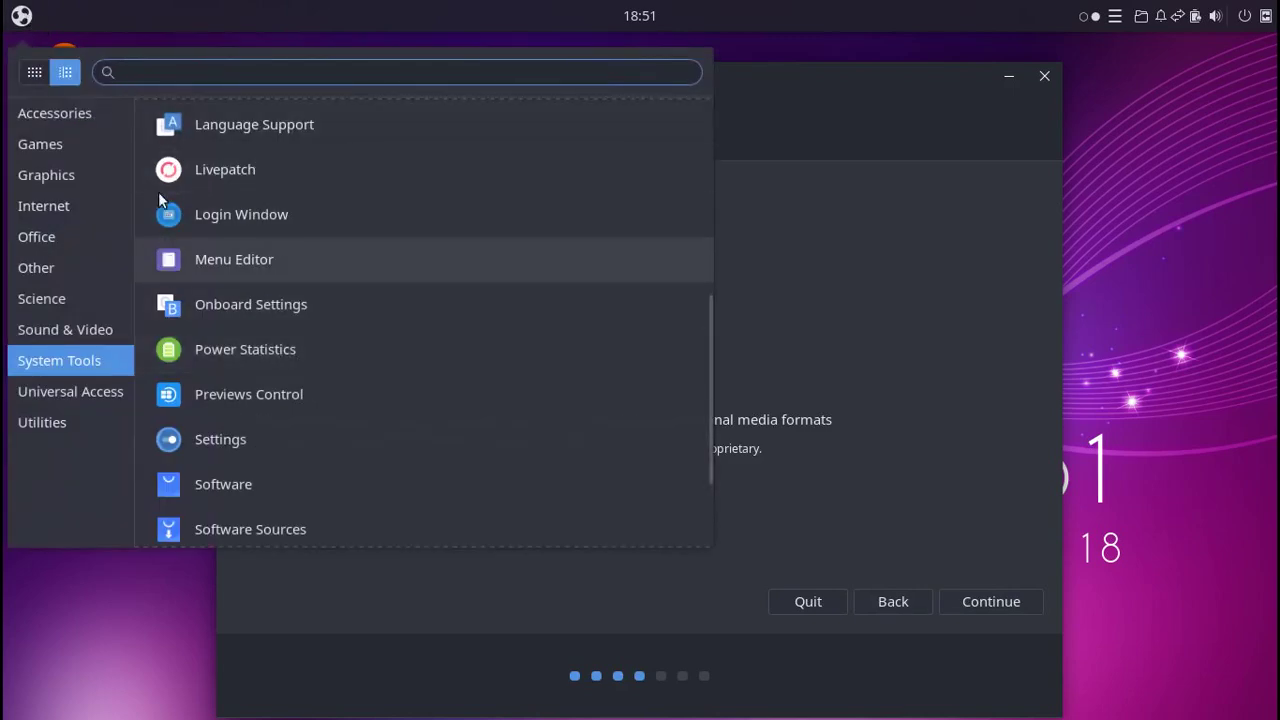
pyautogui.click(38, 73)
pyautogui.scroll(-4, 462, 356)
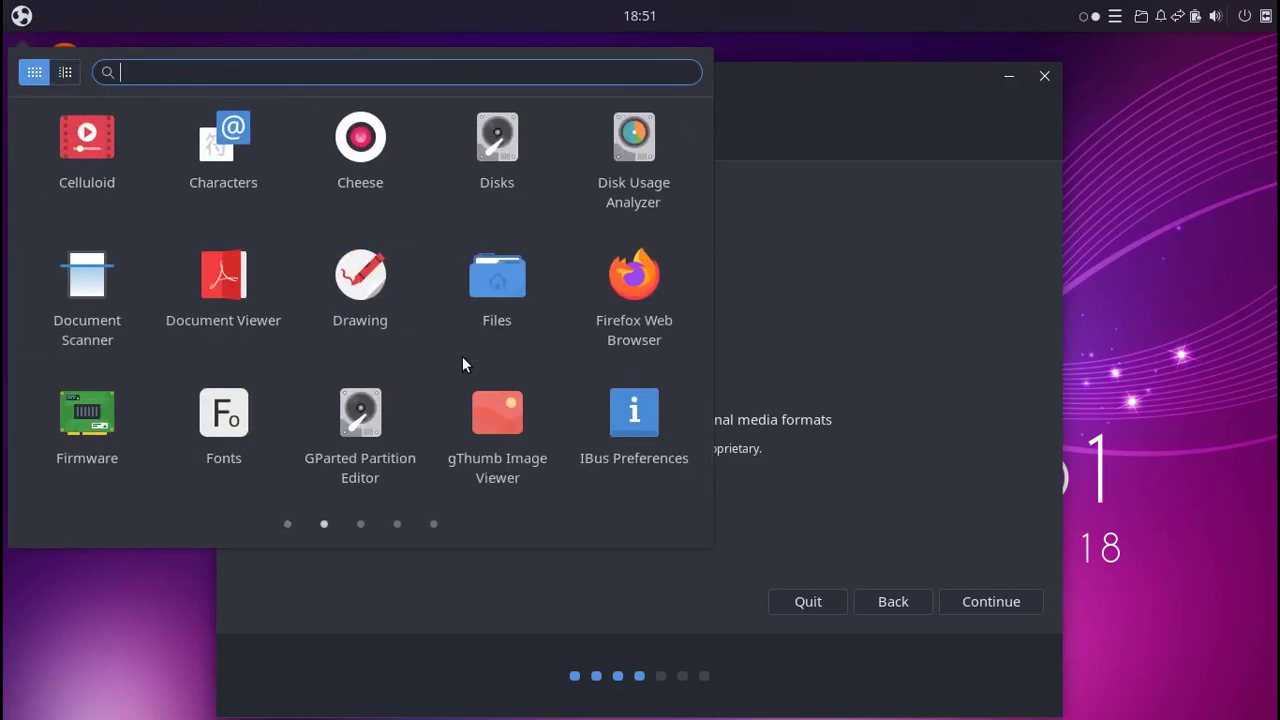
pyautogui.click(796, 85)
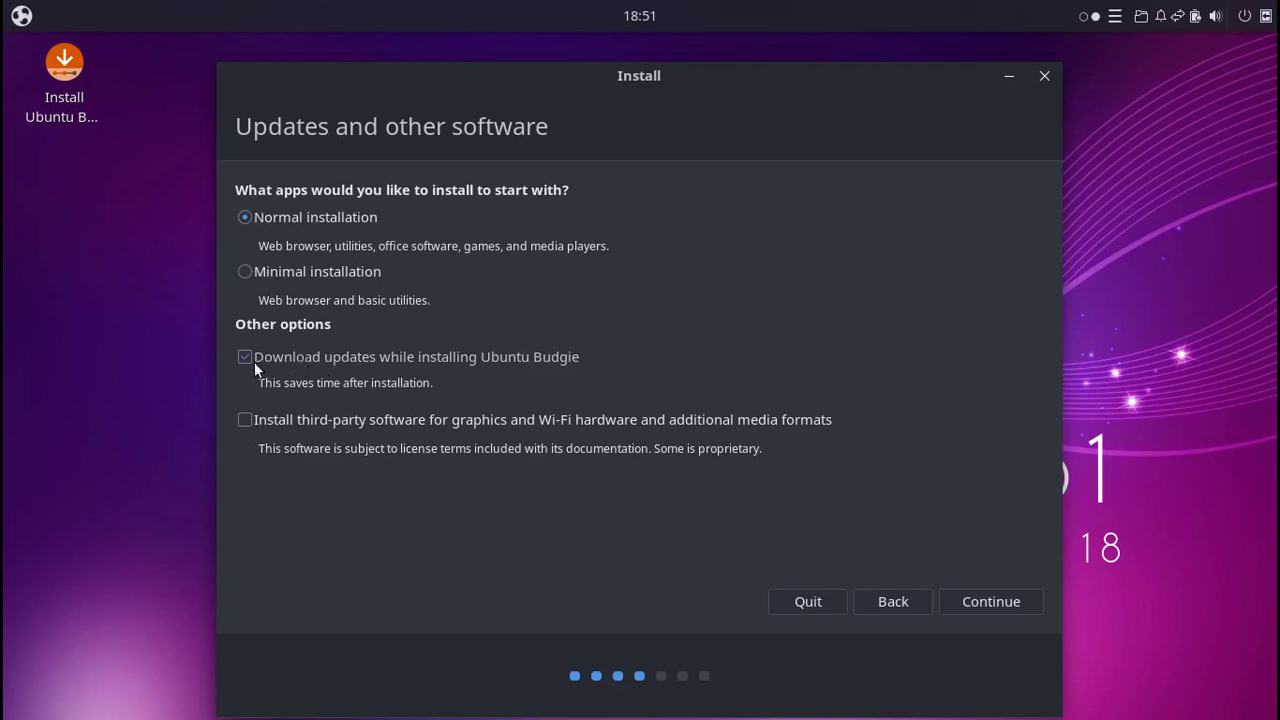
# Enable third-party software for graphics, Wi-Fi hardware and media formats, and continue the installation.
pyautogui.click(282, 417)
pyautogui.click(954, 600)
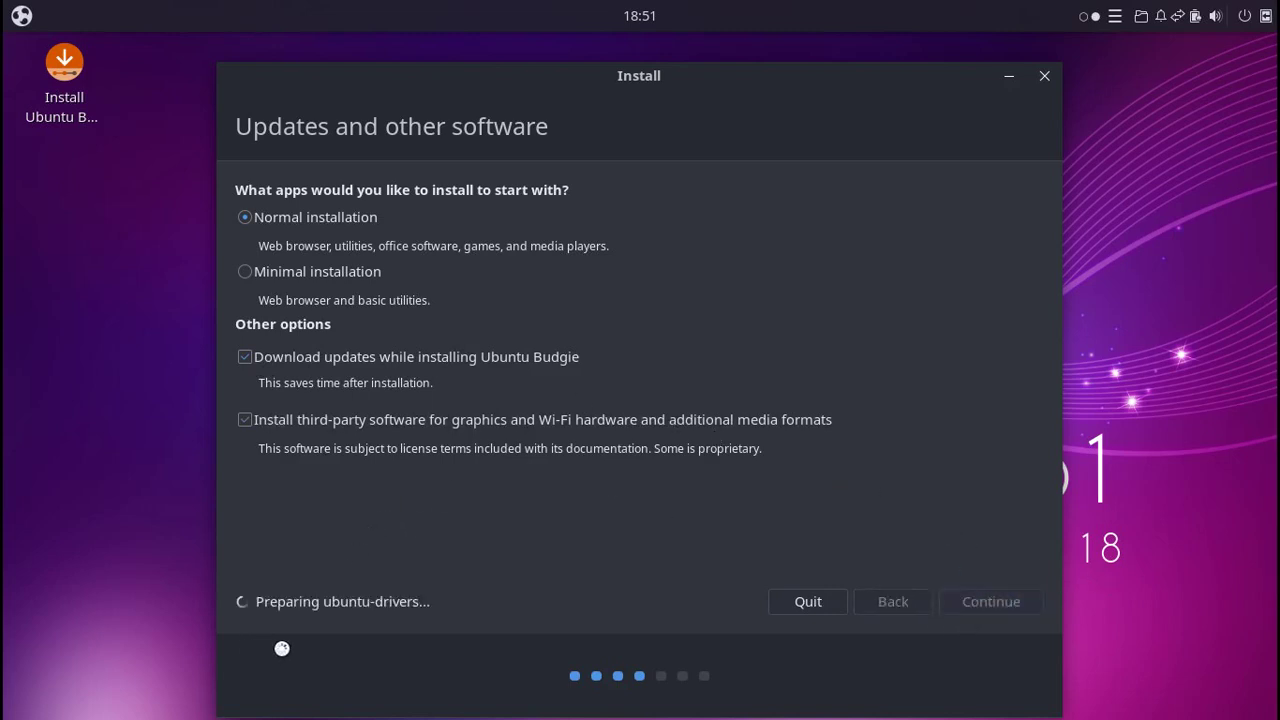